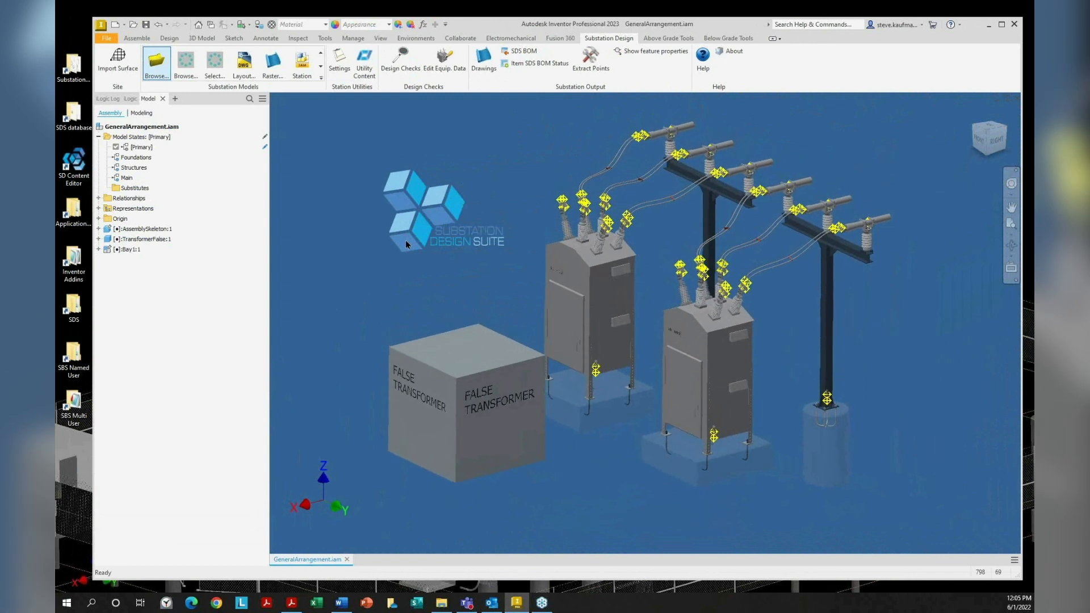
View the False Transformer's equipment BOM data, then close it
click(428, 77)
click(453, 330)
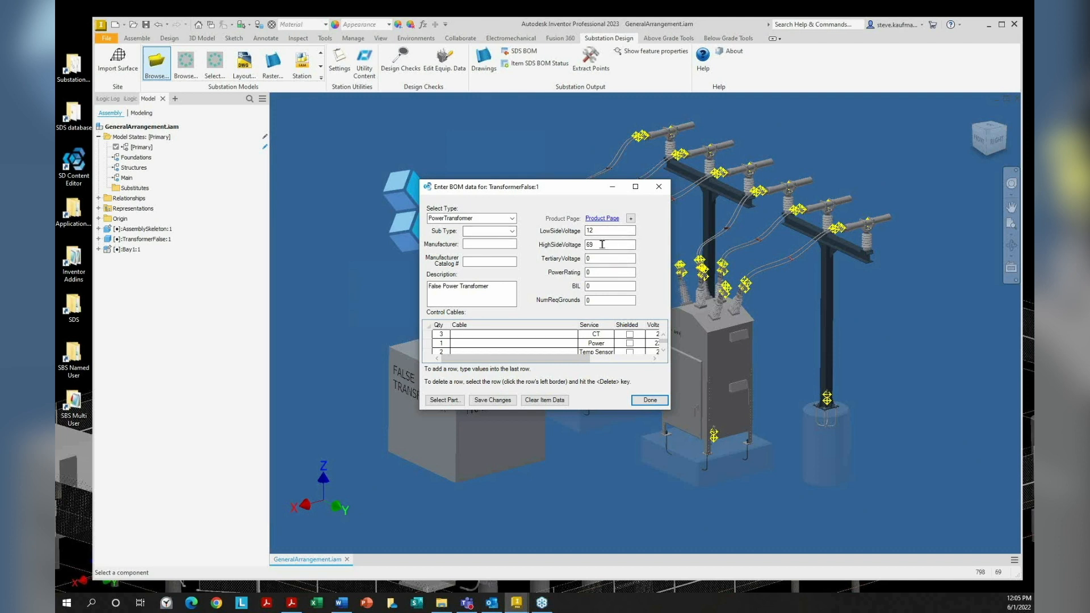
click(650, 400)
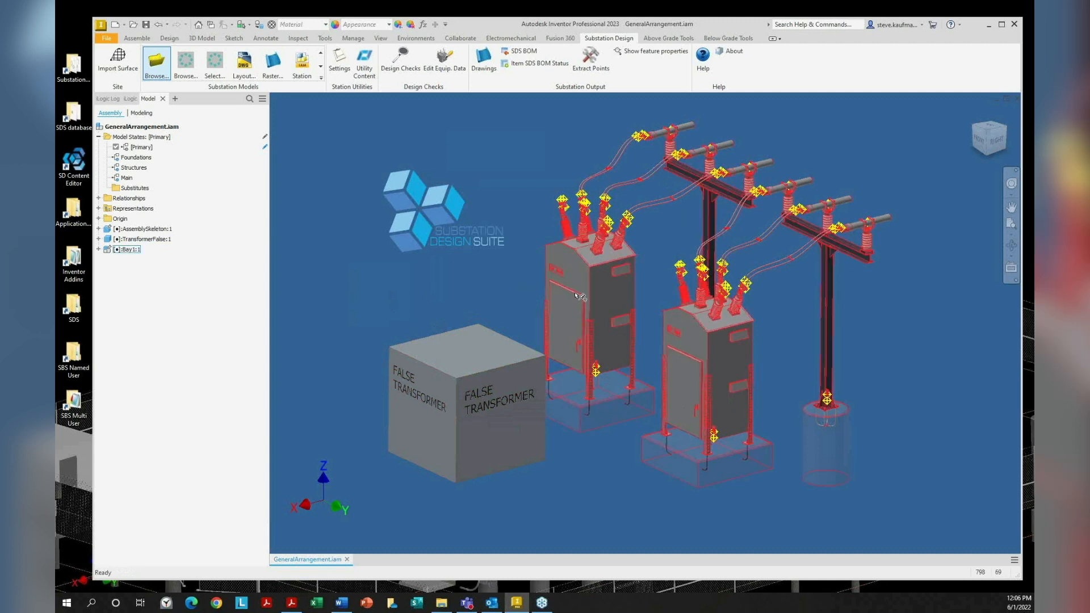
Switch to Select Part Priority and check the left breaker cabinet's file name in iProperties
click(248, 24)
click(253, 50)
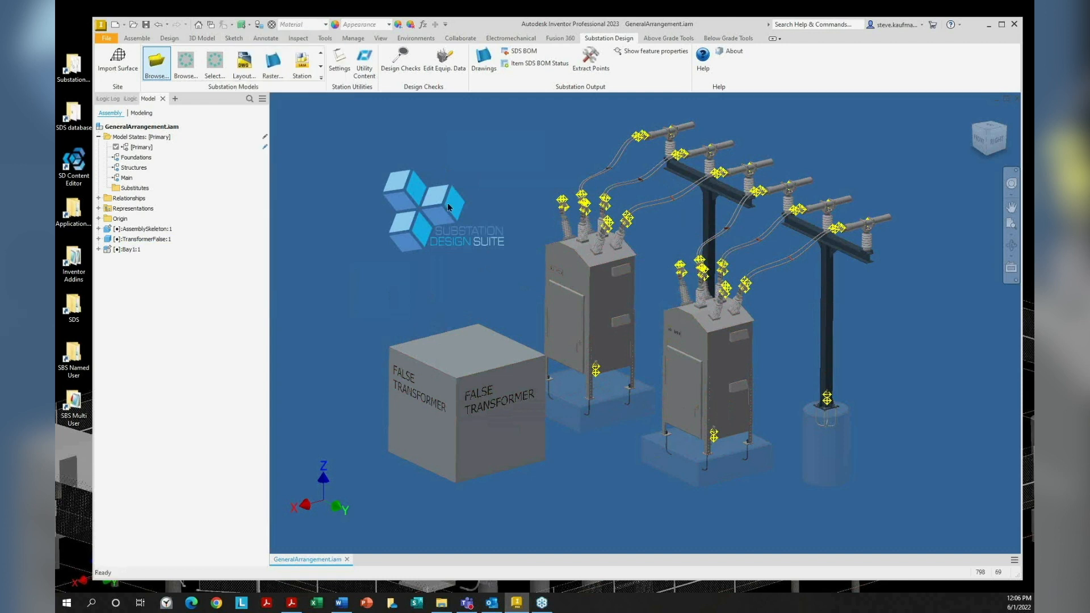
click(577, 285)
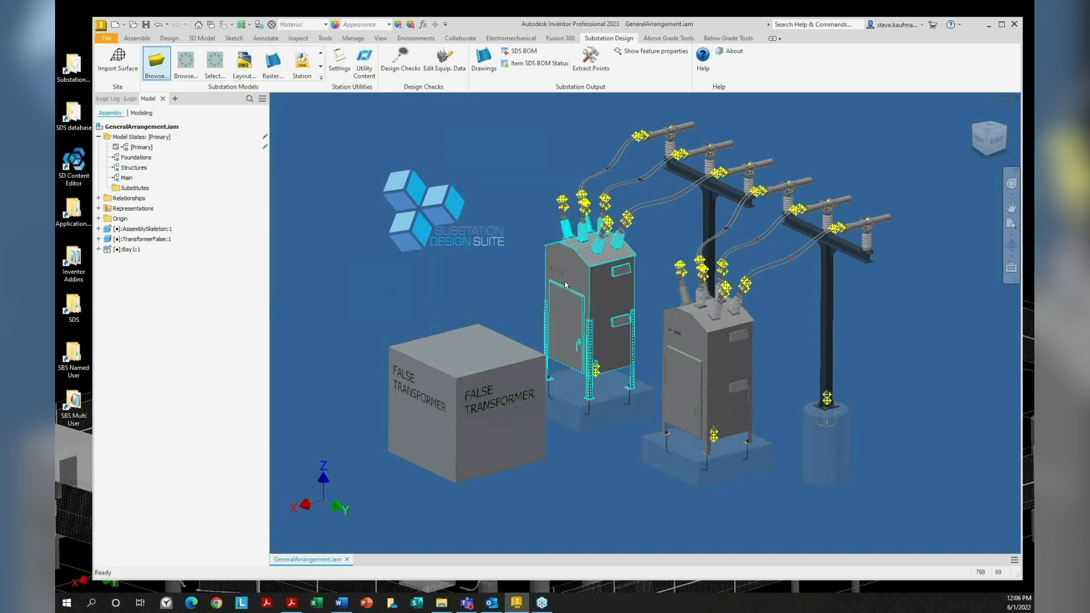
key(End)
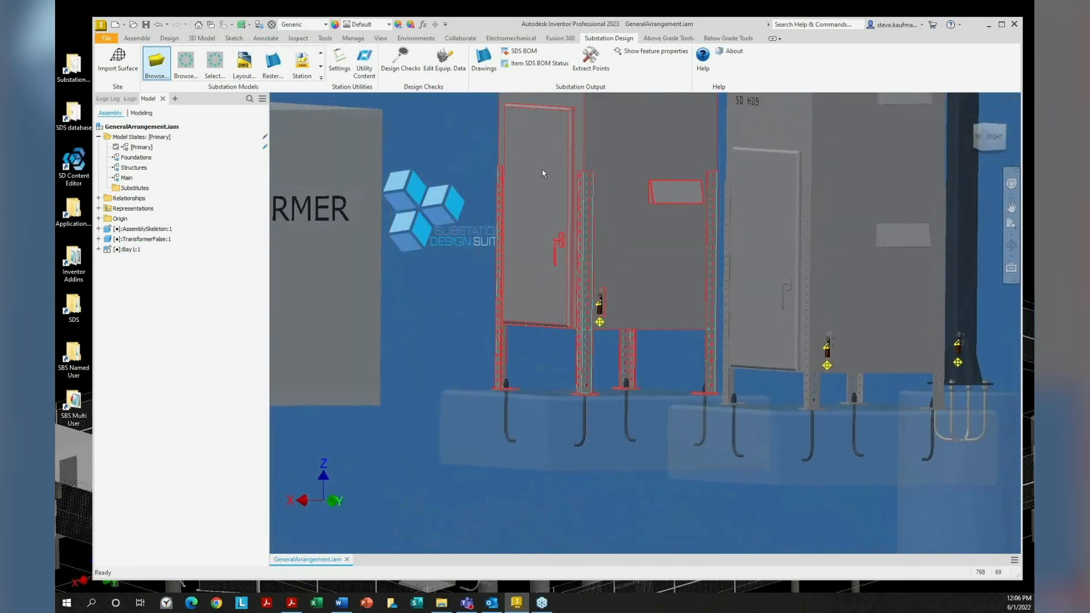
right_click(544, 174)
click(532, 452)
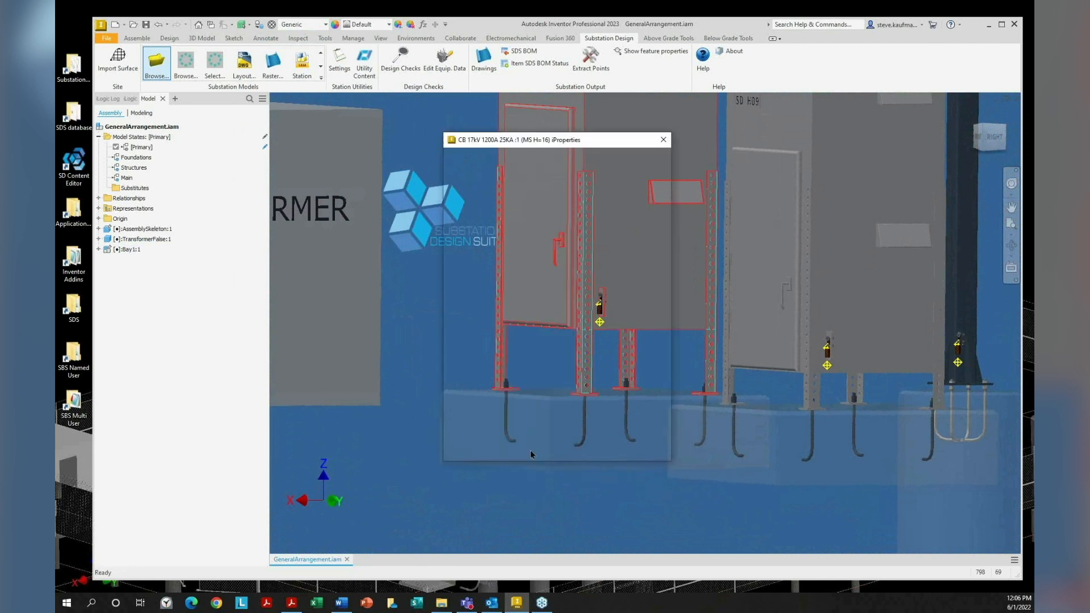
drag(821, 215, 733, 216)
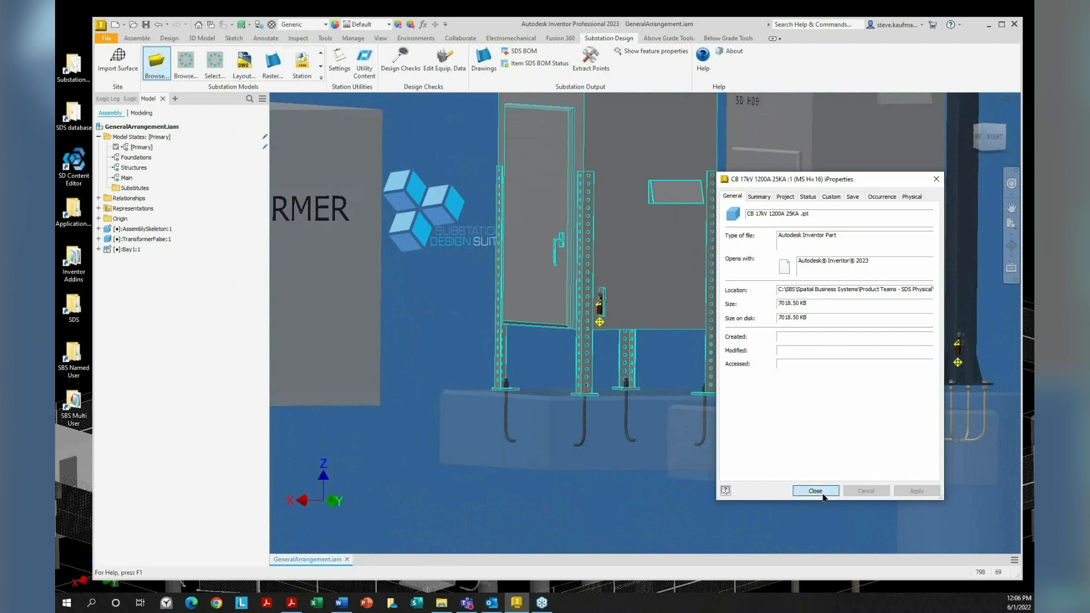
click(824, 491)
Check the other breaker cabinet's iProperties file name, confirming CB 17kV 1200A 25KA
right_click(840, 307)
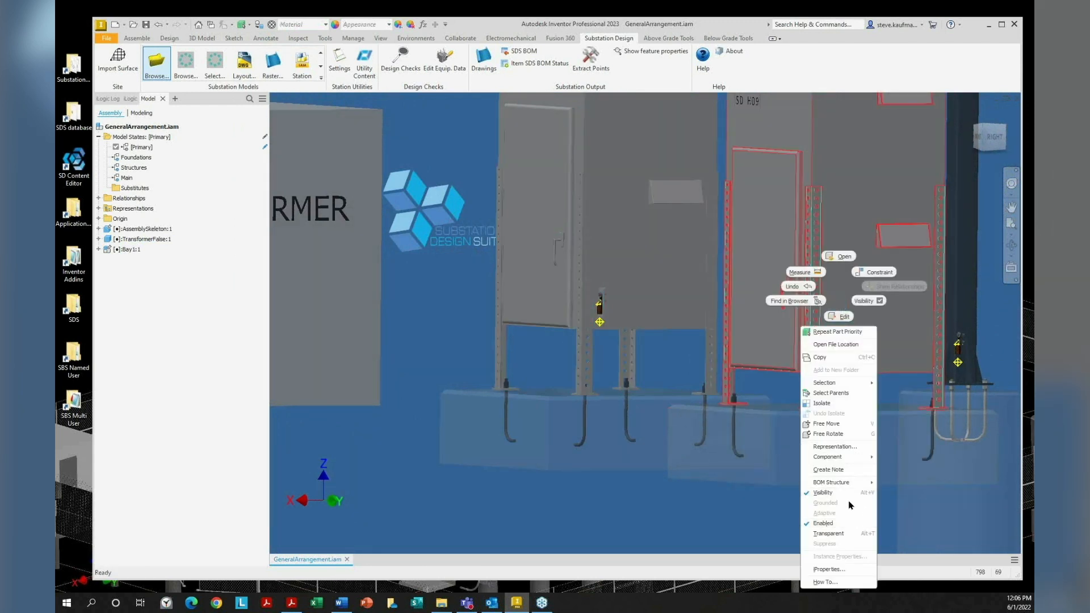
click(832, 570)
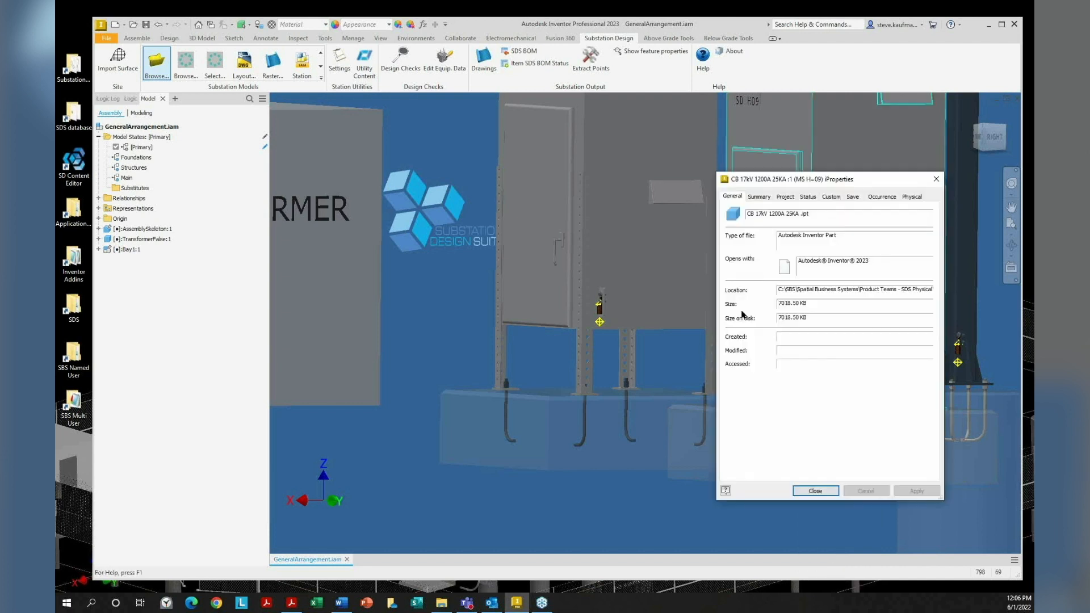
drag(811, 213, 732, 206)
click(802, 493)
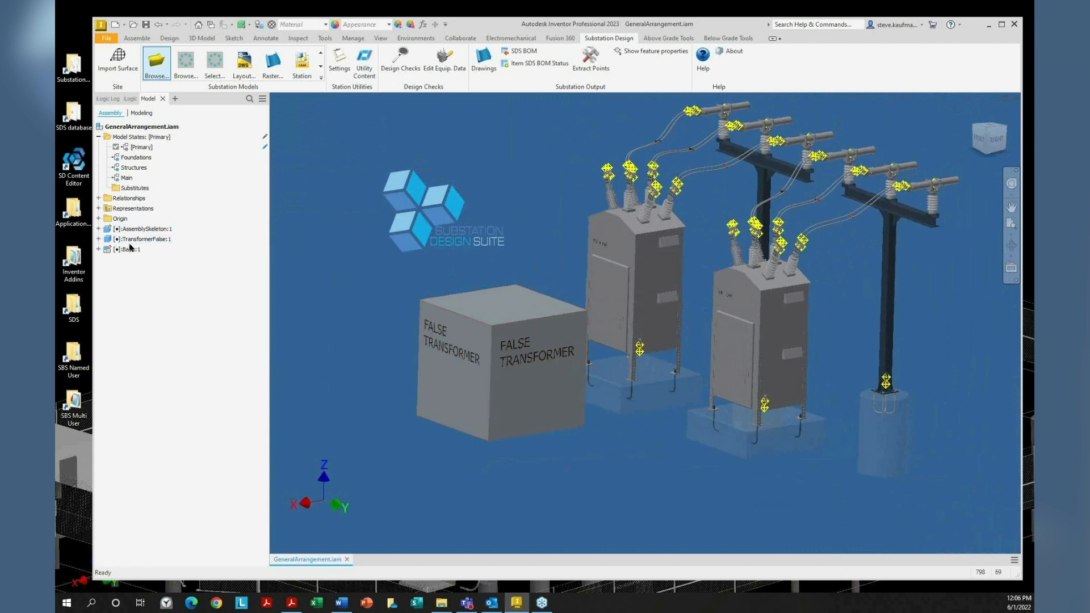
click(99, 239)
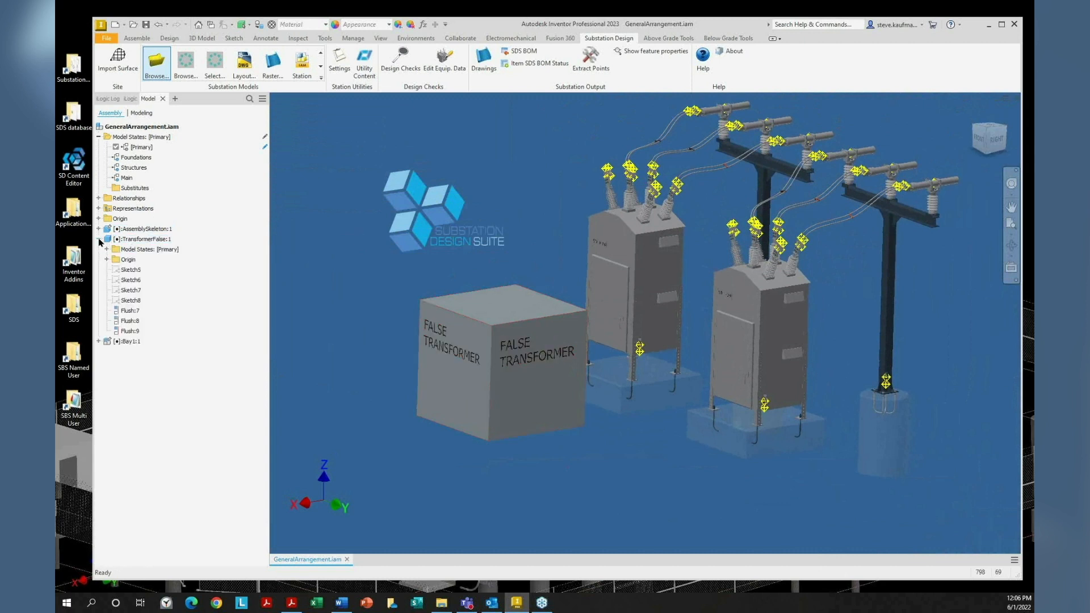
click(99, 229)
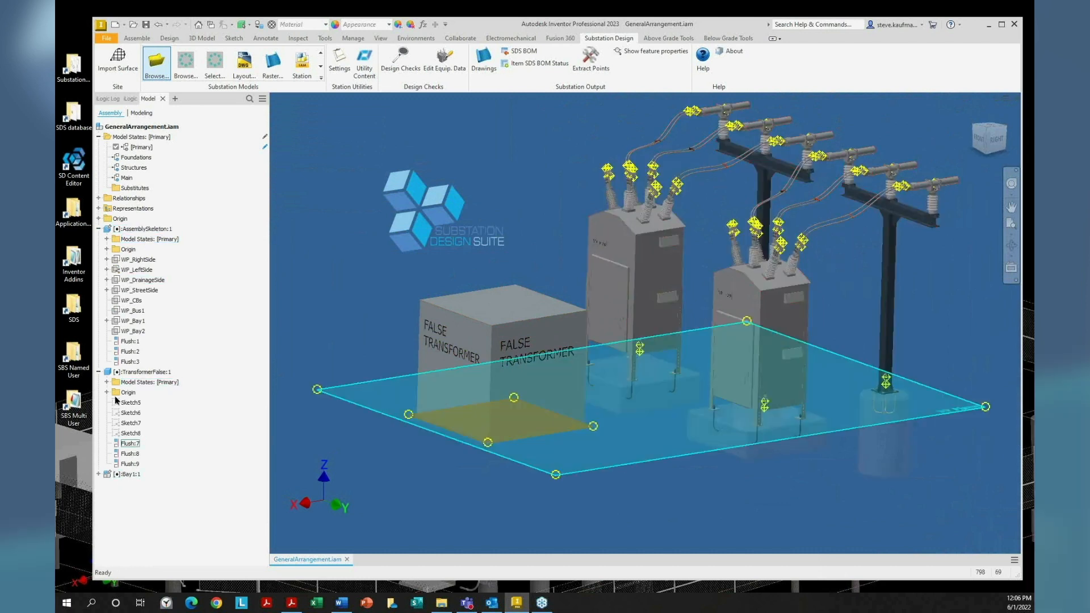
click(99, 228)
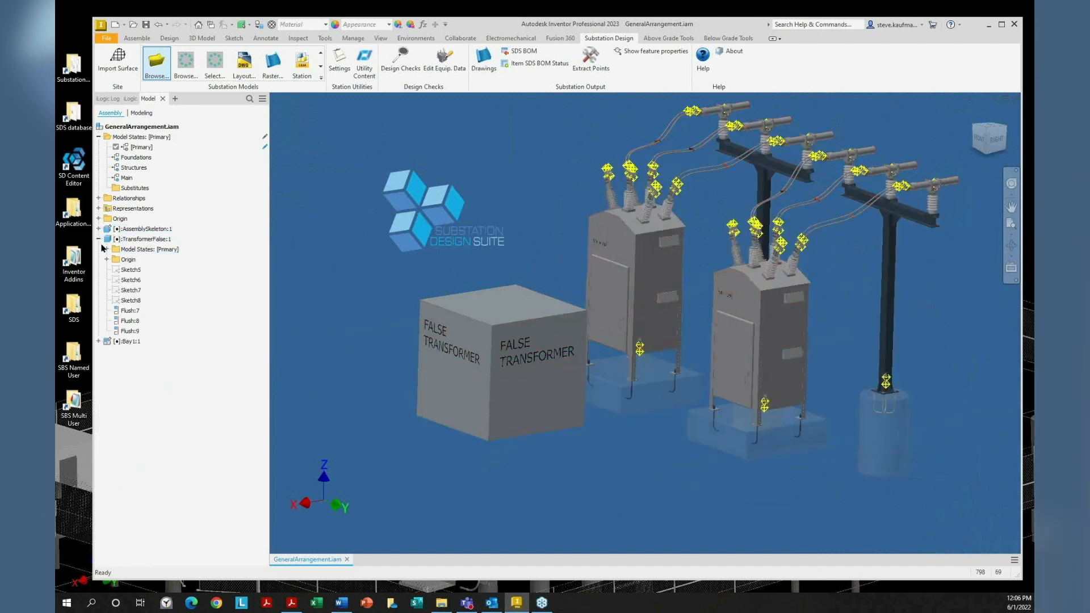
click(99, 239)
click(99, 249)
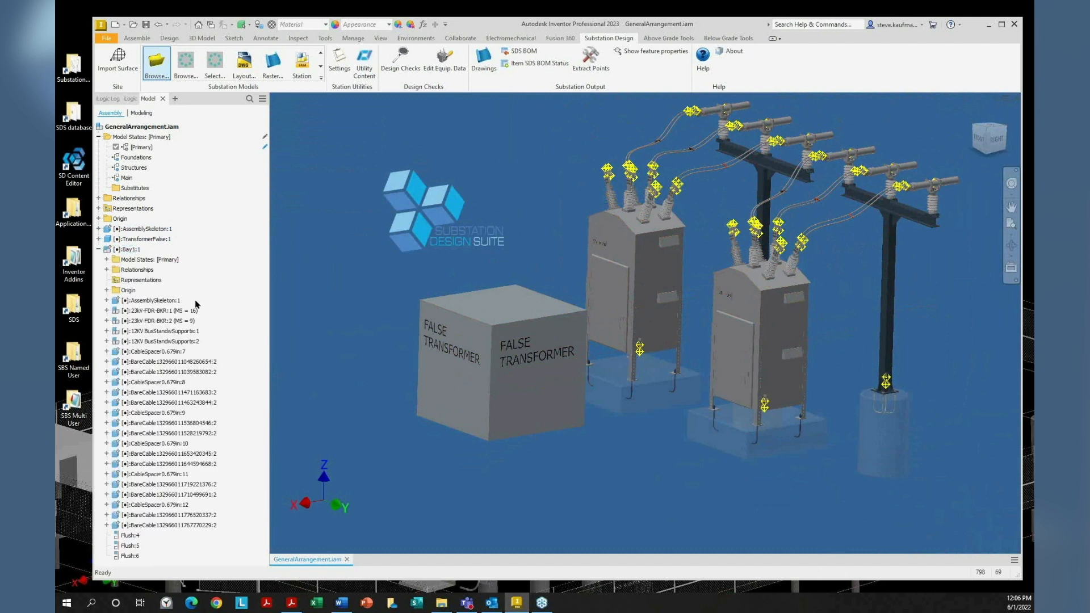
click(159, 311)
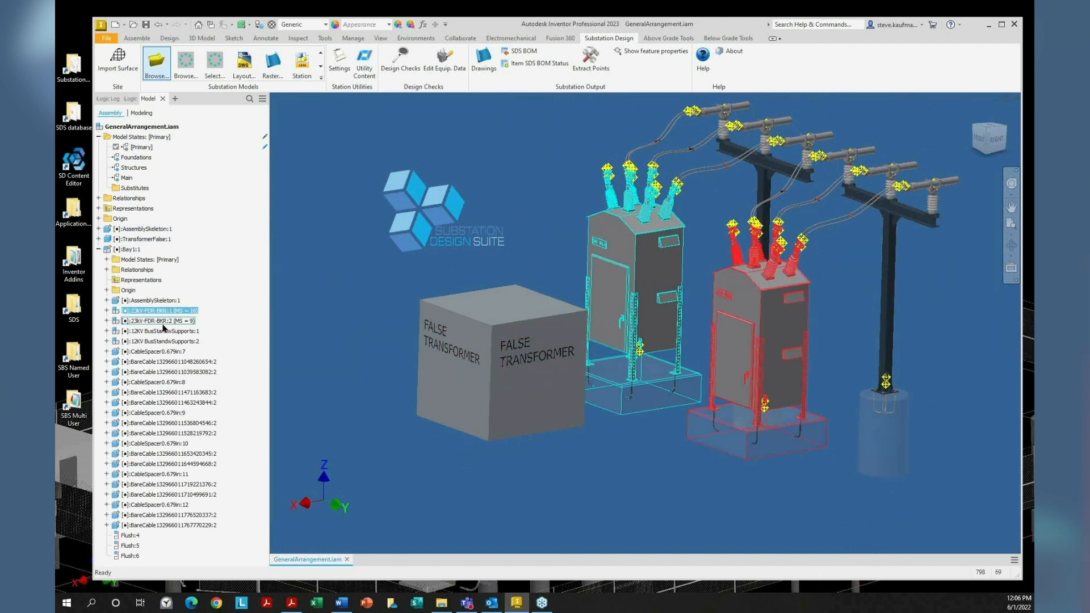
click(162, 322)
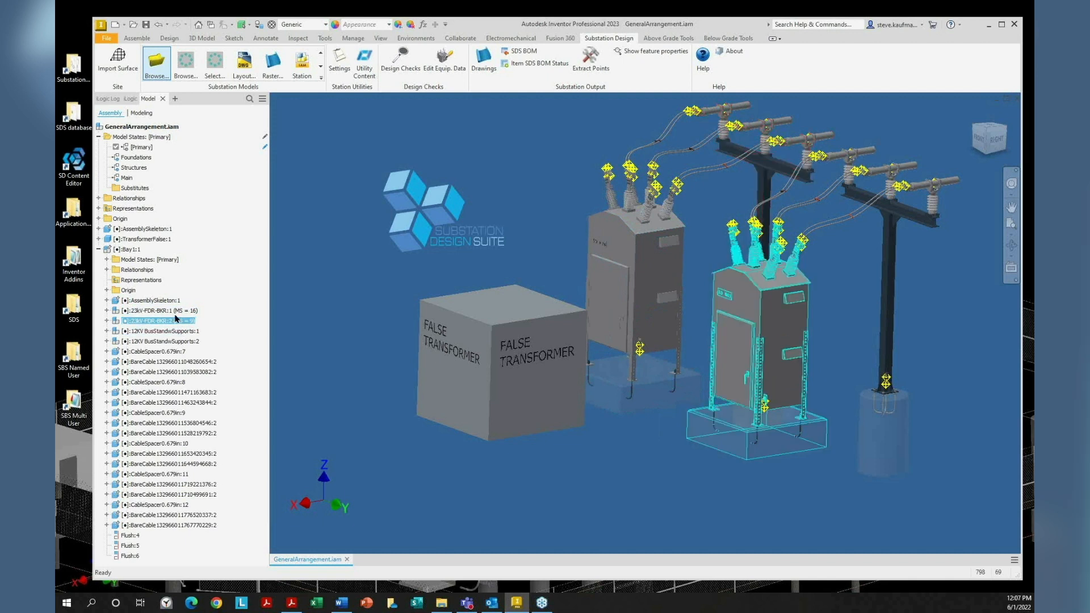
click(181, 311)
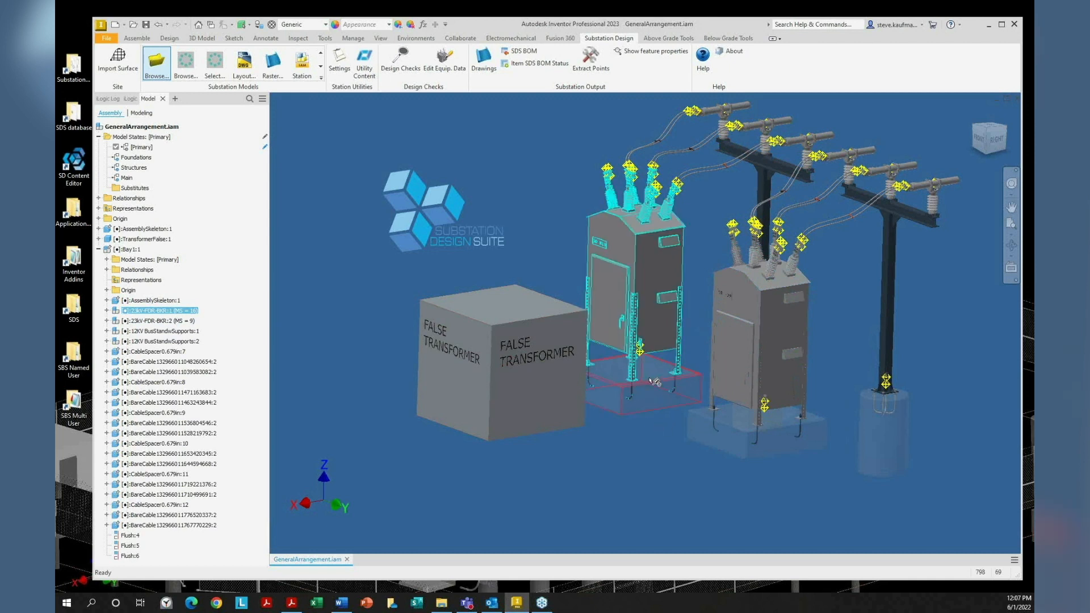
click(755, 363)
click(775, 413)
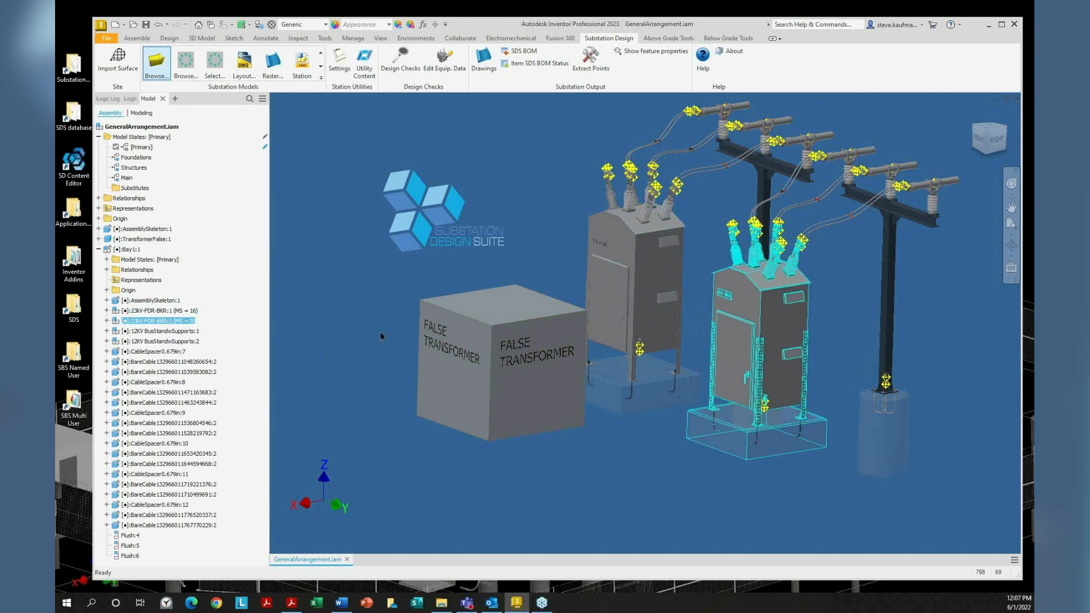
click(366, 322)
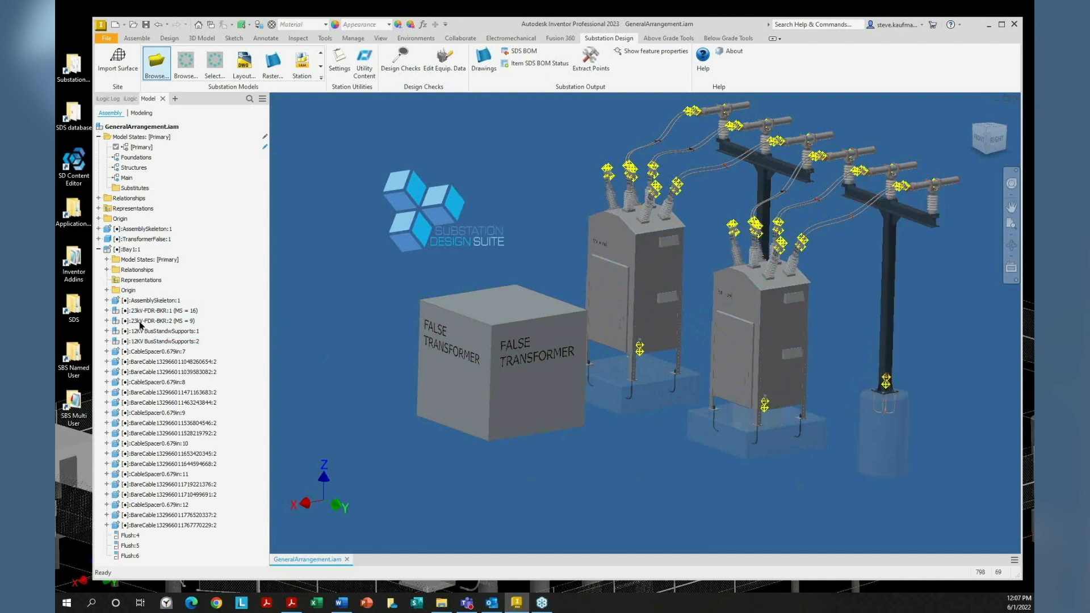
click(98, 250)
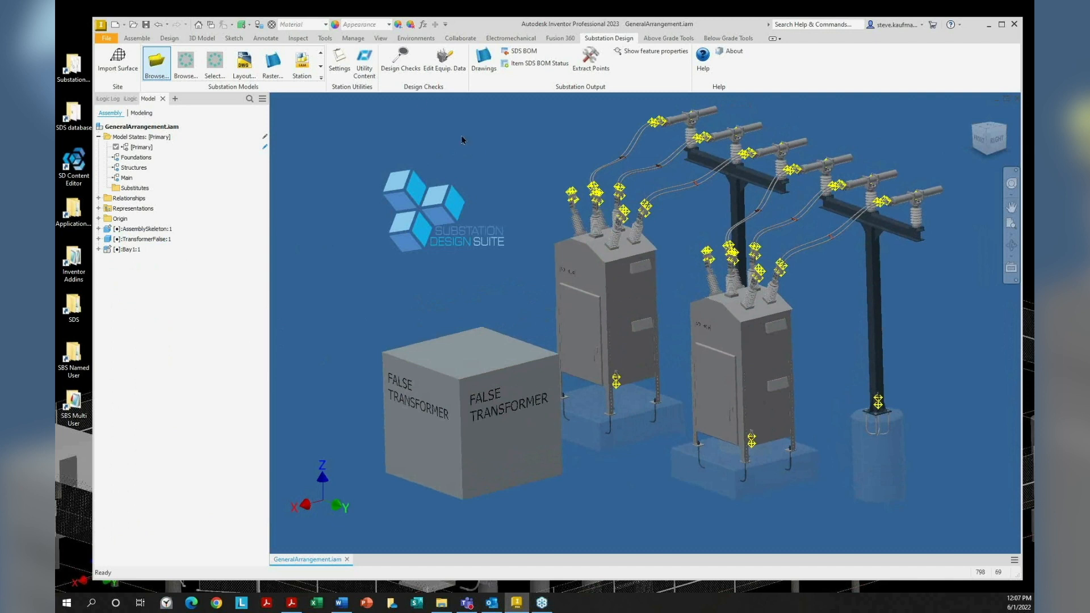
Open Design Checks and show the chosen transformer, grounded equipment, grounded structures and insulators
click(407, 78)
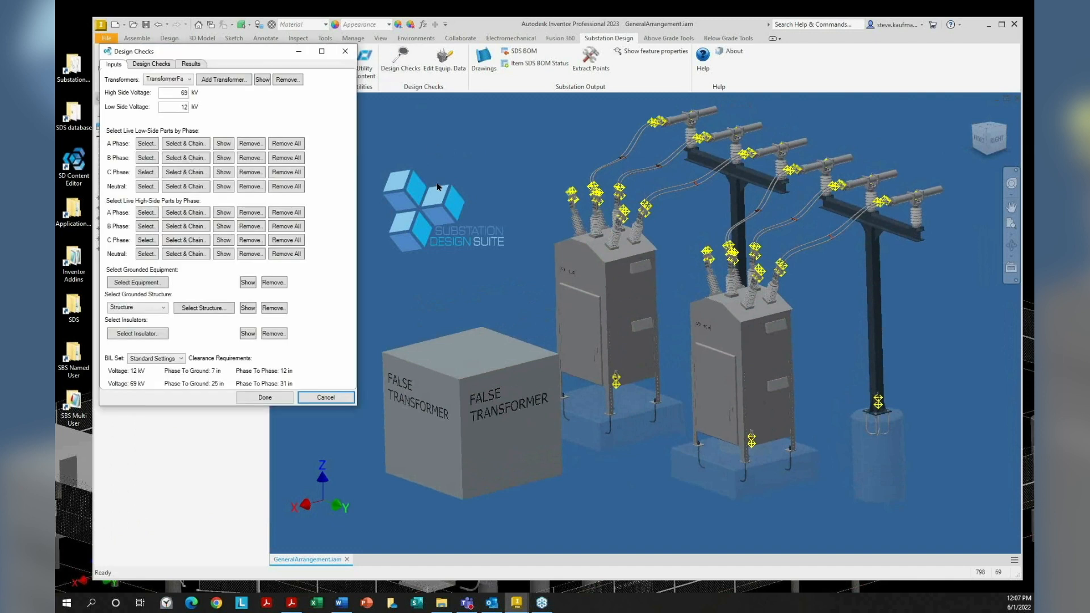
click(263, 80)
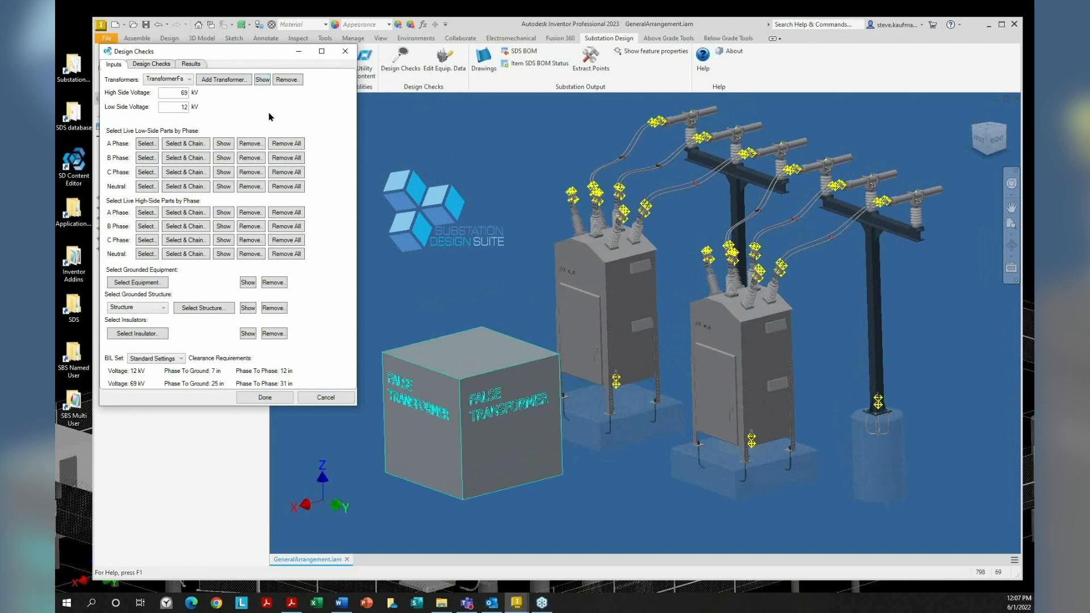
click(248, 284)
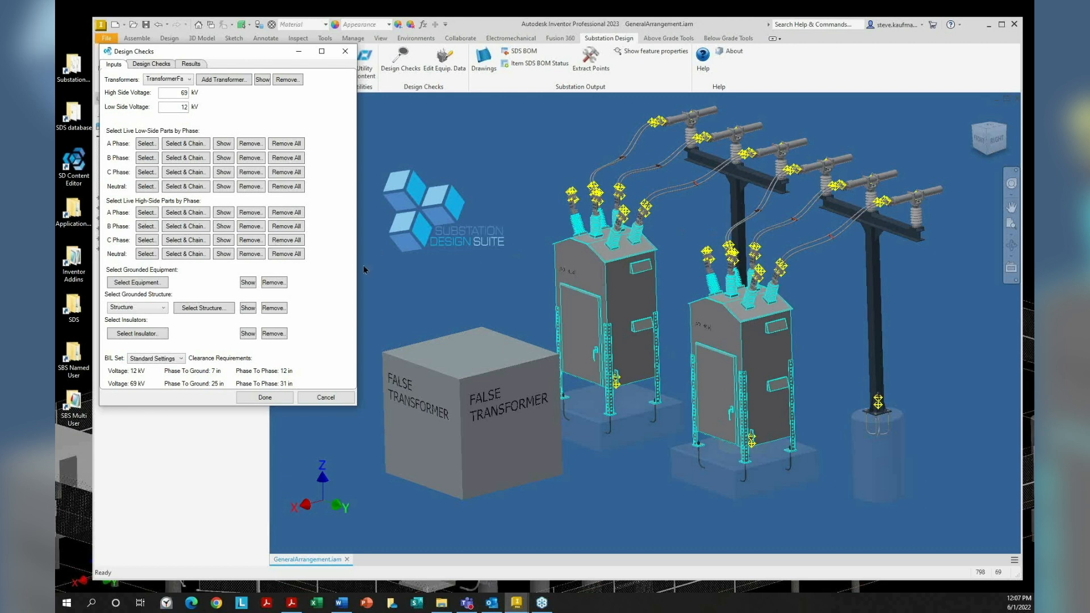
click(248, 308)
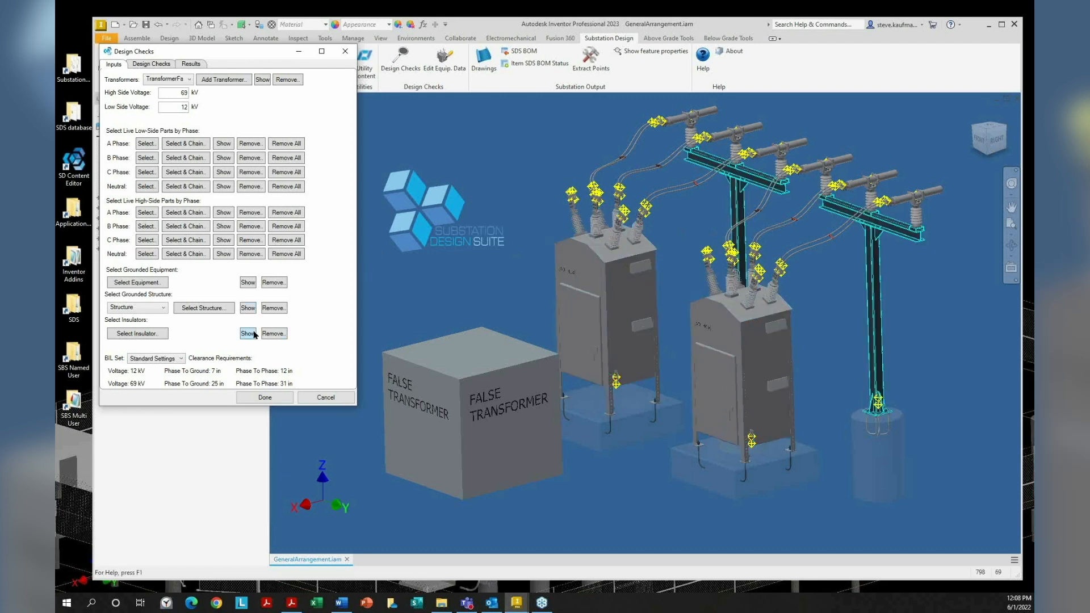
click(250, 334)
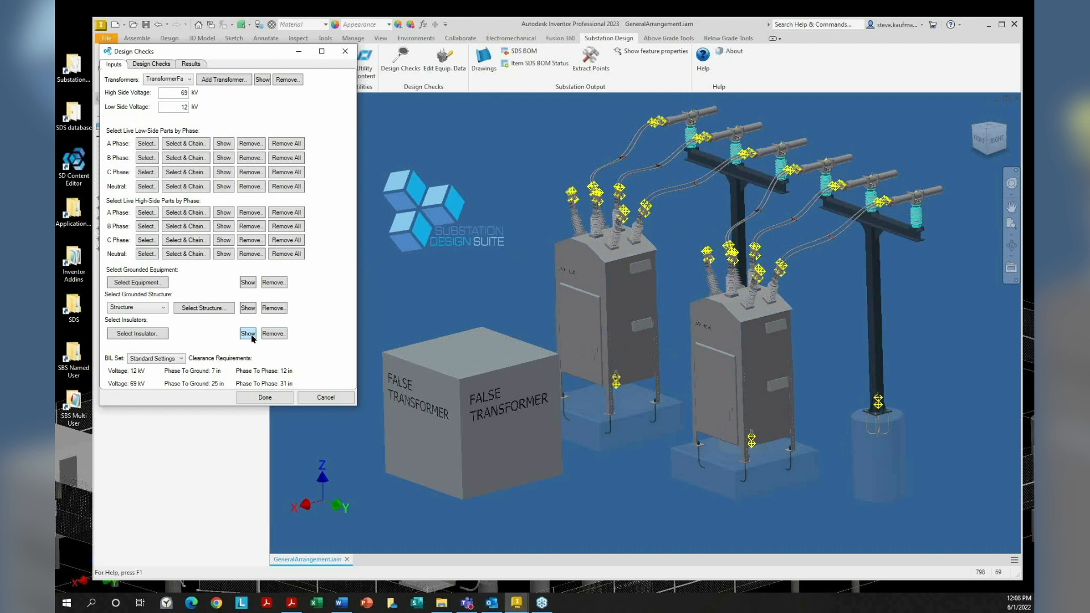
Show the low-side A and C phase parts, then run Phase to Ground Clearance
click(223, 143)
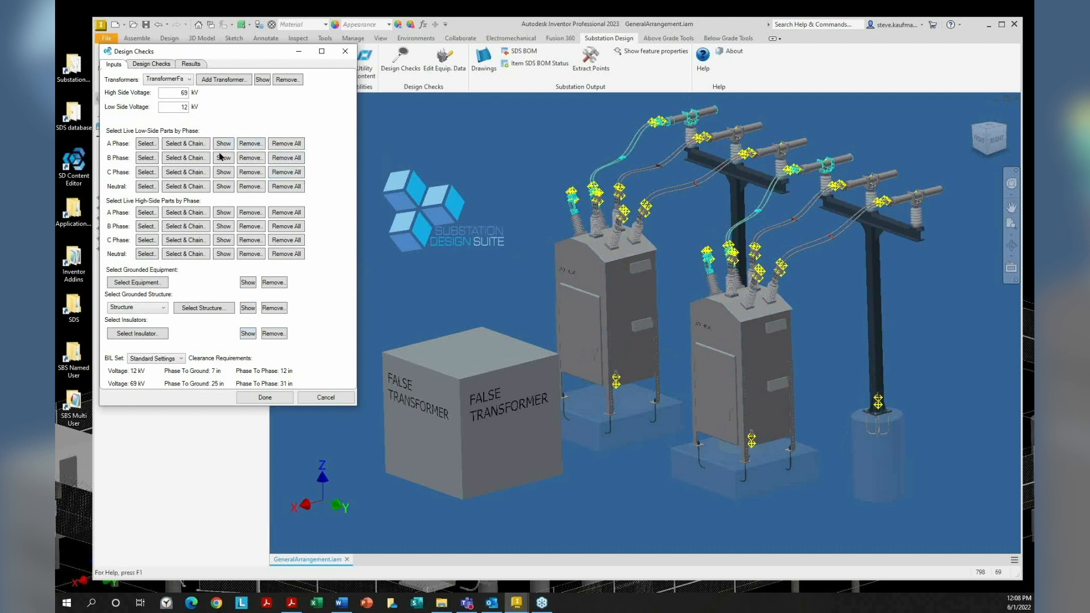
click(224, 172)
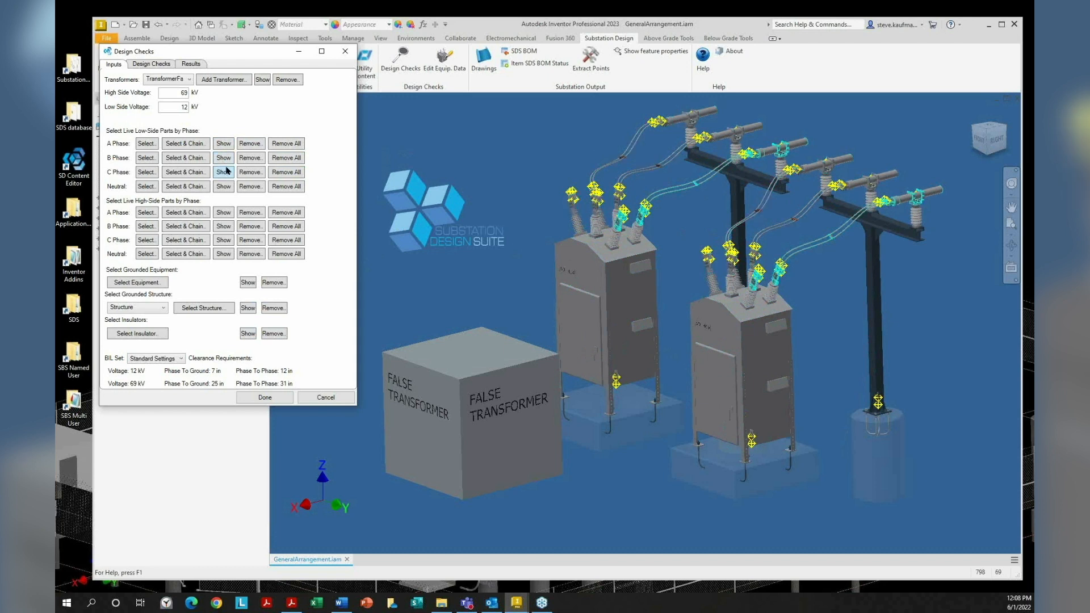
click(223, 145)
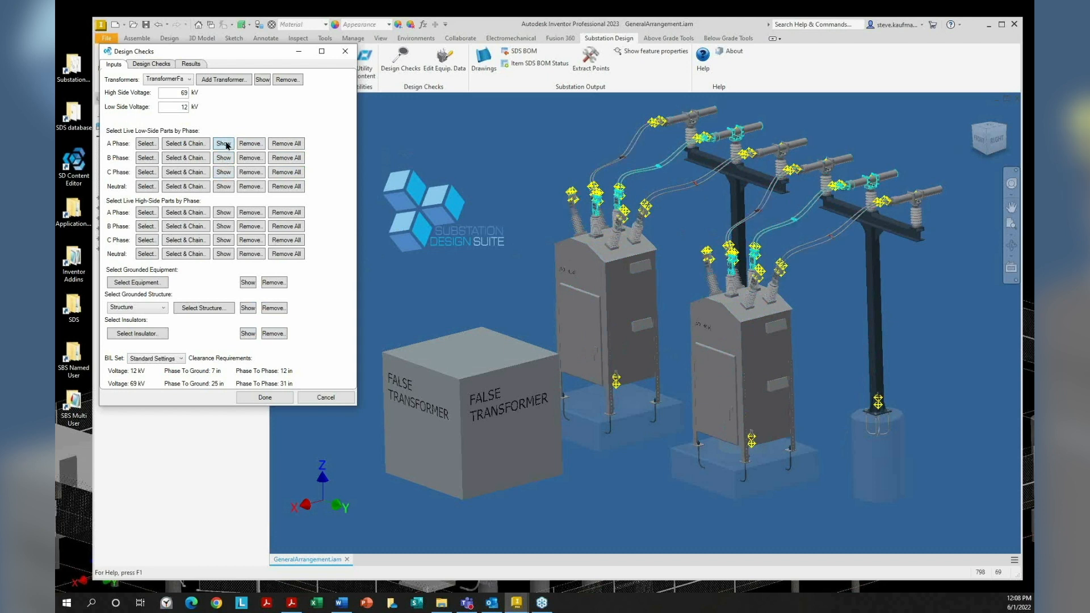
click(153, 68)
click(121, 92)
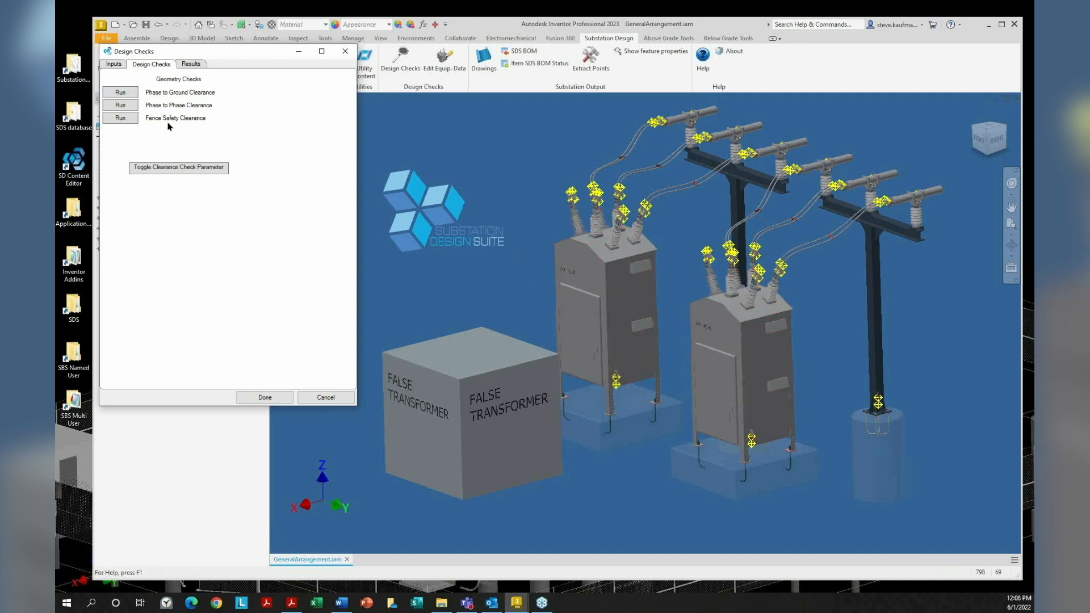
Show clearance results in the model, sorting by pass/fail and then separation distance
click(192, 65)
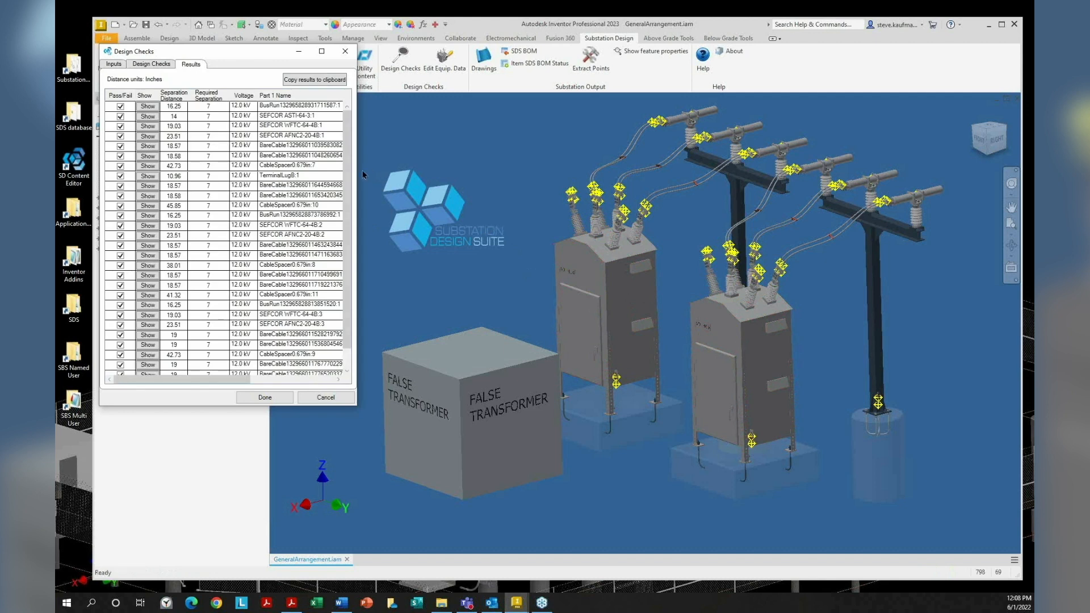
drag(361, 171, 470, 193)
drag(520, 206, 521, 206)
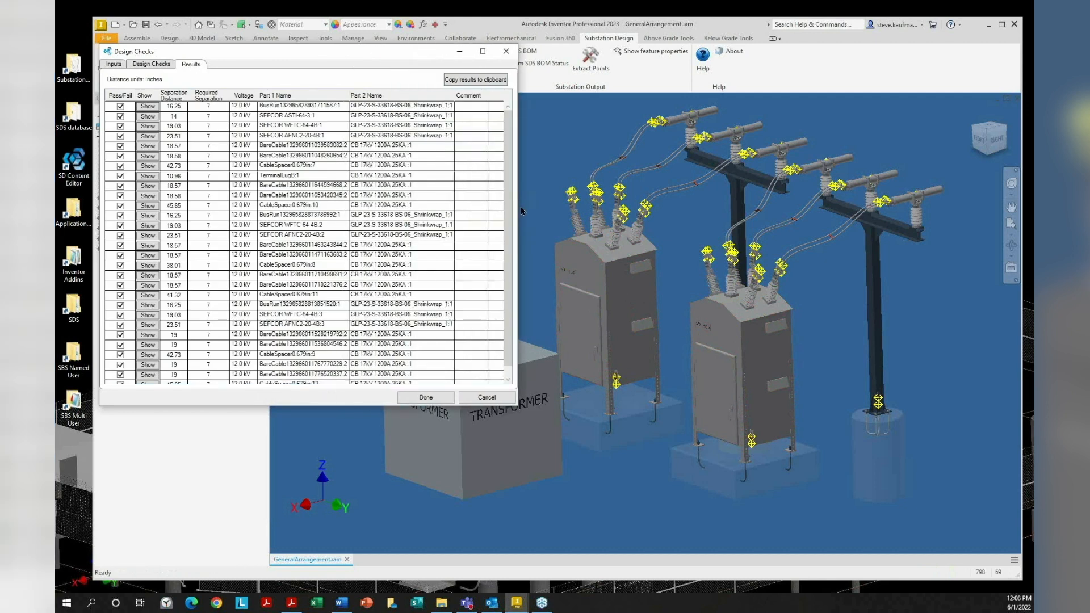
click(152, 107)
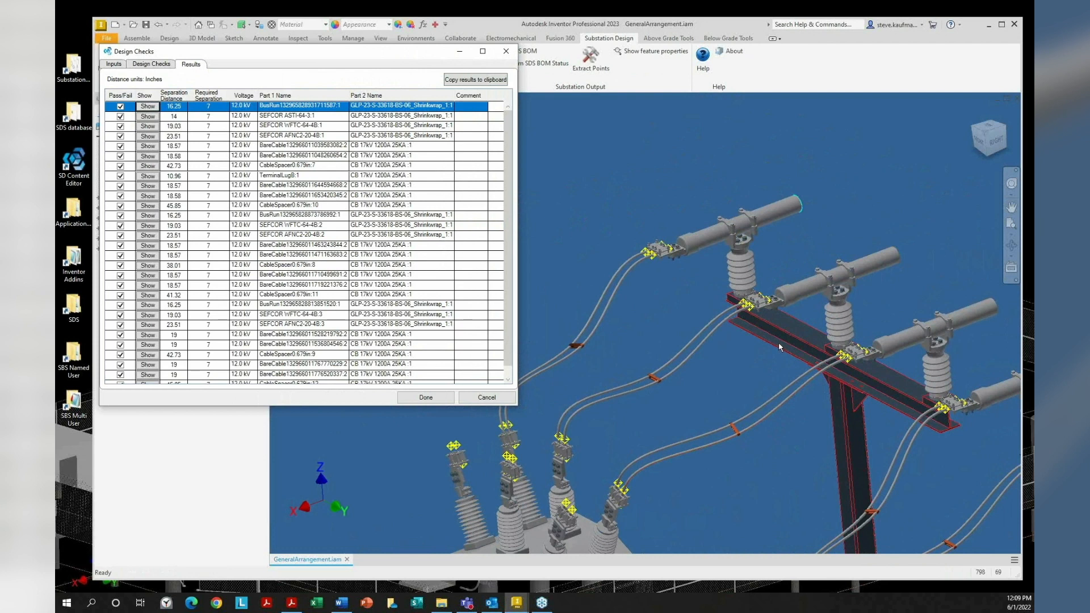
key(F6)
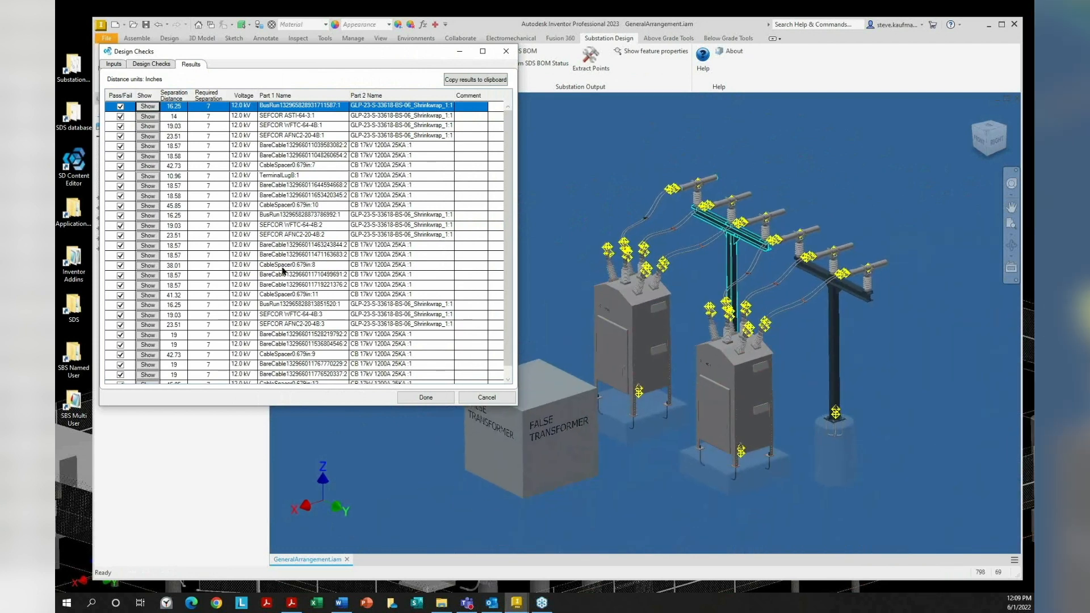
click(143, 197)
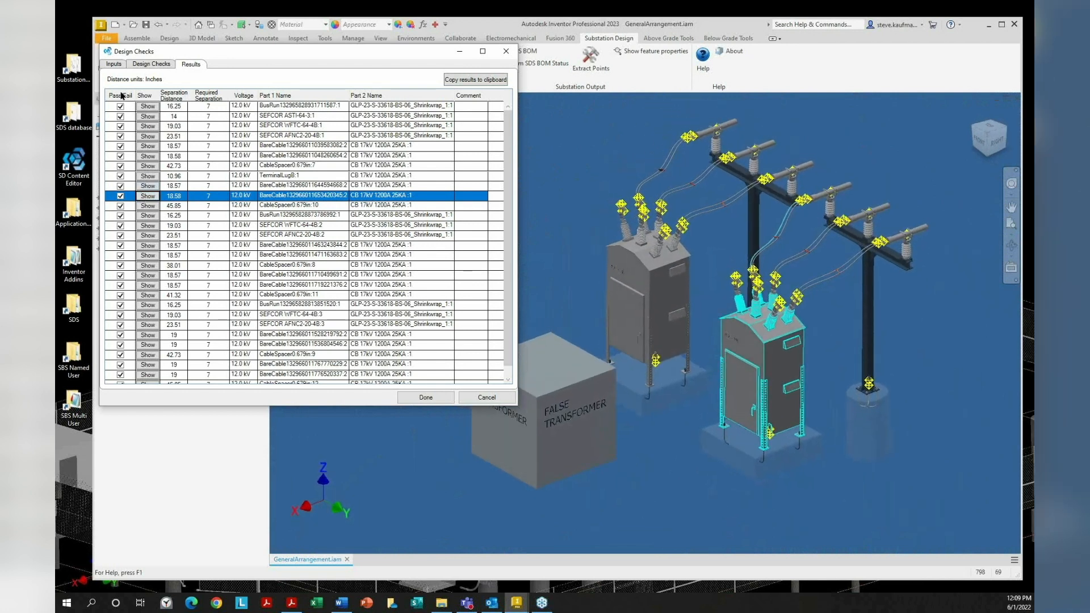
click(124, 96)
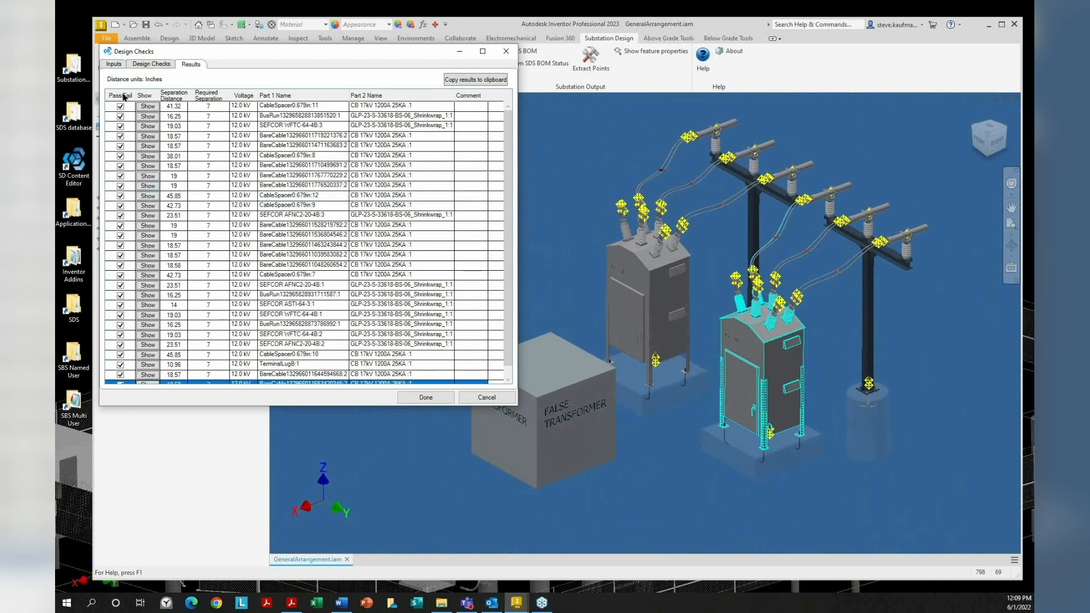
click(179, 98)
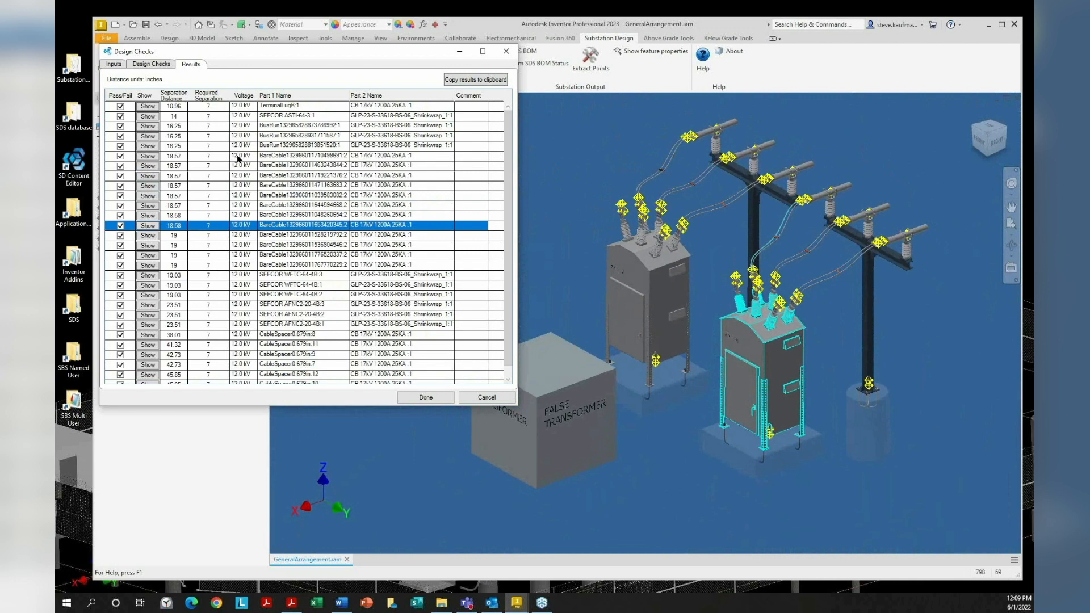
Close the Design Checks and bring the webinar PDF to the front
click(158, 66)
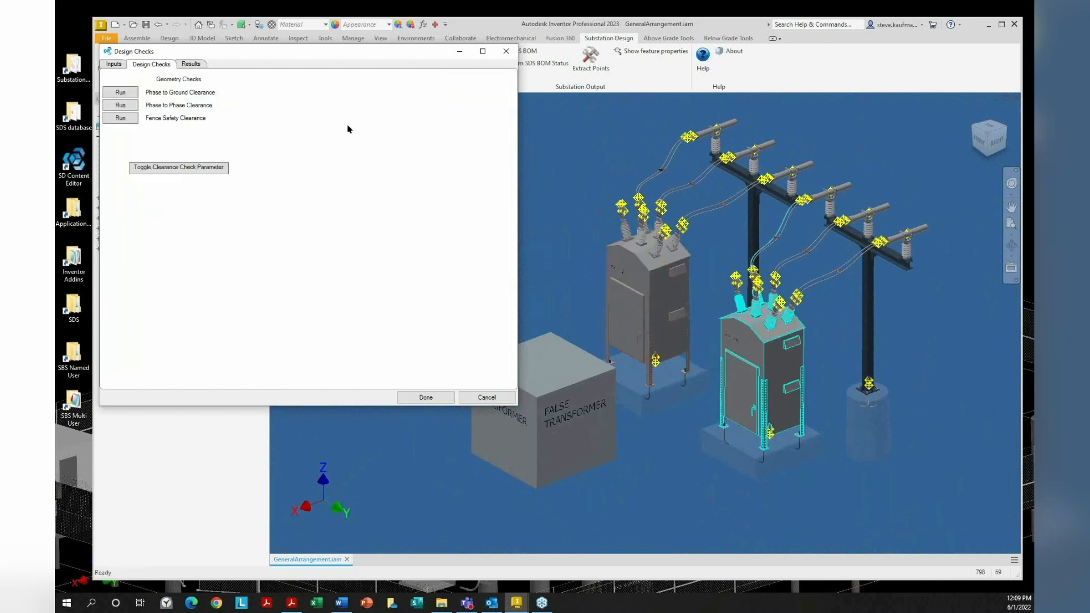
click(505, 51)
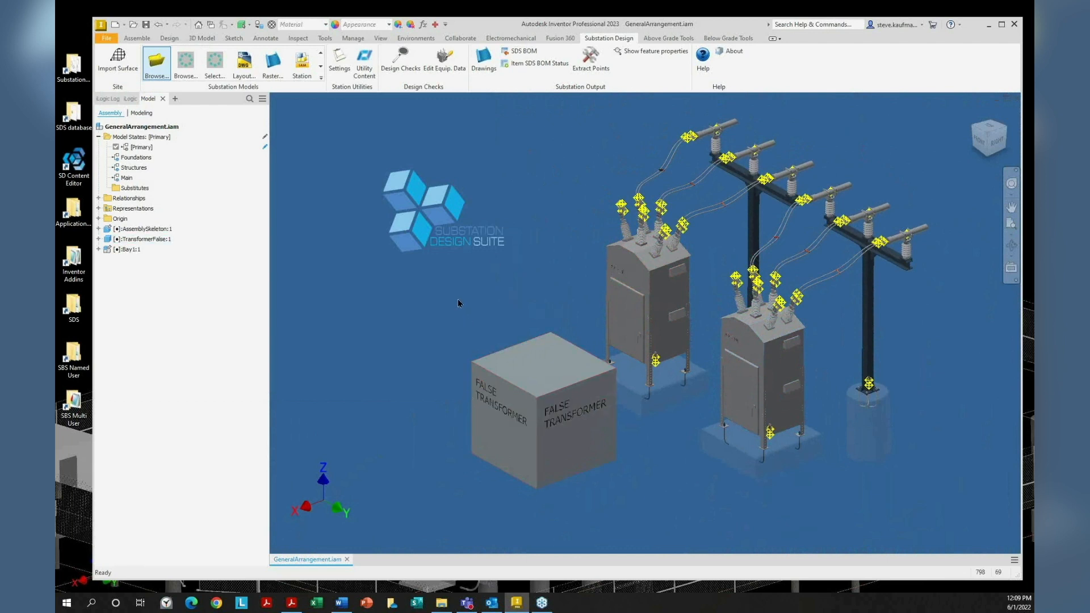
scroll(459, 303, up, 1)
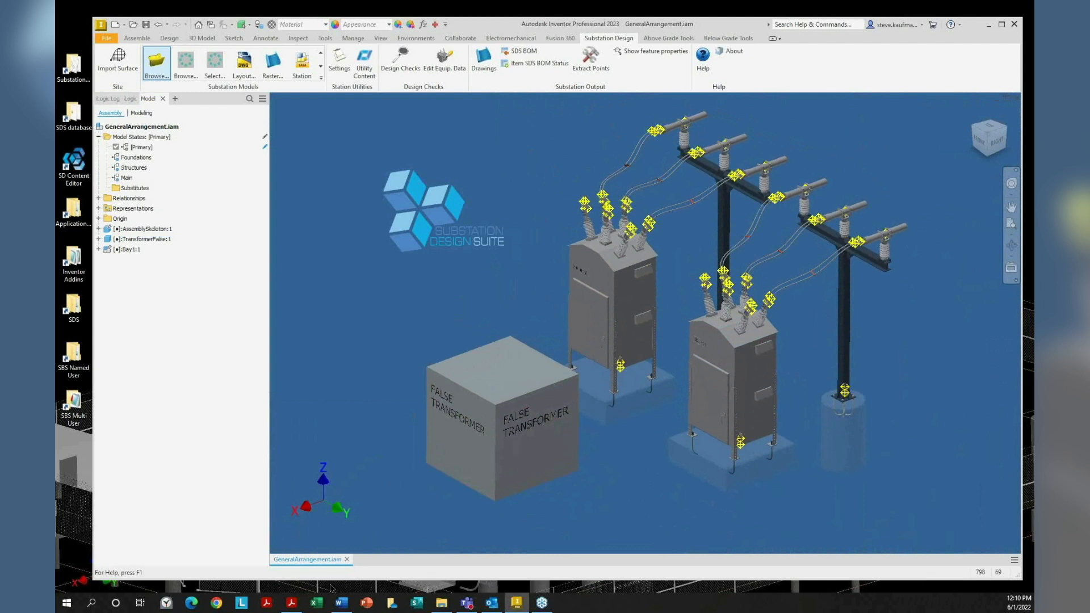
click(298, 607)
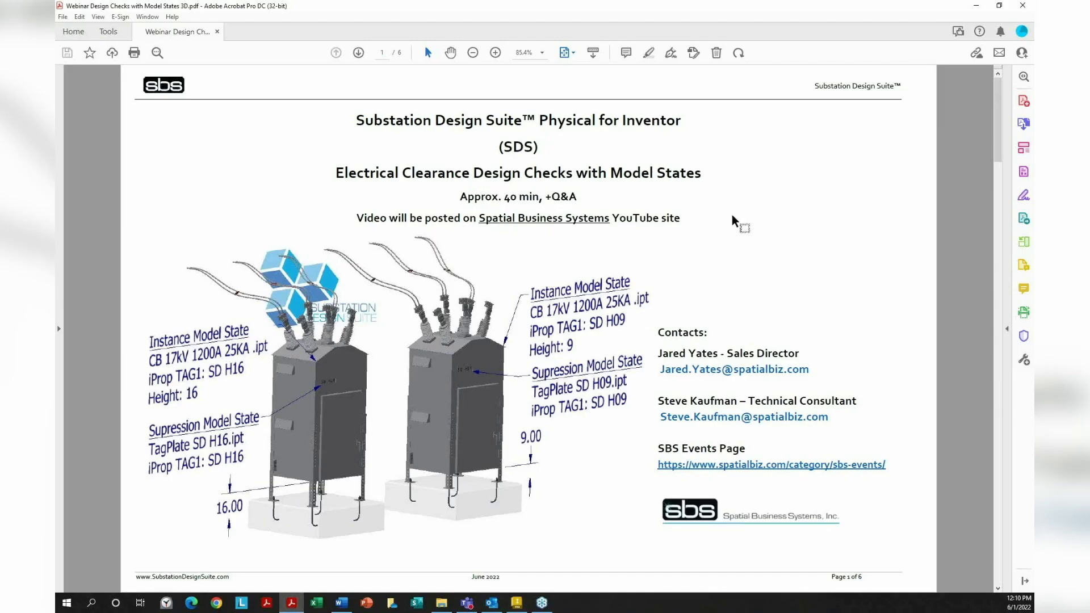
Page to the Model States page, highlight 'Suppression' and 'Instance', then minimize Acrobat
key(Page_Down)
key(Page_Down)
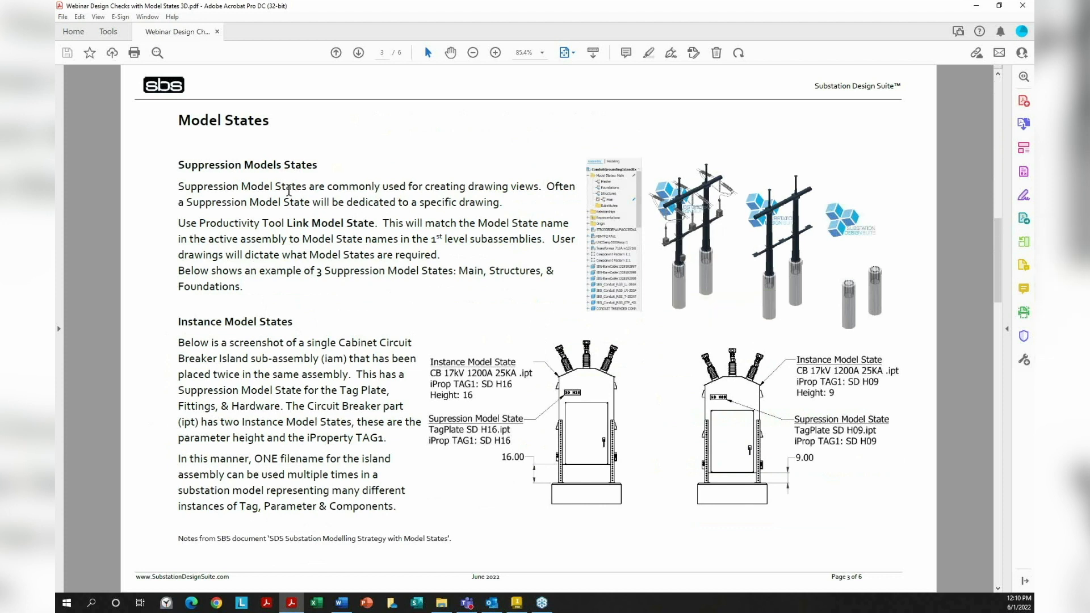
drag(173, 165, 239, 168)
drag(174, 318, 220, 318)
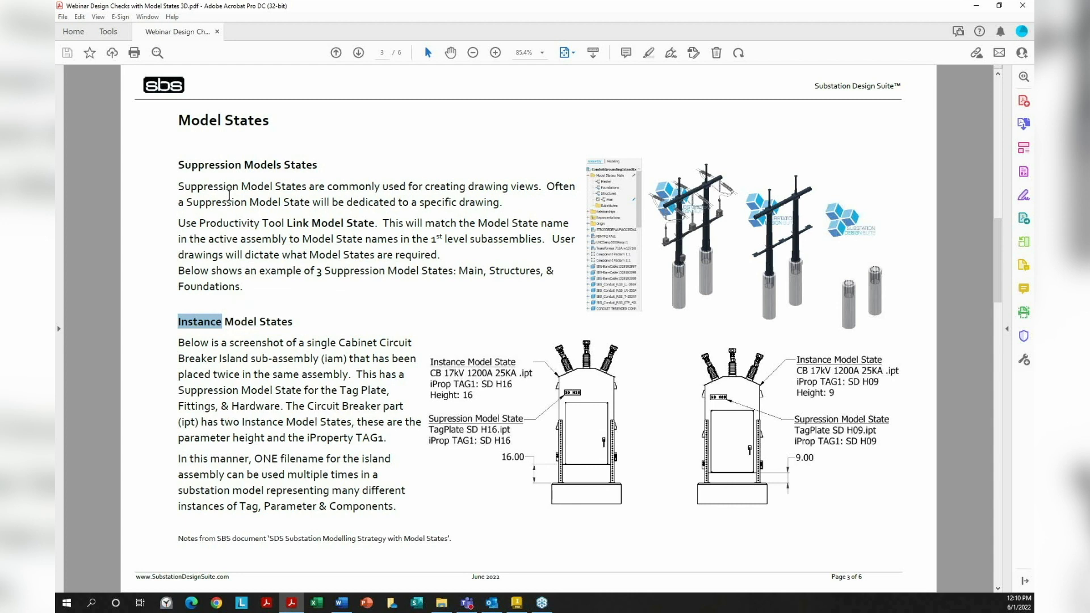
click(975, 7)
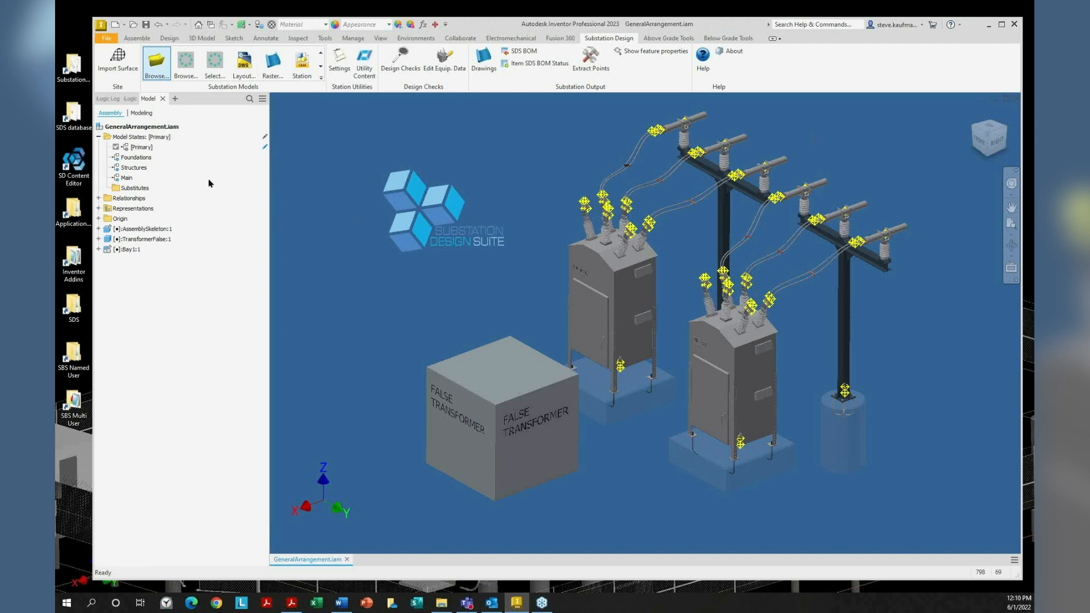
Activate the Foundations state, then close GeneralArrangement.iam without saving
double_click(142, 159)
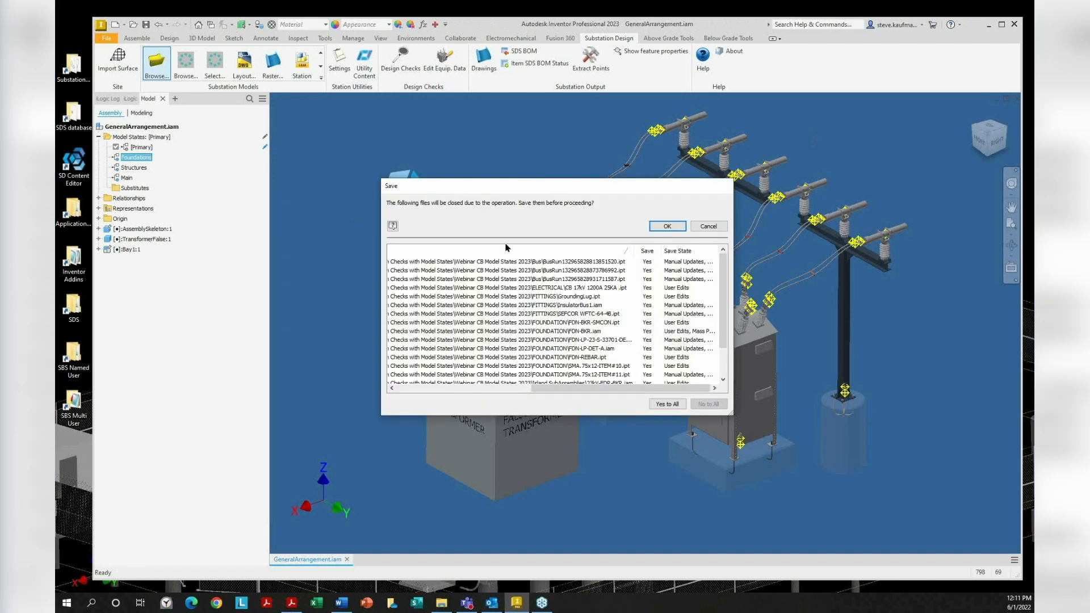
click(663, 226)
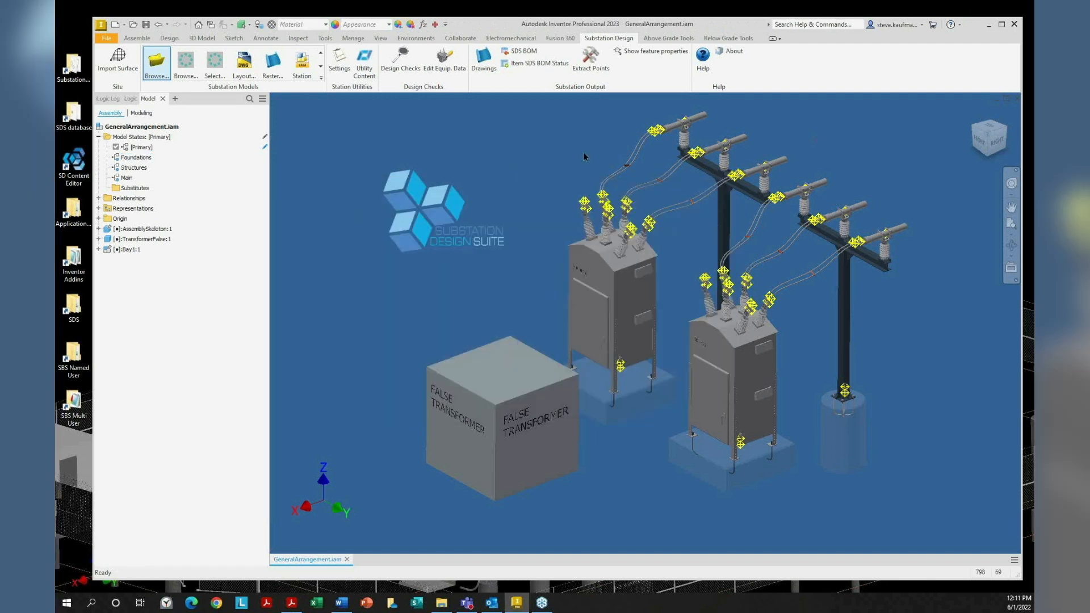
click(1016, 104)
click(532, 315)
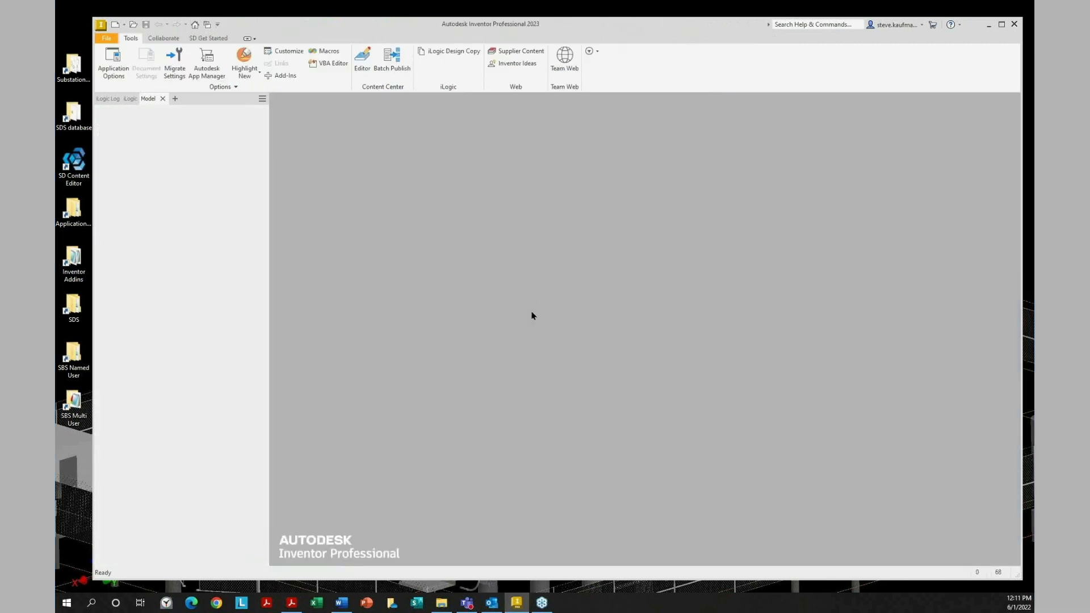
Reopen GeneralArrangement.iam from the Webinar CB Model States 2023 folder
click(133, 24)
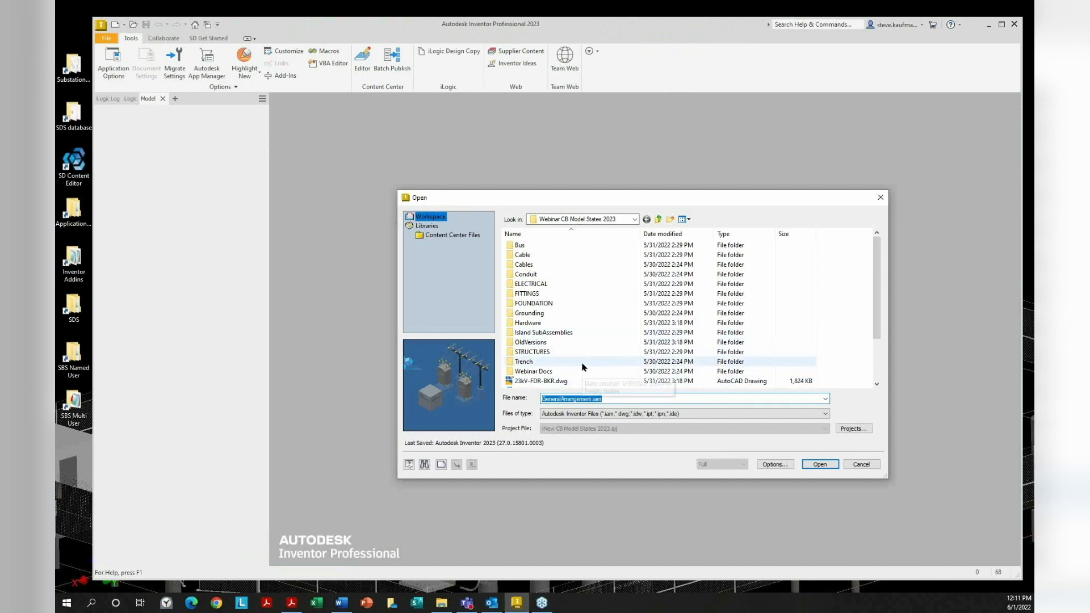
scroll(582, 367, down, 2)
click(582, 371)
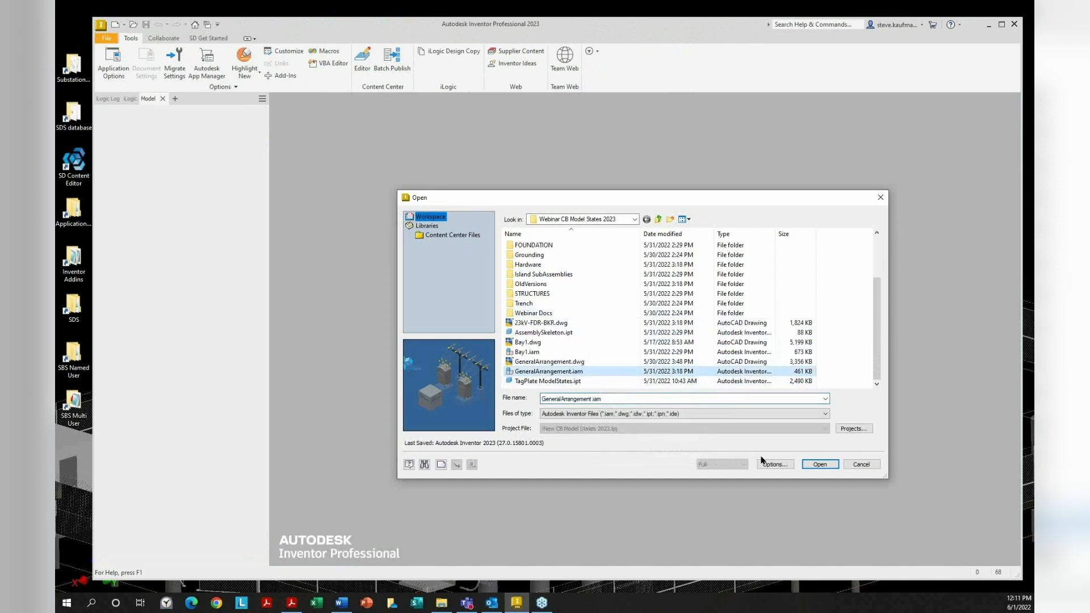
click(819, 465)
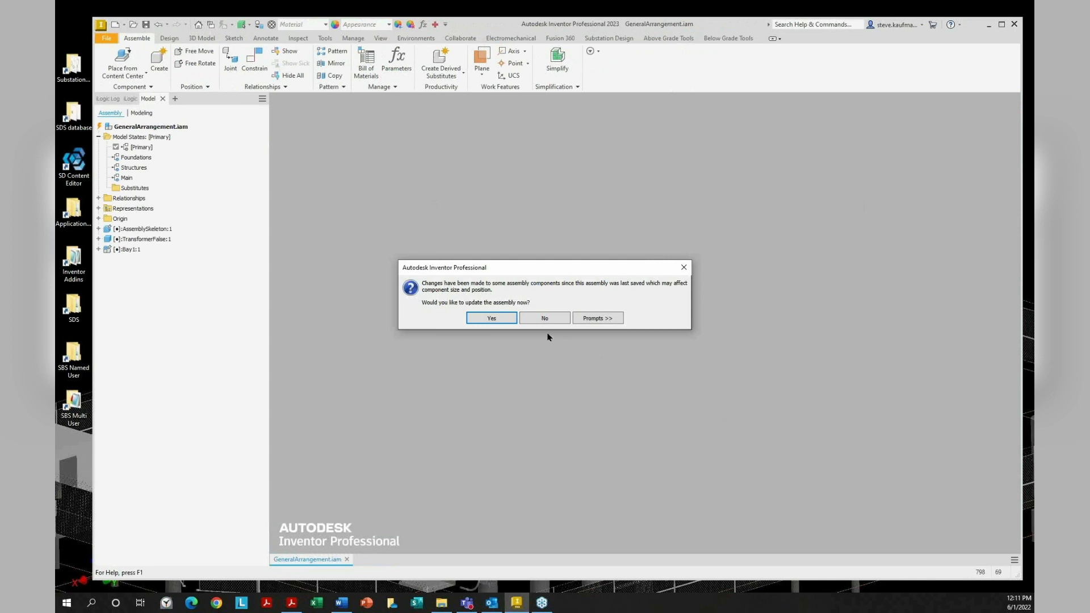
Update the reopened assembly and activate the Foundations model state
click(499, 319)
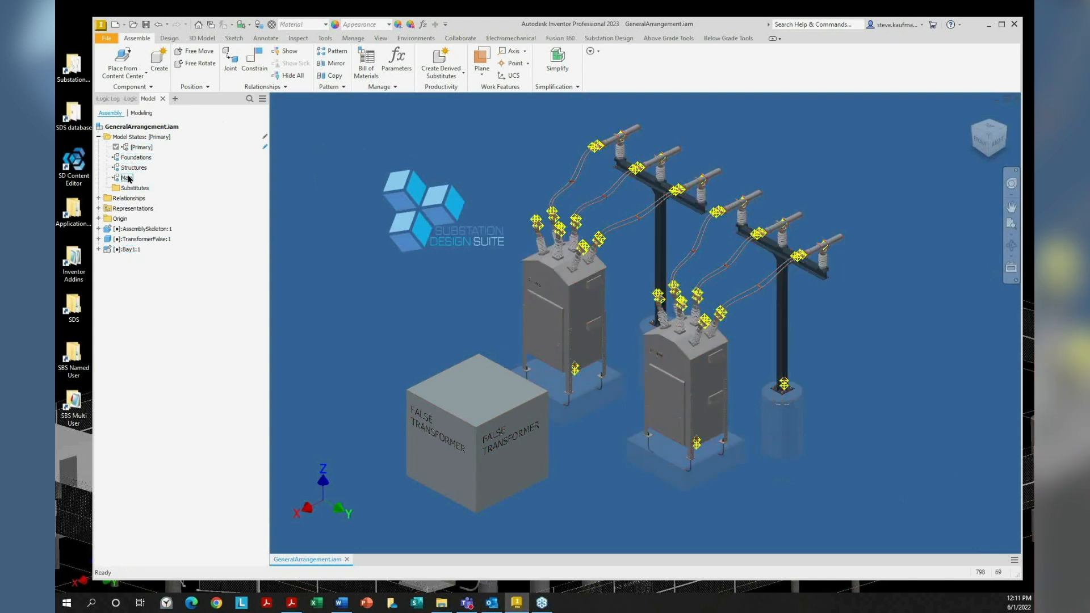
right_click(137, 159)
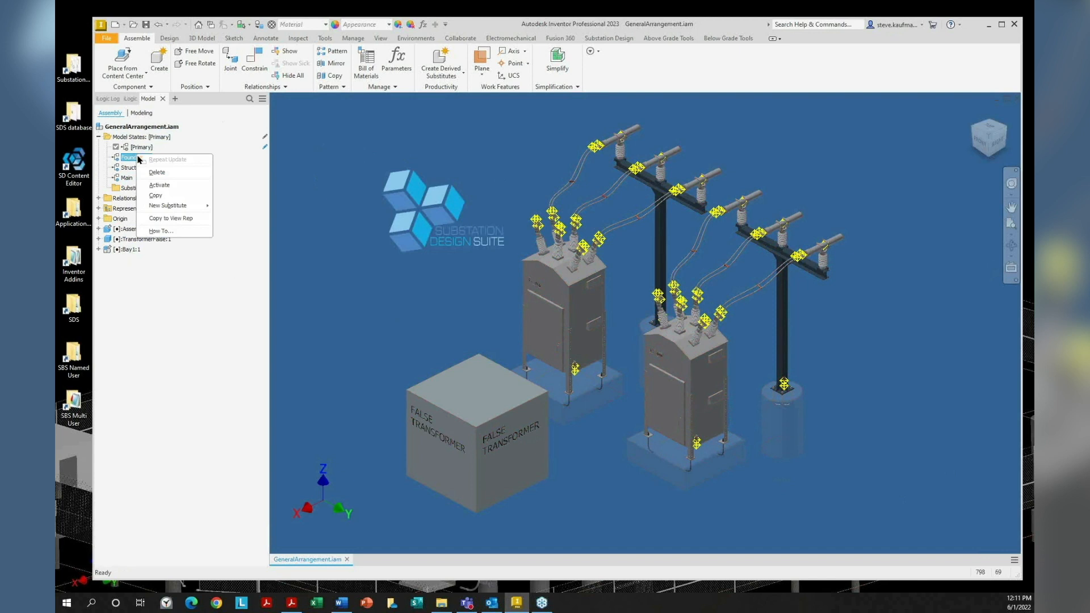
click(162, 192)
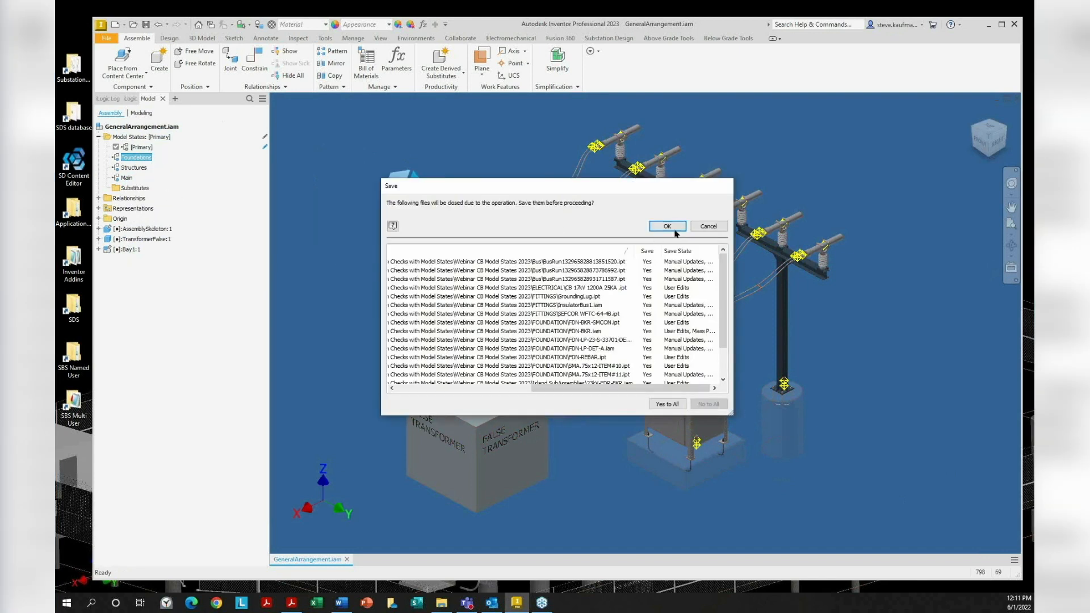
click(667, 224)
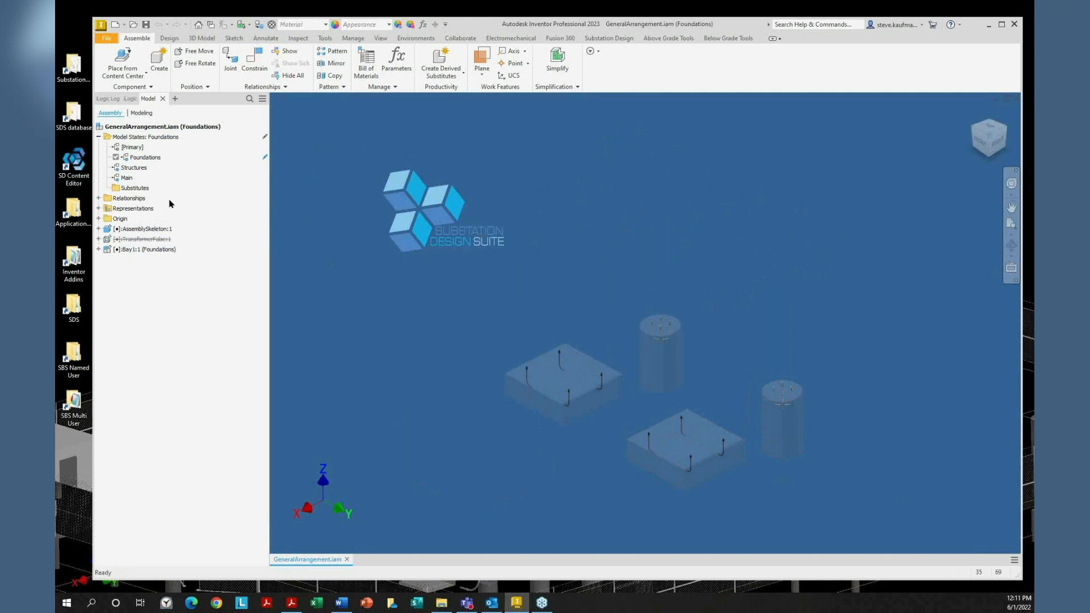
Activate the Structures model state, then the Main model state
right_click(137, 169)
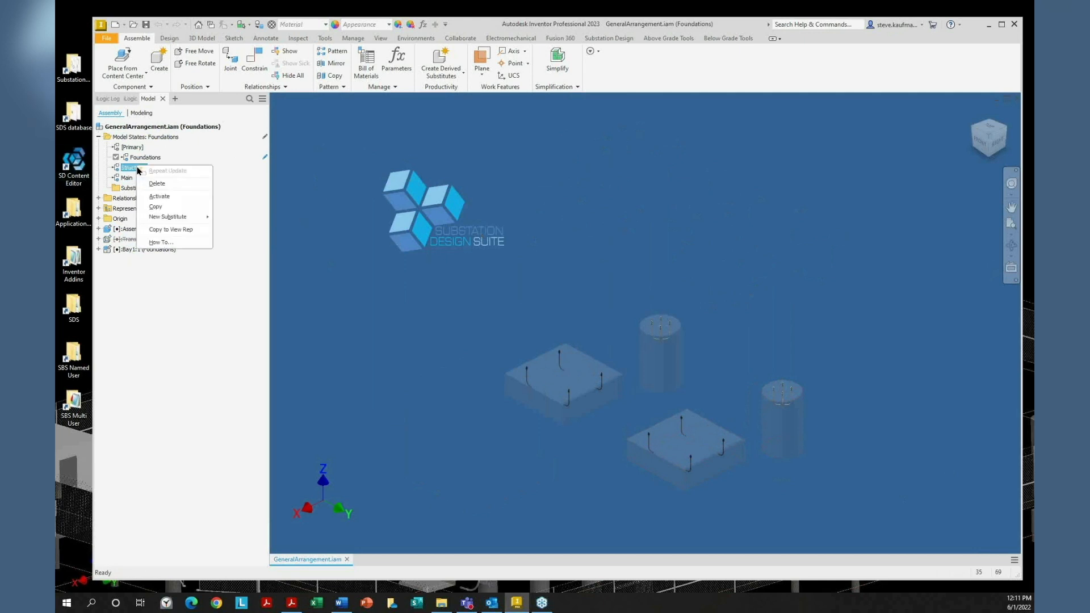
click(160, 196)
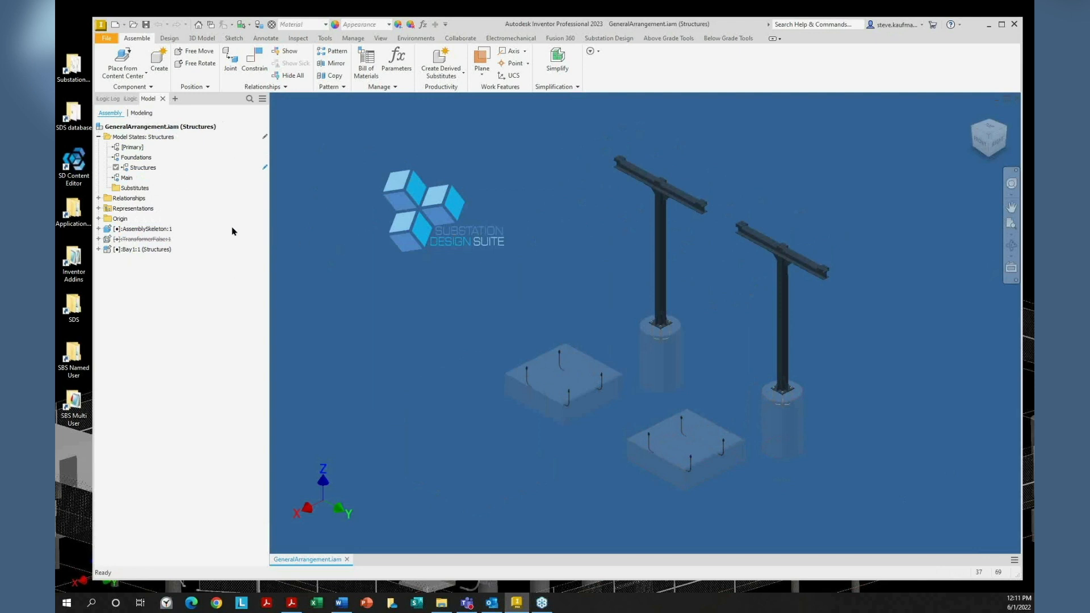
right_click(122, 179)
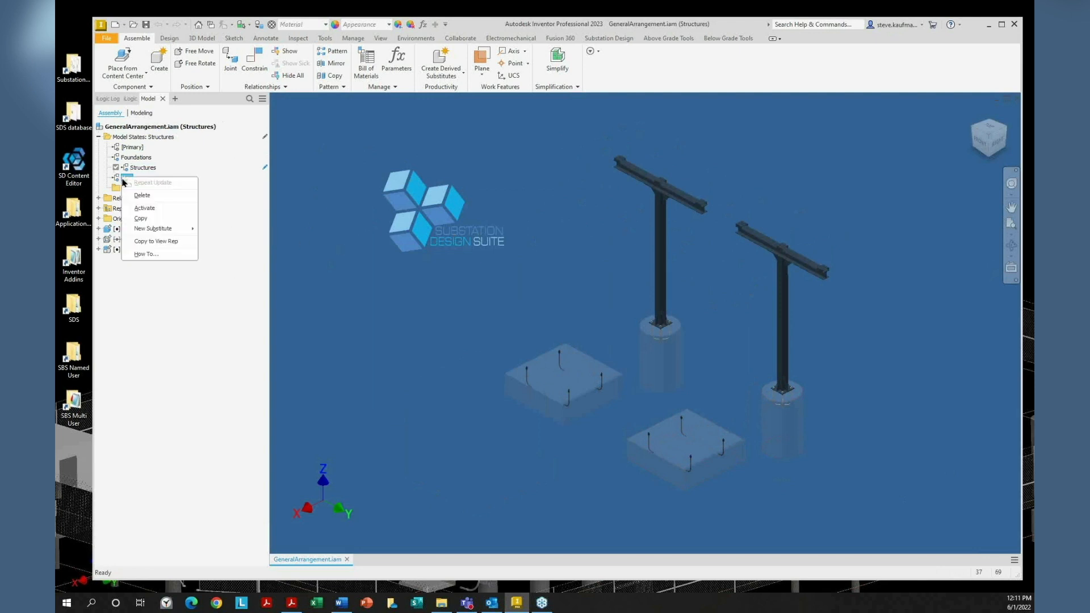
click(147, 208)
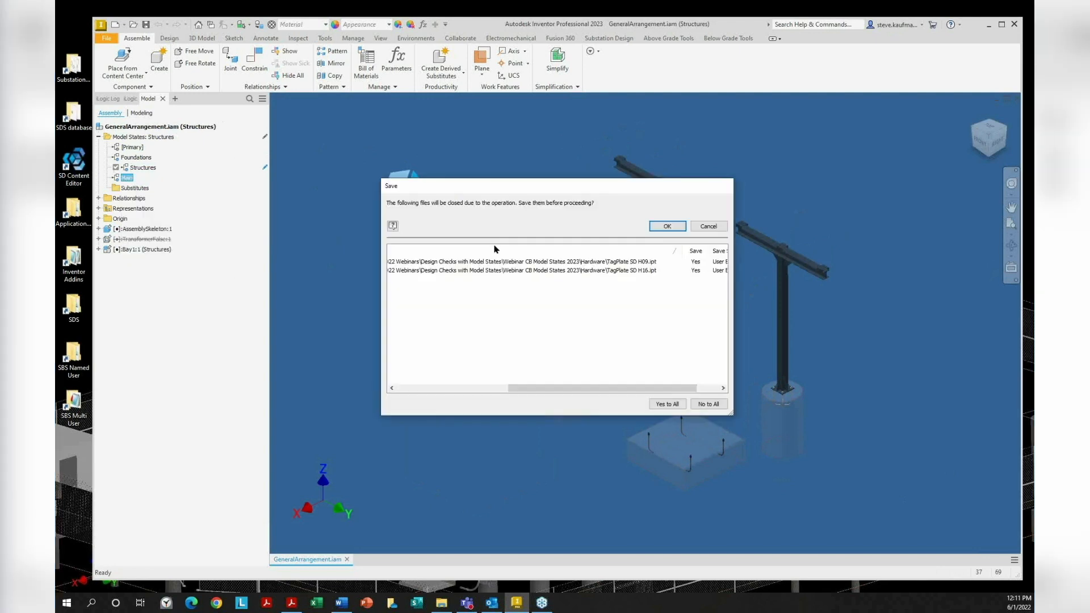
click(658, 227)
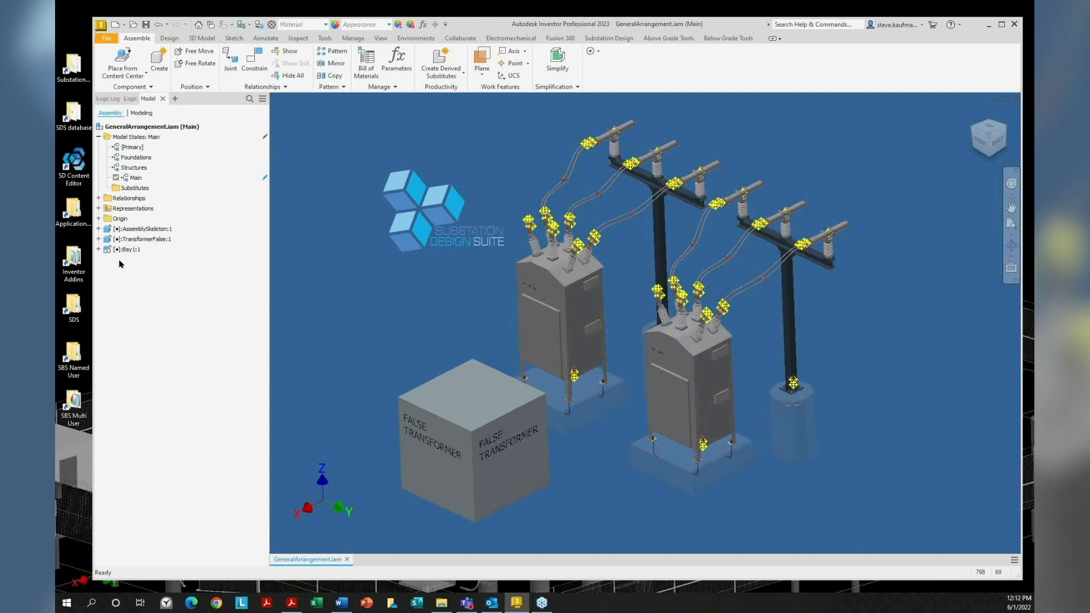
Expand Bay1:1 and 23kV-FDR-BKR:1's model states to view active MS = 16
click(99, 250)
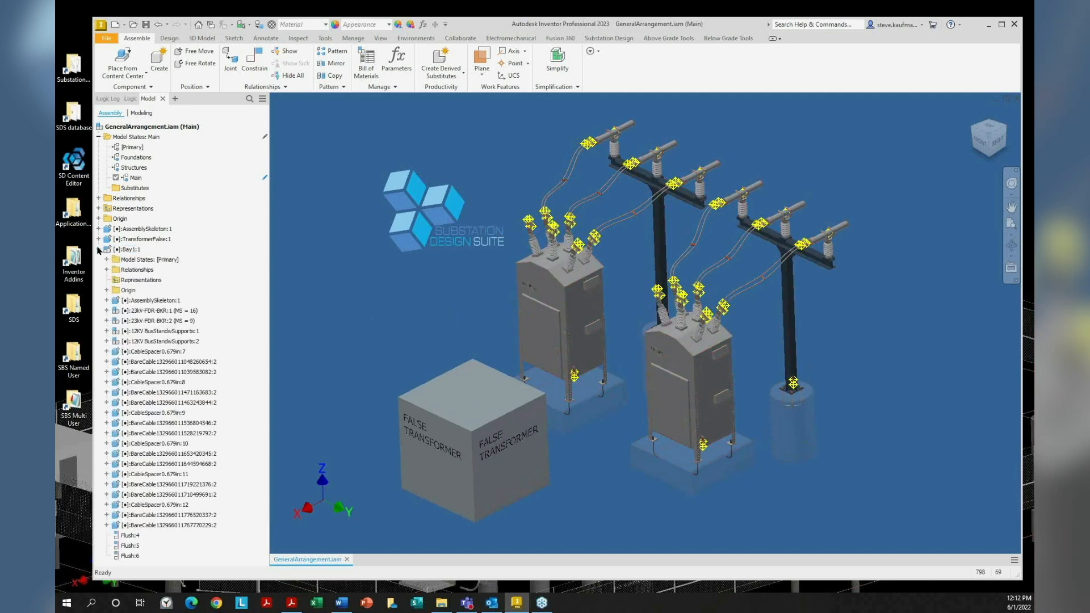
click(174, 261)
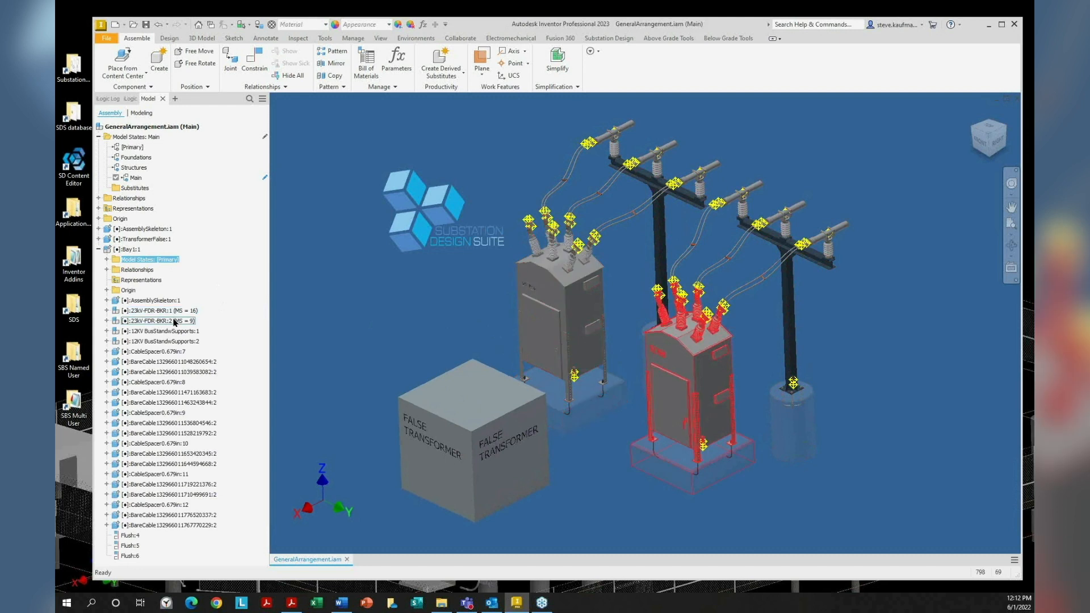
click(107, 310)
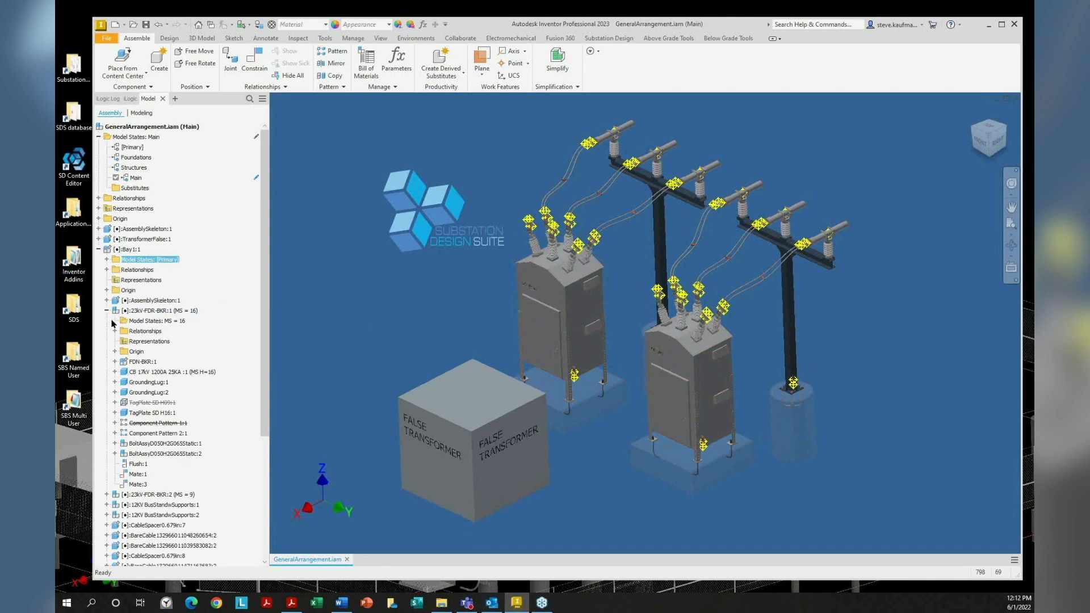
click(114, 320)
click(157, 372)
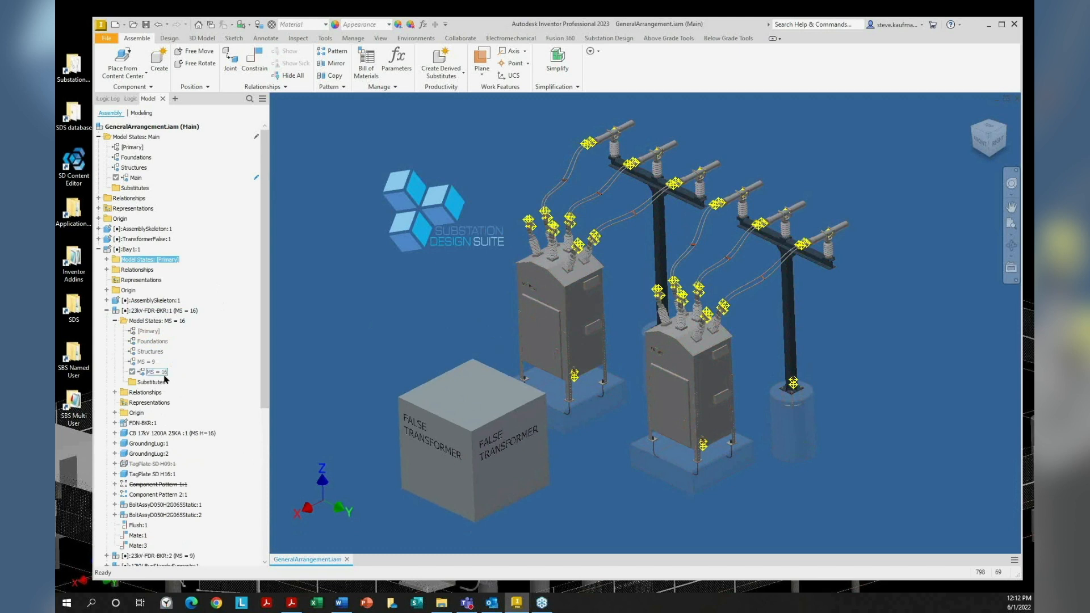
With Select Part Priority set, select the CB 17kV breaker part, then collapse 23kV-FDR-BKR:1
click(591, 392)
click(249, 25)
click(253, 49)
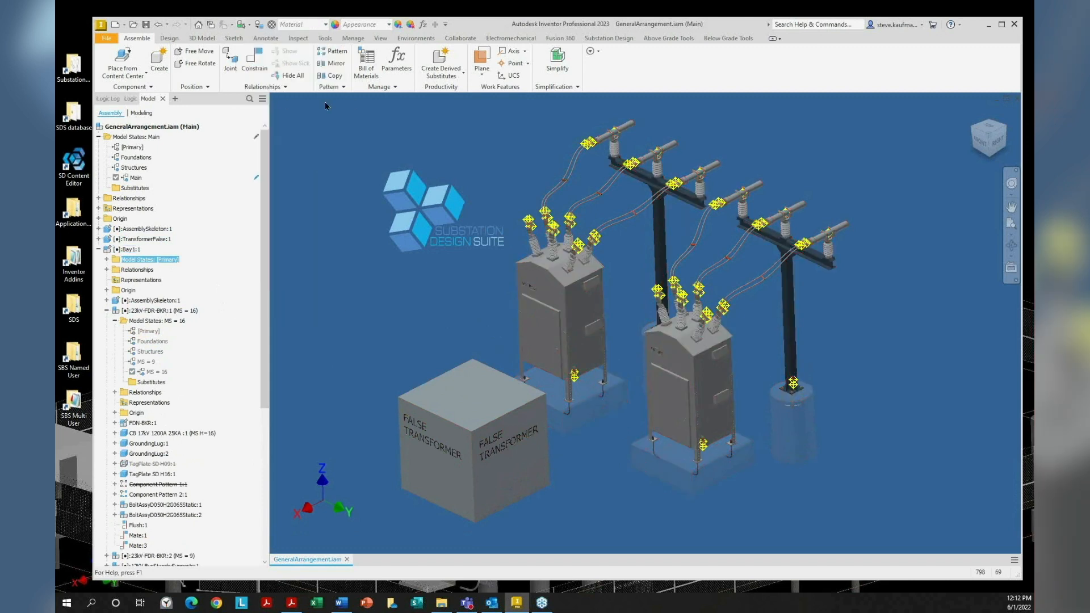
click(586, 370)
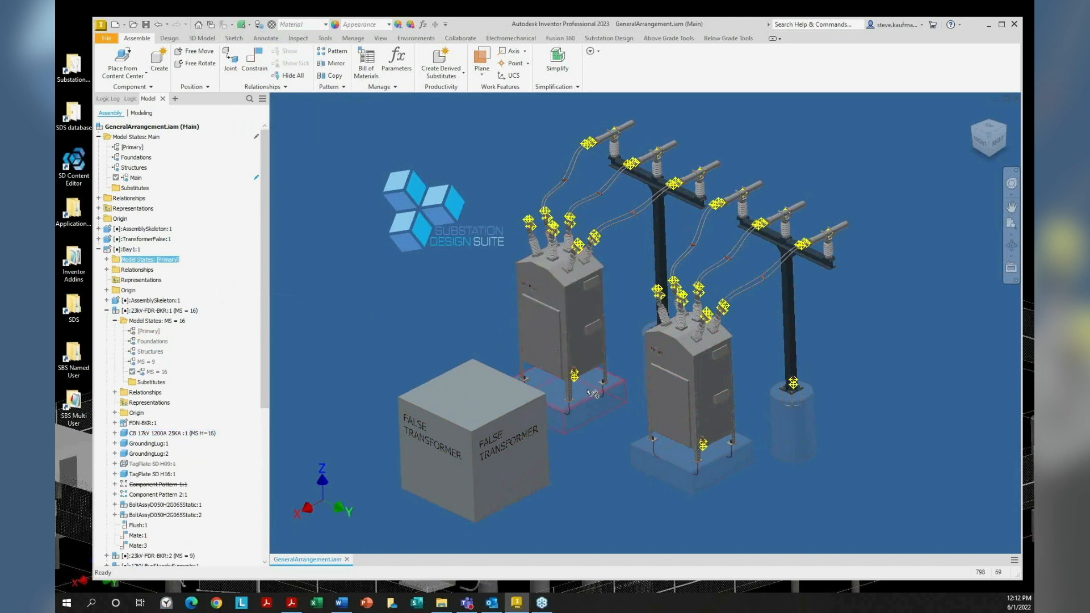
scroll(232, 303, down, 3)
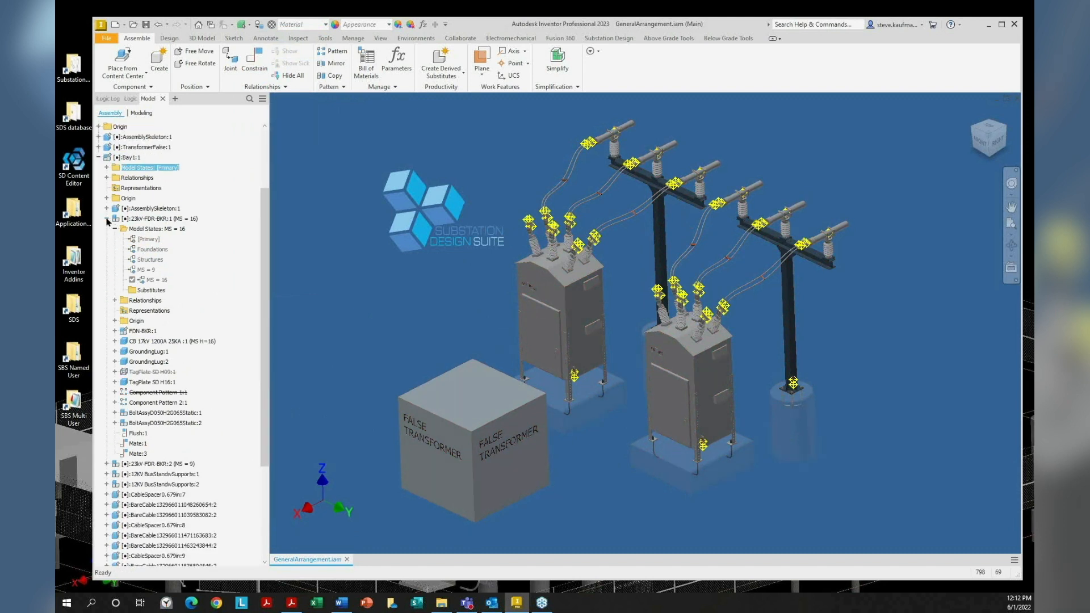
click(107, 220)
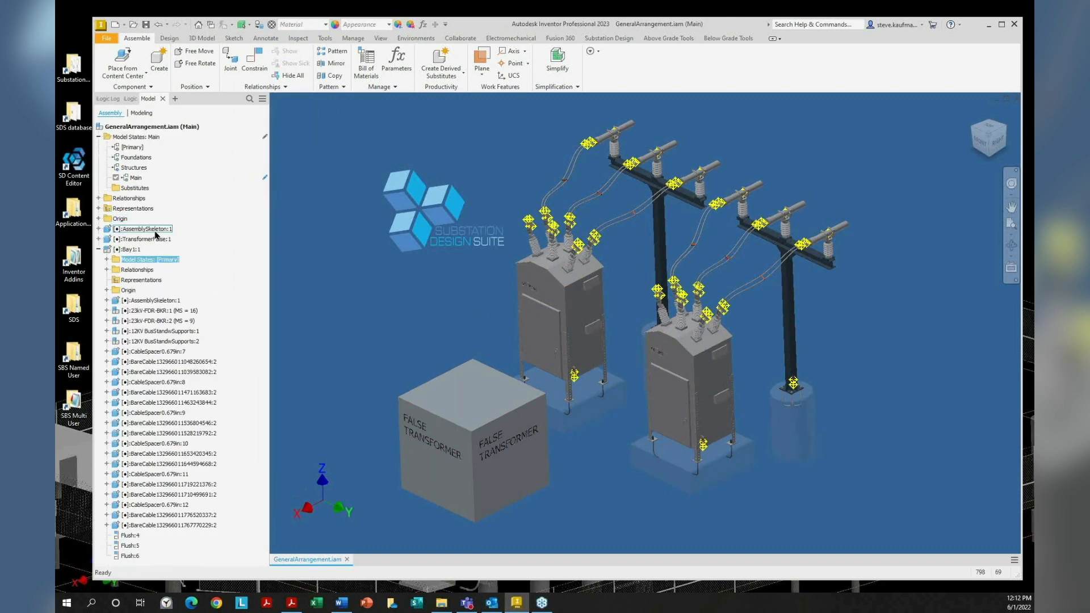
Expand 23kV-FDR-BKR:2 and its Model States list
click(188, 322)
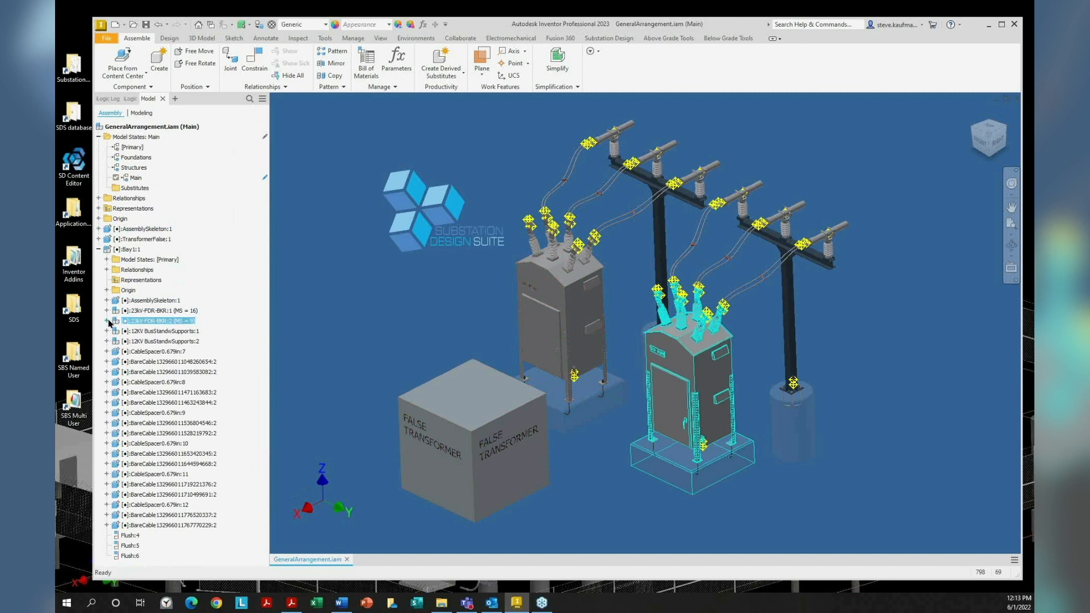
click(107, 321)
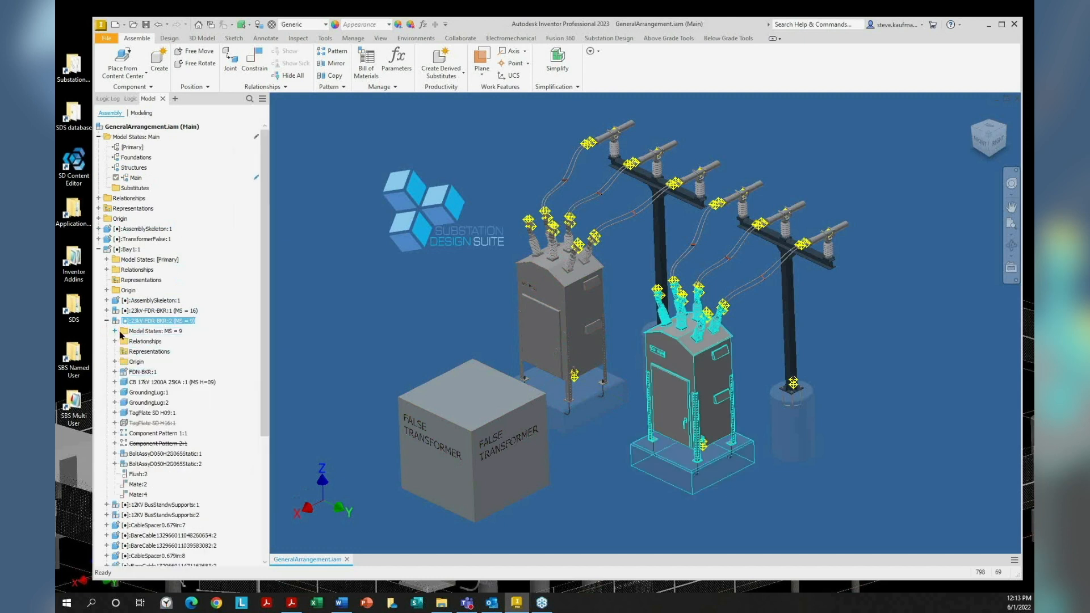
click(114, 332)
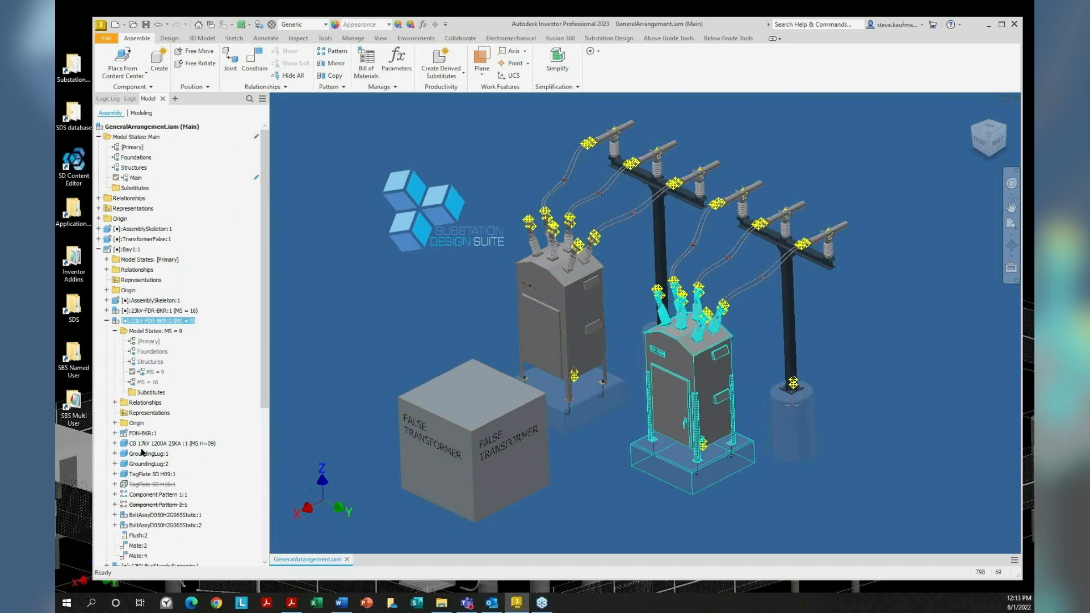
Expand CB 17kV 1200A 25KA:1 to list its H=09, H=16, H=24 and H=Minimum states
click(128, 434)
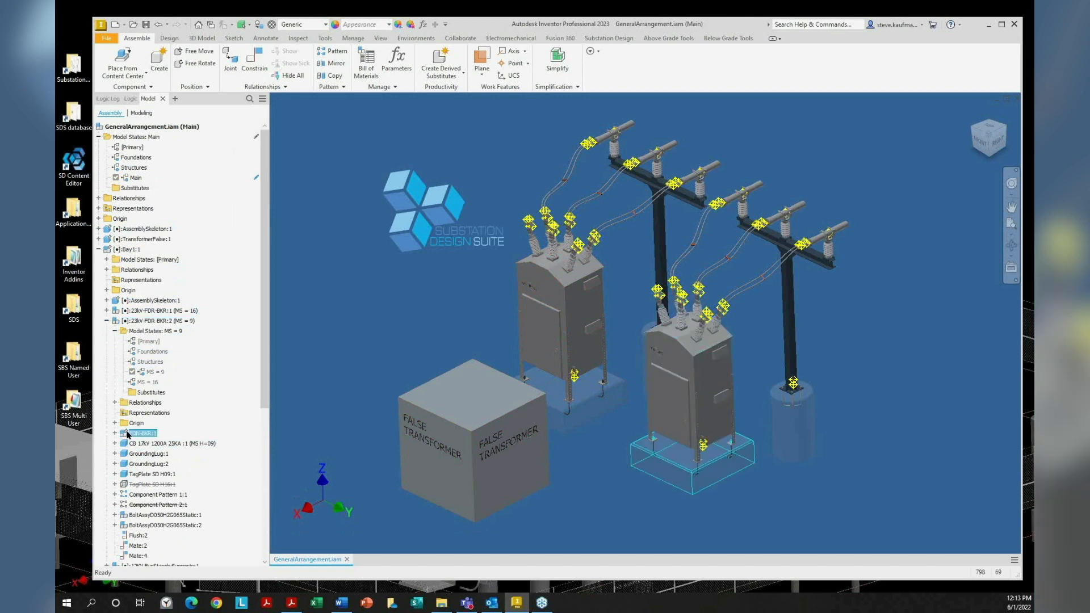
click(151, 444)
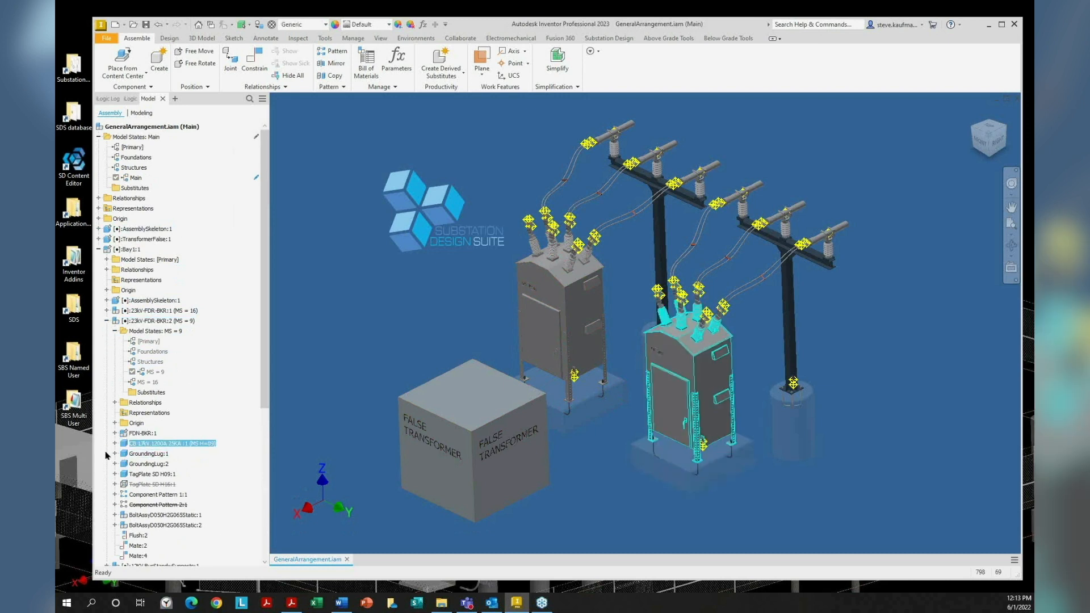
click(115, 443)
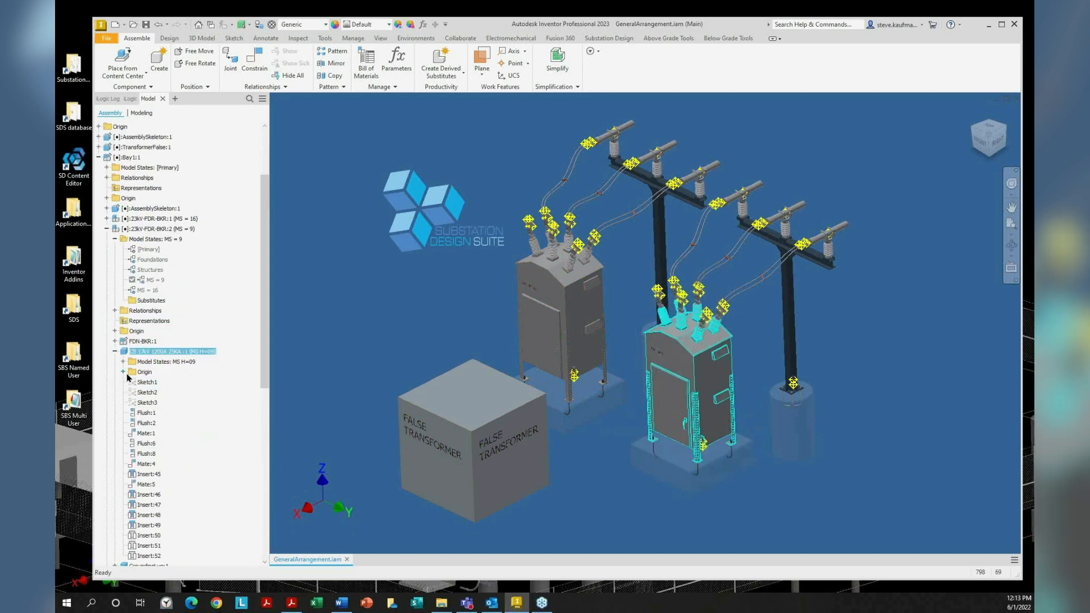
click(123, 362)
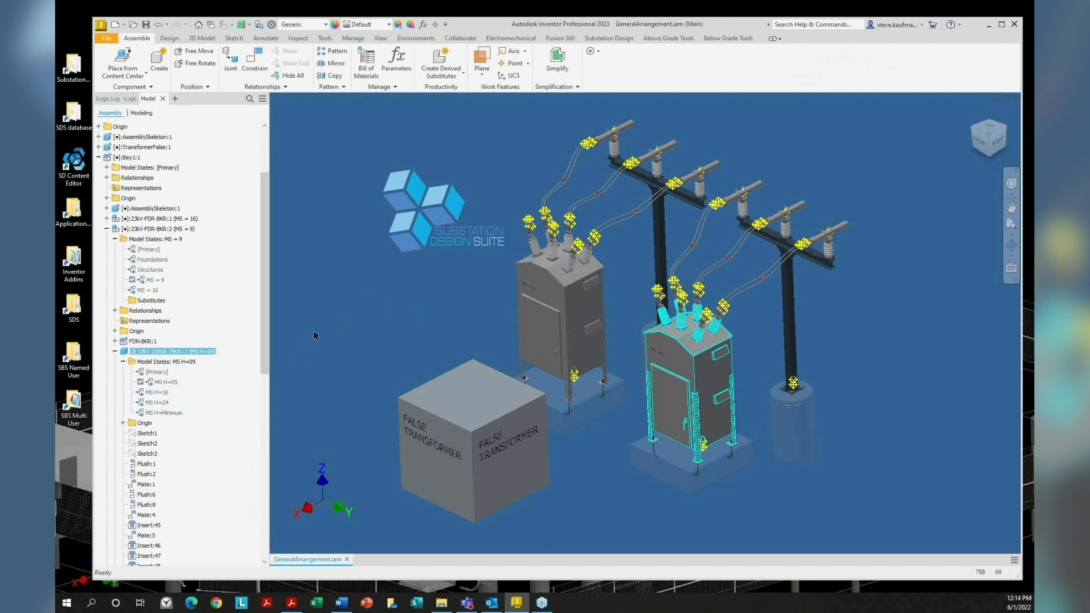
click(356, 301)
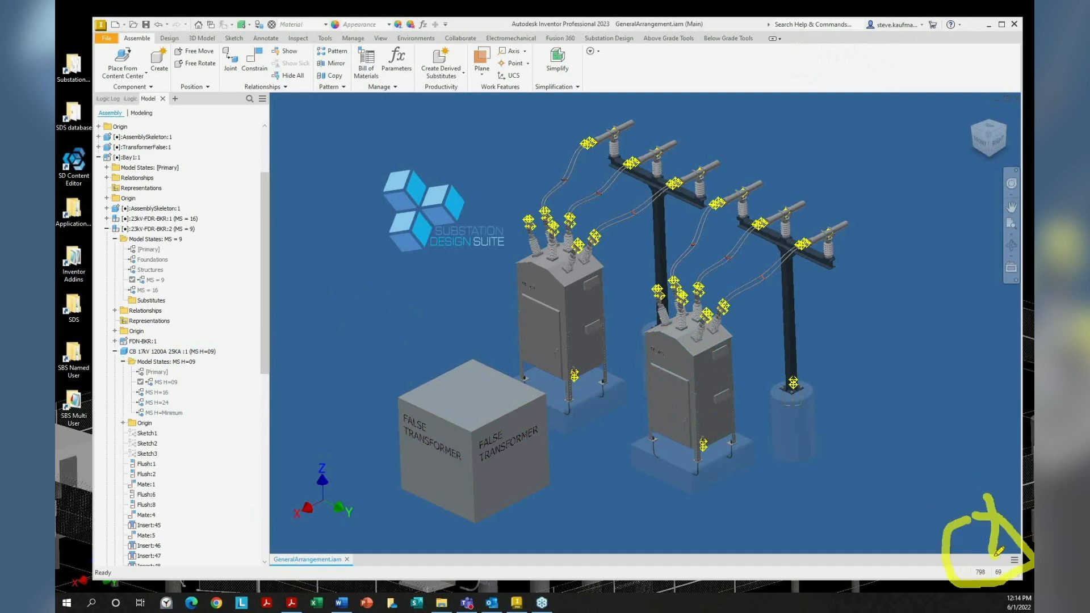
drag(1005, 549, 985, 549)
key(e)
key(Escape)
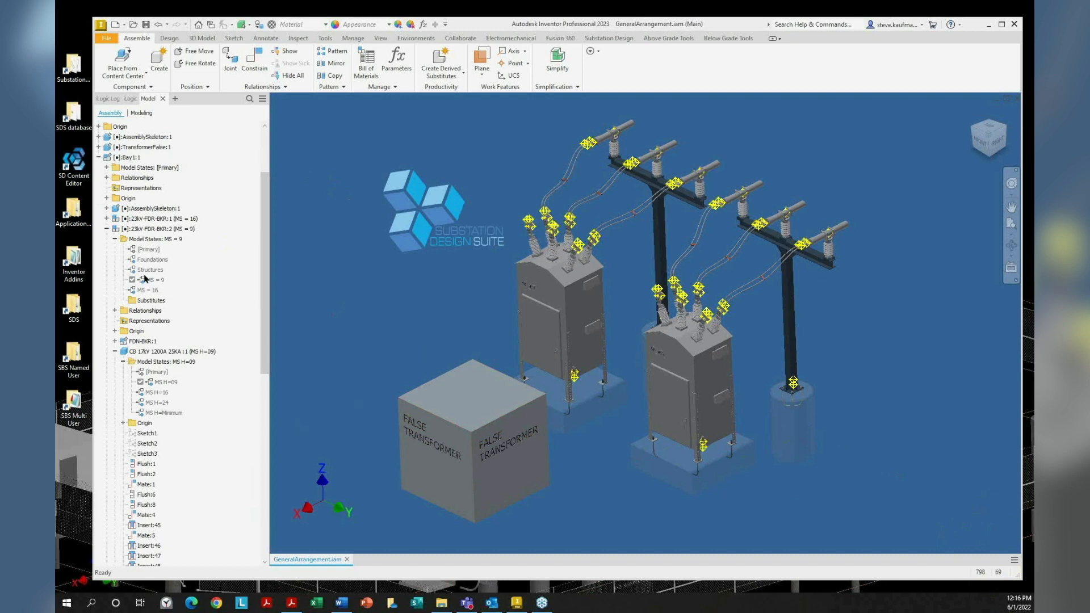
Open 23kV-FDR-BKR:2 in its own tab and update it
right_click(165, 230)
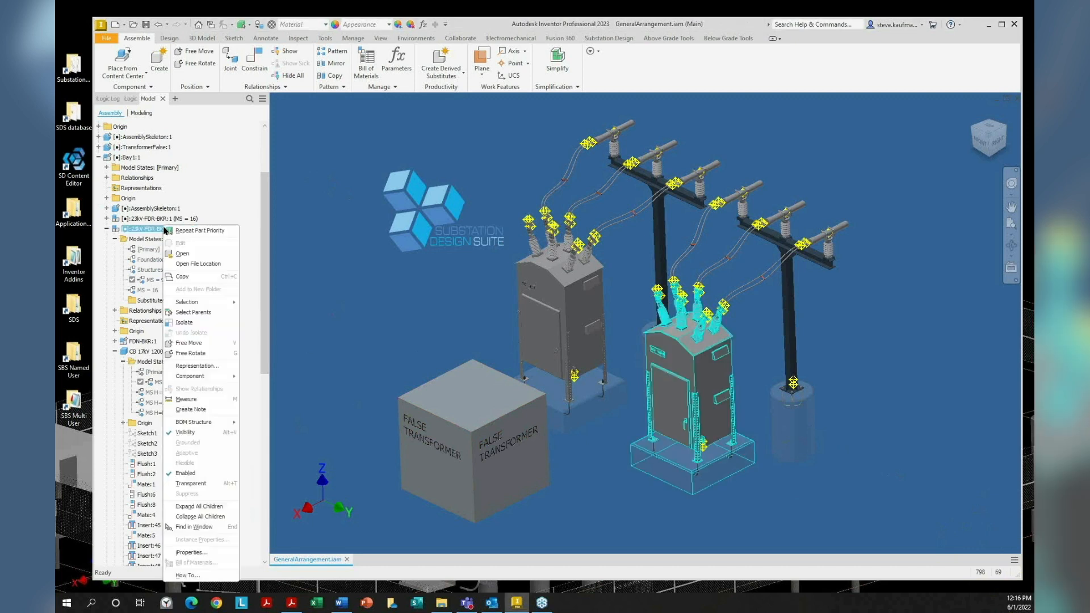
click(187, 258)
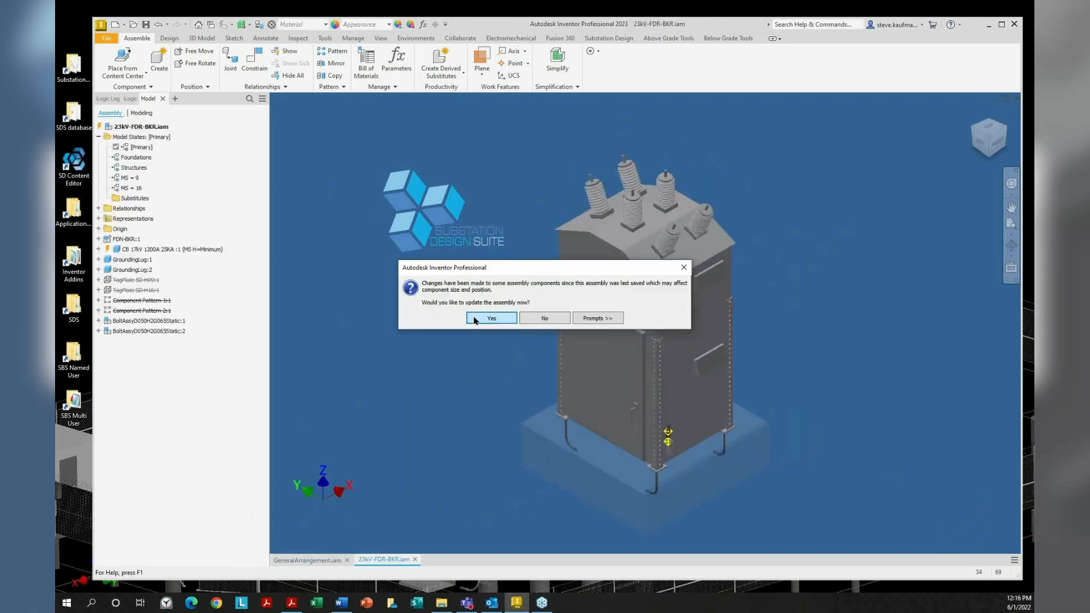
click(491, 319)
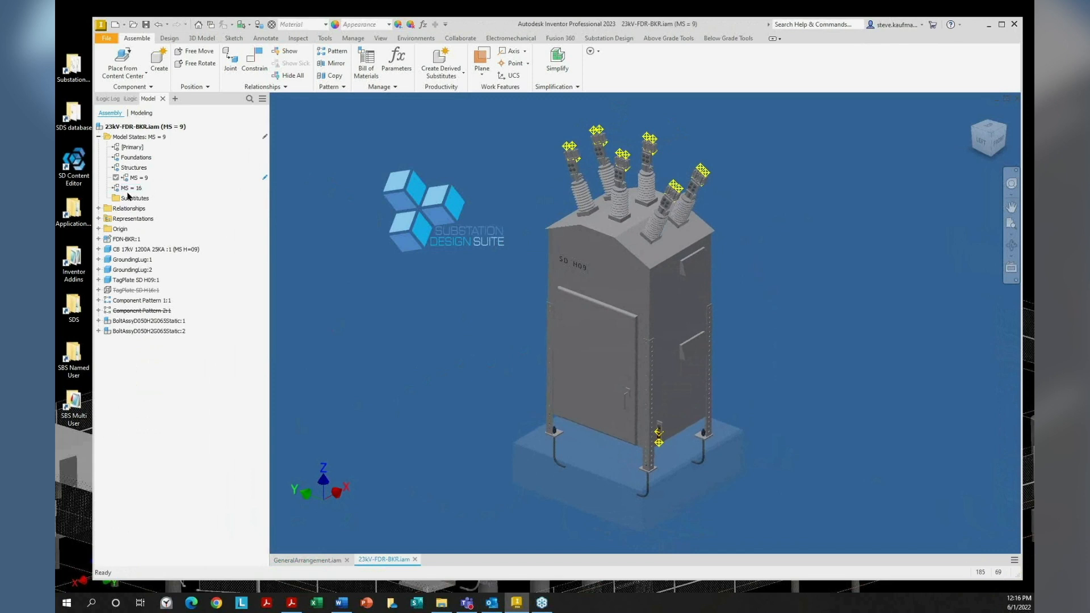
Activate MS = 16, switch back to MS = 9, and save the assembly with dependents
right_click(132, 190)
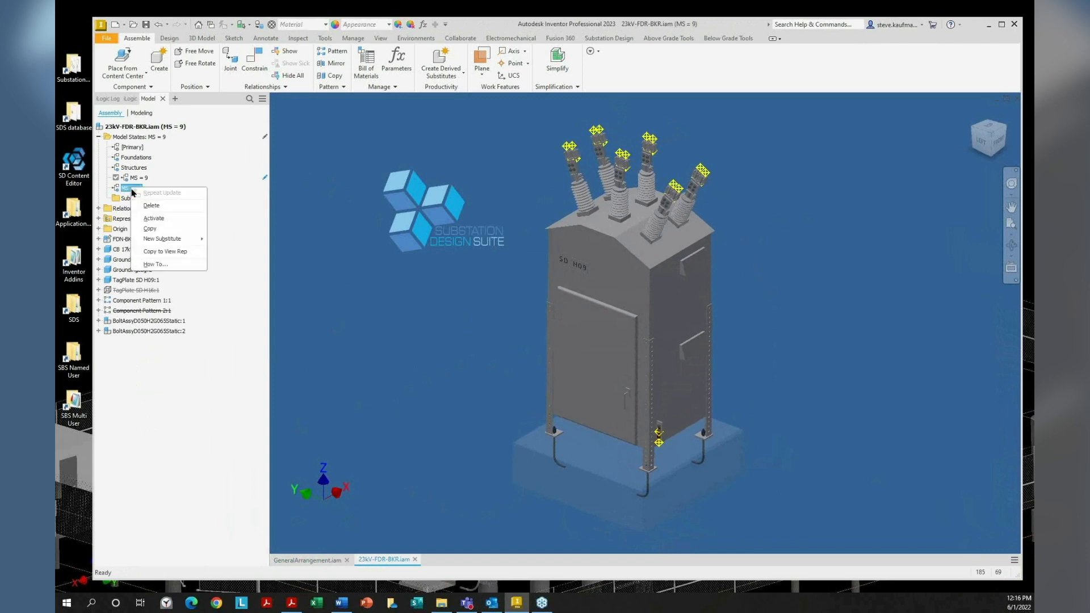
click(153, 218)
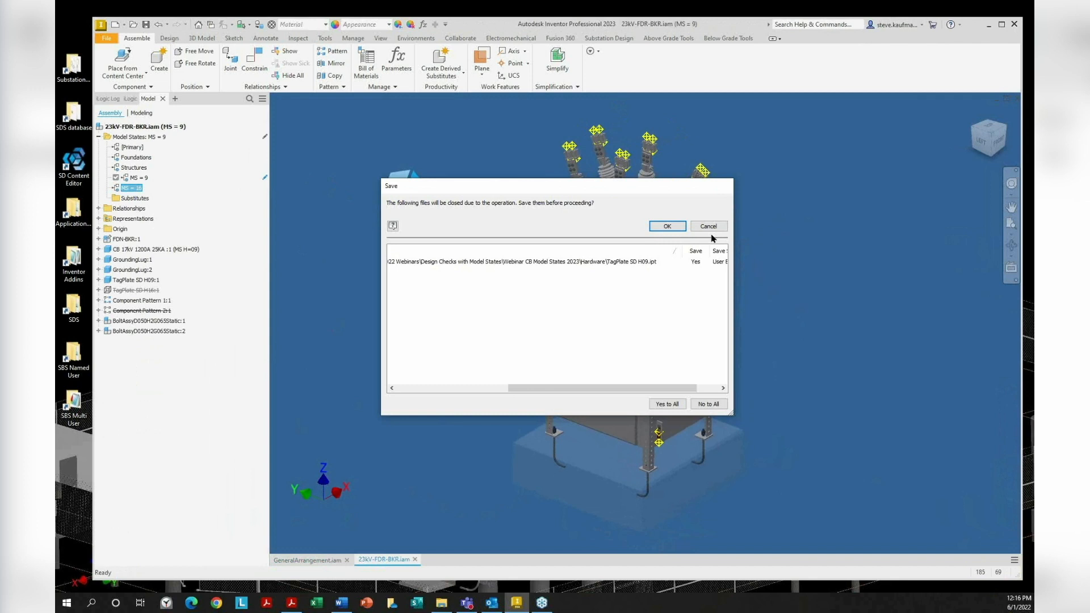
click(668, 227)
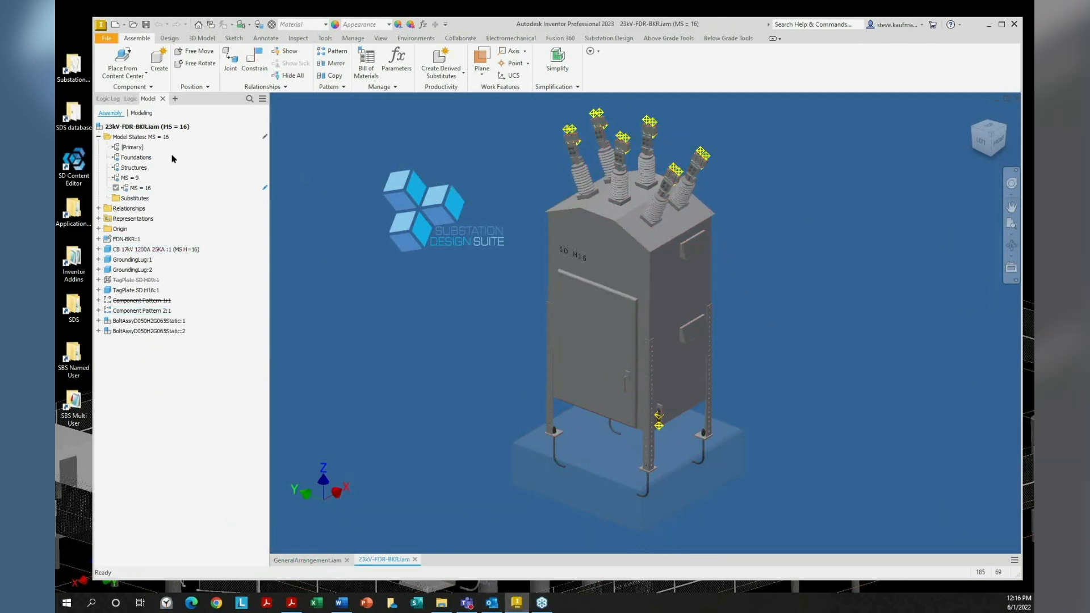
right_click(131, 181)
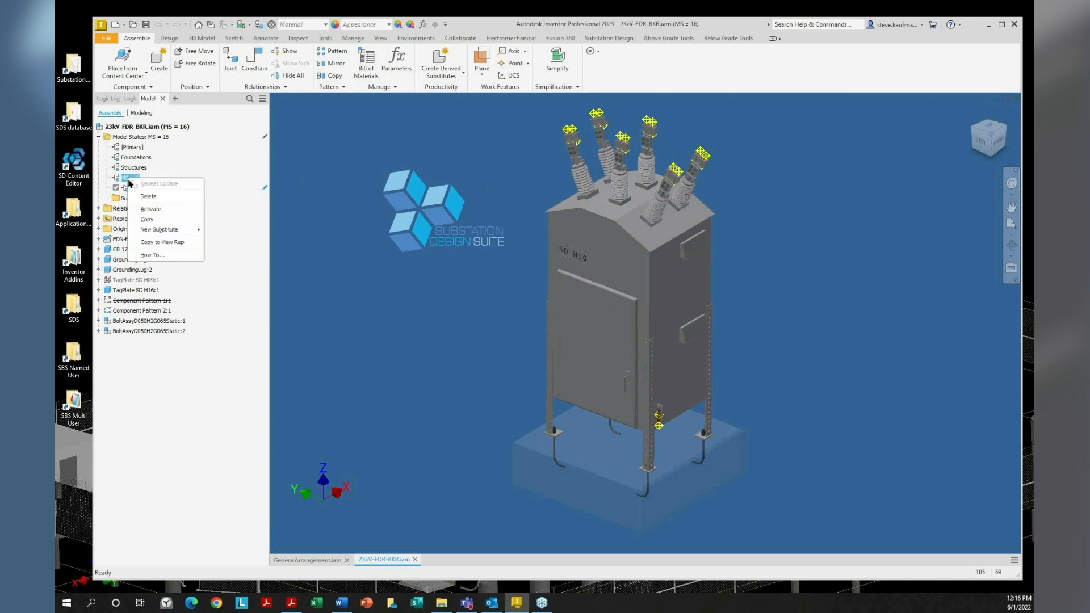
click(152, 210)
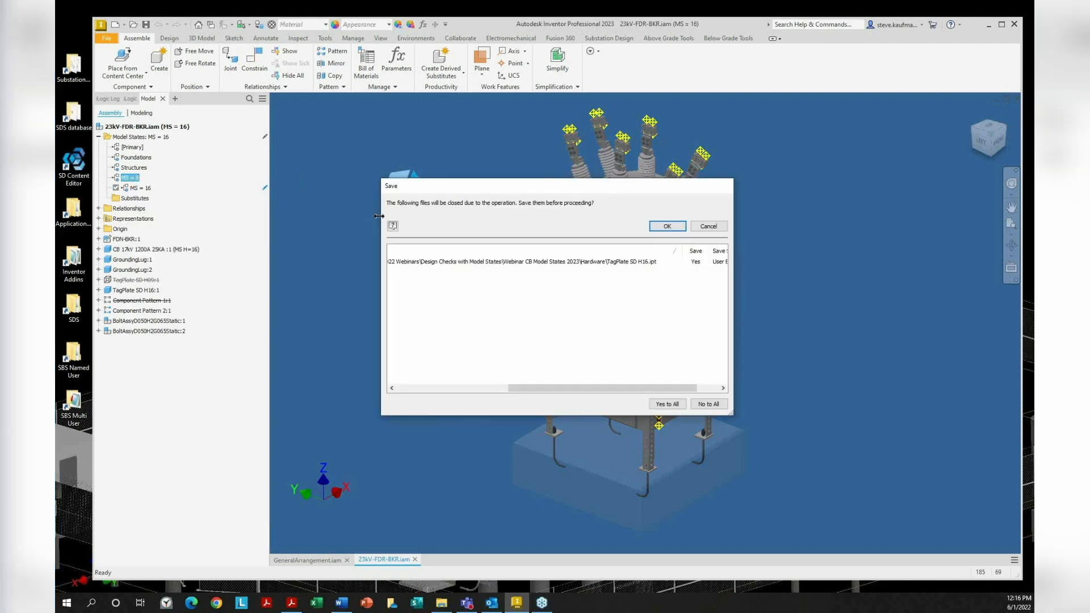
click(668, 226)
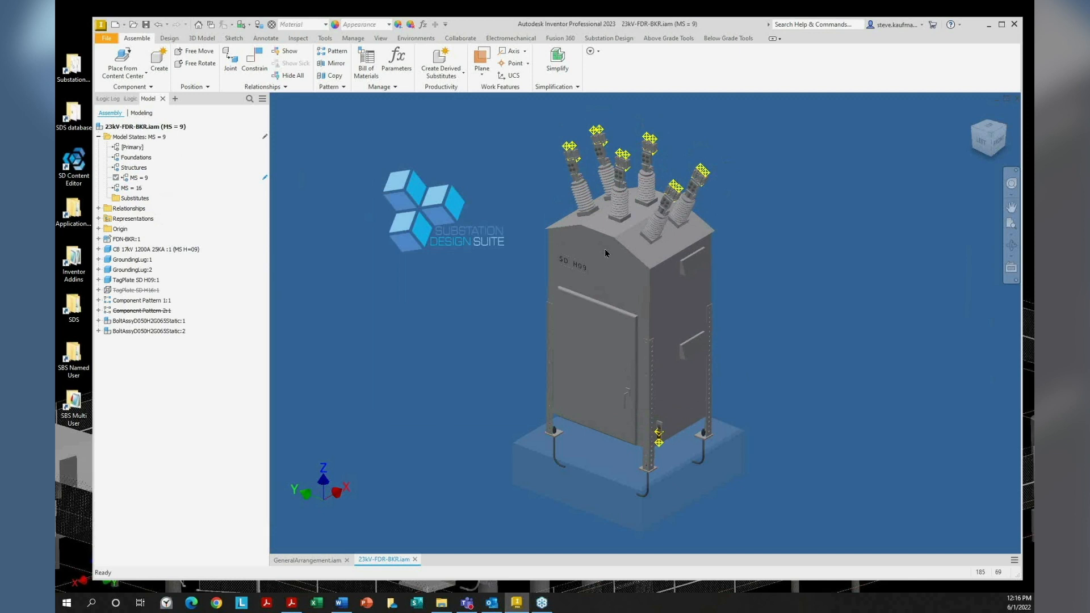
click(145, 24)
click(668, 223)
Add iProperties to the Quick Access Toolbar and view the assembly's properties
click(446, 25)
click(488, 135)
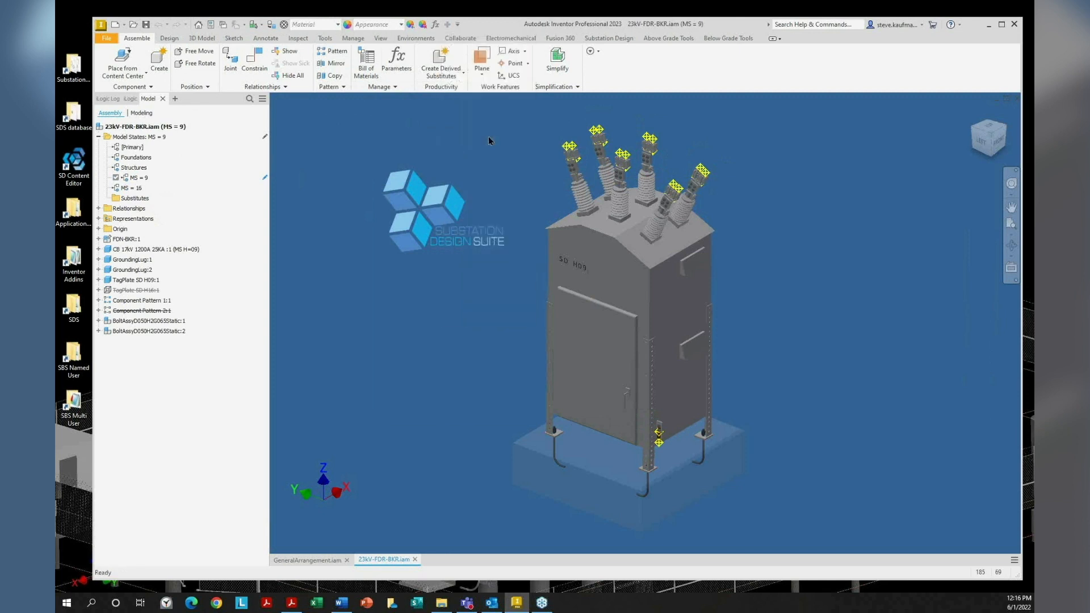
click(217, 26)
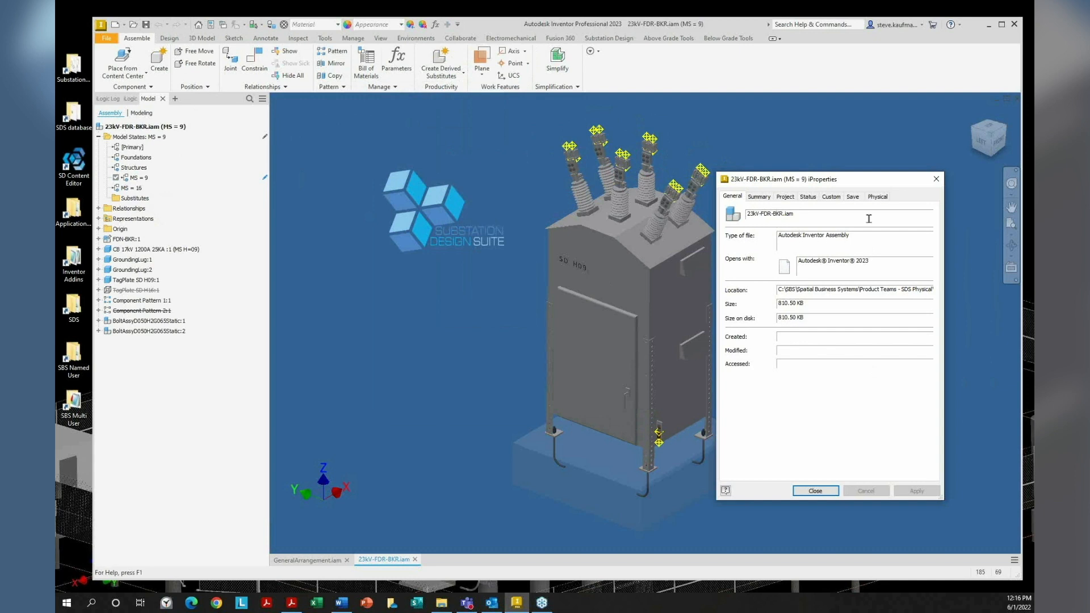
click(938, 183)
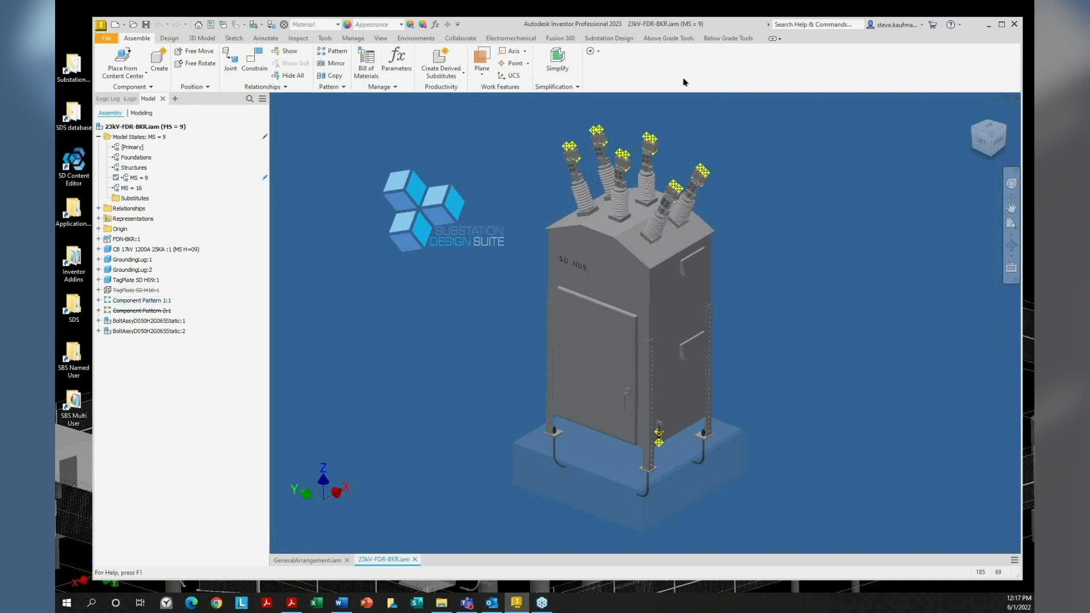
Check the Inventor version in Help > About, then close the Substation Design Suite 8.1.0.0 About box
click(958, 26)
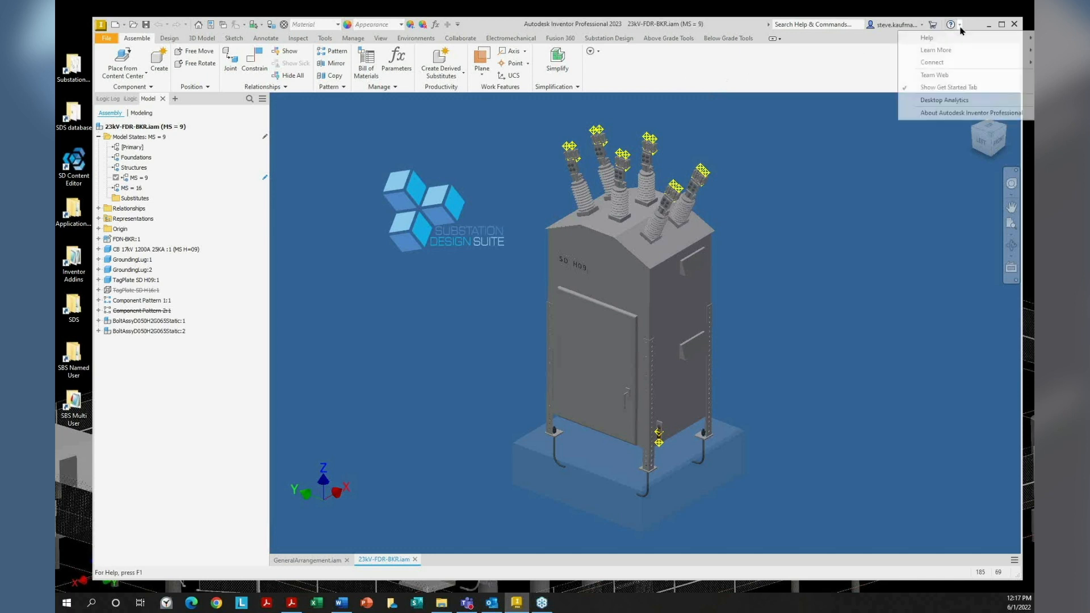
click(942, 113)
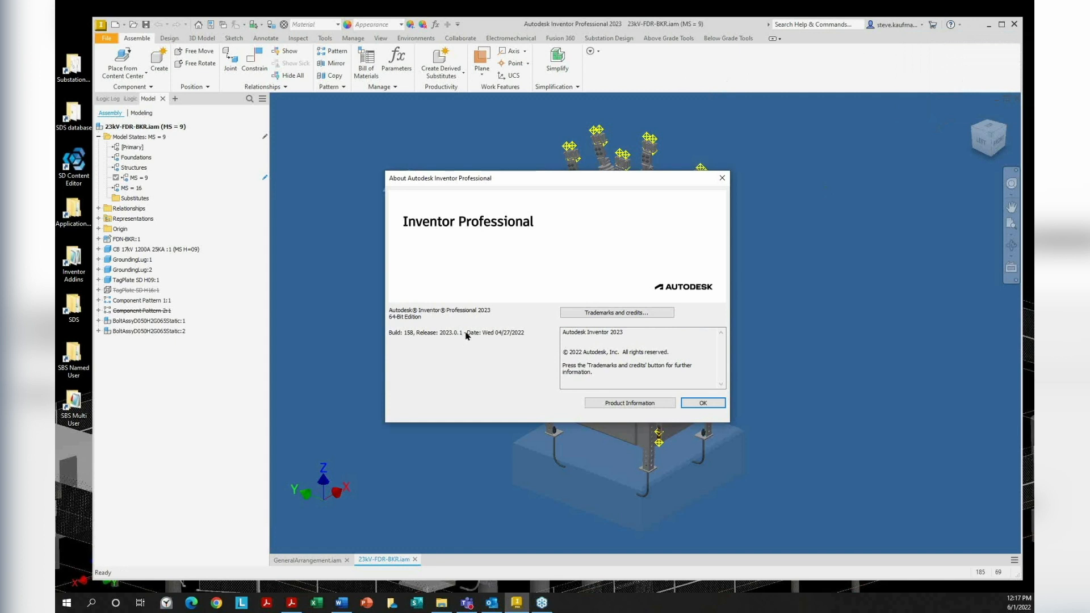
click(722, 177)
click(609, 38)
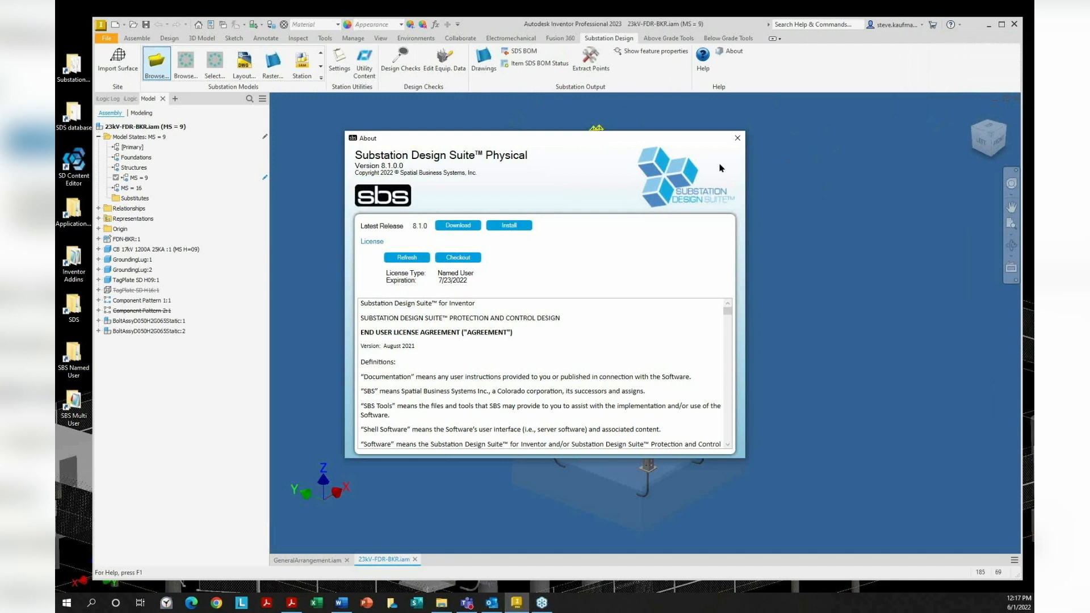
click(738, 138)
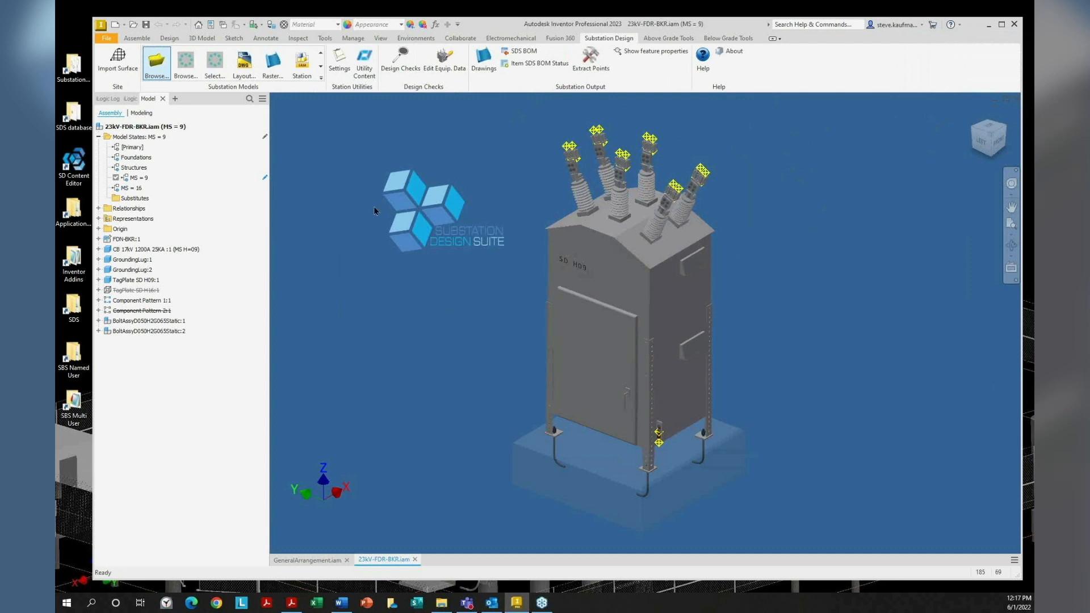
Activate MS = 16 to inspect the breaker's bushings, then return to the [Primary] model state
double_click(132, 190)
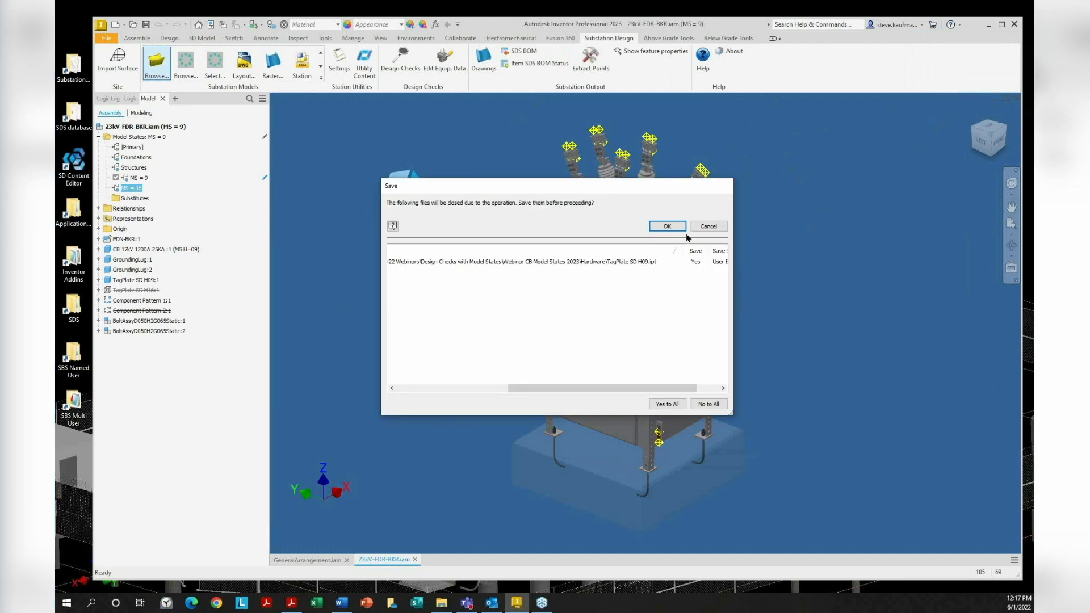
click(682, 227)
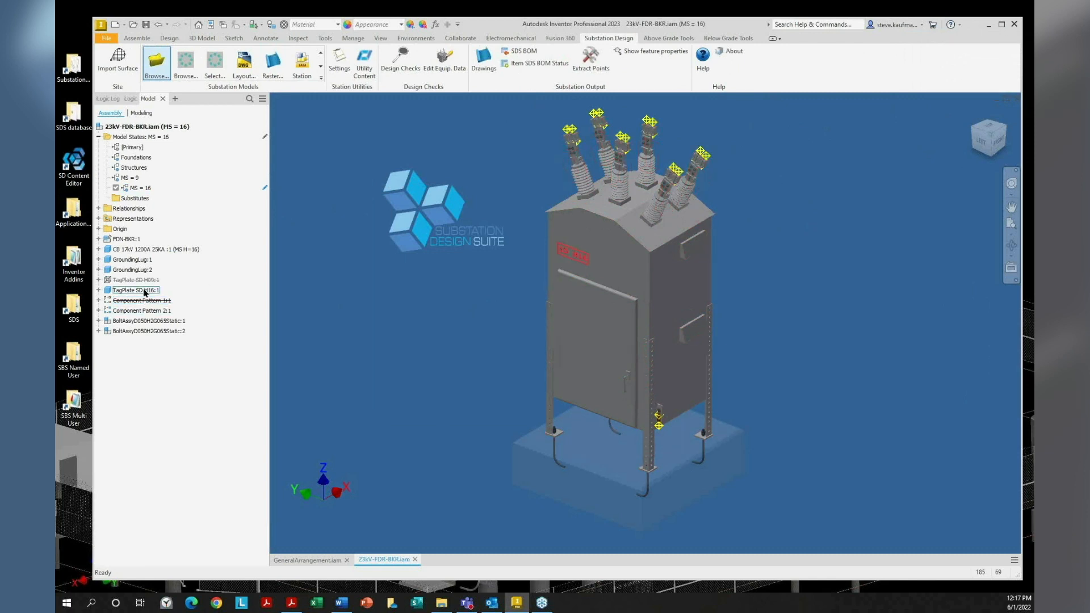
scroll(392, 252, up, 5)
scroll(392, 255, up, 5)
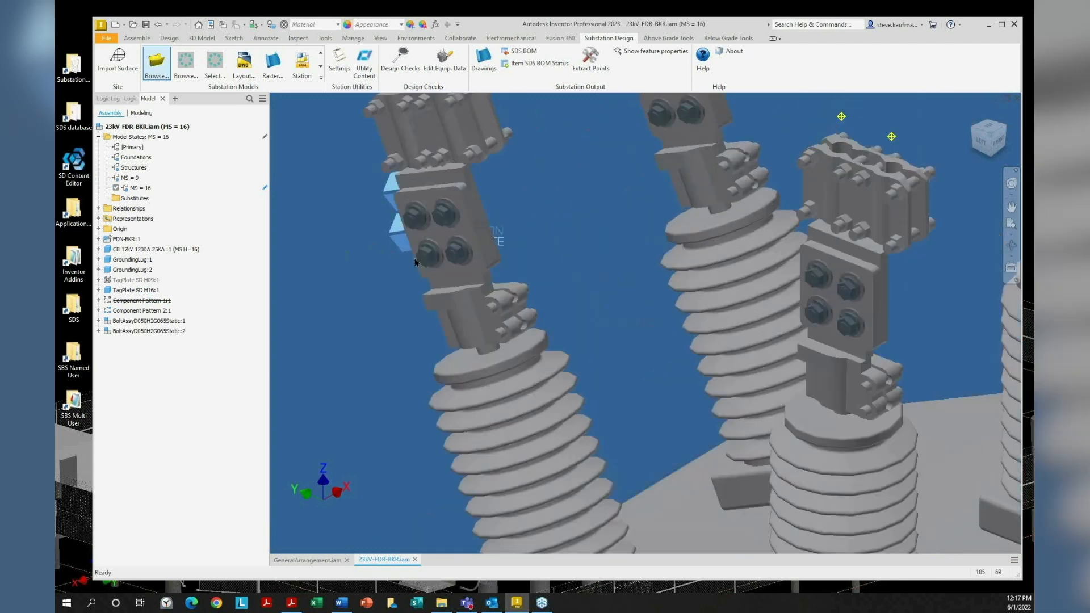
scroll(352, 335, up, 3)
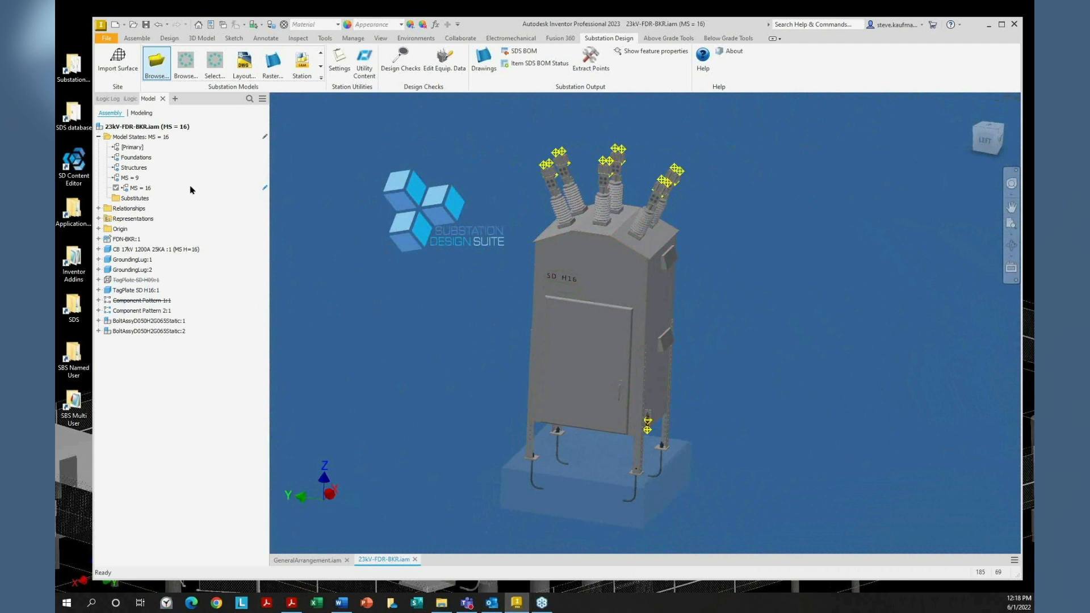
double_click(140, 152)
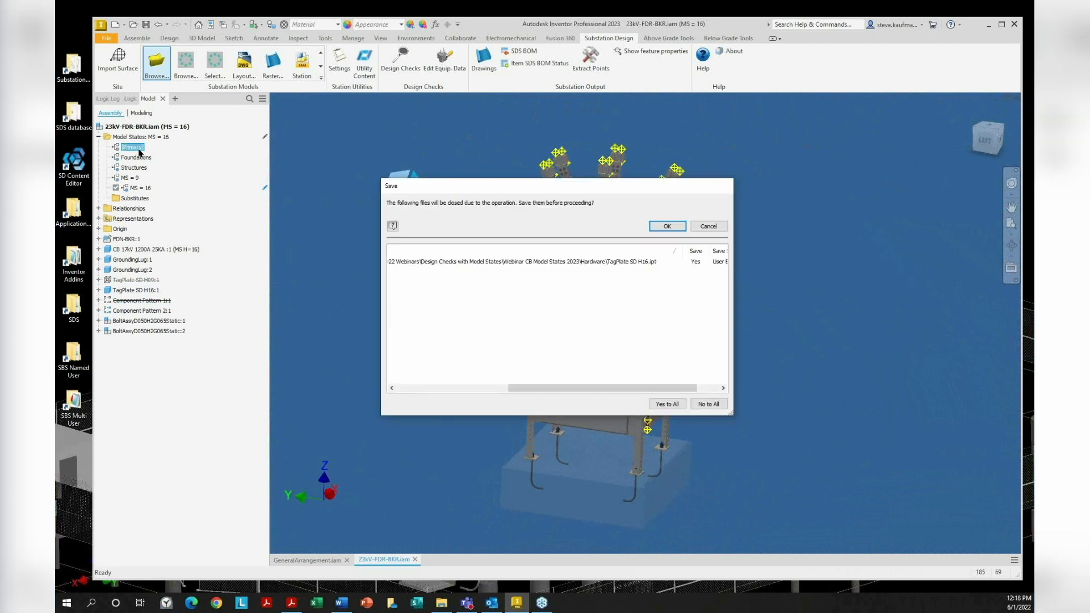
click(668, 227)
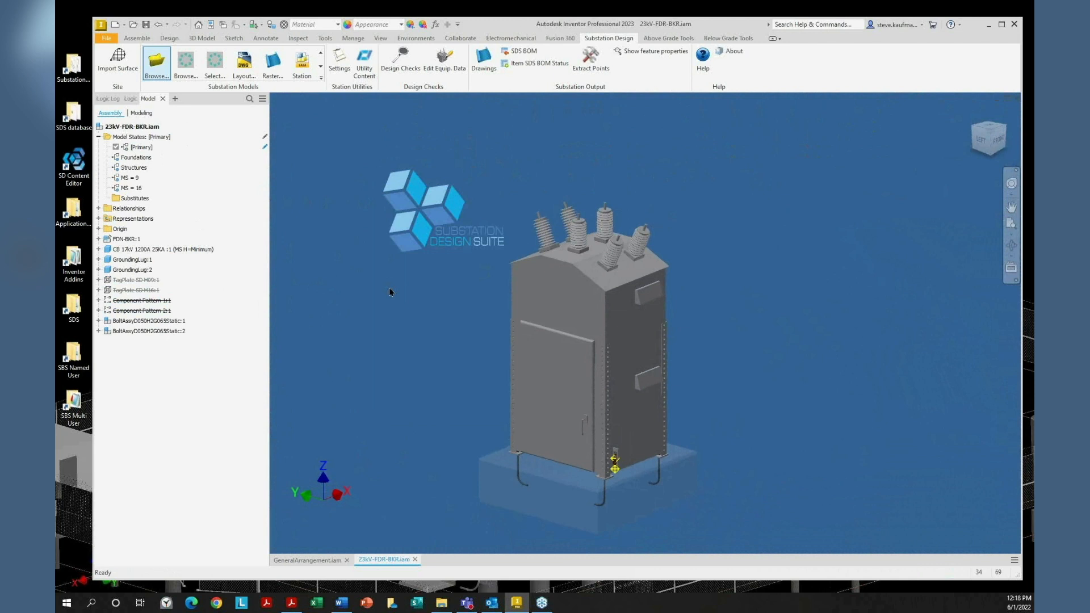
Review the assembly's custom, status and project iProperties, then close them
click(213, 25)
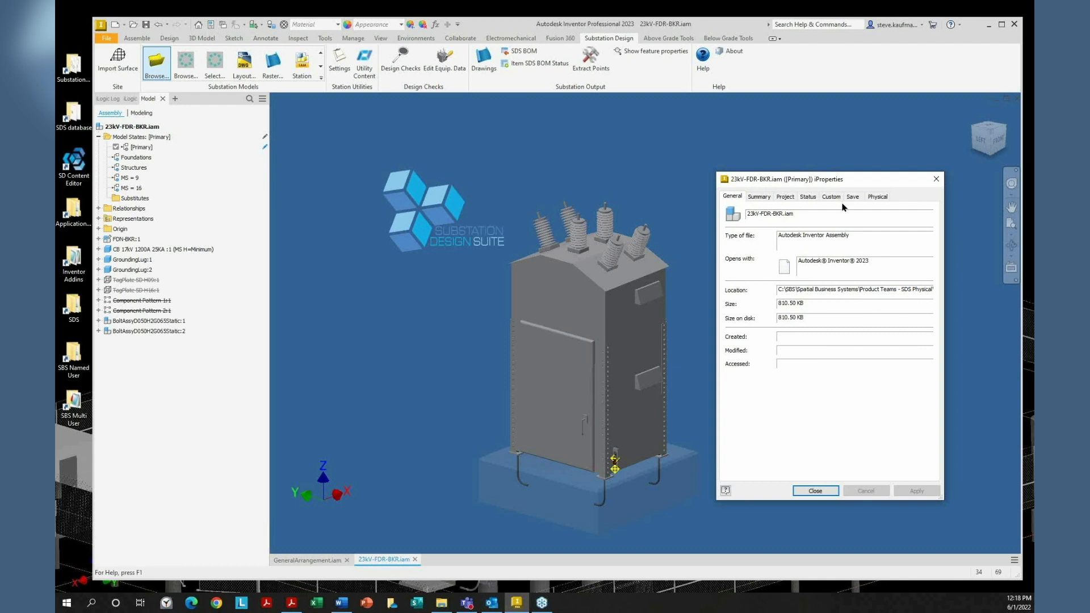
click(832, 197)
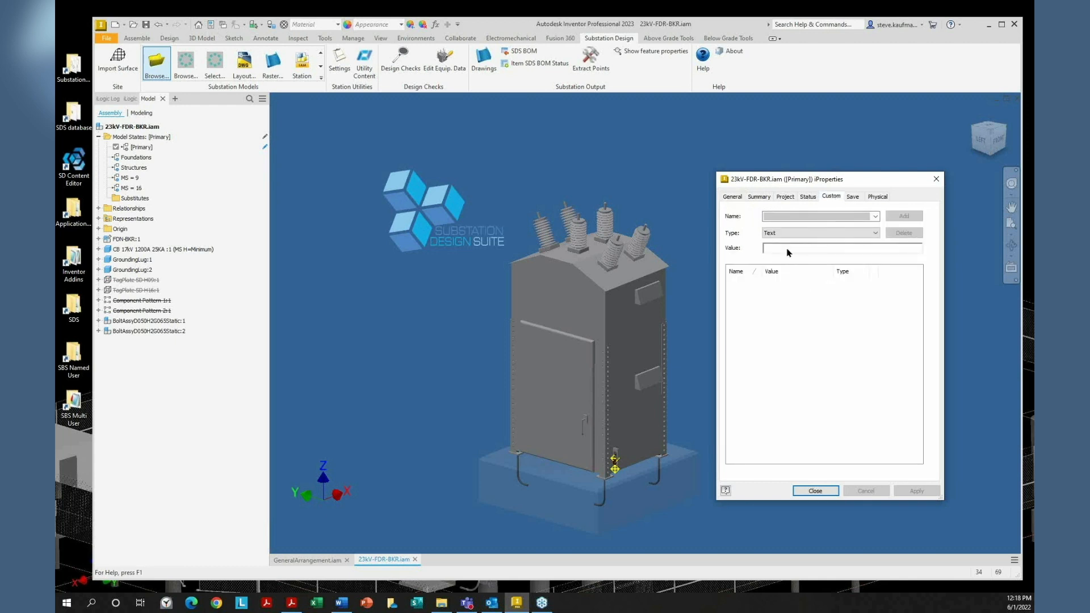
click(807, 197)
click(788, 198)
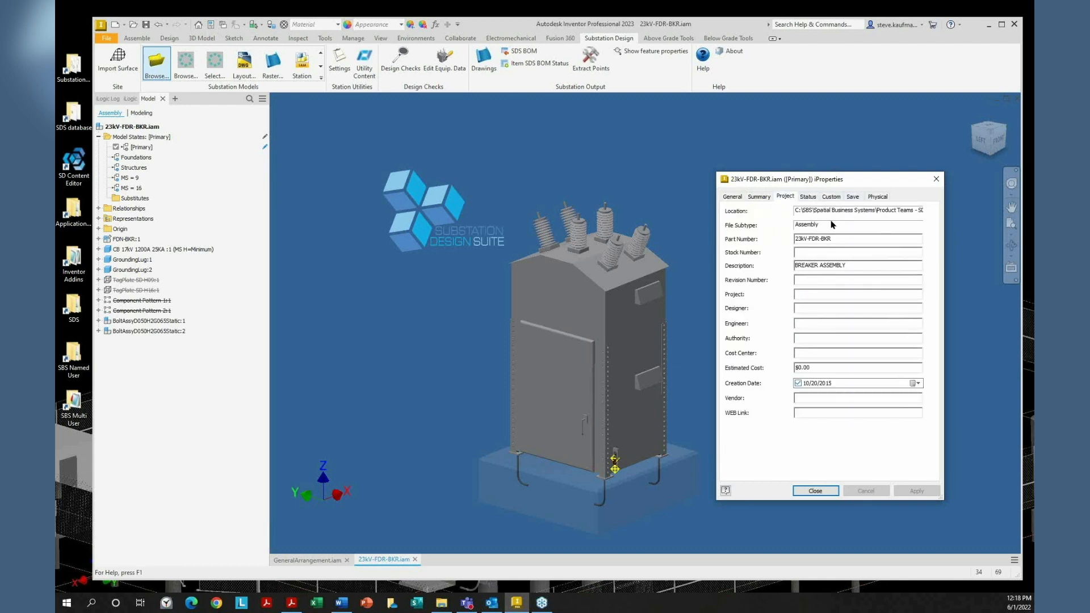
click(831, 196)
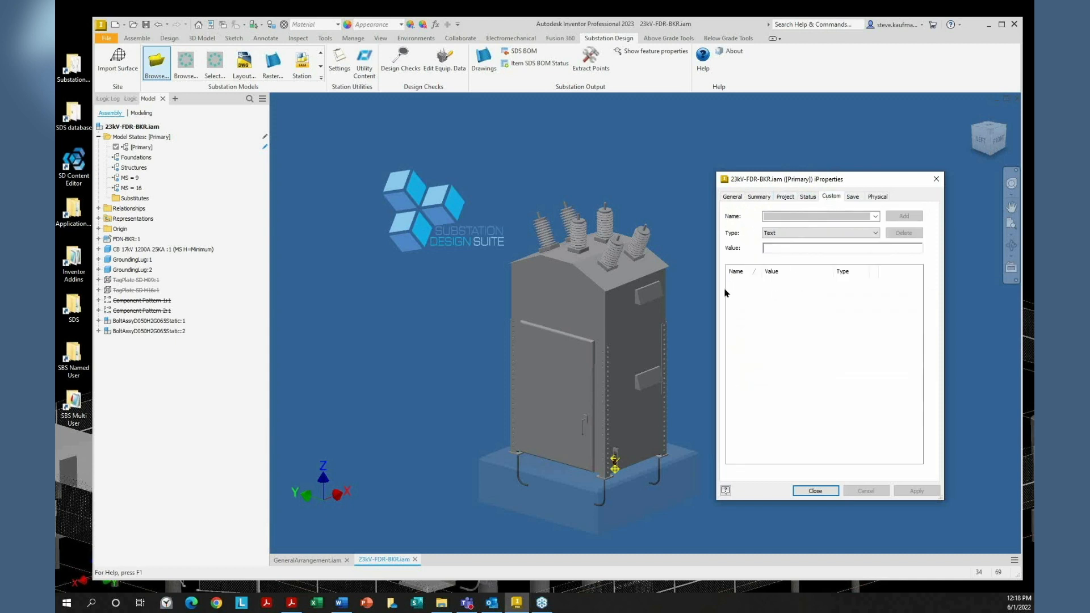
click(936, 179)
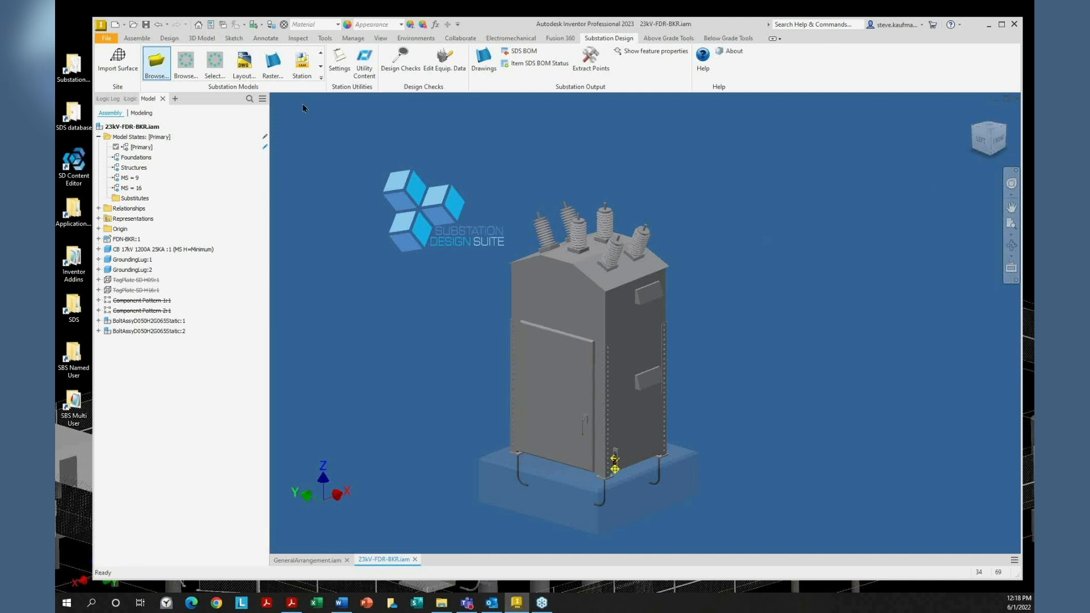
With Select Part Priority, check the breaker part's custom LegHeight 1 and TAG1 SD H01
click(256, 25)
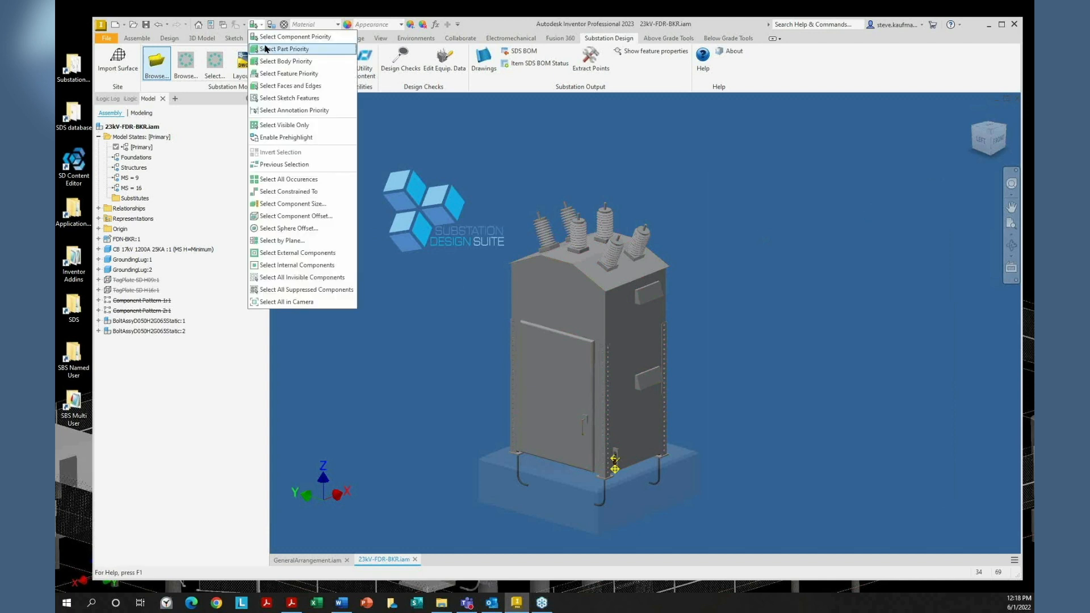
click(265, 49)
click(544, 282)
right_click(543, 282)
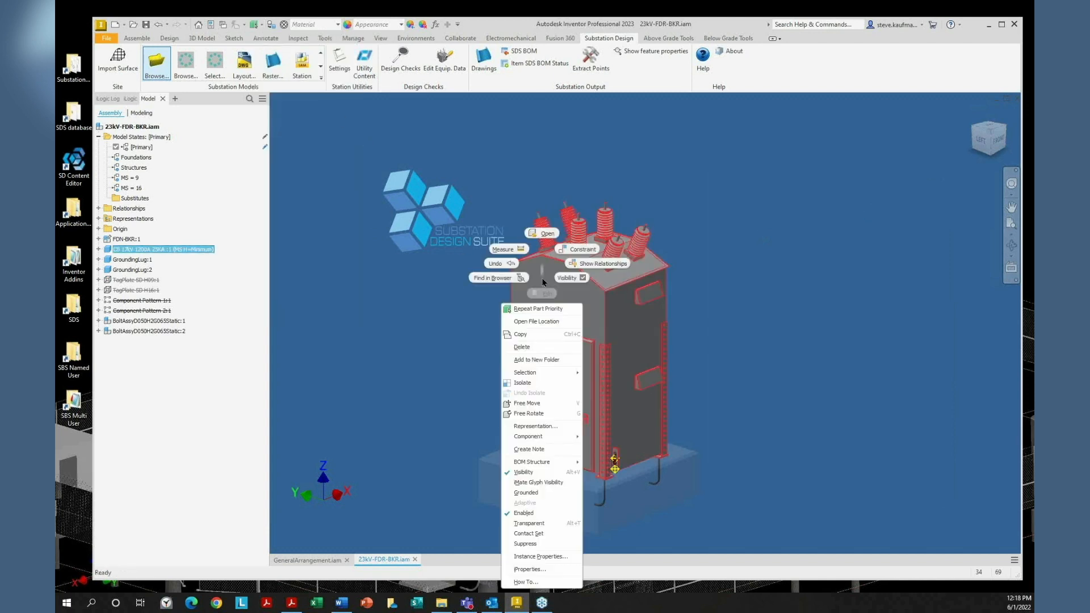
click(527, 572)
click(832, 197)
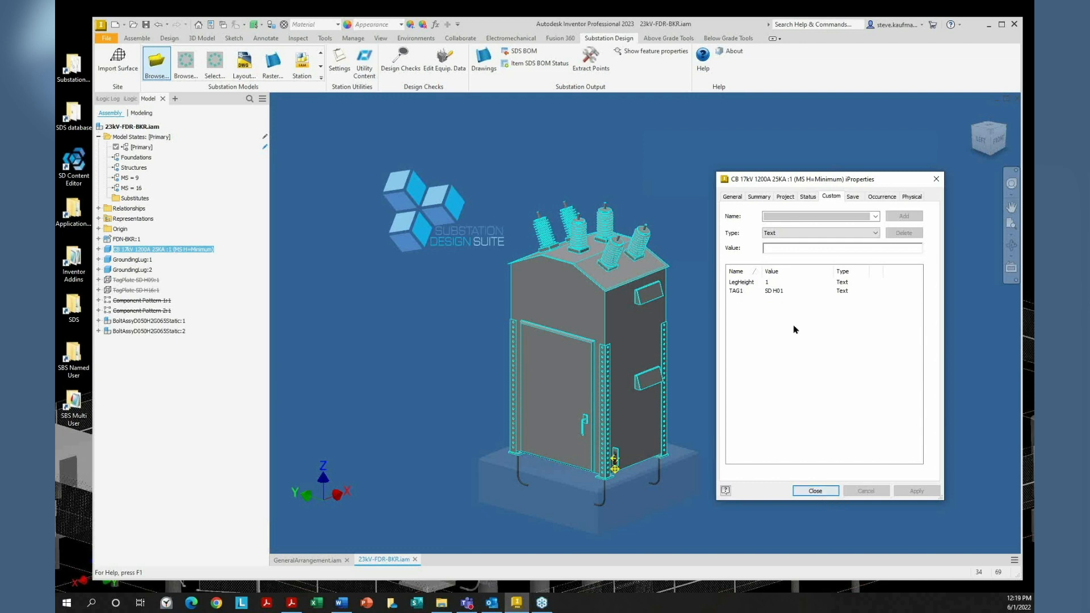
click(824, 492)
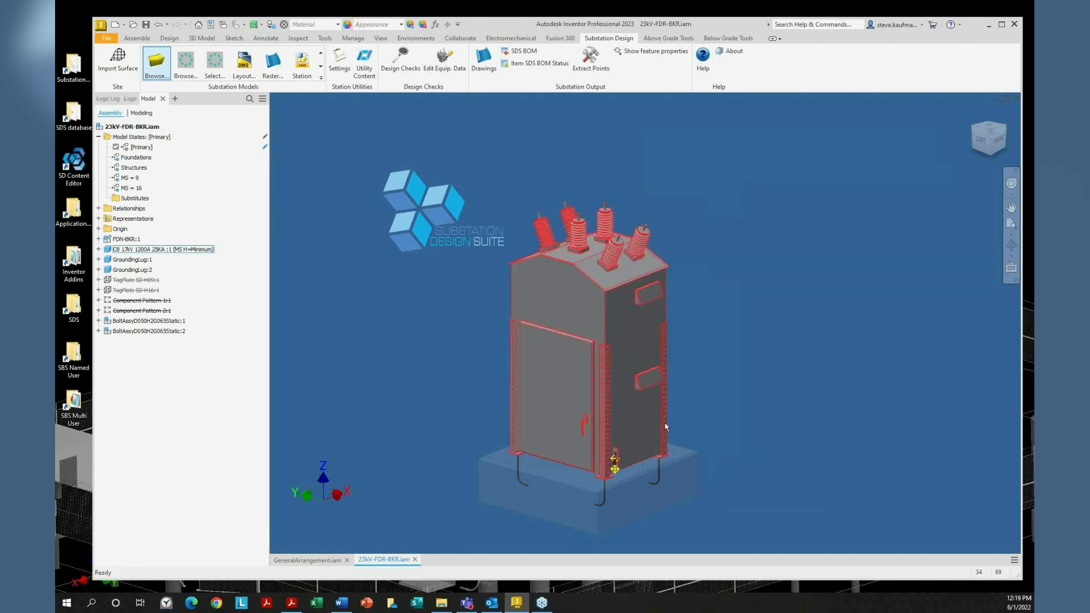
Activate the MS = 9 model state and check the assembly's custom iProperties
right_click(127, 178)
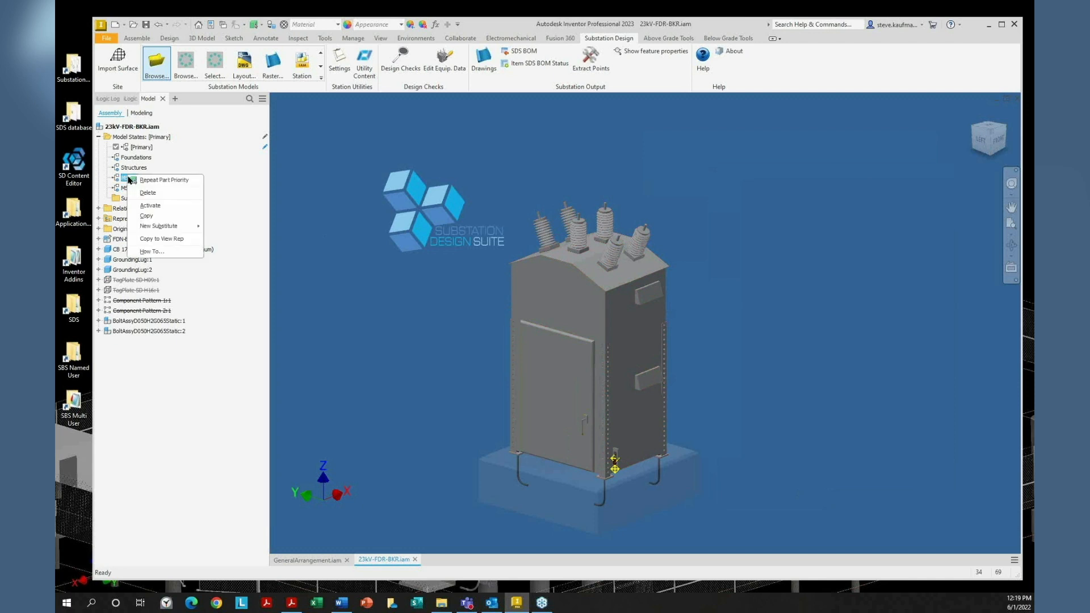
click(149, 205)
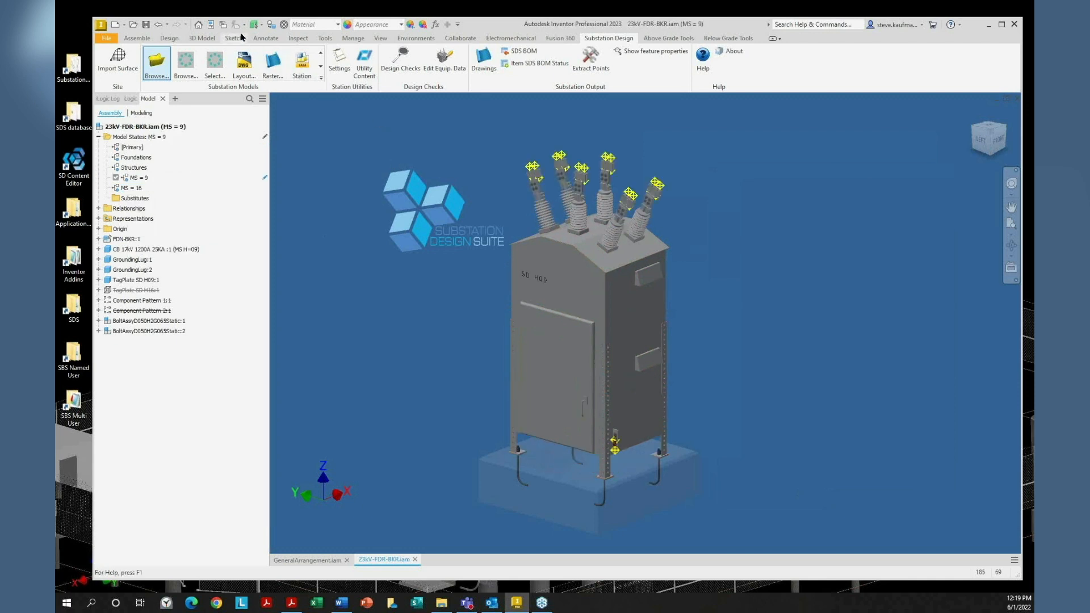
click(212, 26)
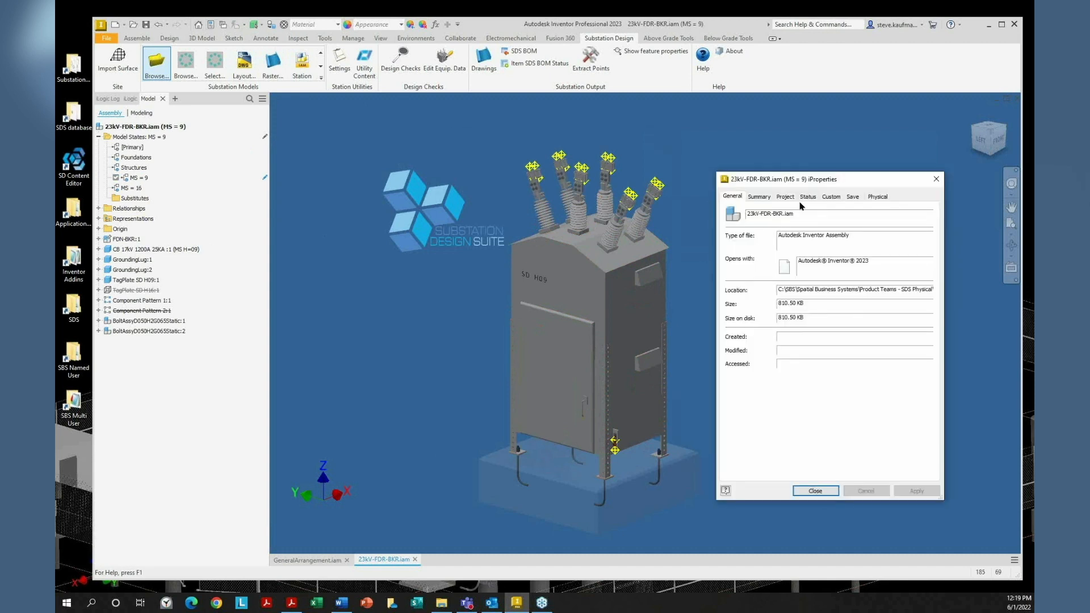
click(832, 197)
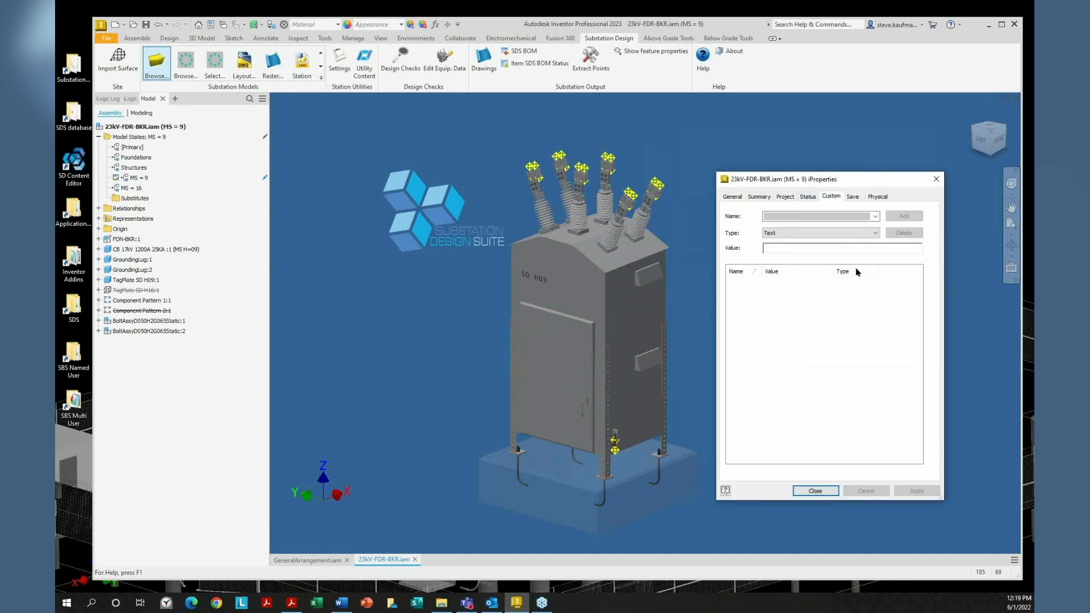
click(936, 179)
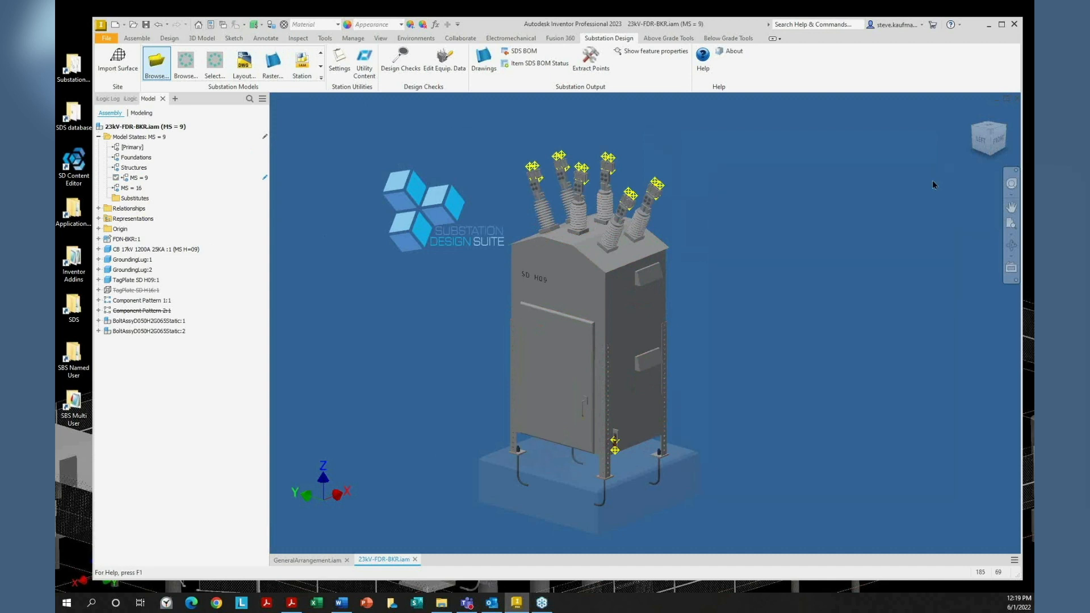
Verify the breaker part's custom LegHeight and TAG1 values, then open the assembly Parameters list
right_click(655, 305)
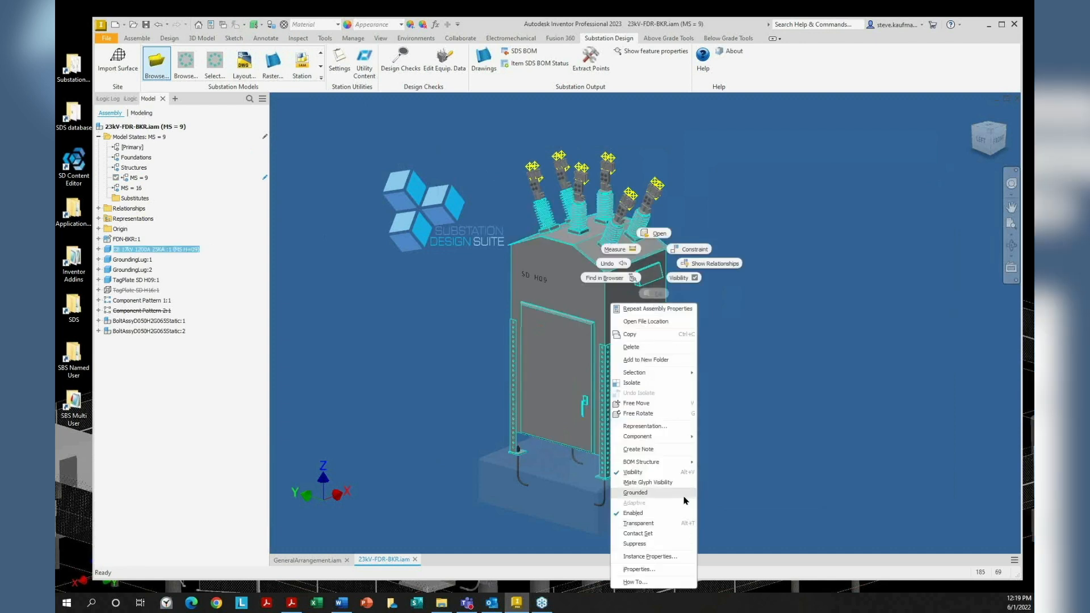
click(639, 569)
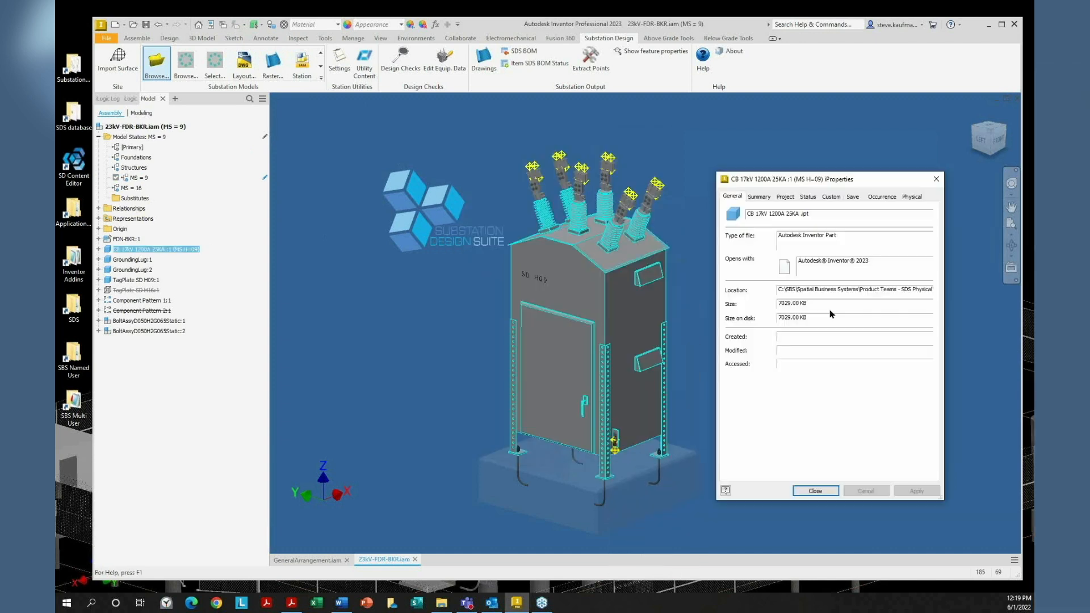
click(831, 197)
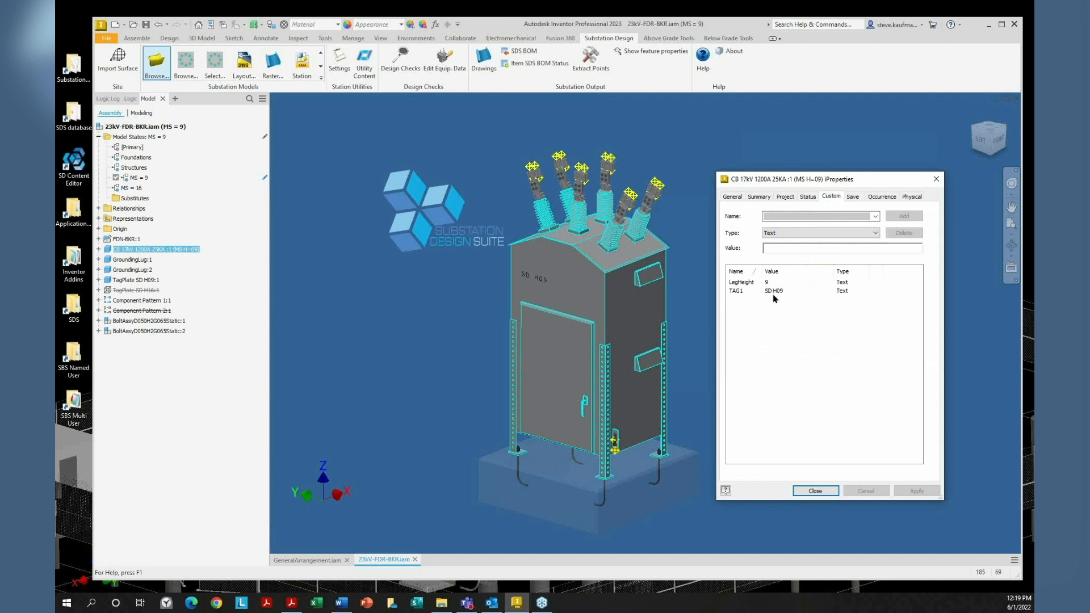
click(817, 490)
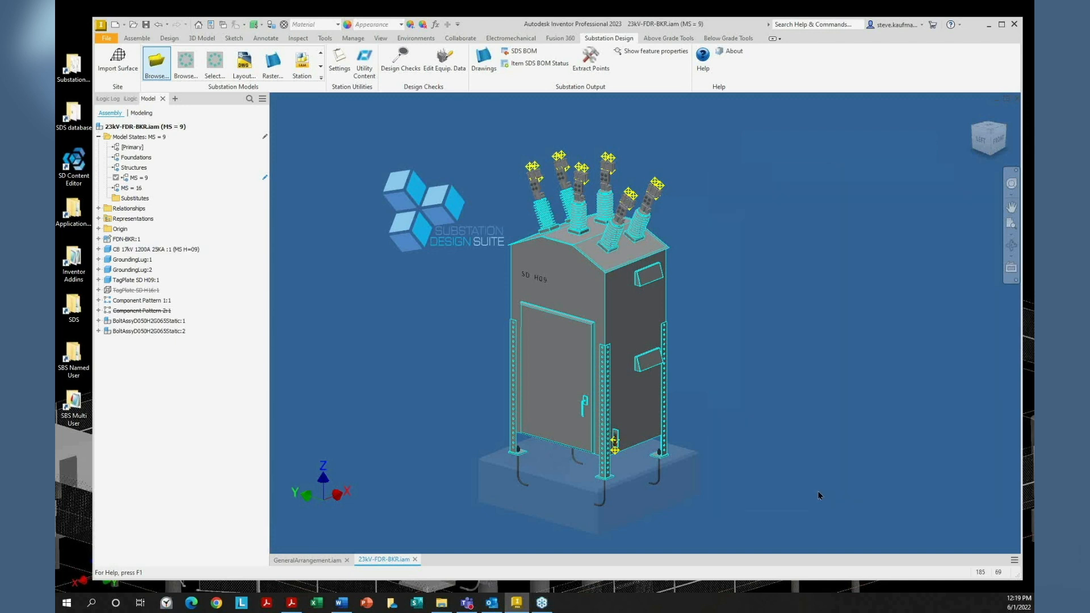
click(435, 24)
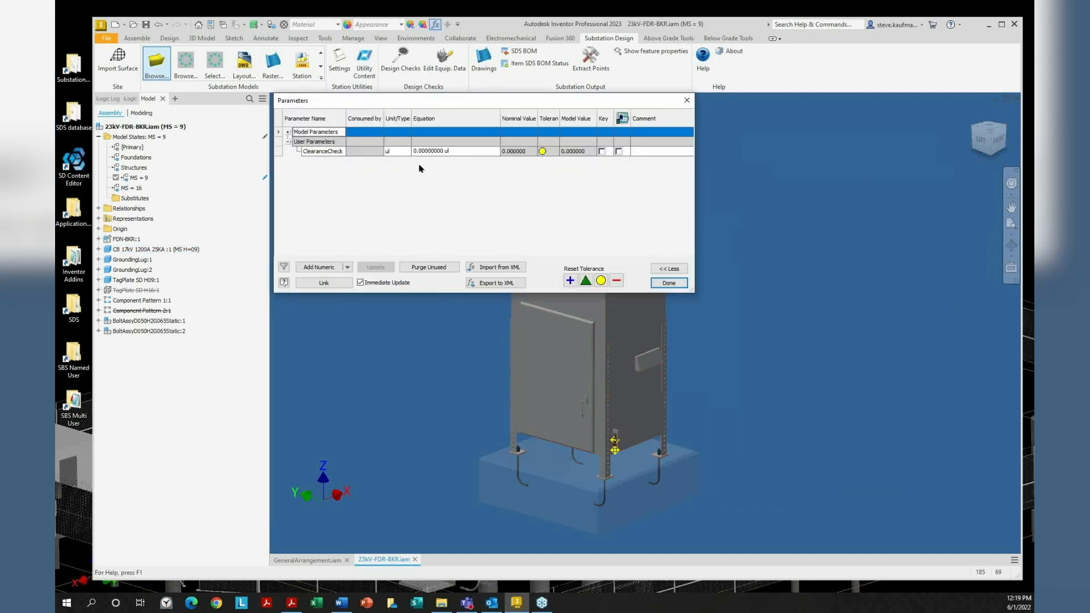
Review the assembly's model and user parameters, including ClearanceCheck = 0 ul
click(287, 132)
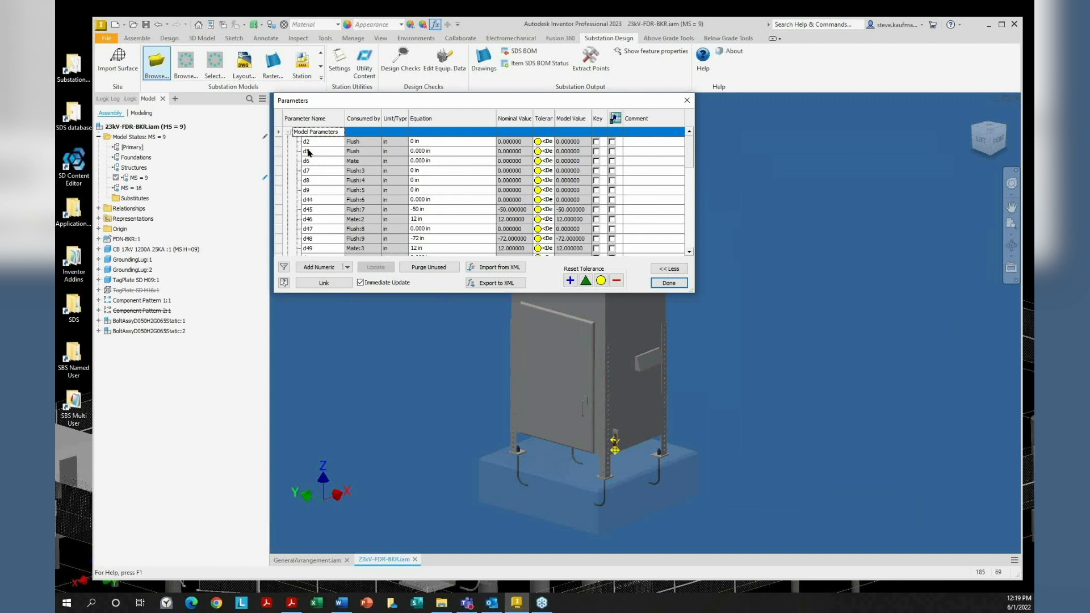
drag(497, 293, 497, 362)
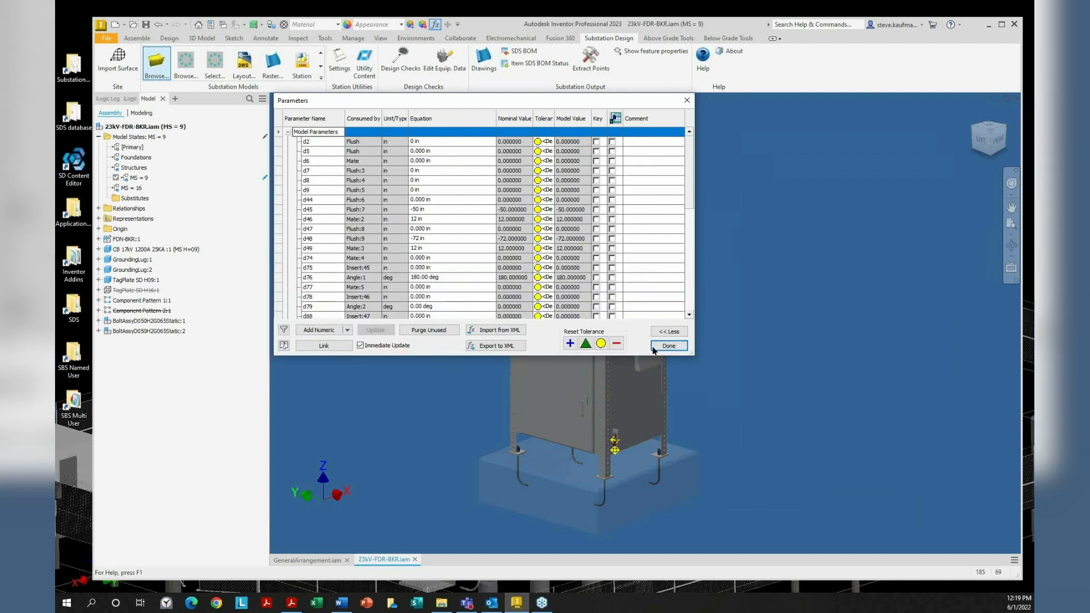
click(669, 349)
Open the CB 17kV 1200A 25KA breaker part and review its user parameters
click(642, 342)
right_click(641, 341)
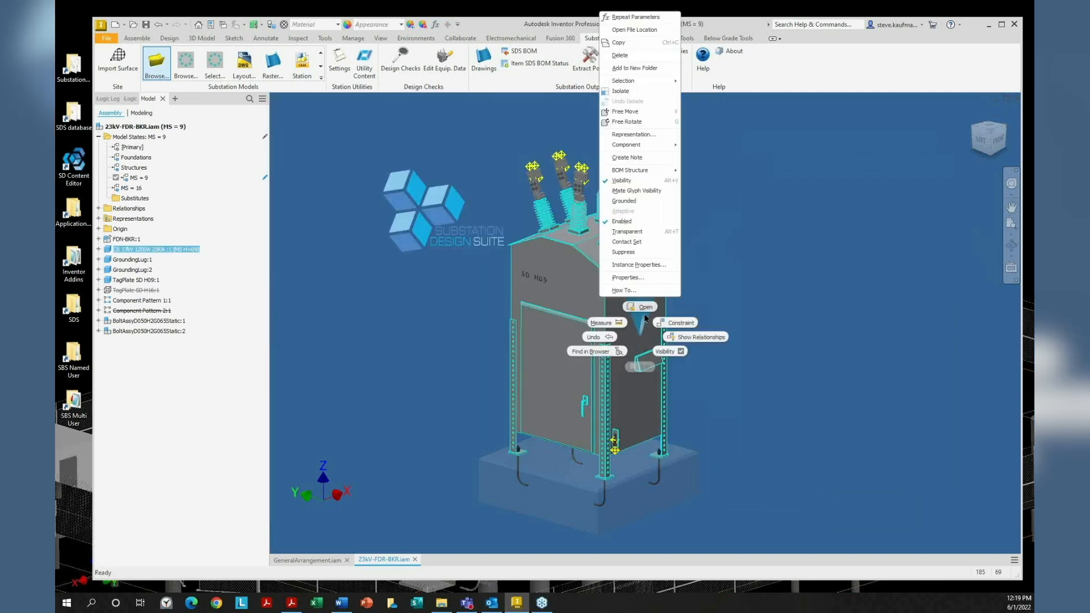
click(645, 310)
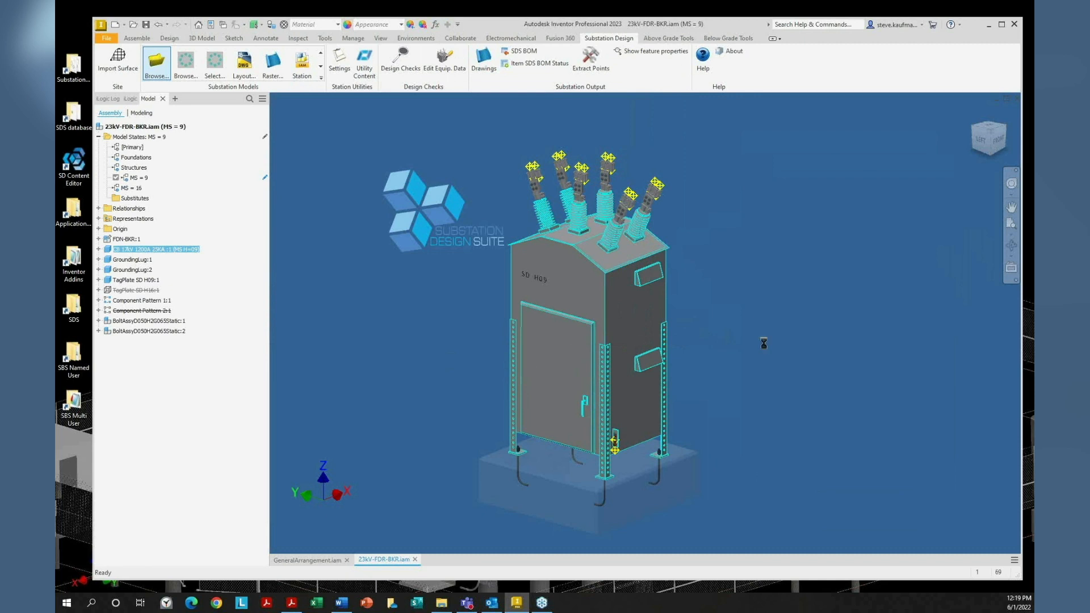
click(436, 24)
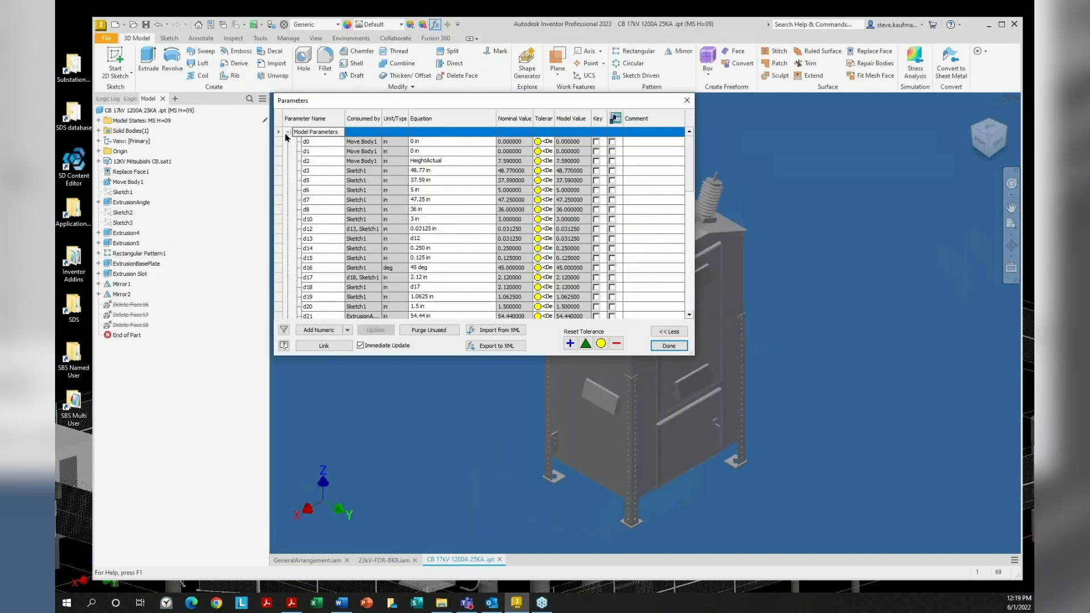
click(287, 132)
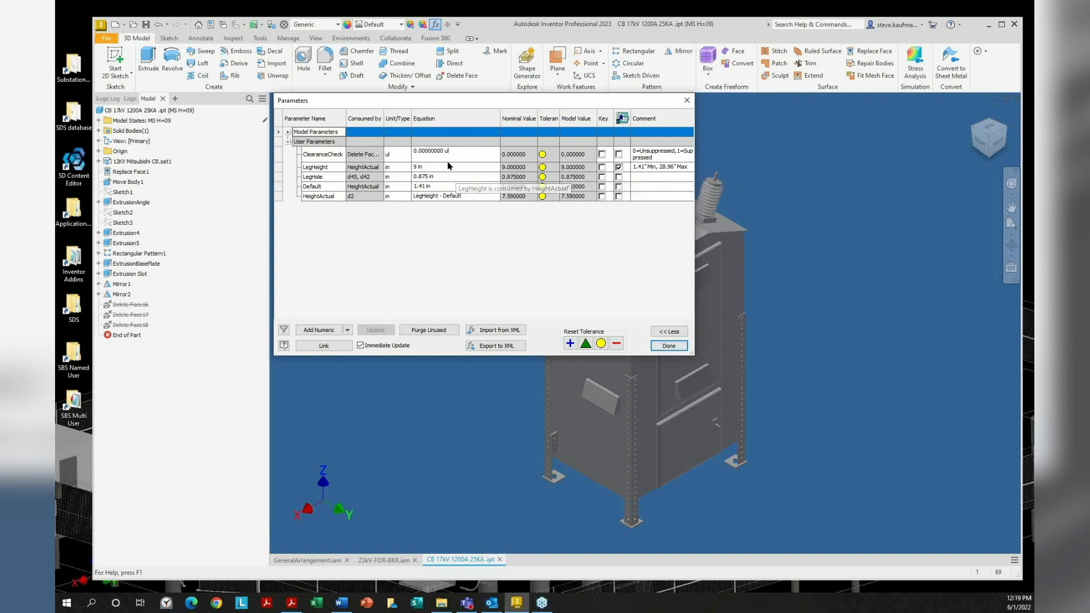
click(668, 345)
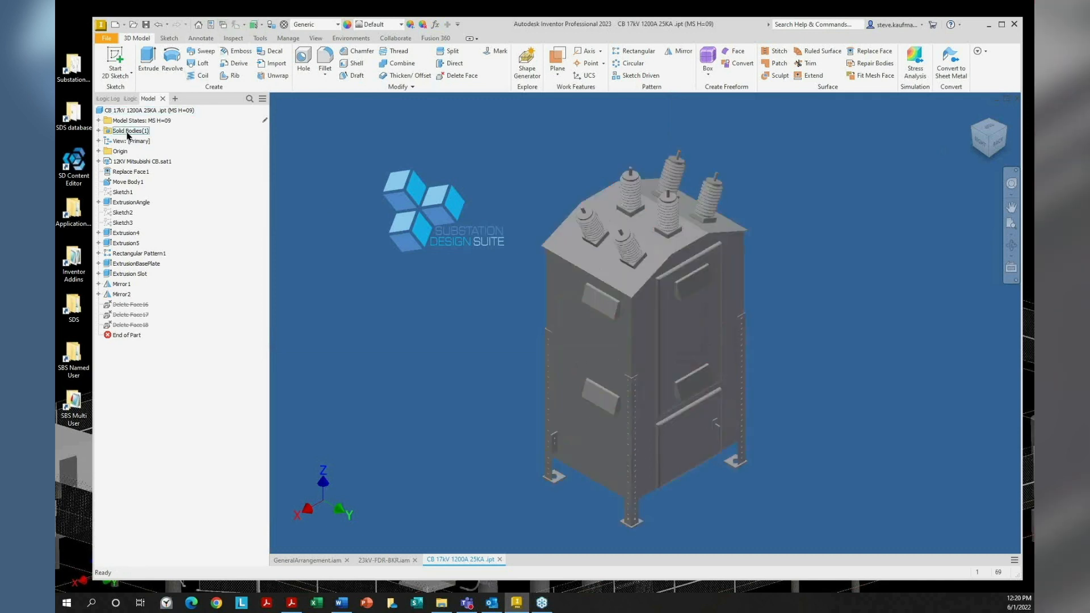
Activate model state MS H=24 and confirm custom LegHeight 24 and TAG1 SD H24
click(99, 121)
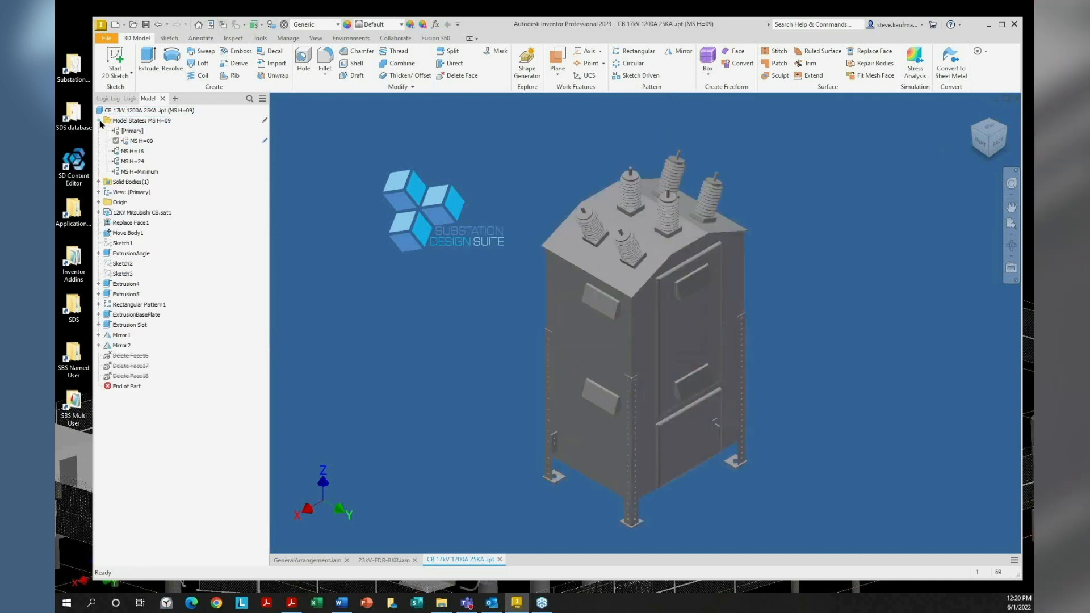
click(140, 162)
double_click(139, 164)
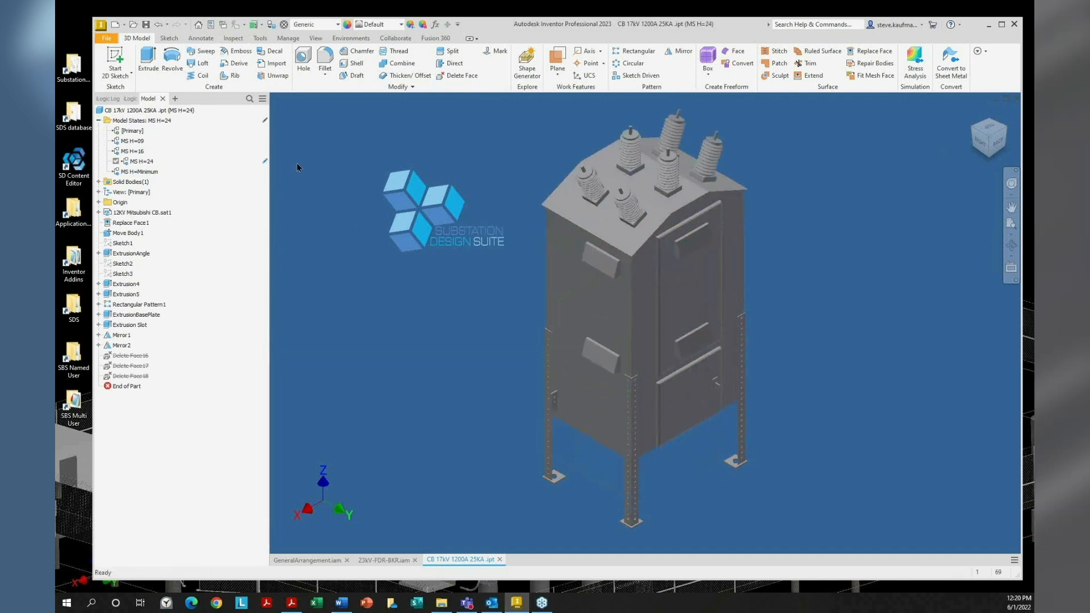
click(210, 24)
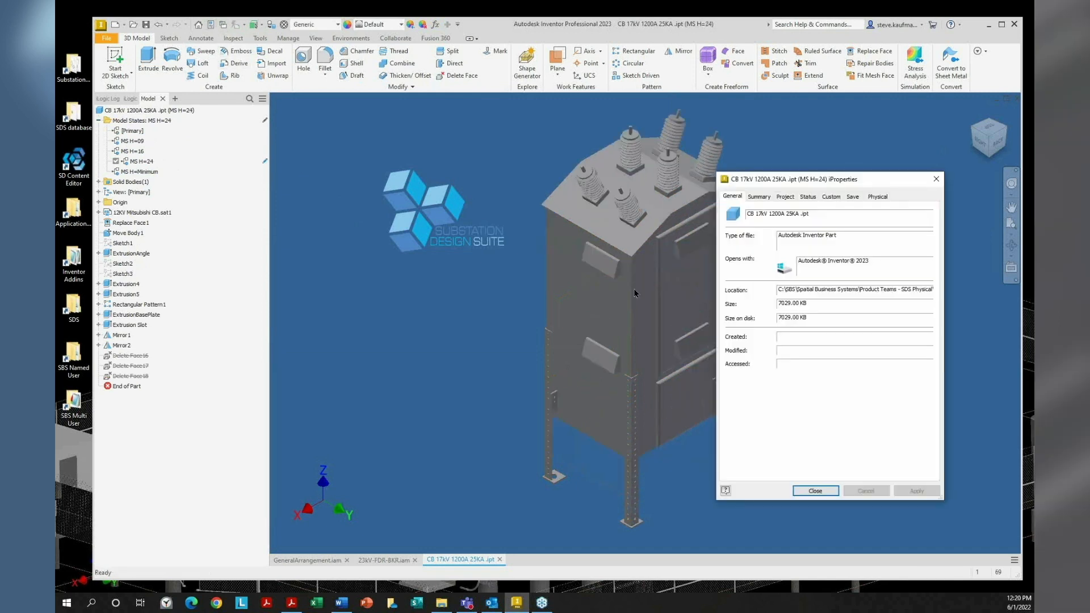
click(831, 197)
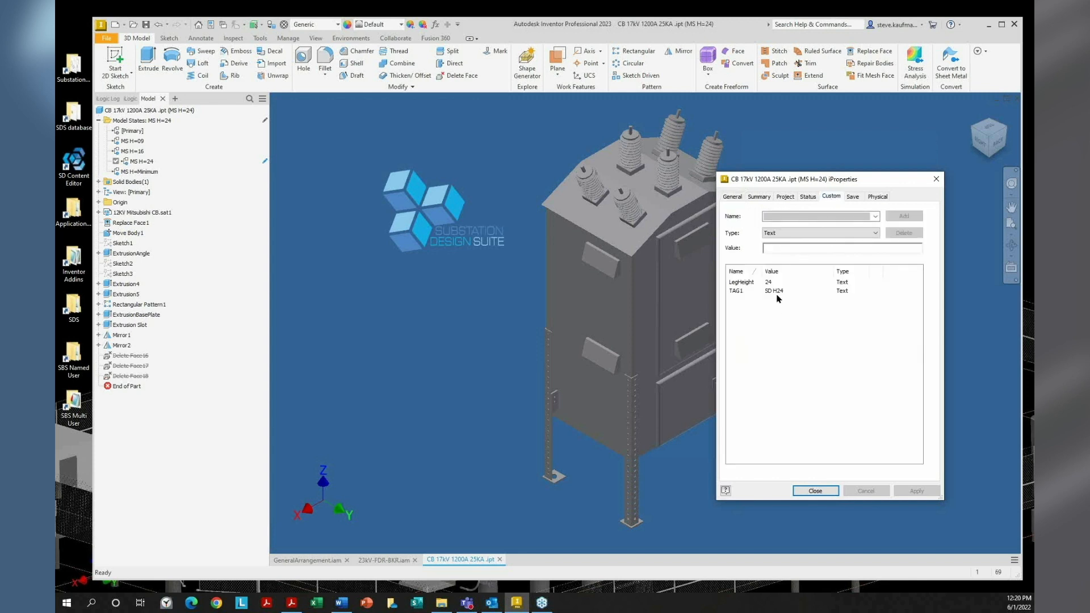
click(815, 491)
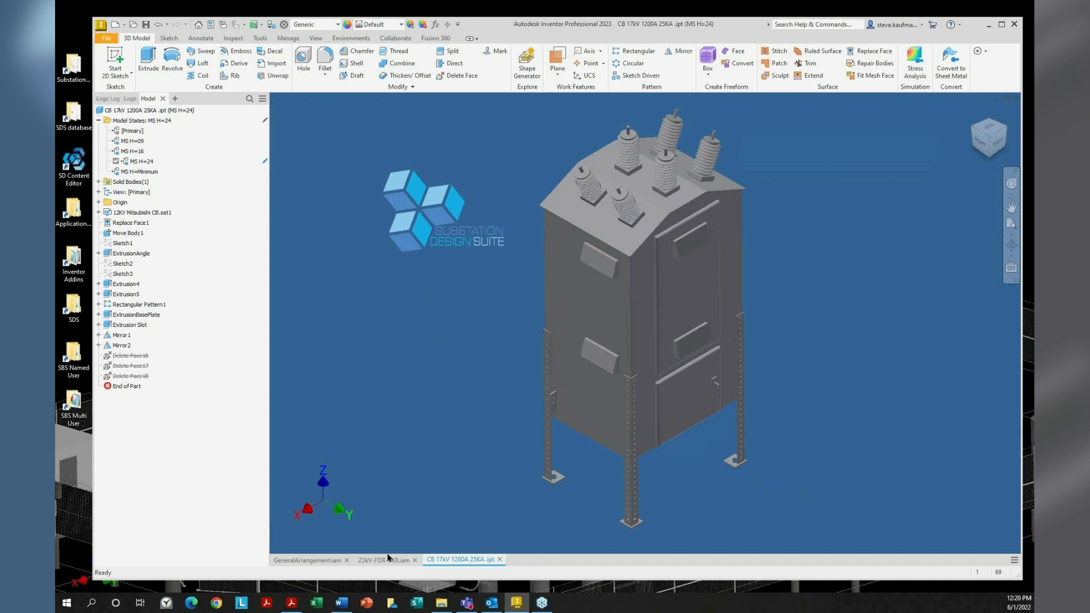
Close the breaker part document, saving its changes
click(384, 560)
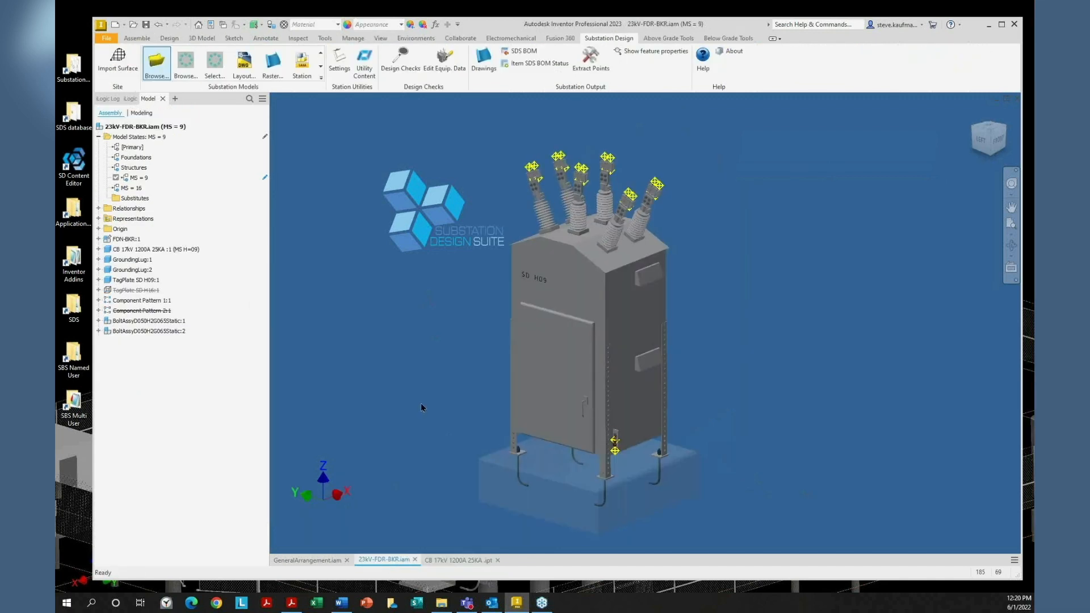
click(497, 560)
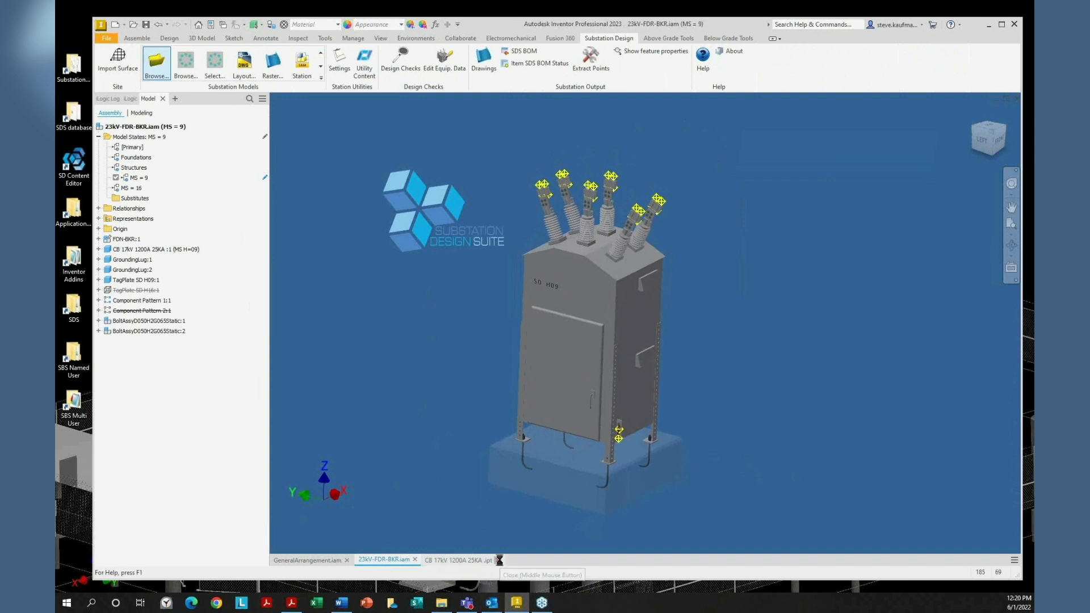
click(464, 319)
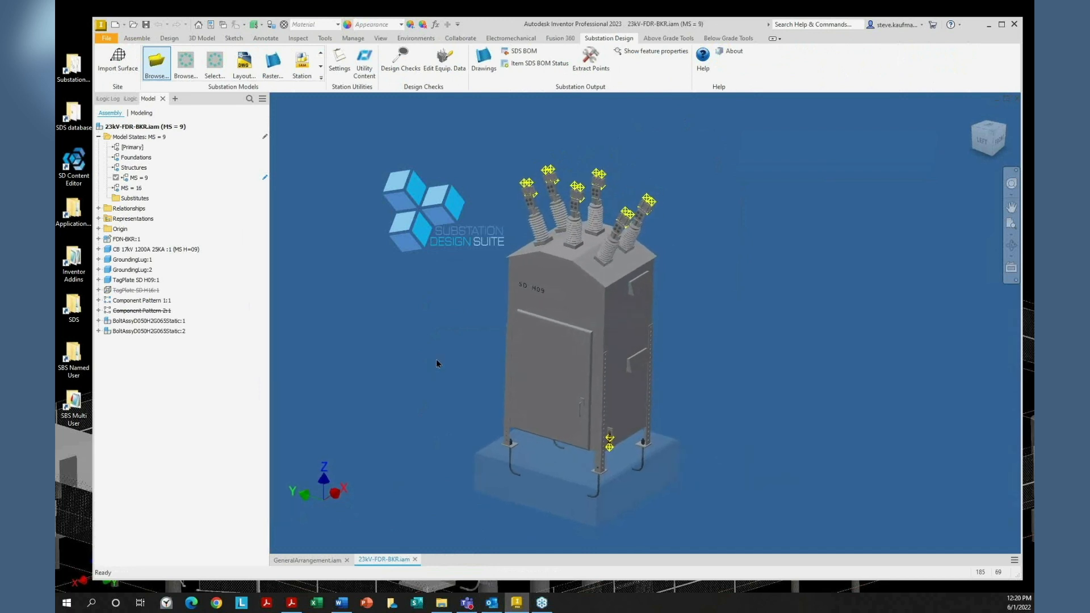
Open the 23kV-FDR-BKR.dwg drawing from the project folder
click(135, 25)
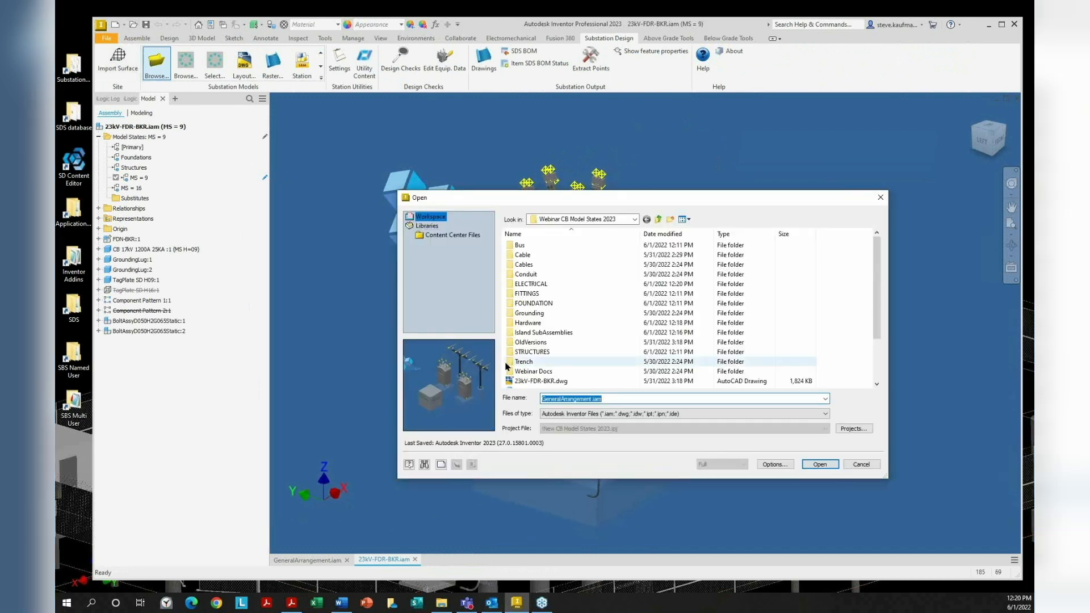
scroll(624, 369, down, 3)
click(564, 324)
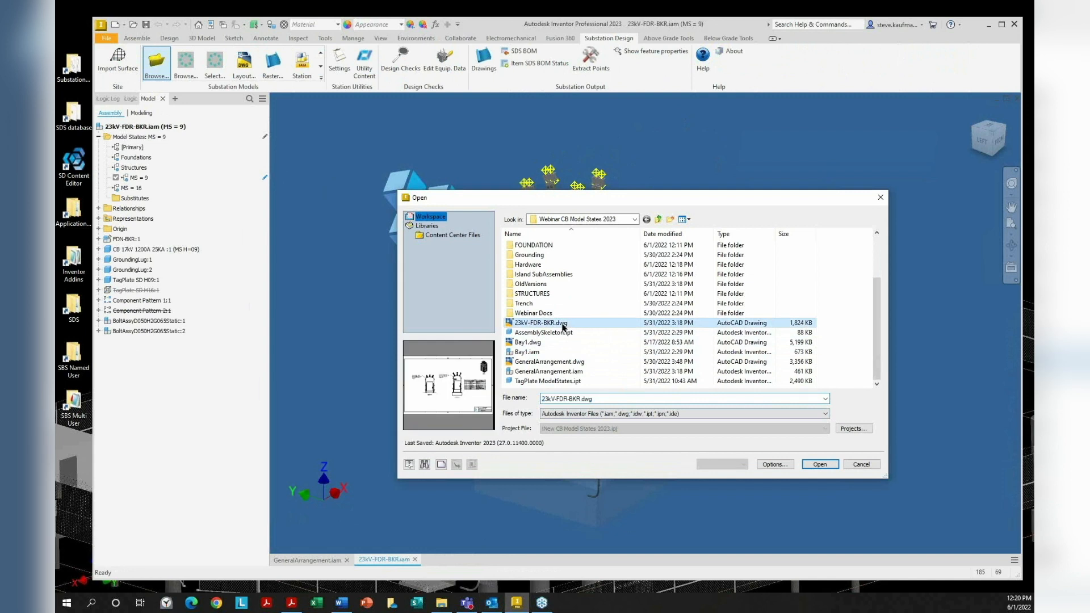
click(820, 464)
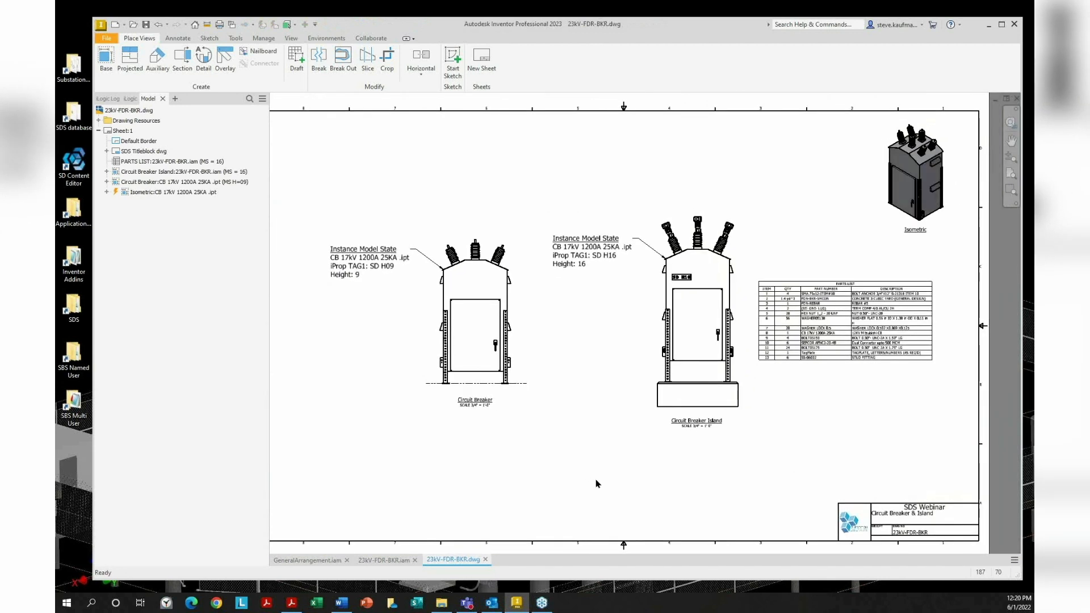
Switch the Circuit Breaker drawing view to model state MS H=24, keeping the [Primary] design view
double_click(521, 296)
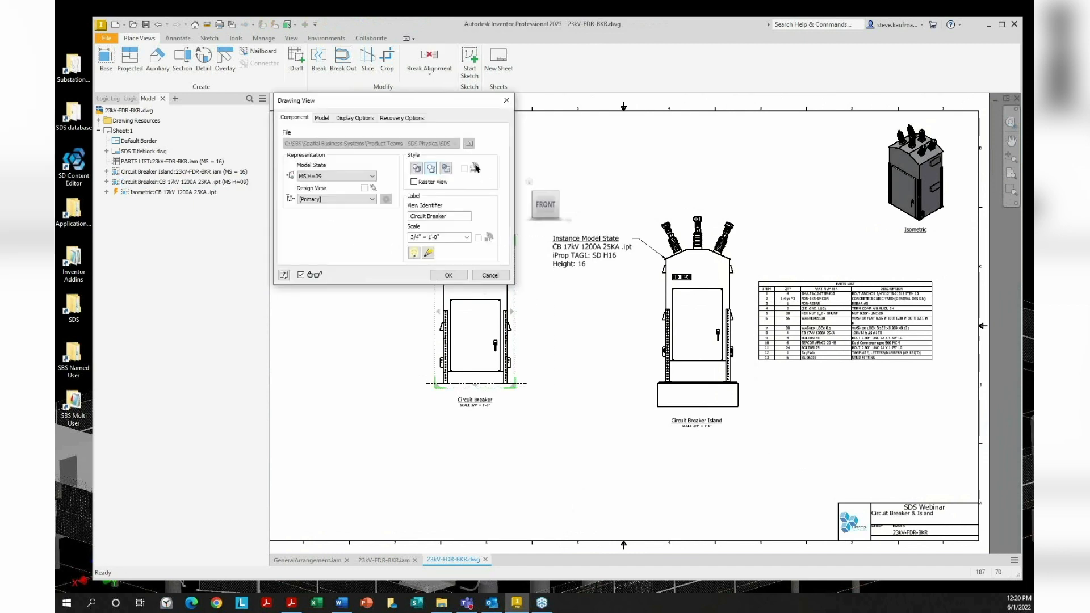
mouse_move(442, 105)
mouse_down()
mouse_move(715, 12)
mouse_move(717, 25)
mouse_up()
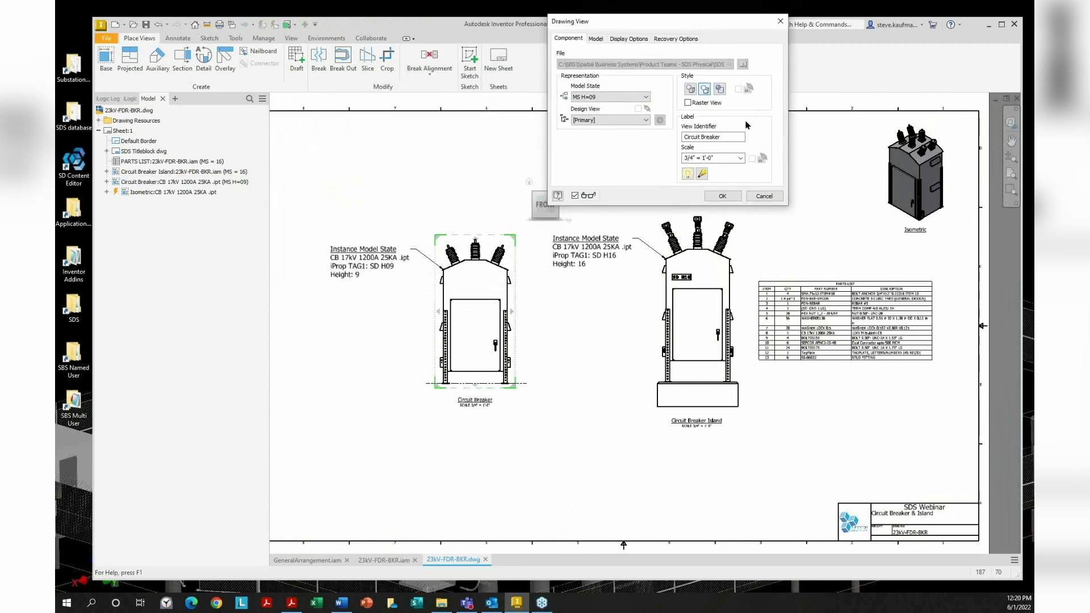
click(646, 120)
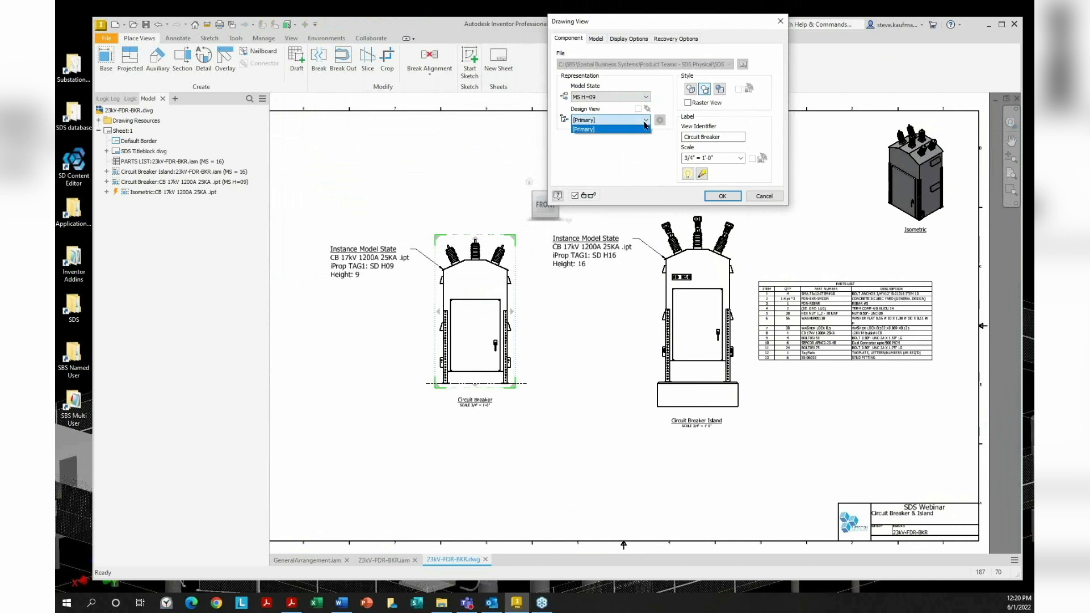
click(645, 123)
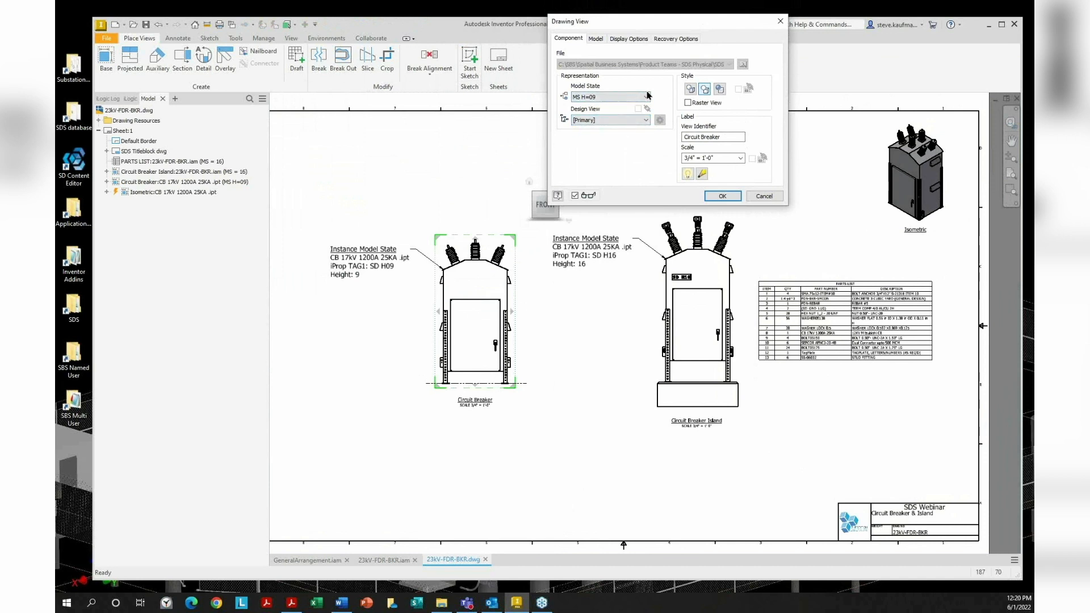
click(647, 97)
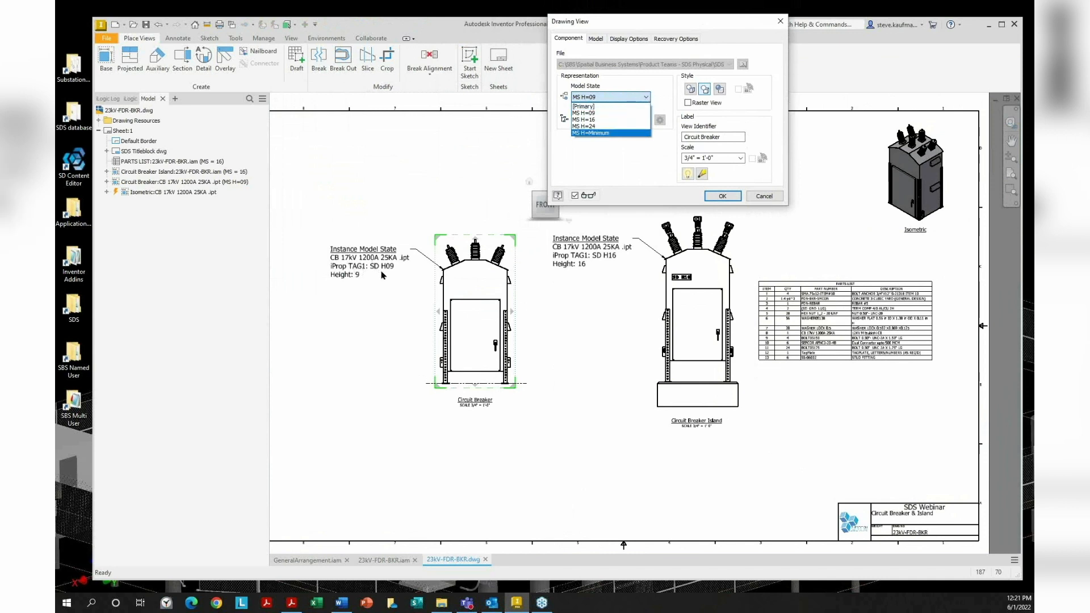
click(623, 126)
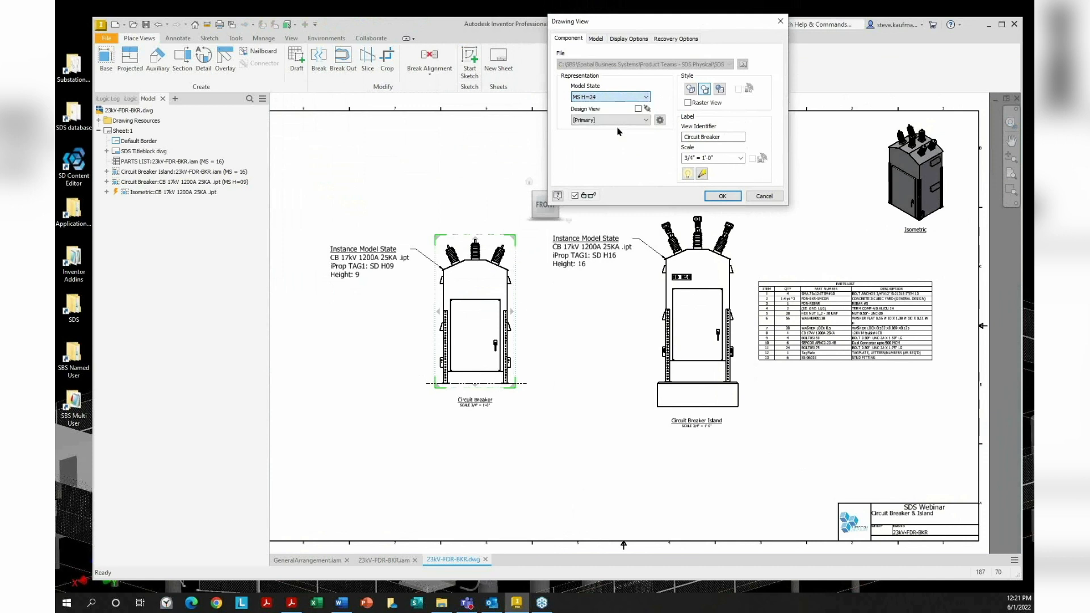
click(722, 196)
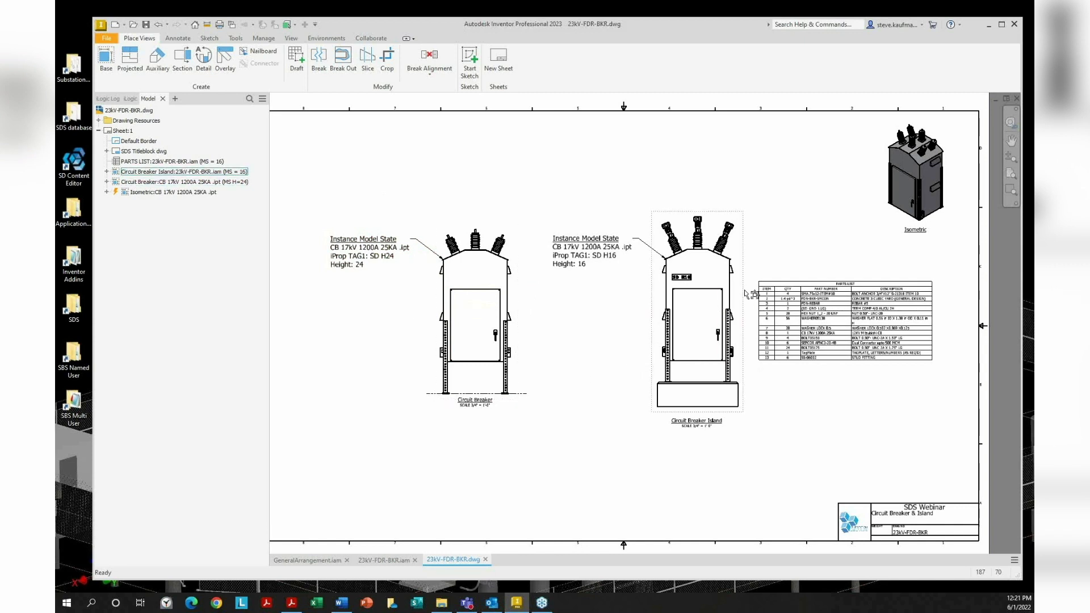
scroll(886, 256, up, 4)
scroll(907, 239, down, 2)
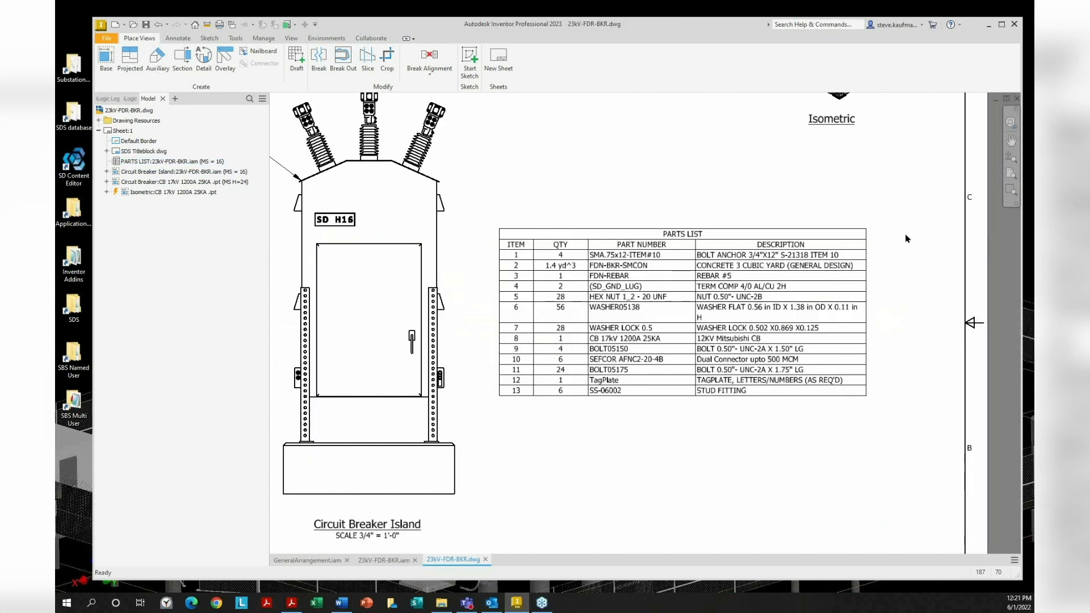
scroll(650, 482, down, 3)
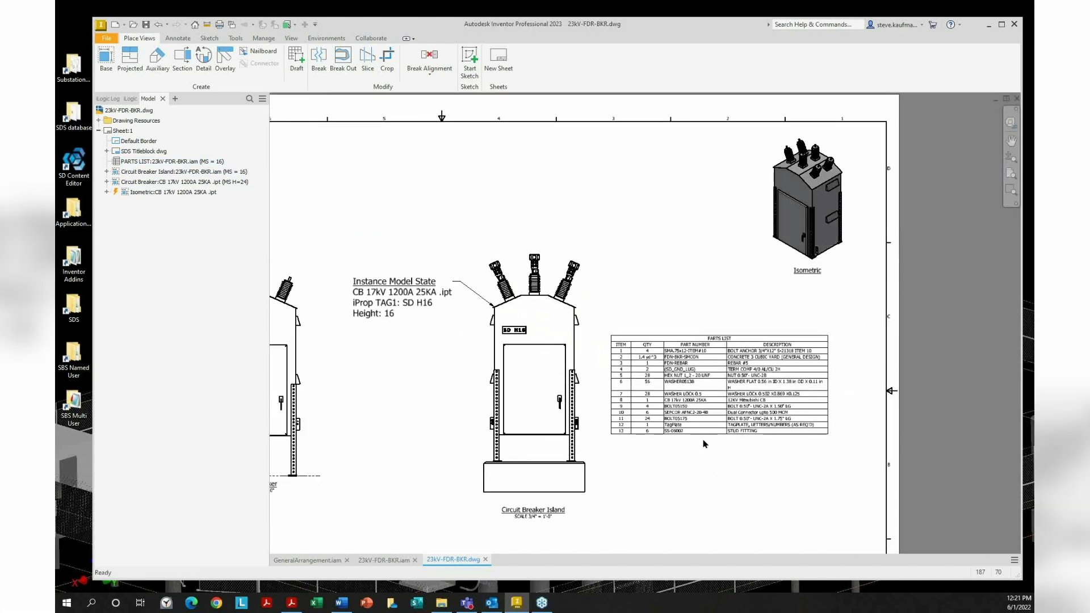
scroll(619, 461, up, 3)
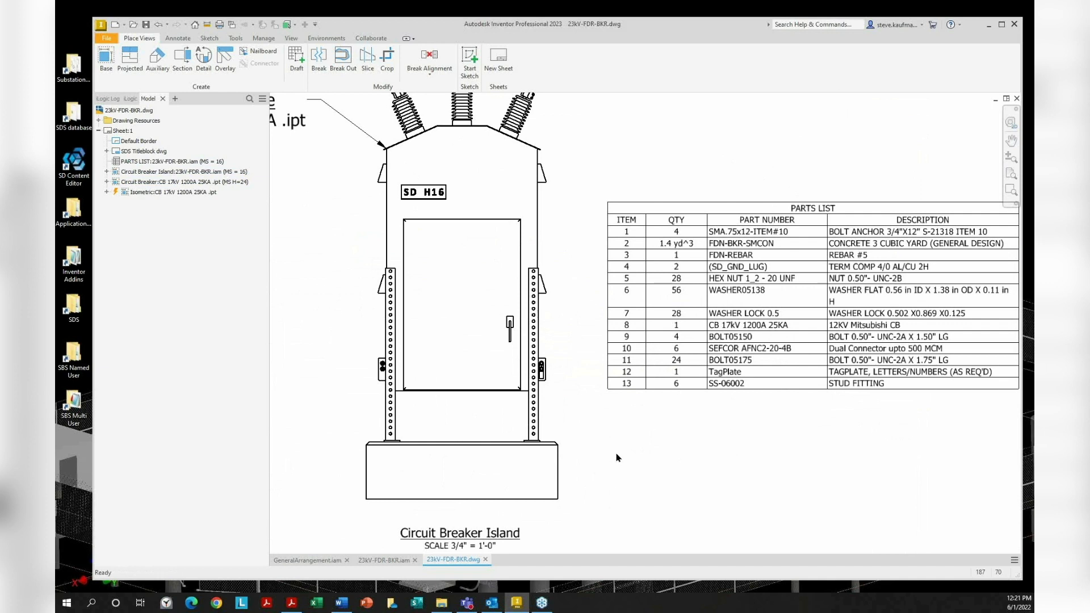
scroll(618, 458, down, 2)
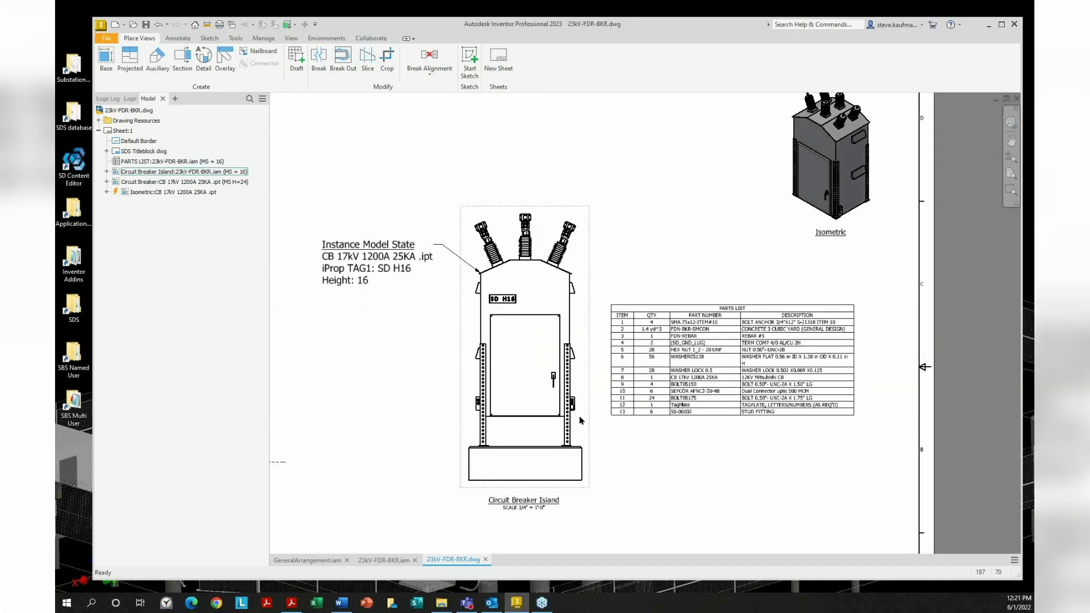
double_click(593, 342)
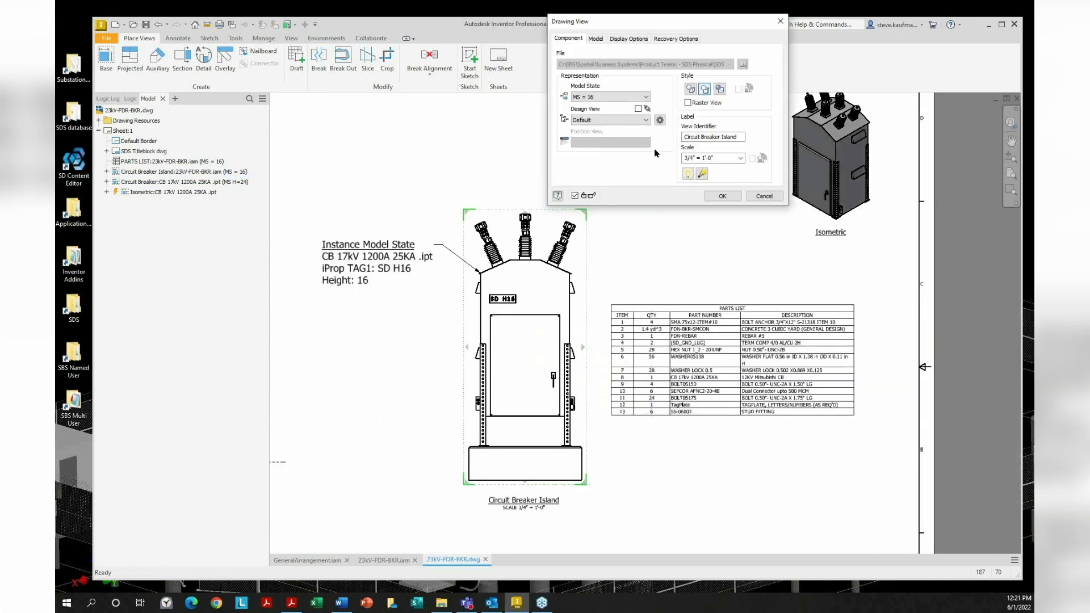
click(647, 98)
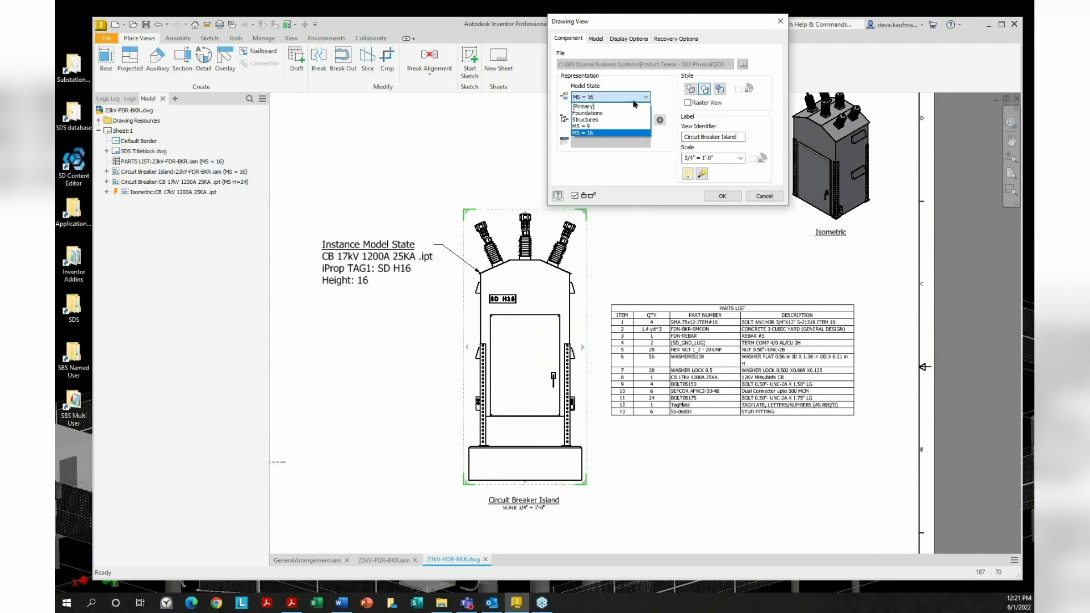
click(621, 113)
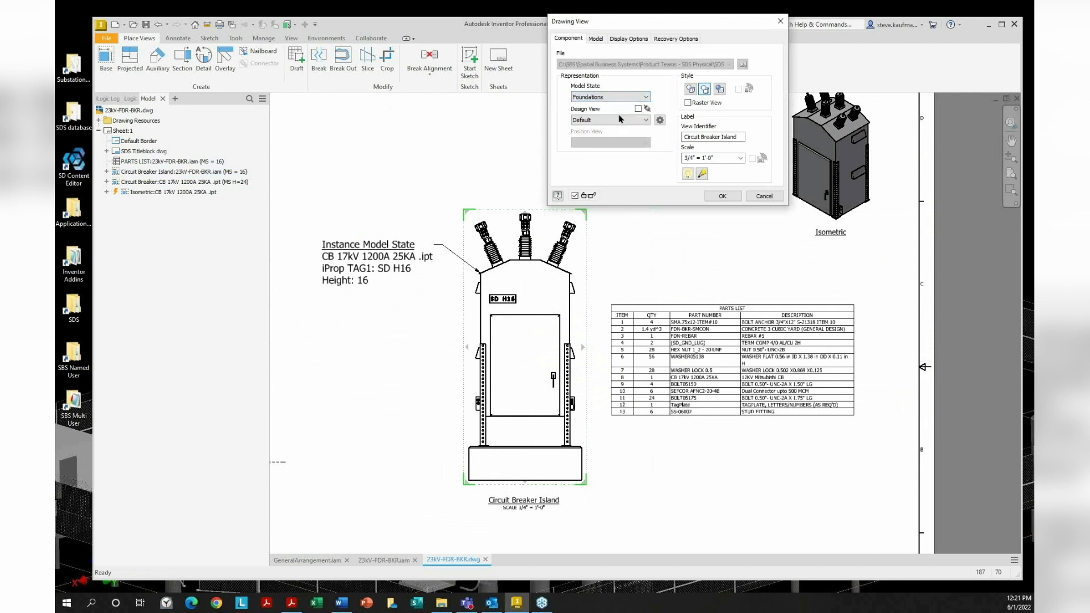
click(620, 97)
click(617, 120)
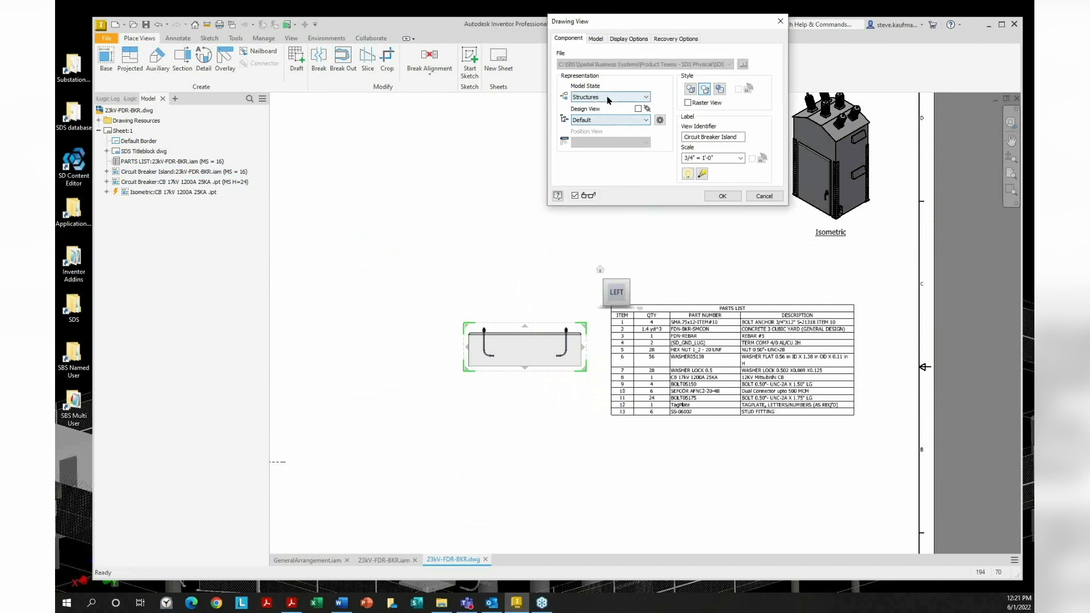
click(610, 98)
click(609, 126)
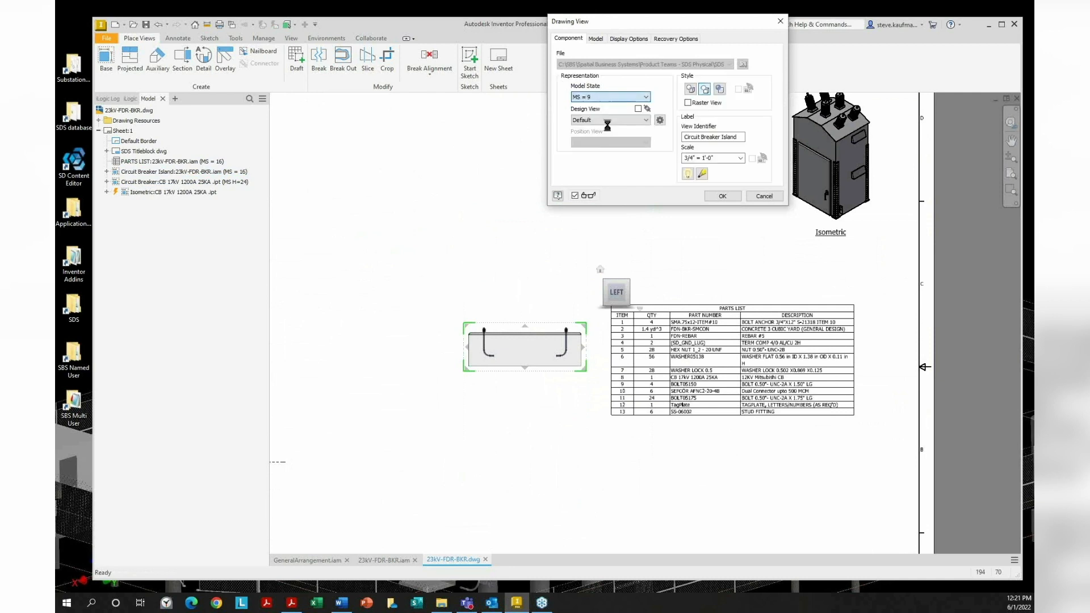
click(722, 196)
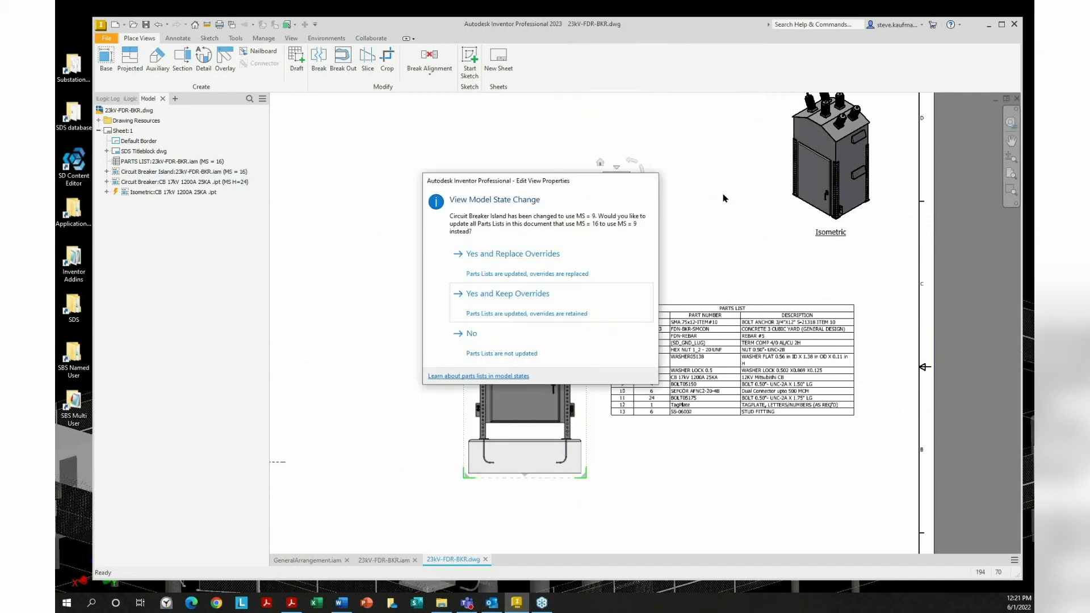
click(527, 271)
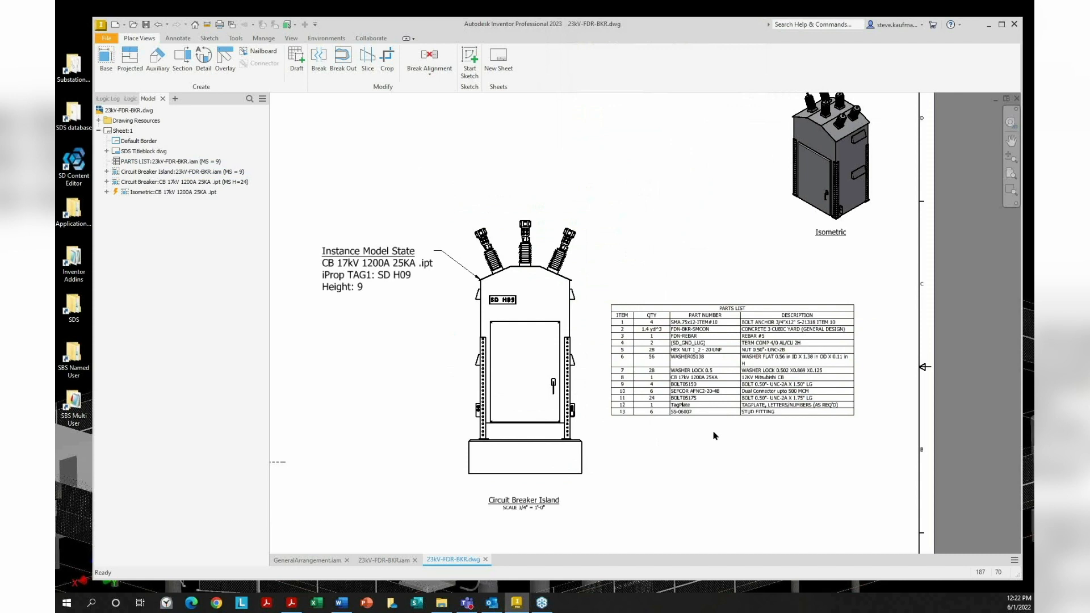
double_click(585, 274)
click(635, 97)
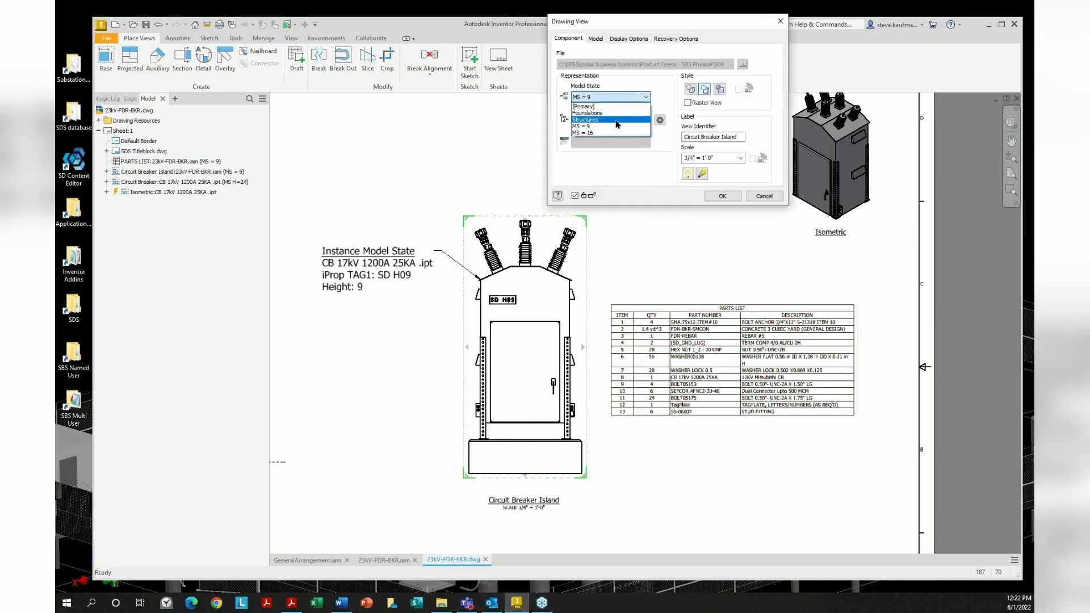
click(585, 133)
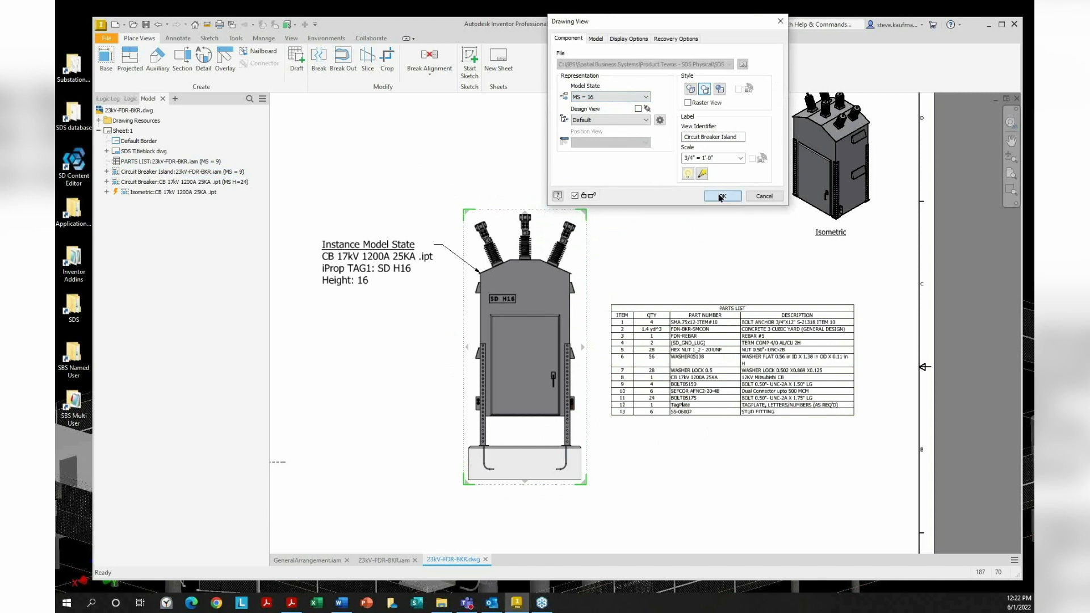
click(720, 196)
click(555, 275)
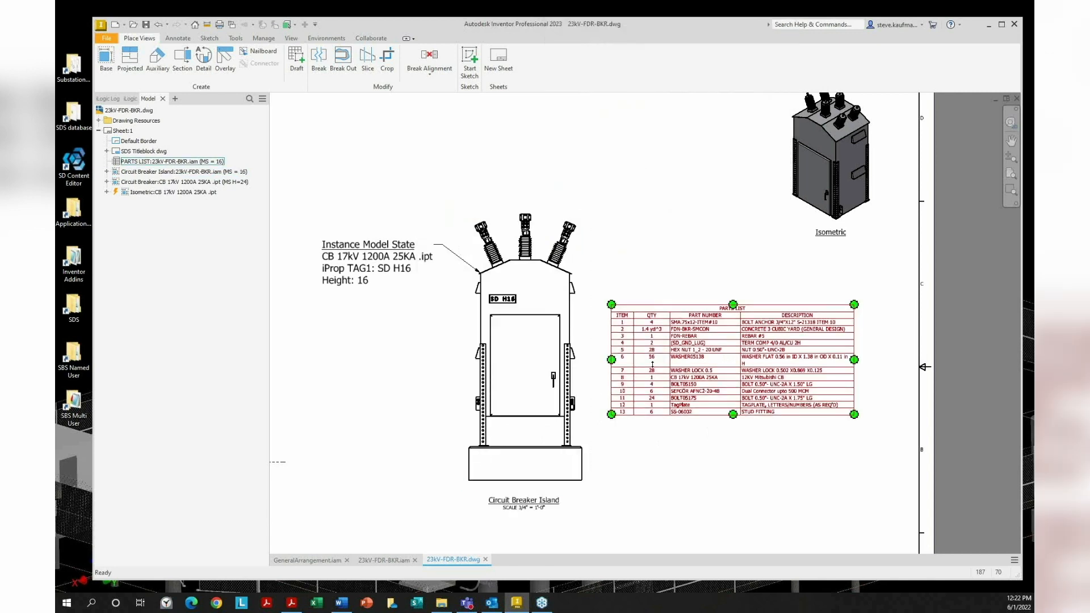
Select the drawing's parts list table, then switch to the GeneralArrangement.iam assembly
click(770, 474)
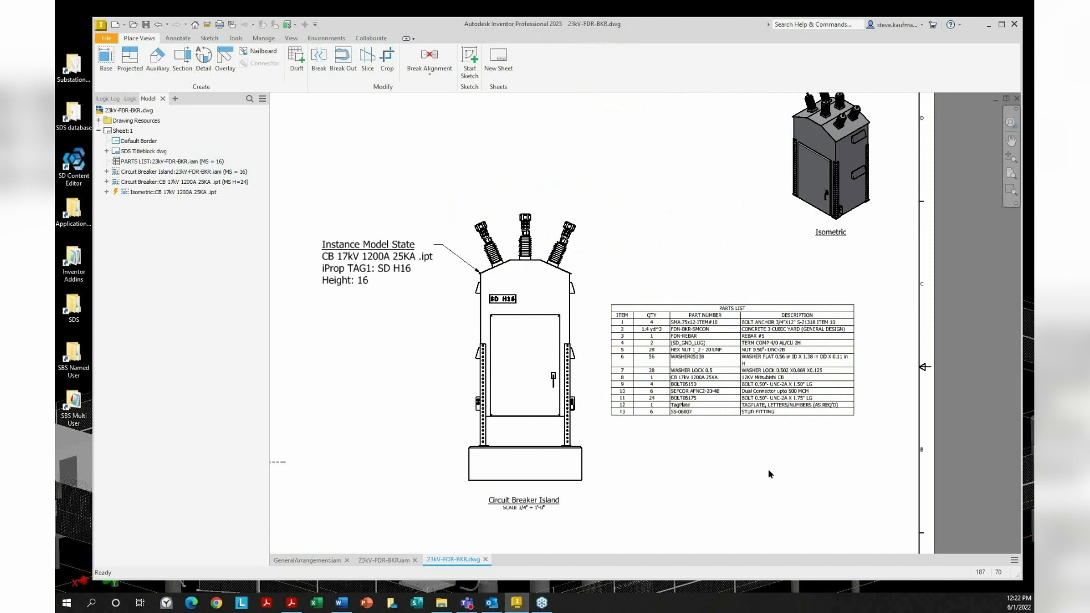
click(709, 407)
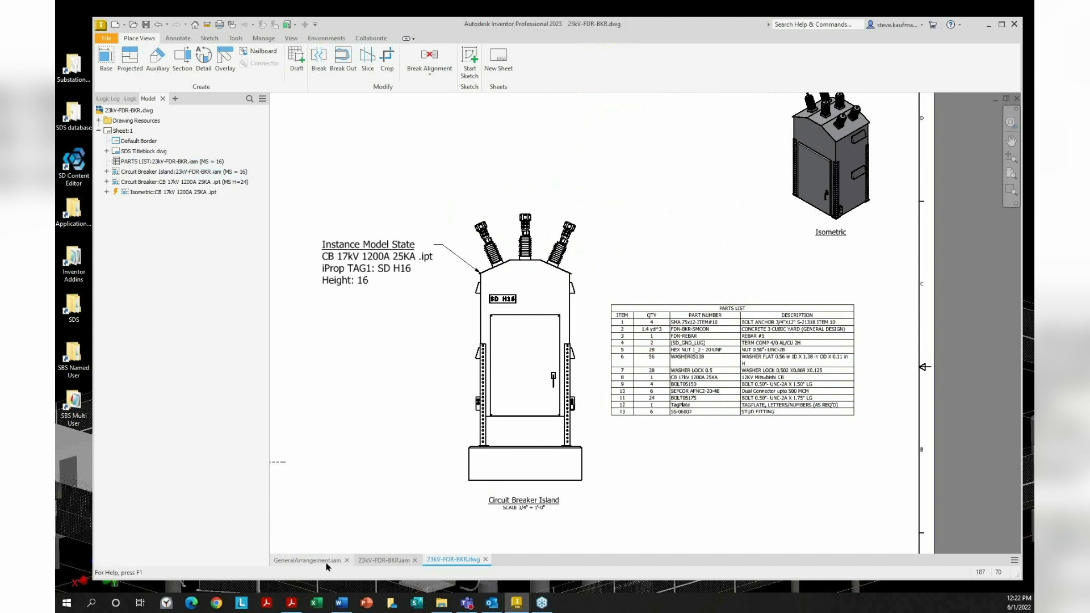
click(307, 561)
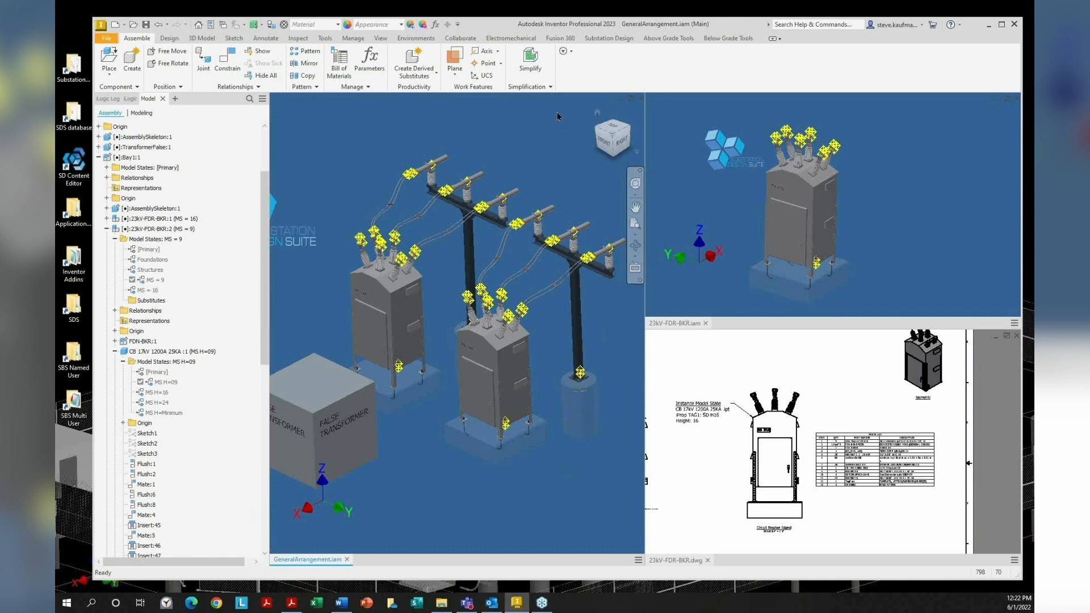
Maximize the assembly and show its structured Bill of Materials
click(631, 99)
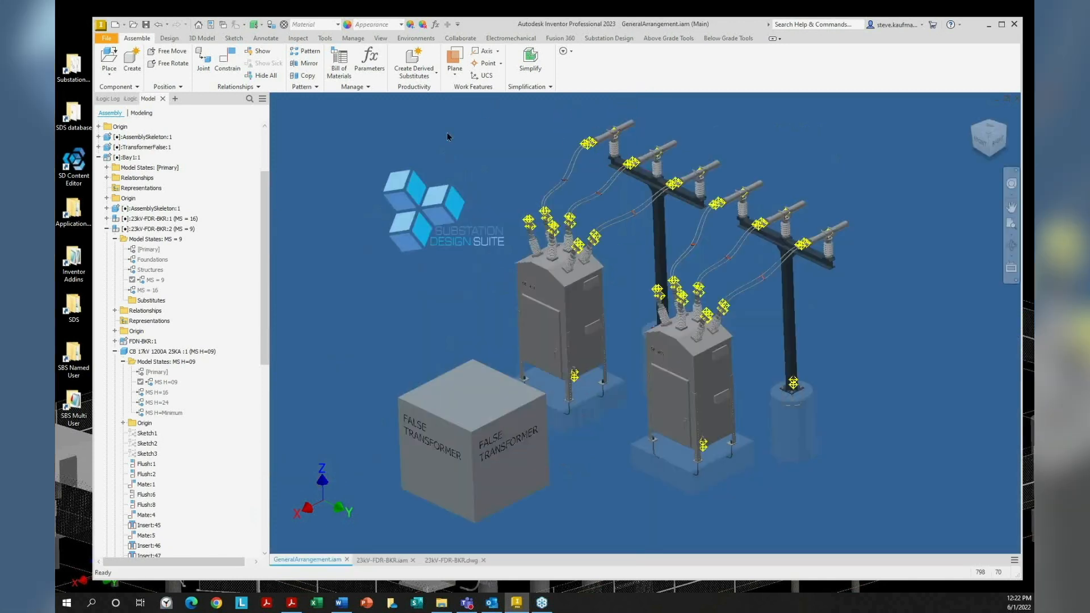
click(339, 63)
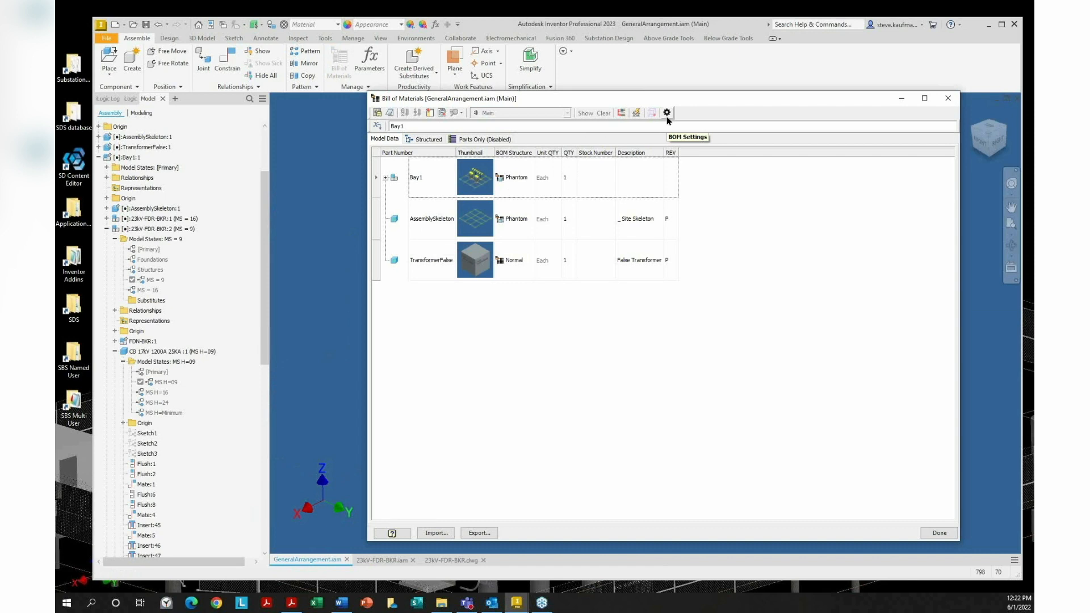
click(433, 141)
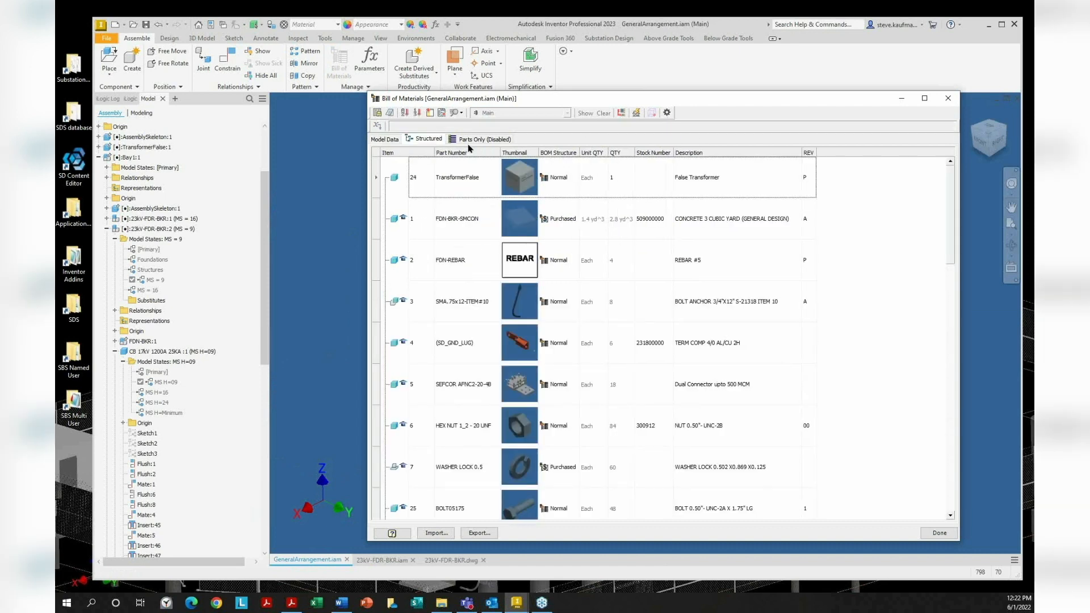
Cancel BOM Settings, close the Bill of Materials, and return to 23kV-FDR-BKR.dwg
click(667, 113)
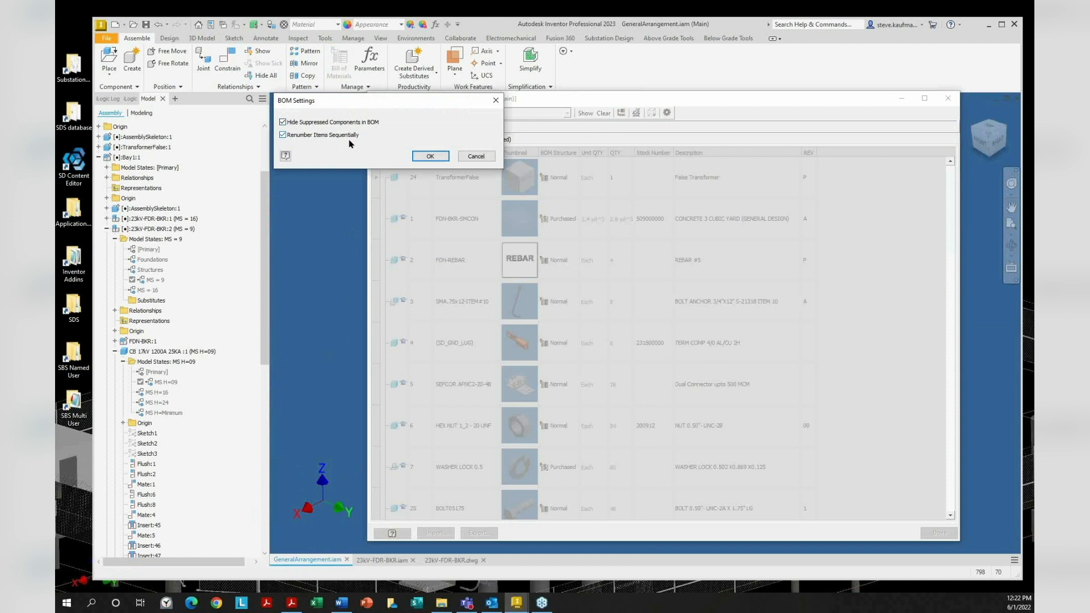
drag(402, 102, 907, 191)
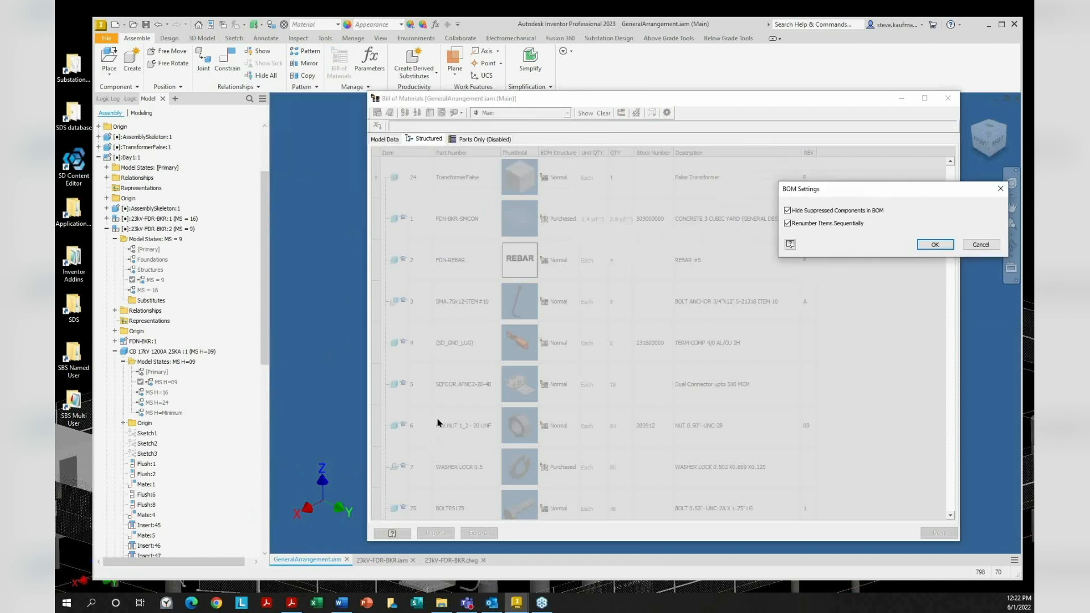
drag(909, 196, 706, 171)
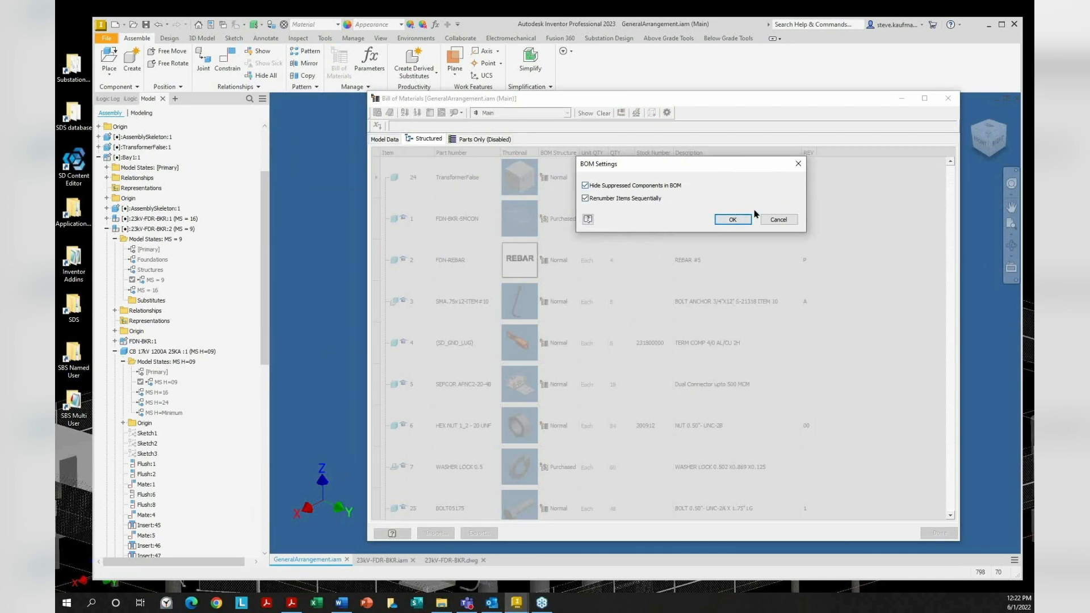
click(786, 220)
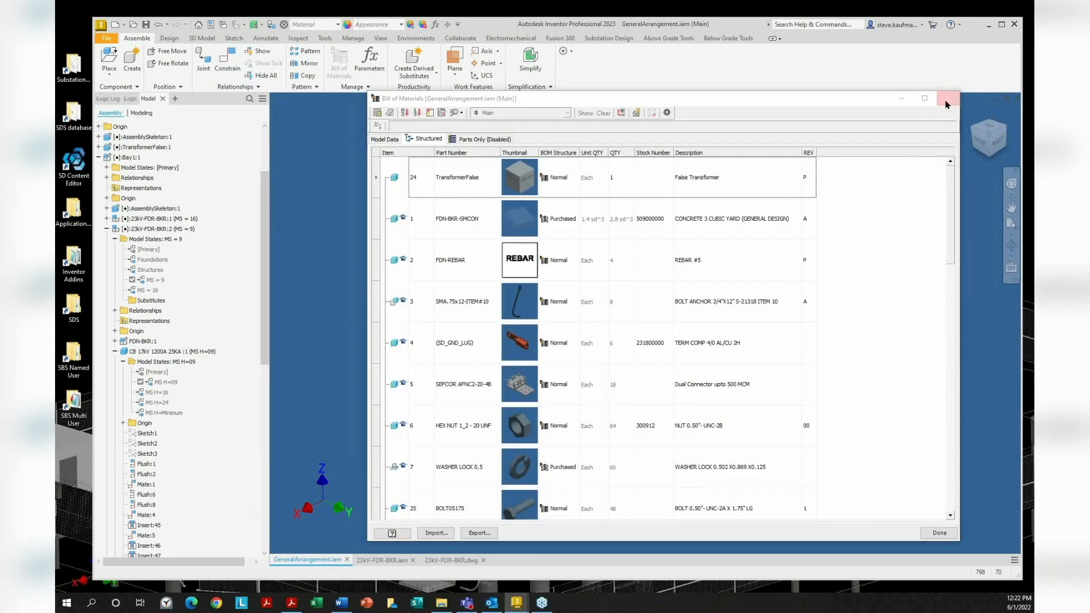
click(948, 98)
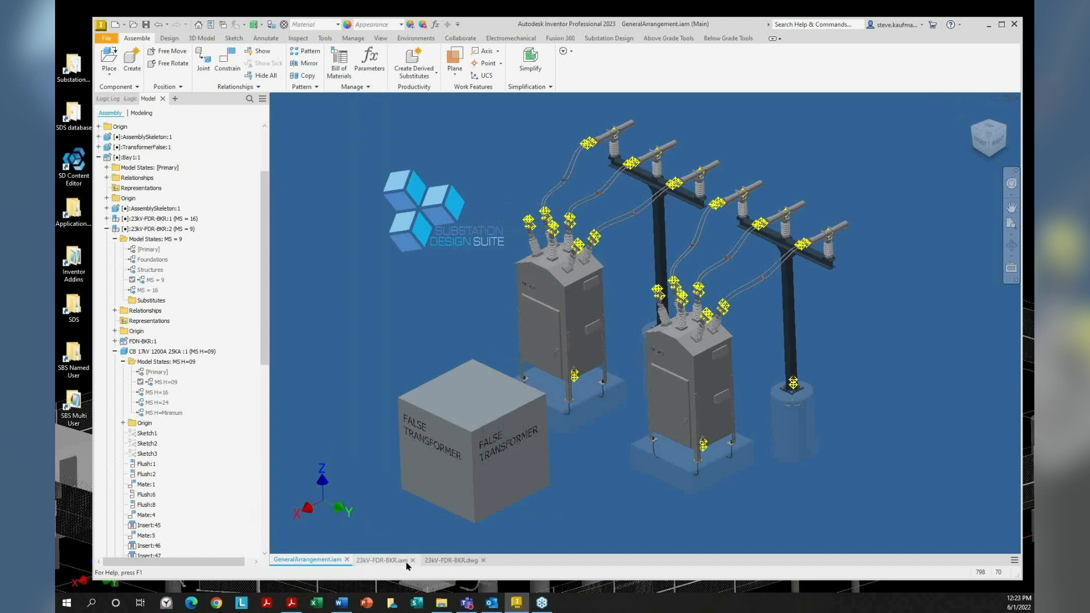
click(431, 560)
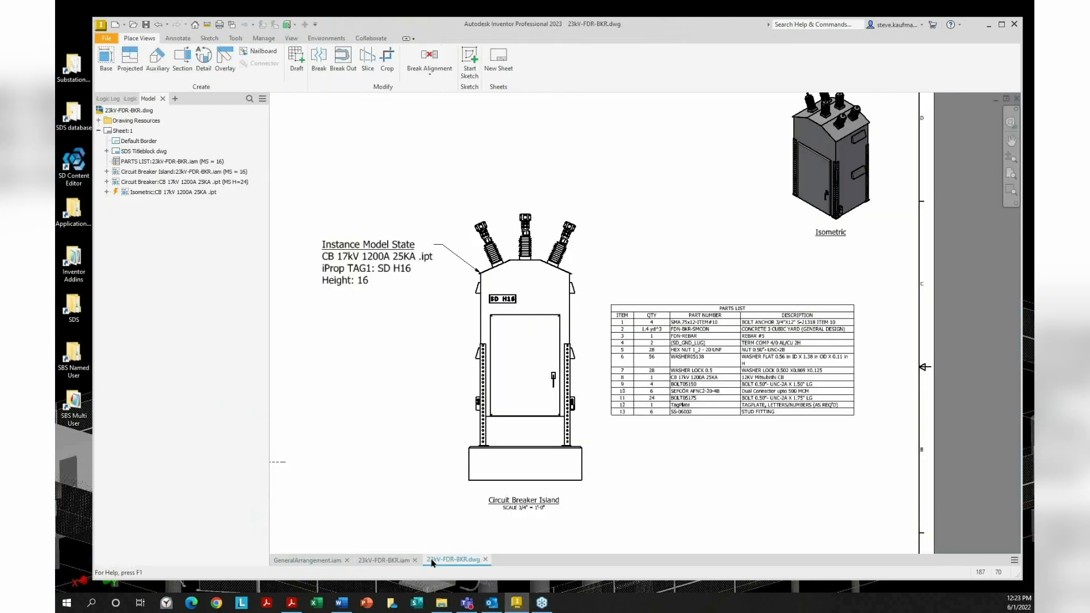
Set the Circuit Breaker Island view to model state MS = 9, then edit its parts list
double_click(585, 260)
click(635, 98)
click(624, 126)
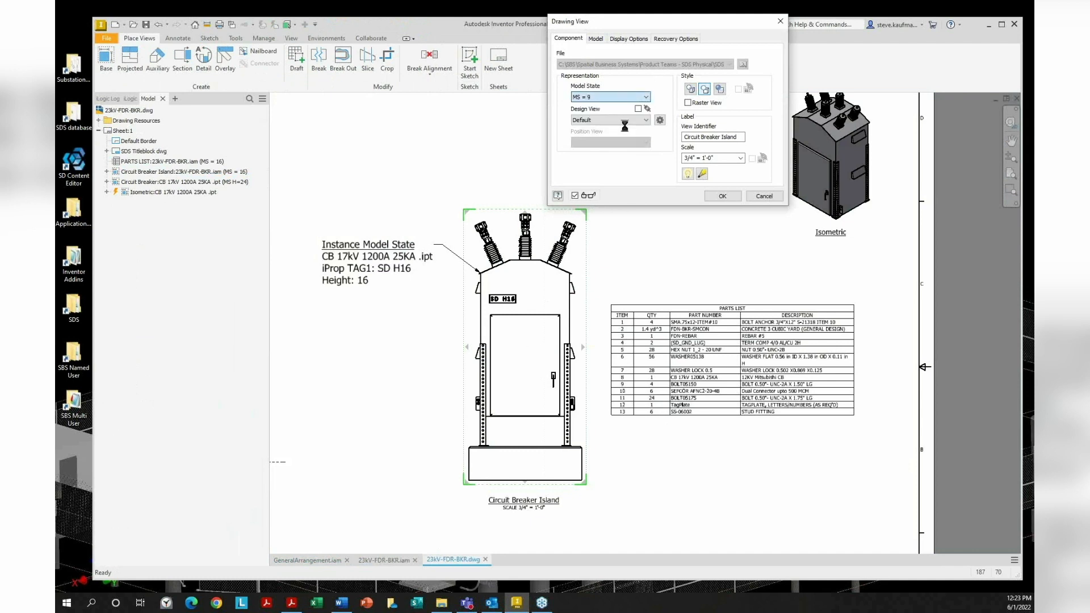
click(722, 196)
click(452, 360)
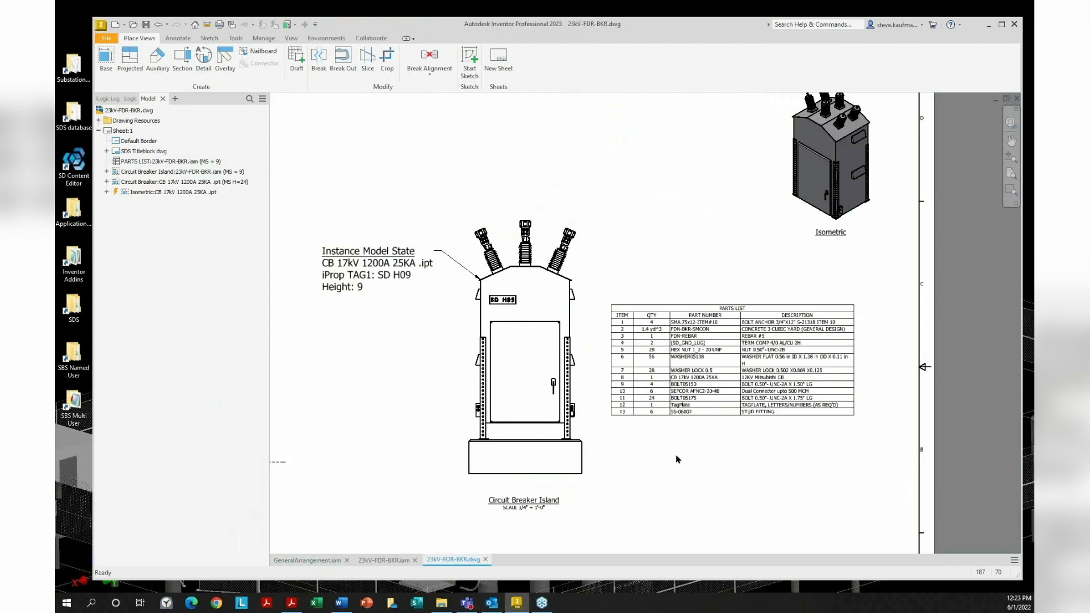
scroll(677, 459, up, 3)
double_click(684, 415)
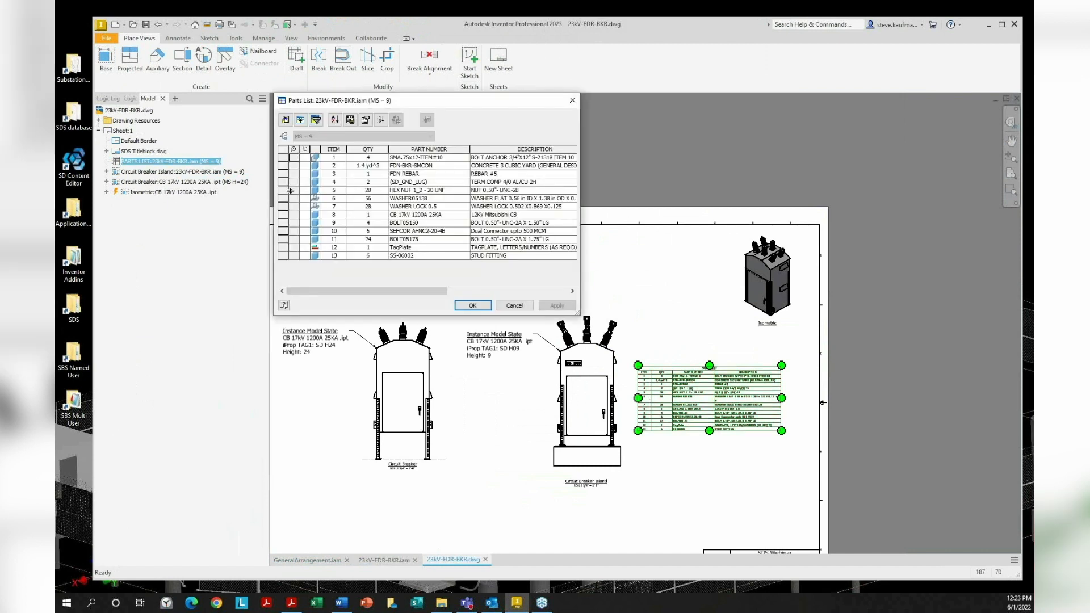
Inspect options for the HEX NUT 1_2 - 20 UNF row, then cancel the Parts List editor
click(289, 190)
right_click(286, 195)
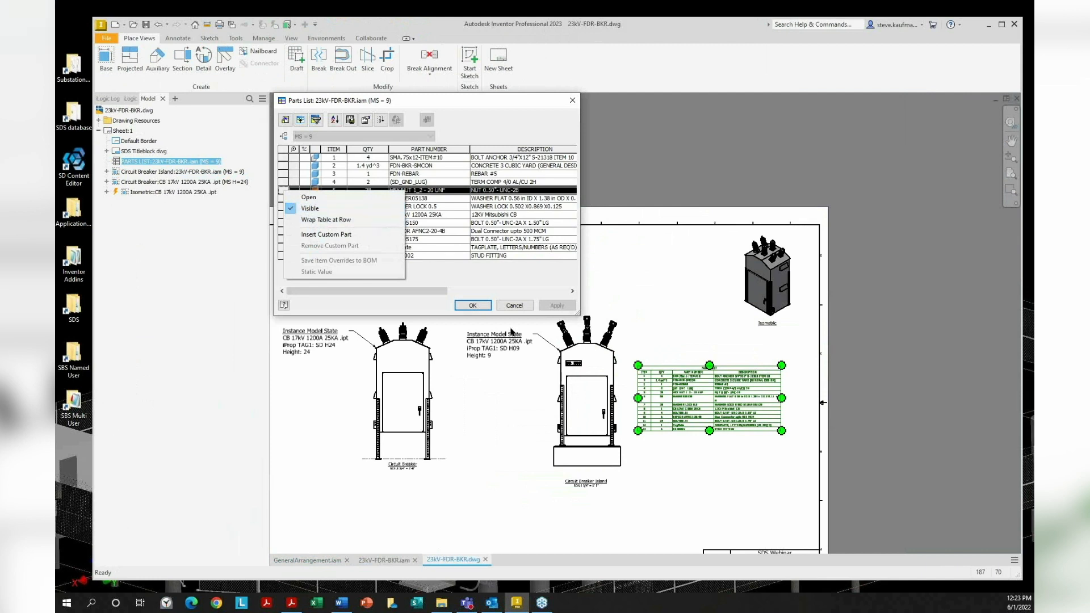
click(512, 308)
click(704, 530)
scroll(659, 497, up, 3)
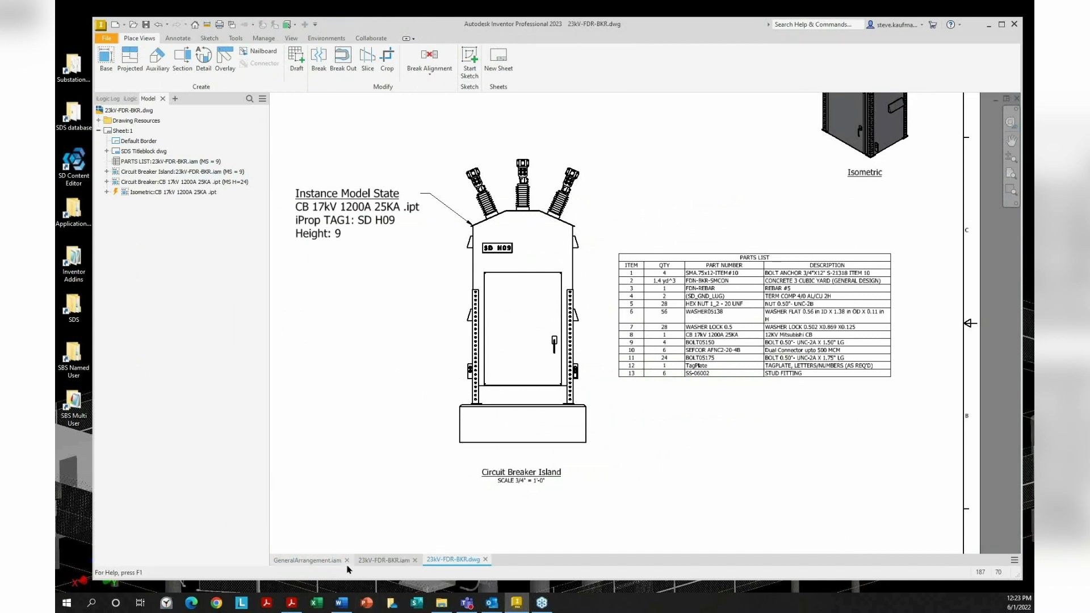
click(307, 561)
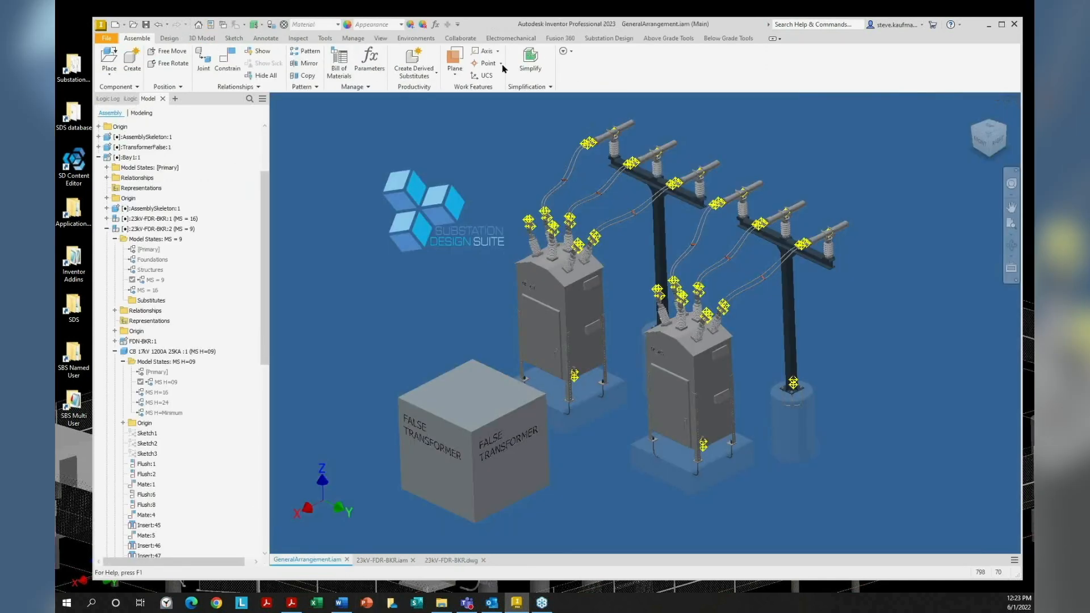
click(339, 63)
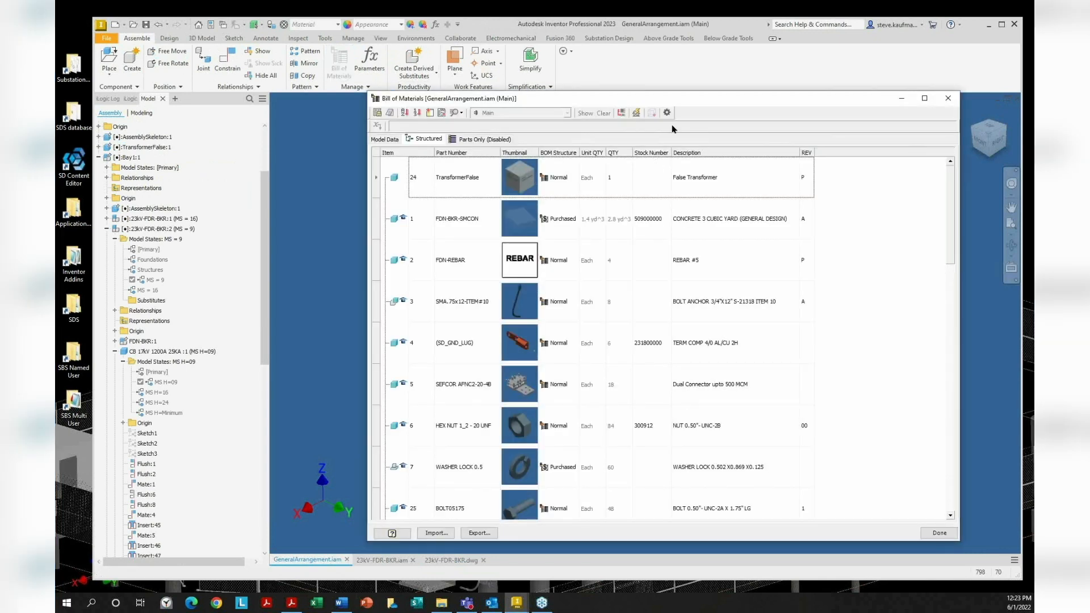
click(667, 112)
click(778, 219)
click(948, 99)
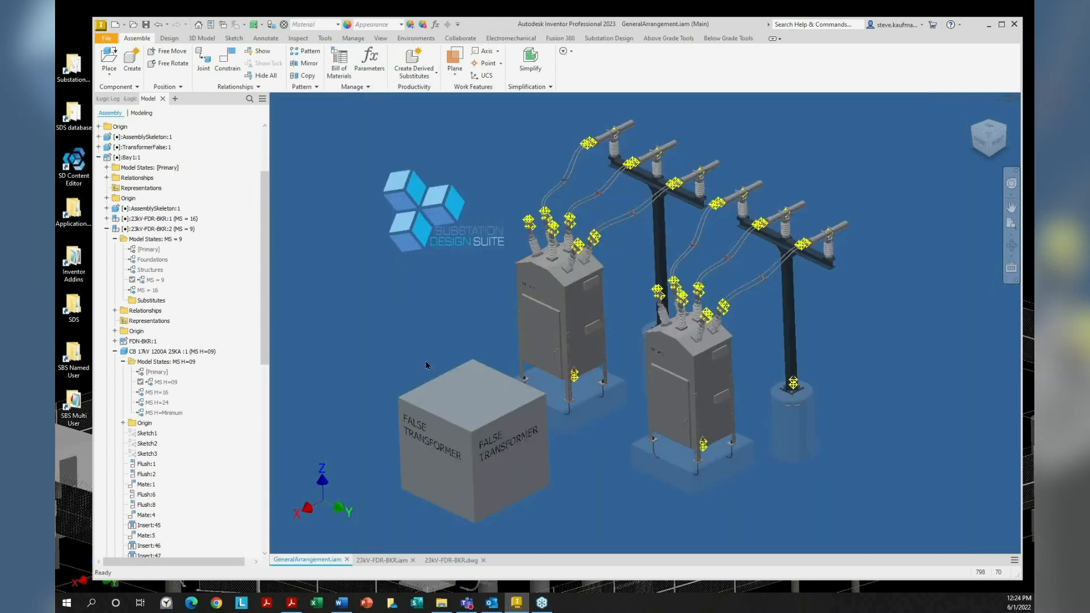
click(436, 560)
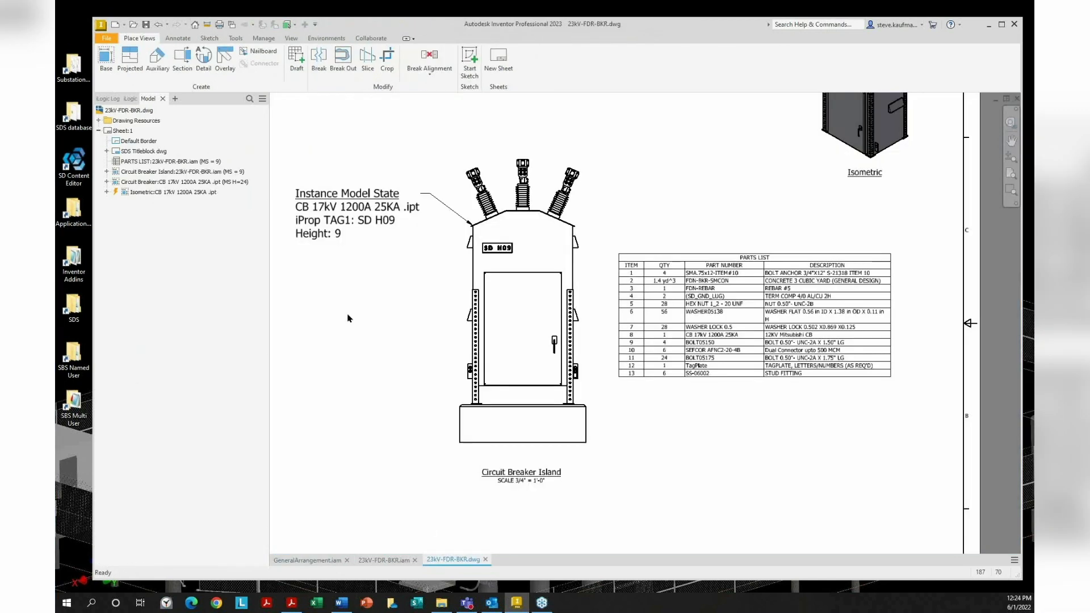
click(686, 375)
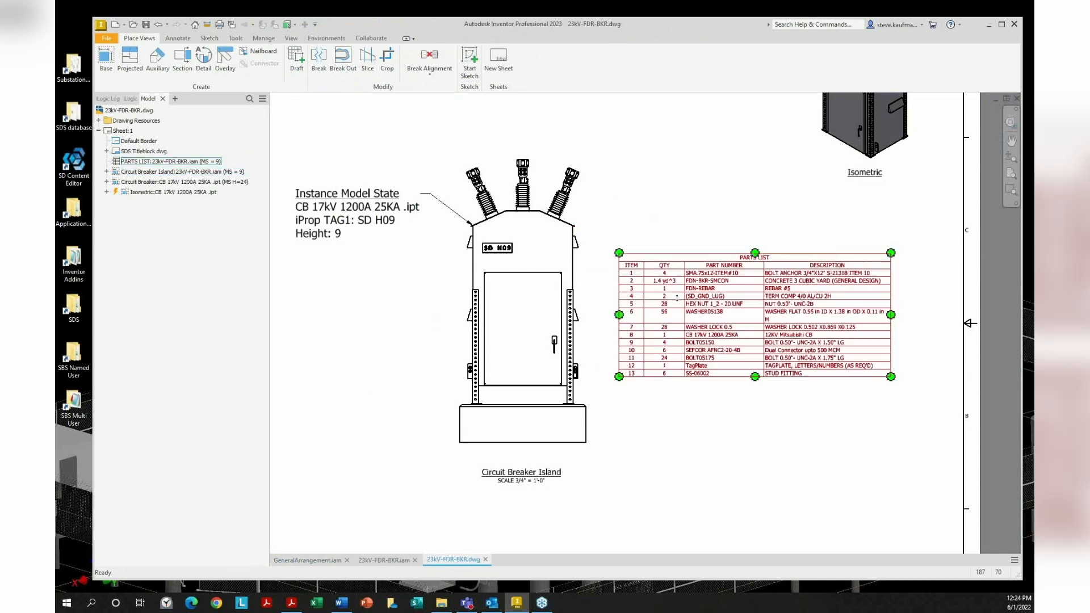
click(595, 217)
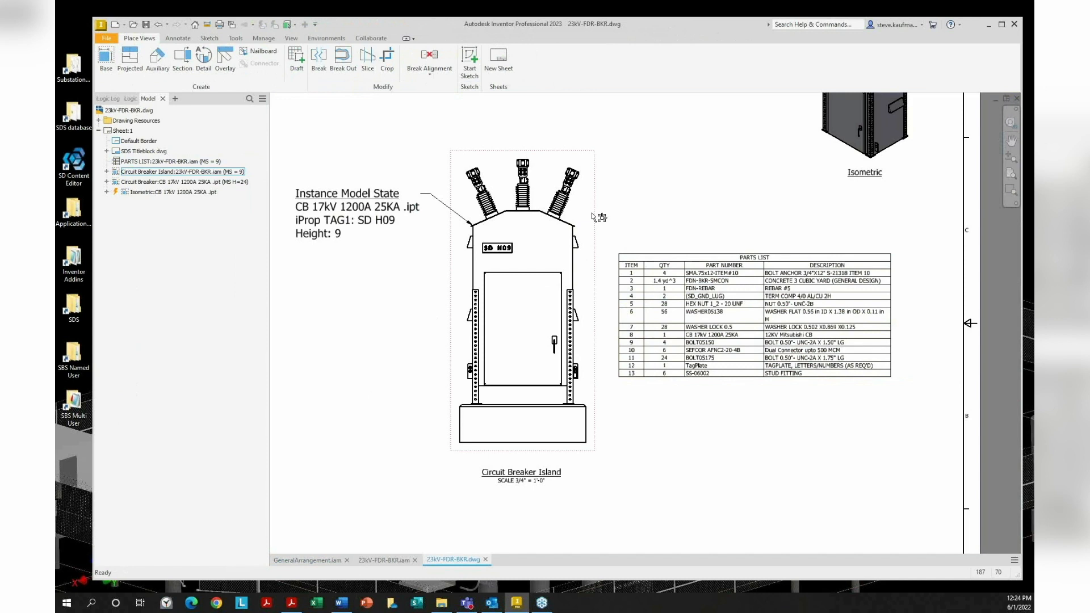
double_click(595, 217)
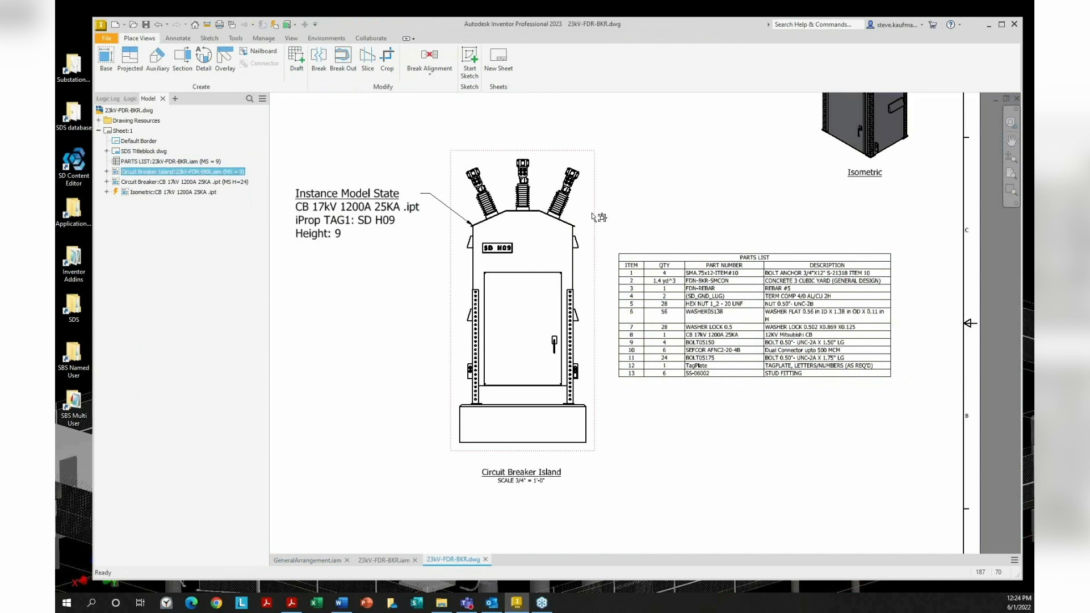
click(635, 98)
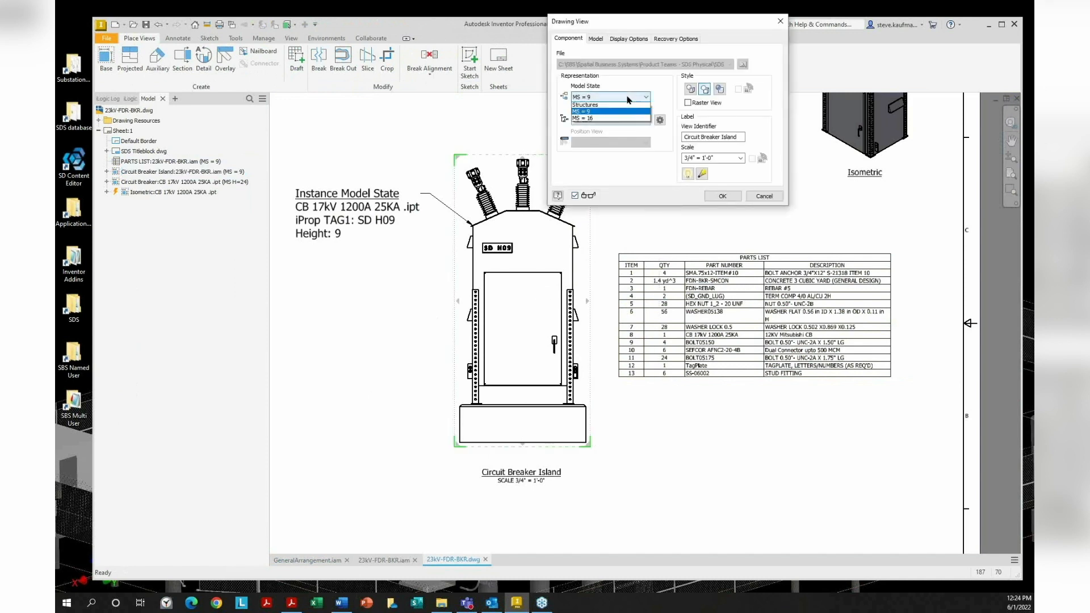
click(627, 107)
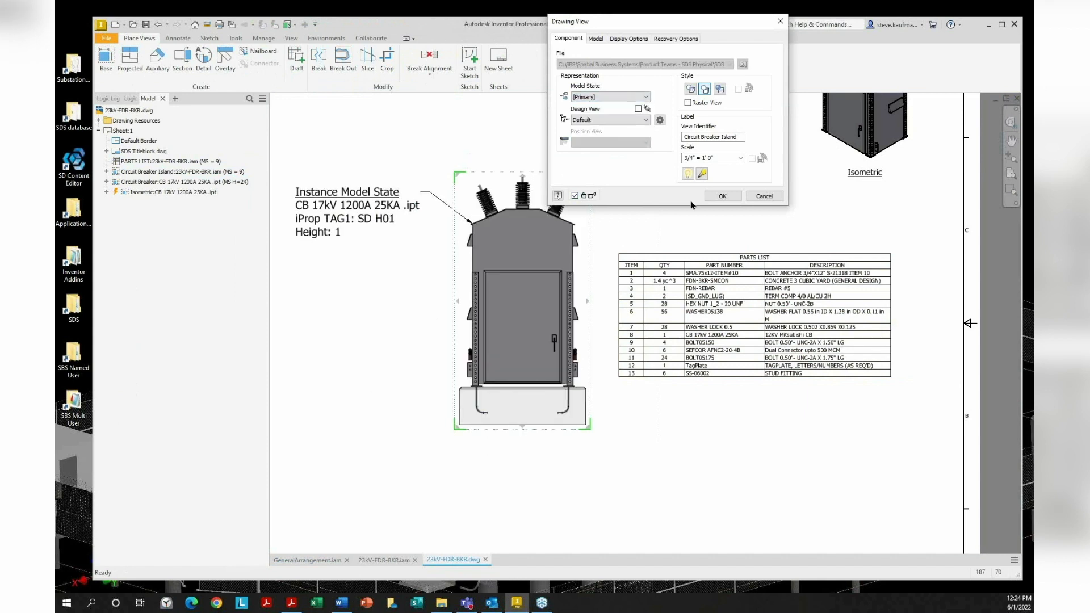
click(719, 197)
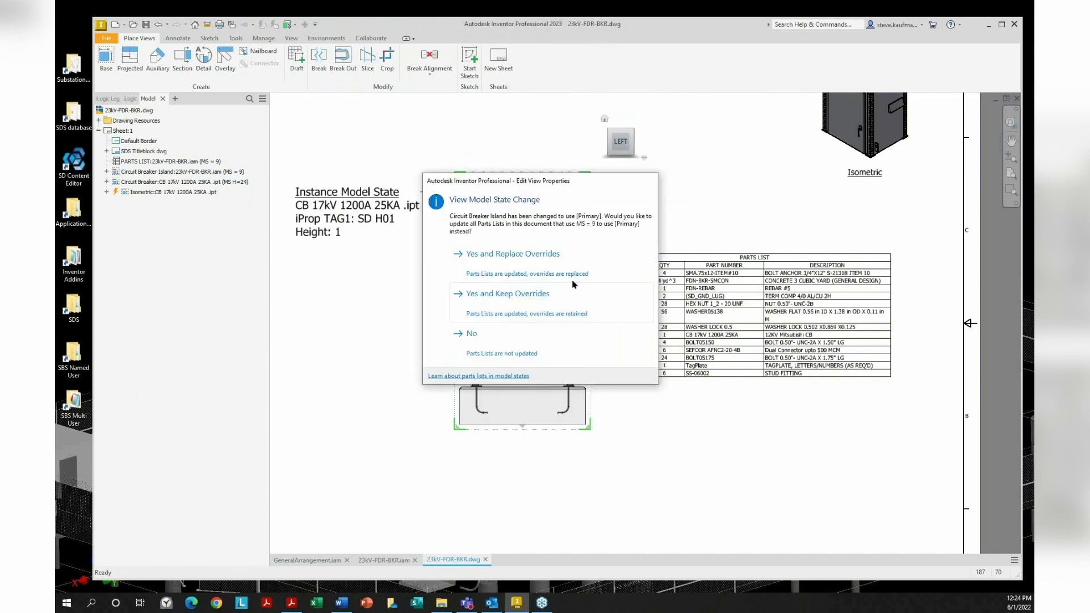
click(555, 266)
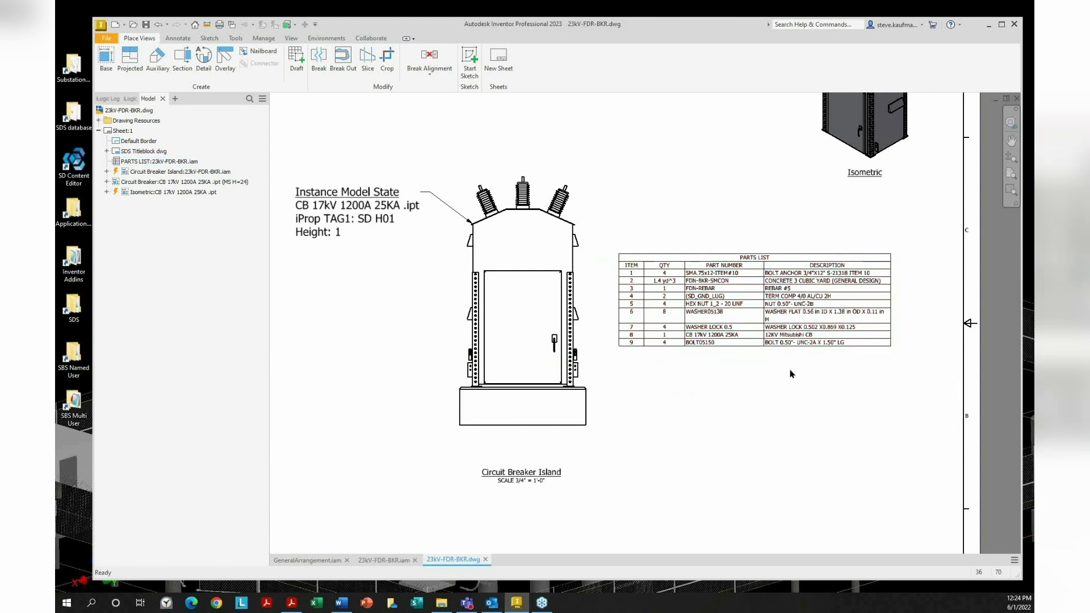
double_click(598, 245)
click(608, 97)
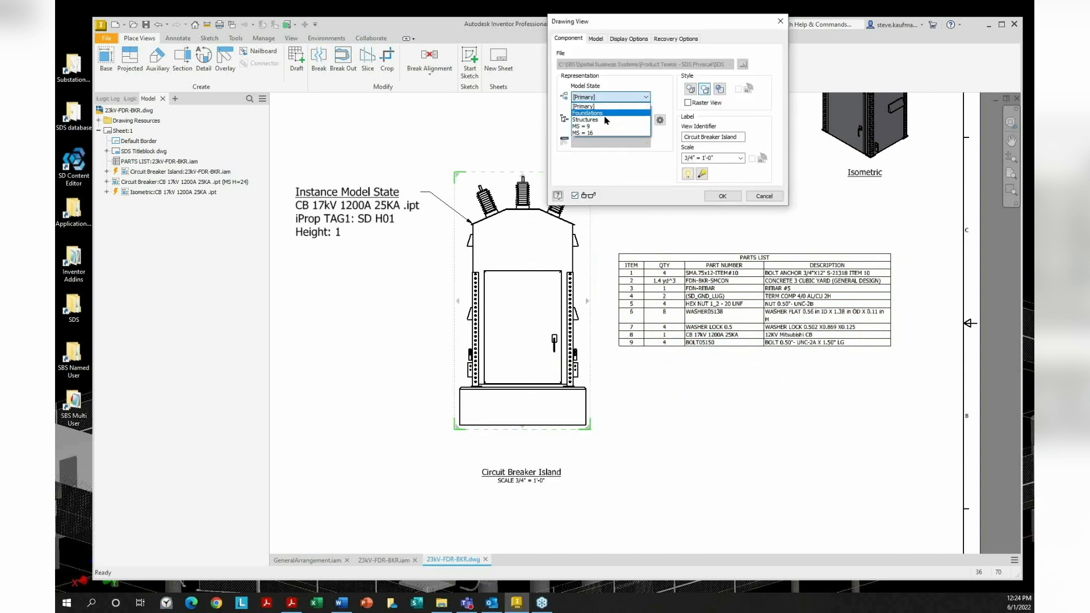
click(605, 113)
click(719, 197)
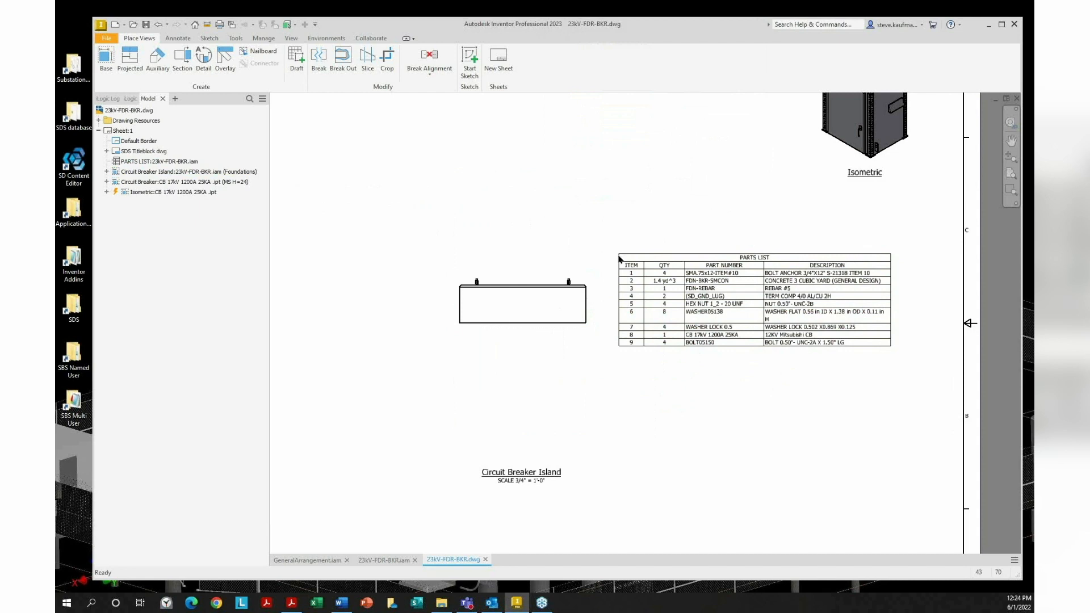
double_click(597, 292)
click(630, 100)
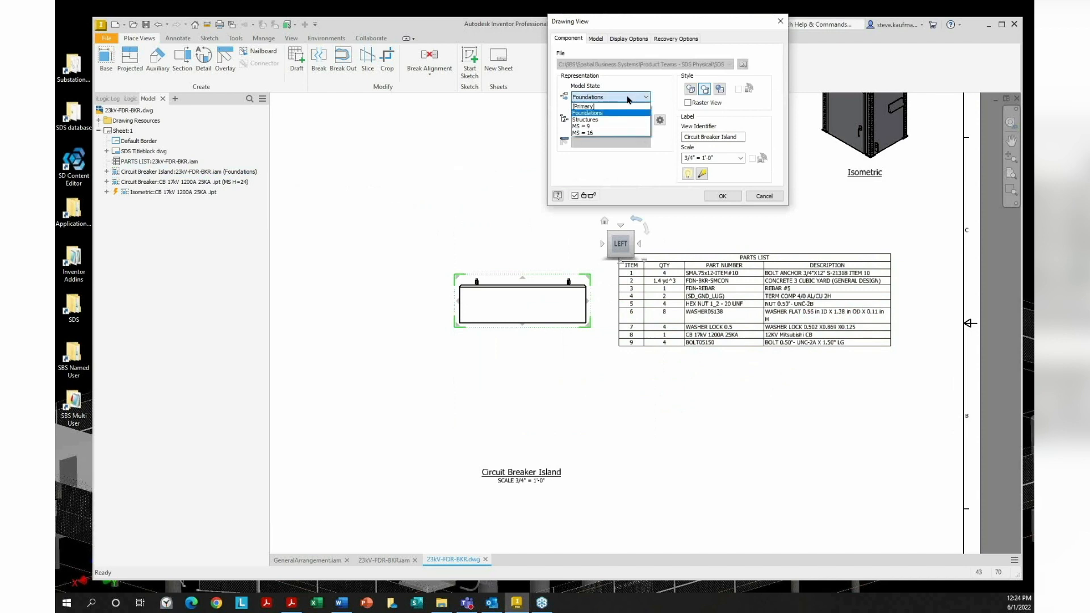
click(619, 129)
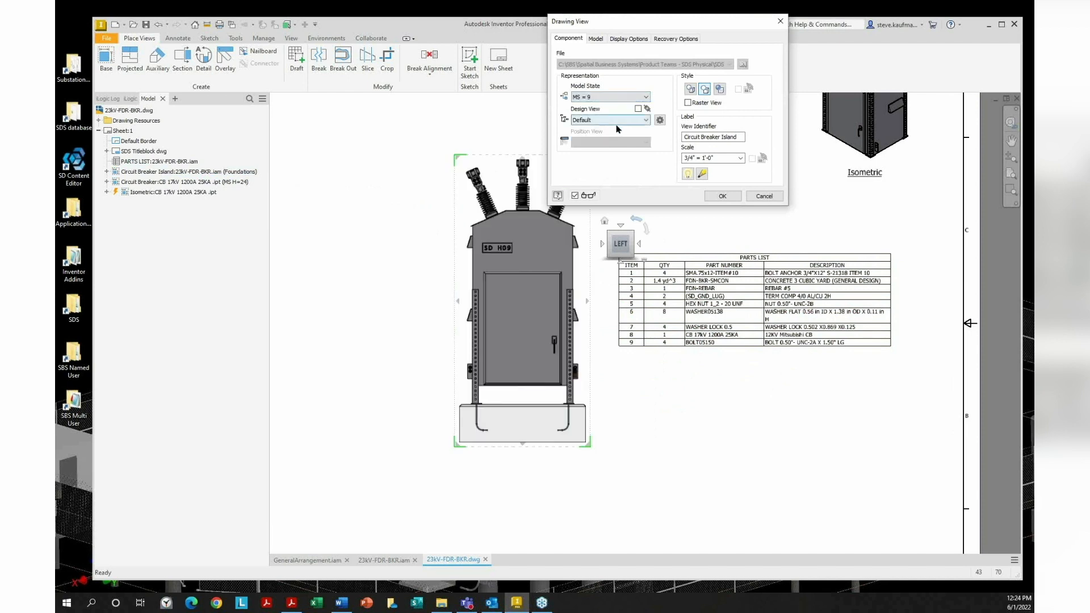
click(720, 195)
click(572, 261)
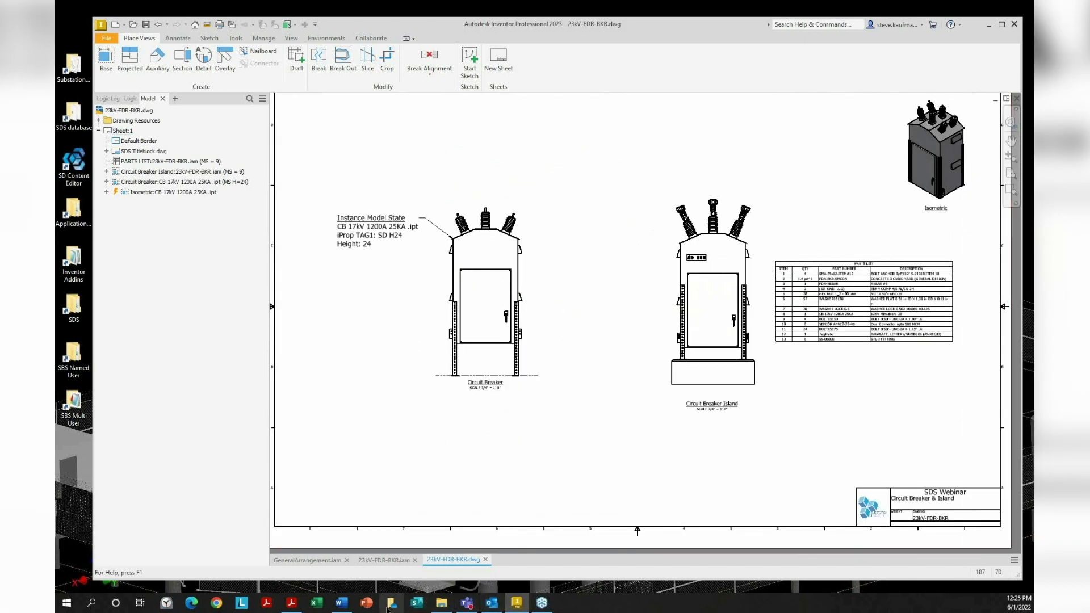
Bring the Model States PDF forward at page 4: spreadsheet tables and design check preparation
click(292, 603)
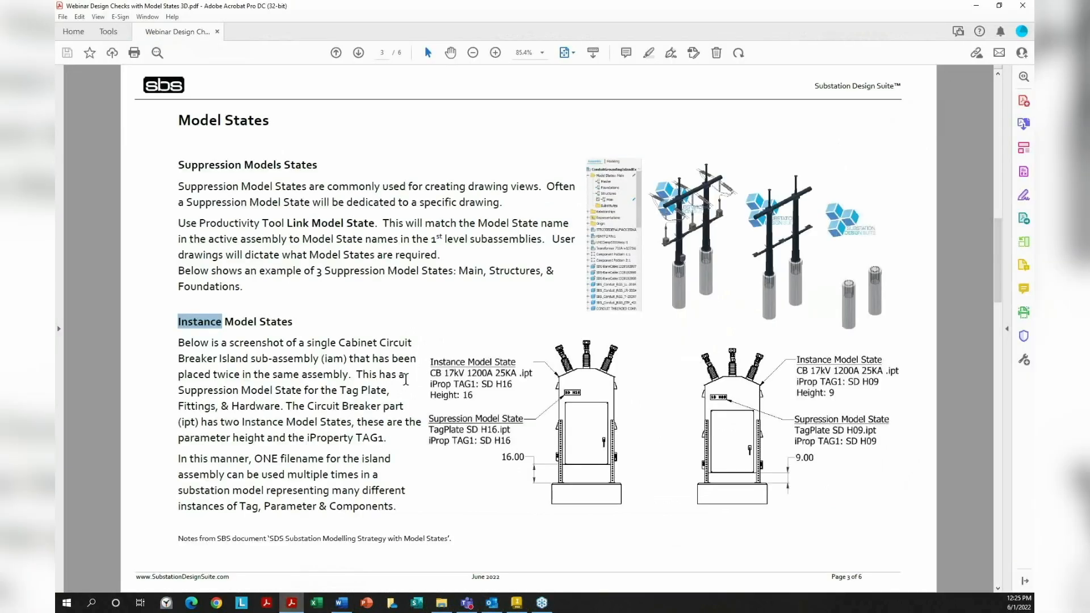
scroll(406, 379, down, 1)
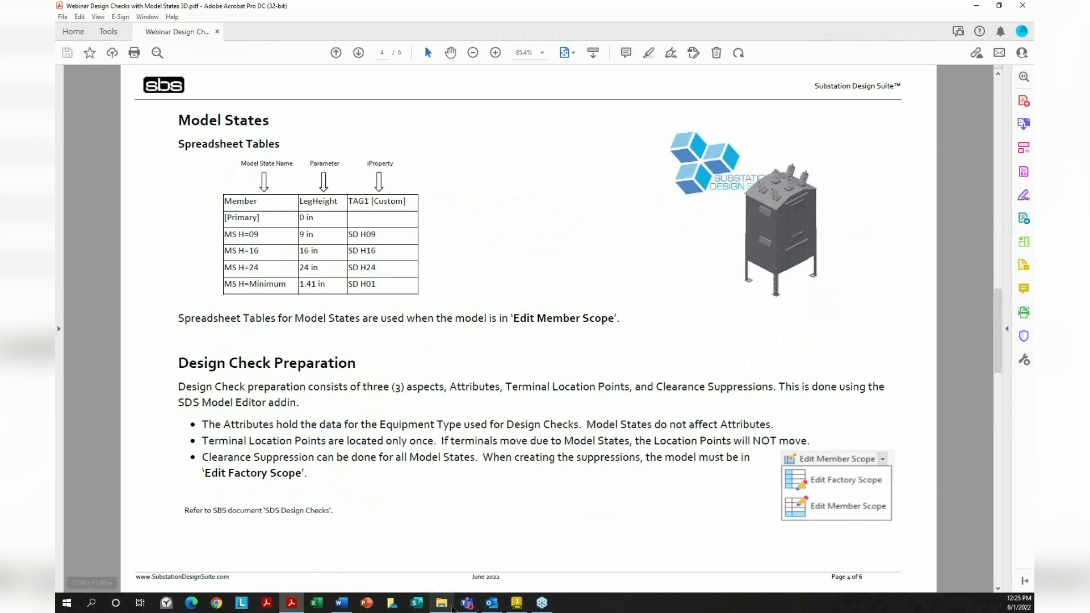
Switch to the 23kV-FDR-BKR breaker assembly and edit its model states via spreadsheet in Excel
click(518, 604)
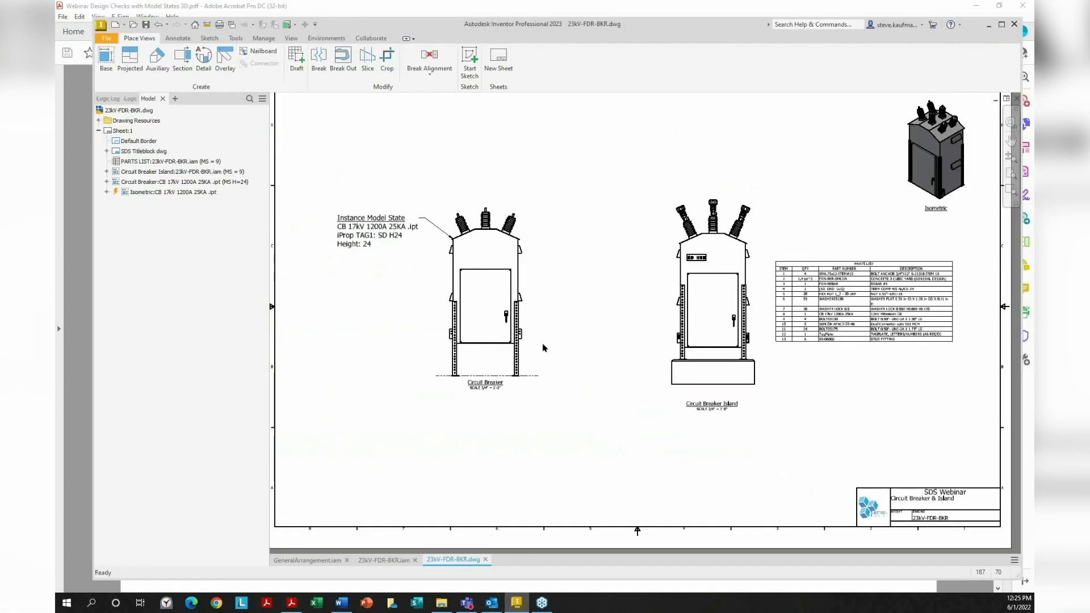
click(386, 561)
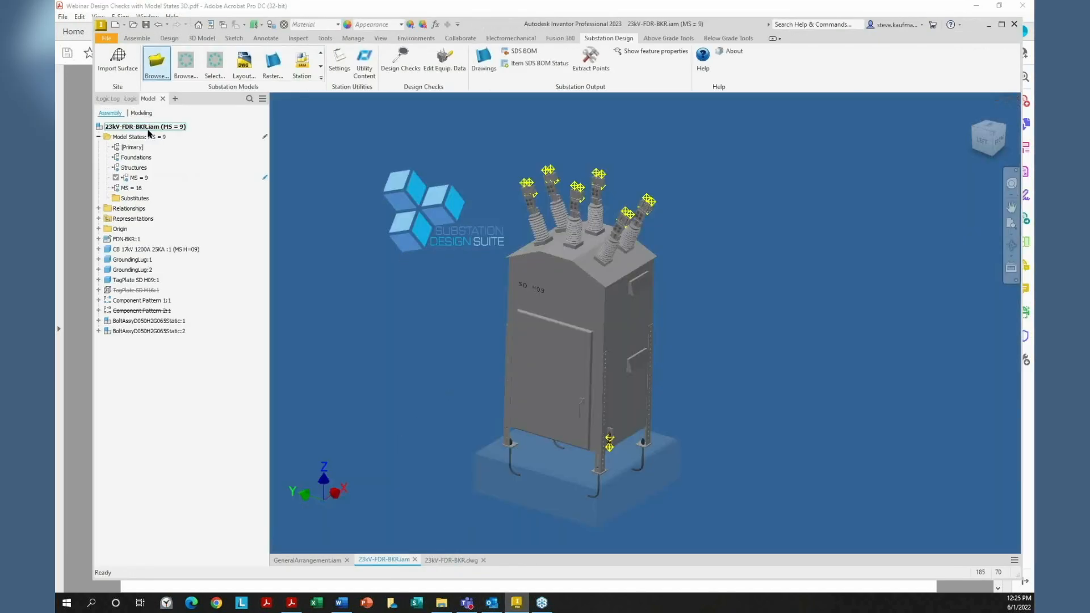
right_click(152, 140)
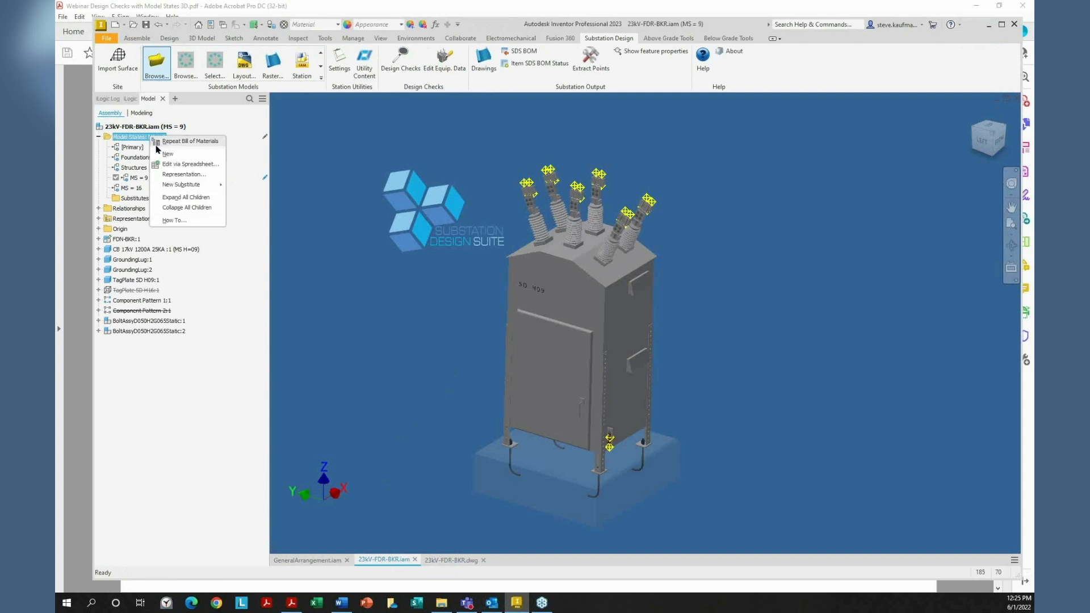
click(170, 164)
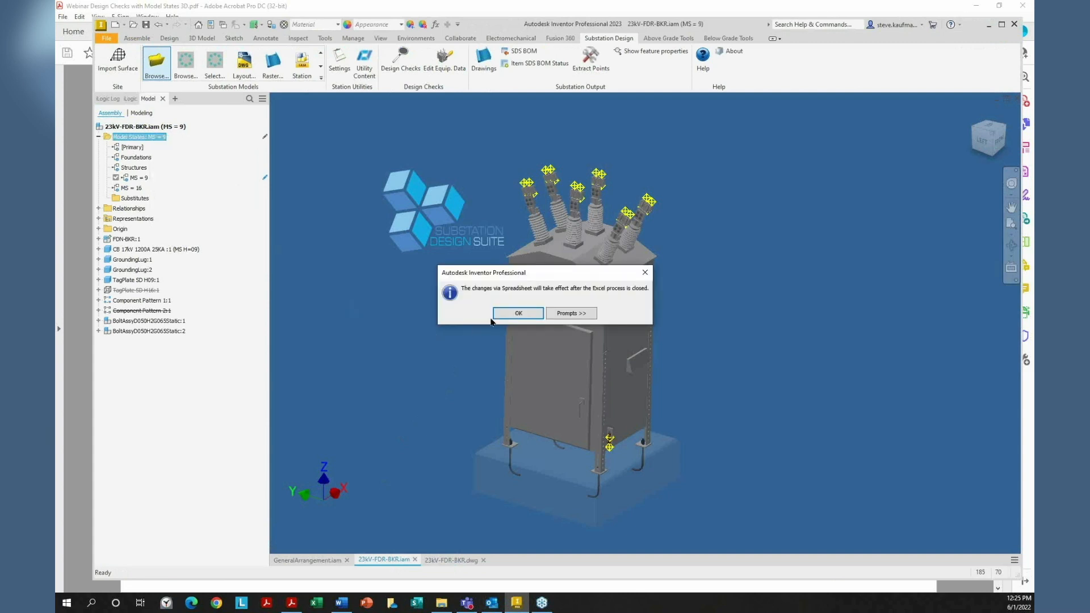
click(518, 314)
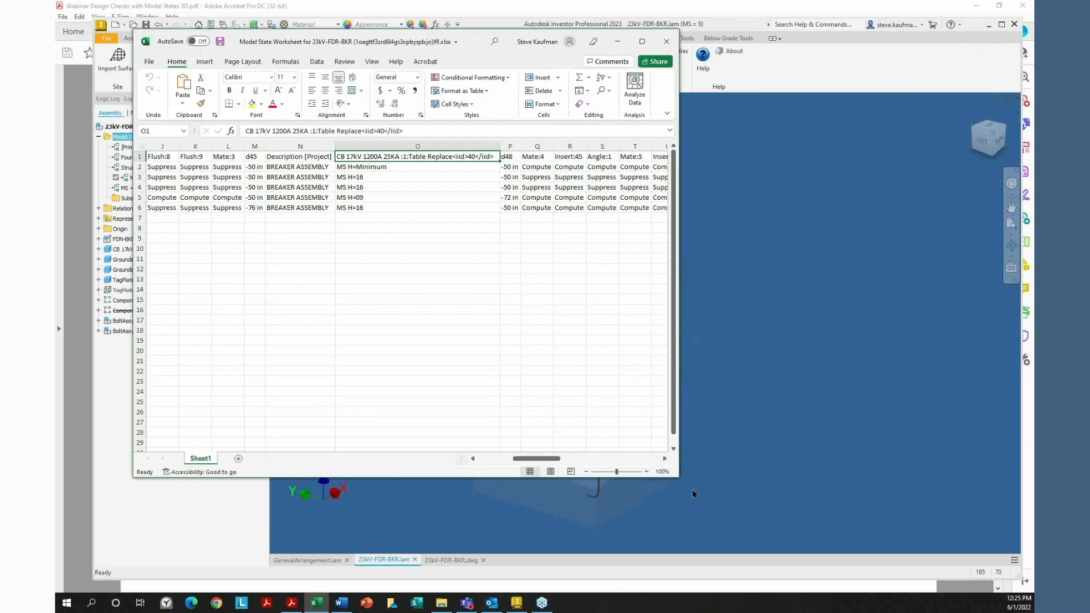
Enlarge the Excel window, review the Foundations, Structures and MS = 16 rows, then close Excel
drag(678, 481, 1032, 515)
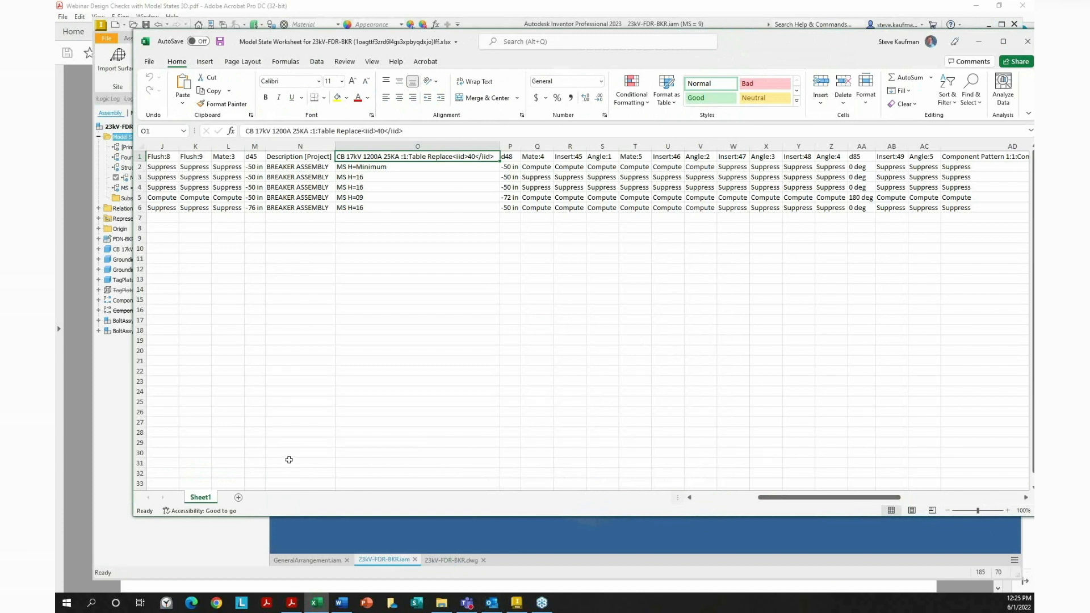
drag(217, 239, 221, 249)
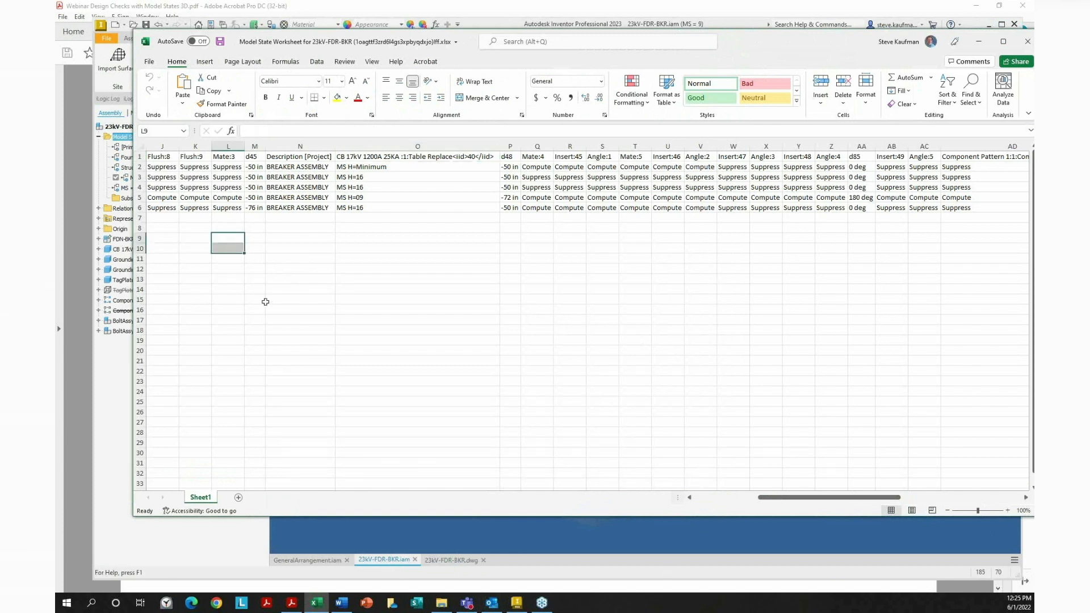
key(ctrl+Home)
click(171, 177)
click(165, 188)
click(168, 207)
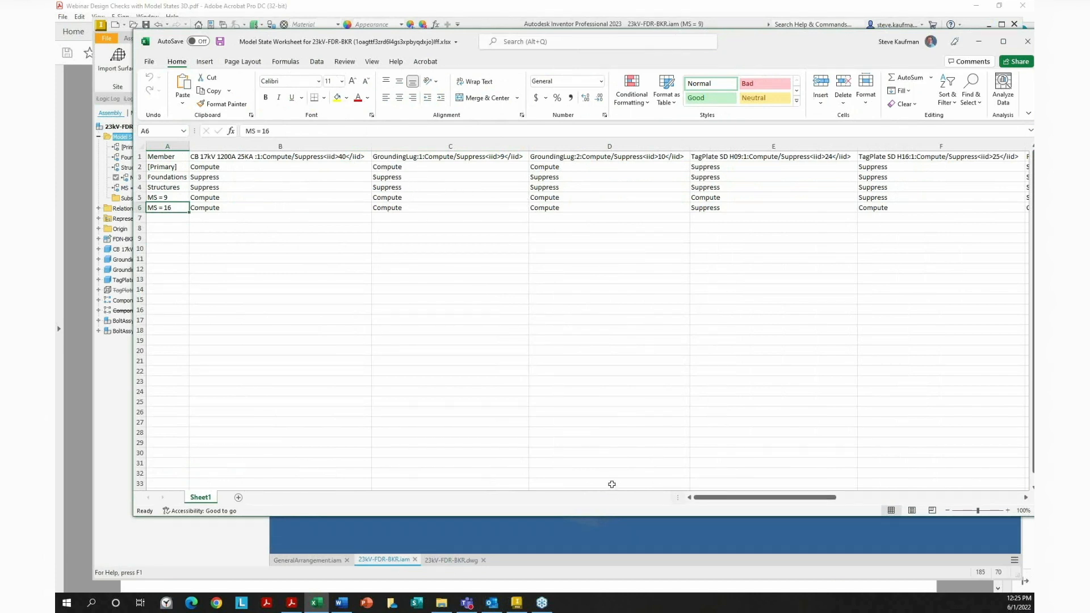
drag(751, 500, 968, 518)
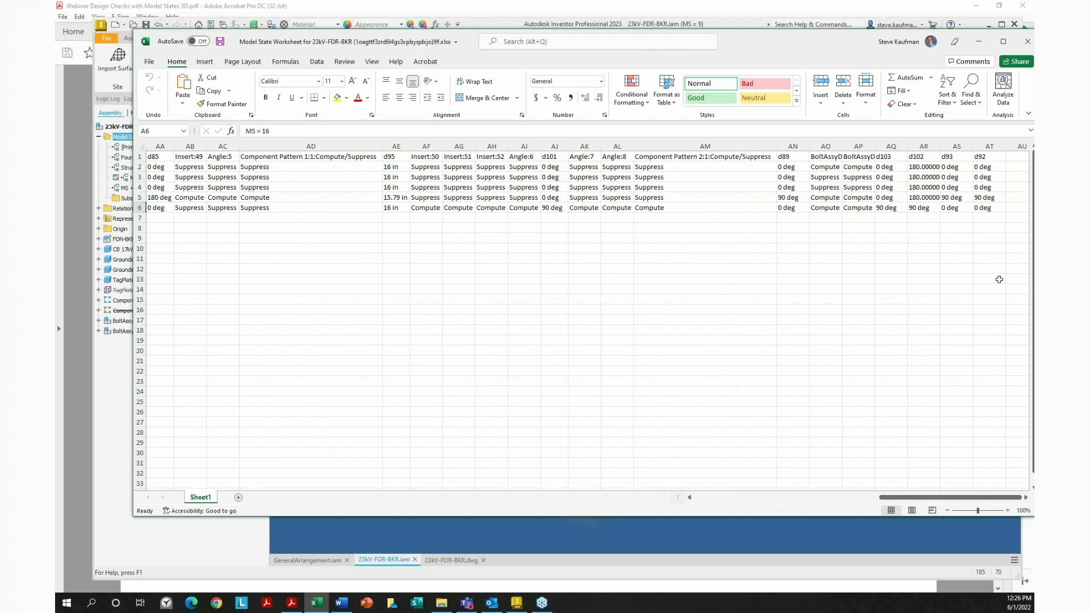
click(1027, 42)
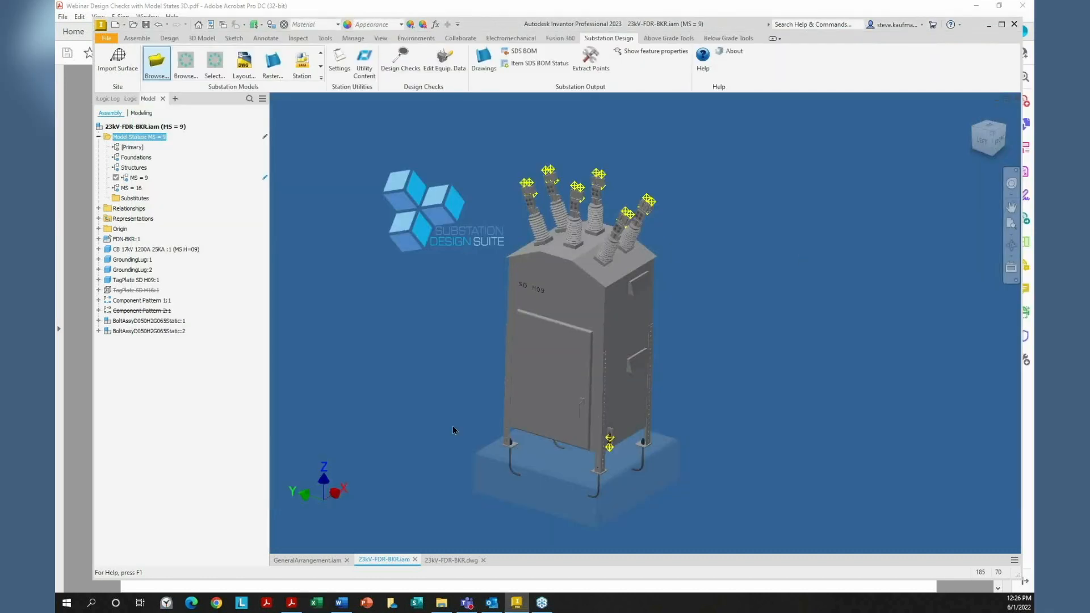
Open the CB 17kV 1200A 25KA breaker part on its own from the 3D view
right_click(550, 375)
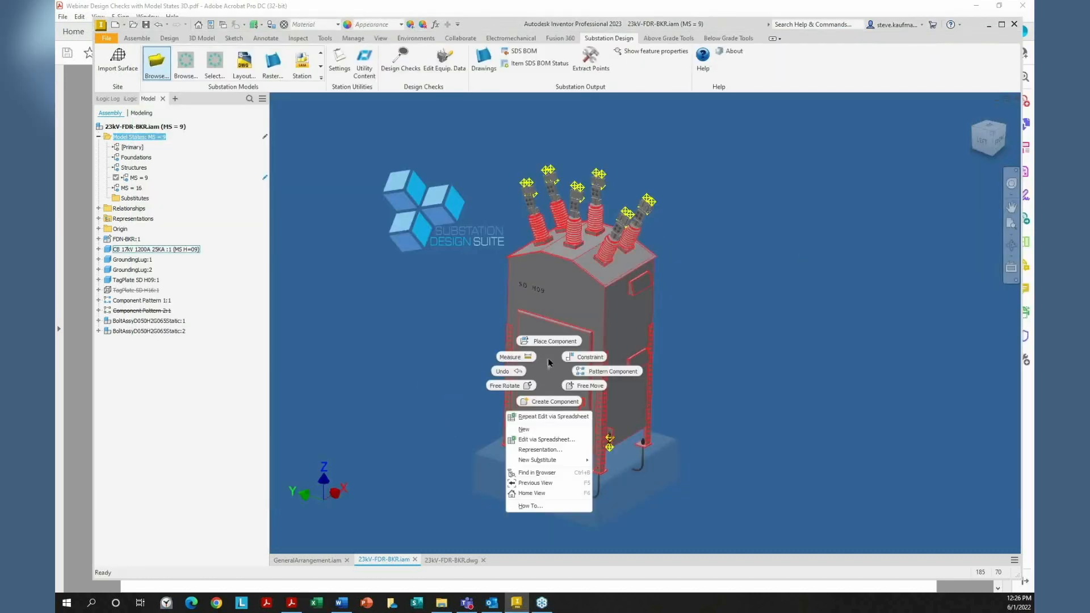
click(391, 453)
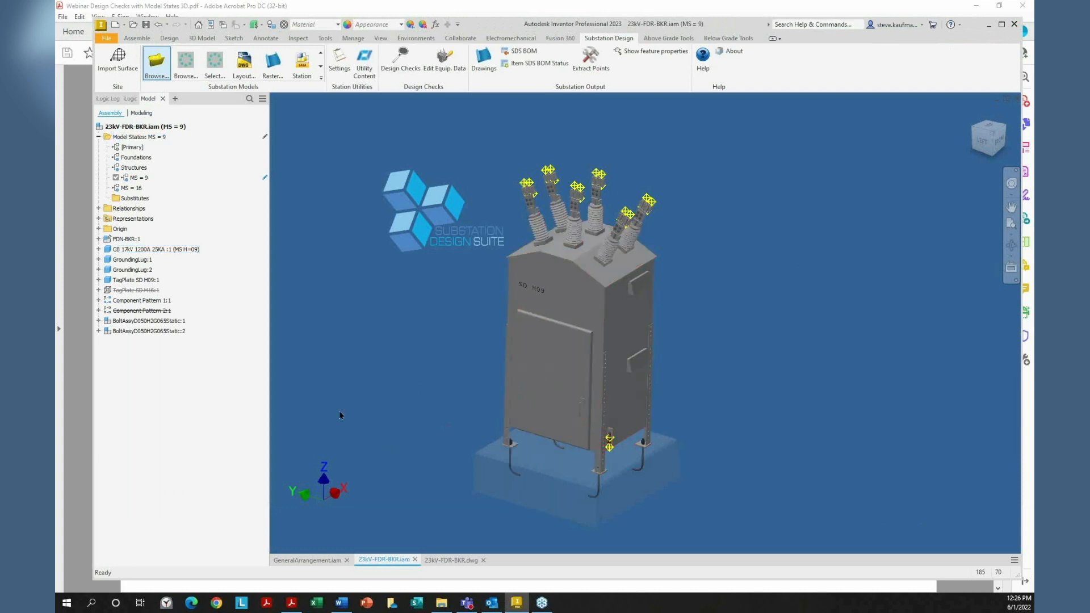
right_click(595, 361)
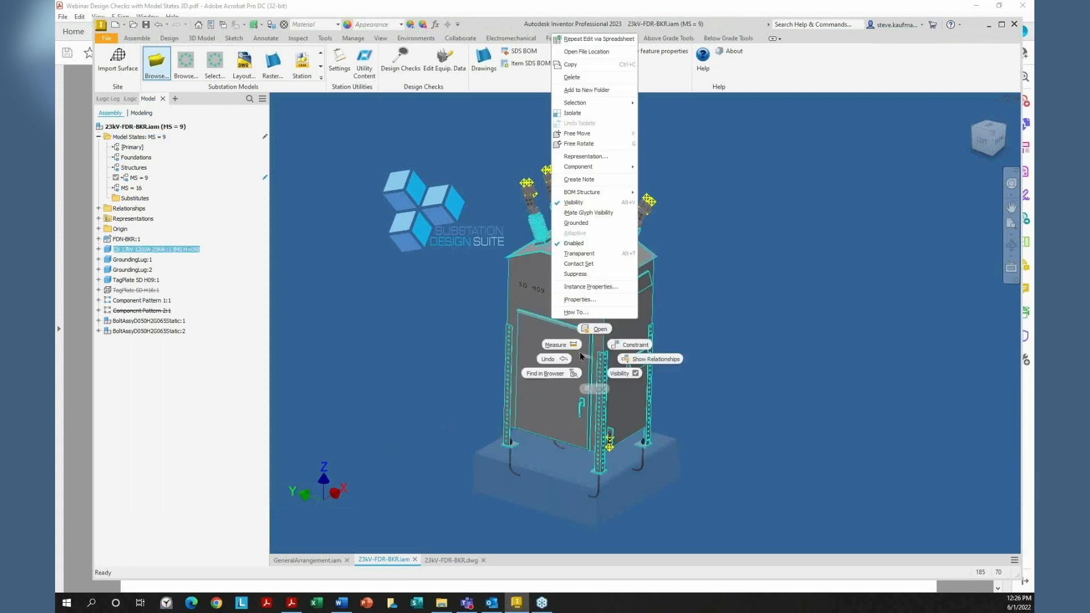
click(594, 329)
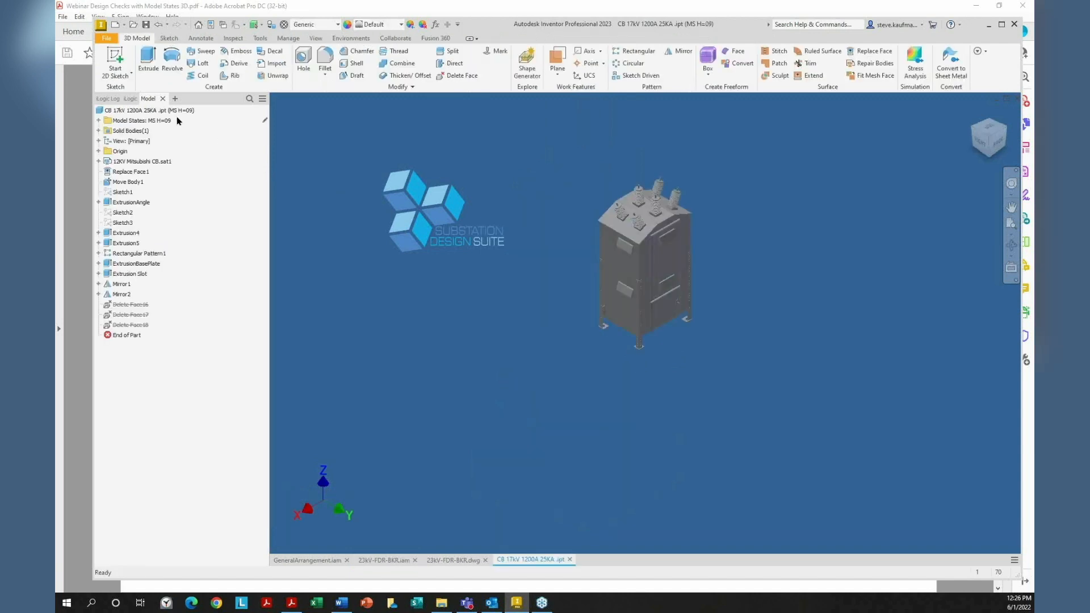
Open the breaker part's model states in Excel with Edit via Spreadsheet
right_click(127, 121)
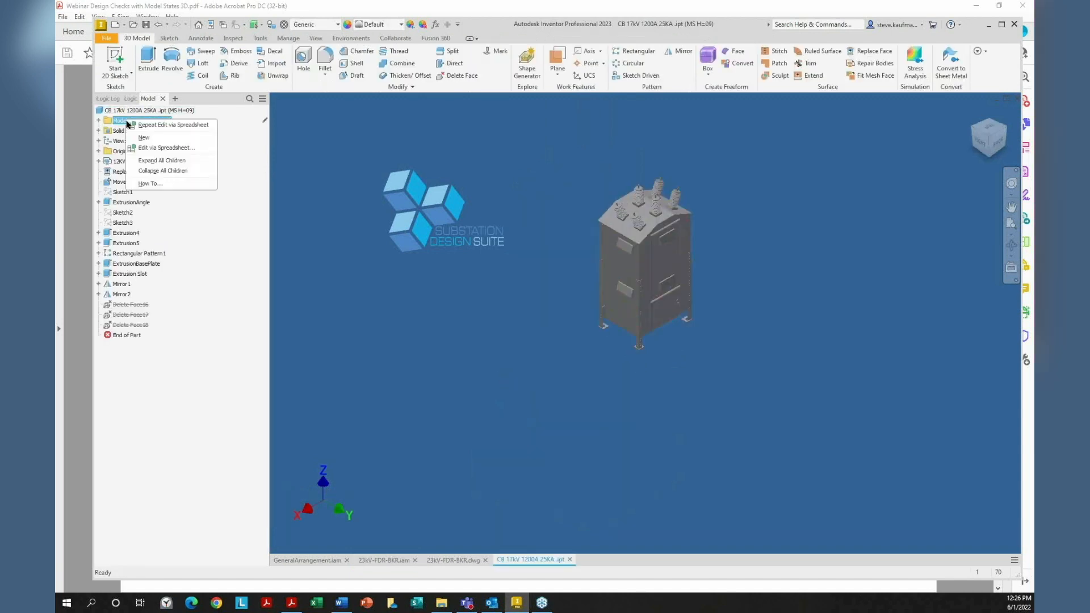
click(142, 147)
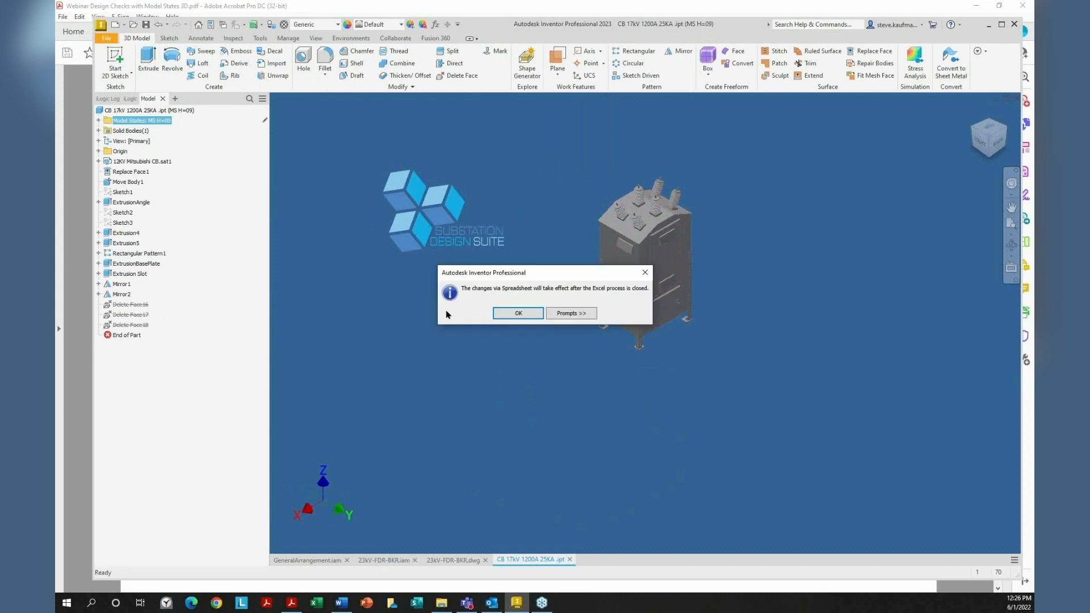
click(494, 317)
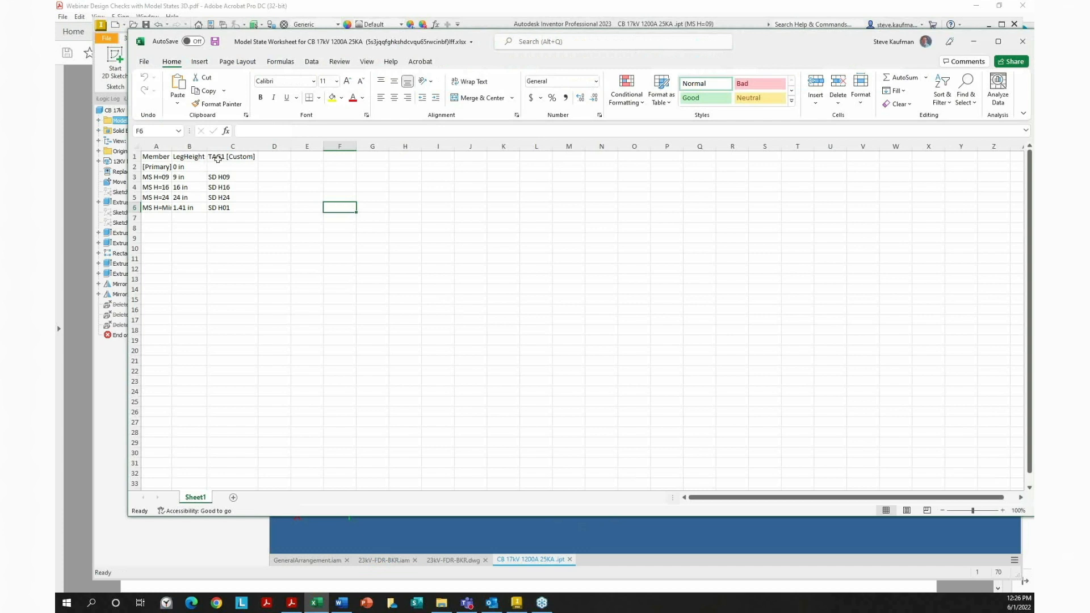
Autofit column A to the member names, then close the worksheet choosing Don't Save
click(156, 218)
double_click(172, 146)
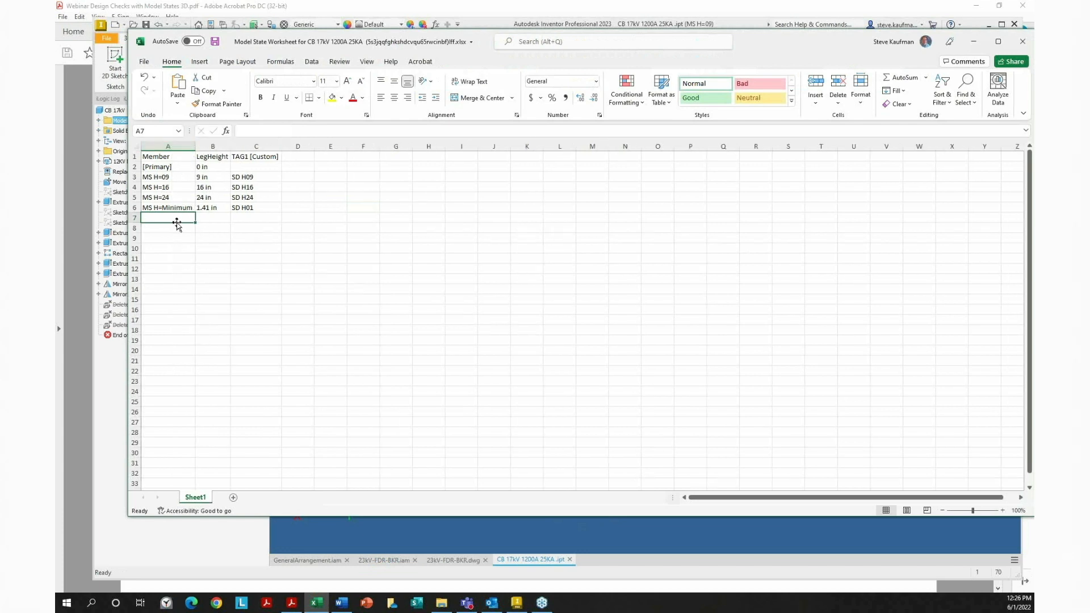
click(206, 219)
click(262, 225)
click(200, 218)
click(252, 217)
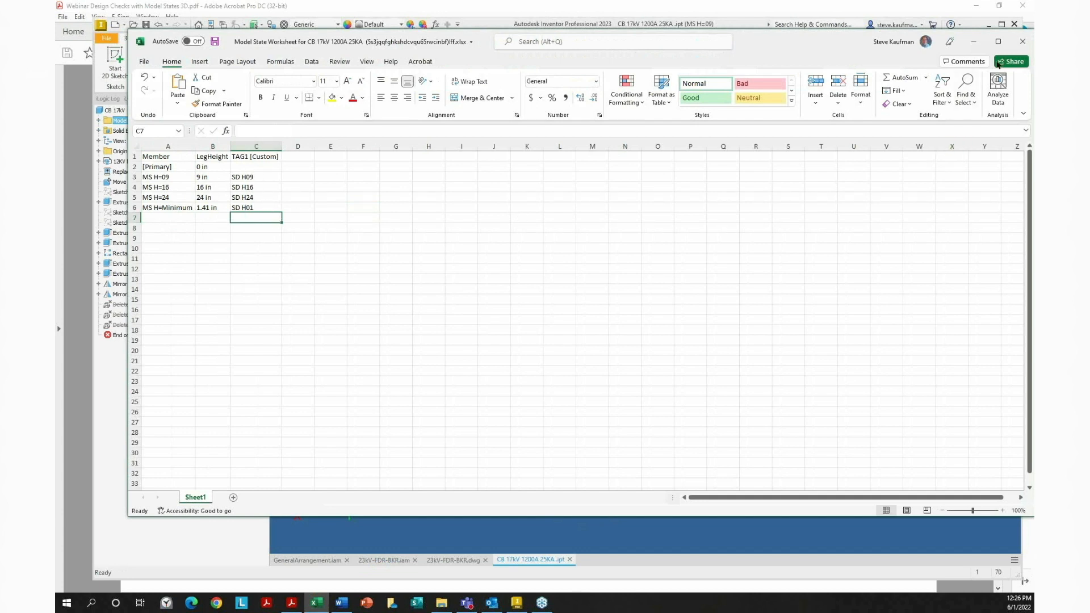
click(1021, 43)
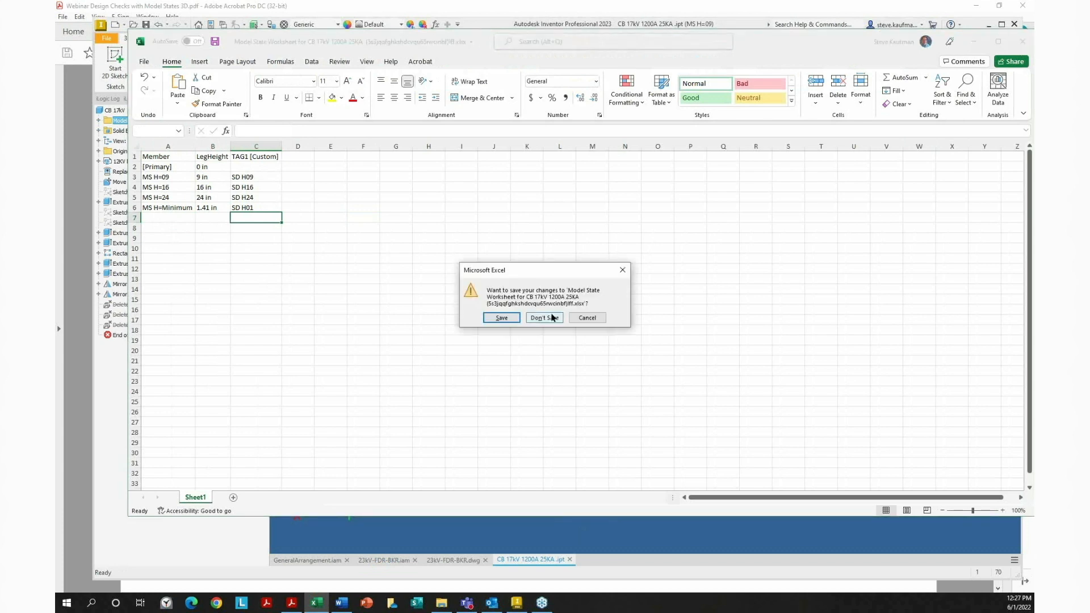
click(545, 318)
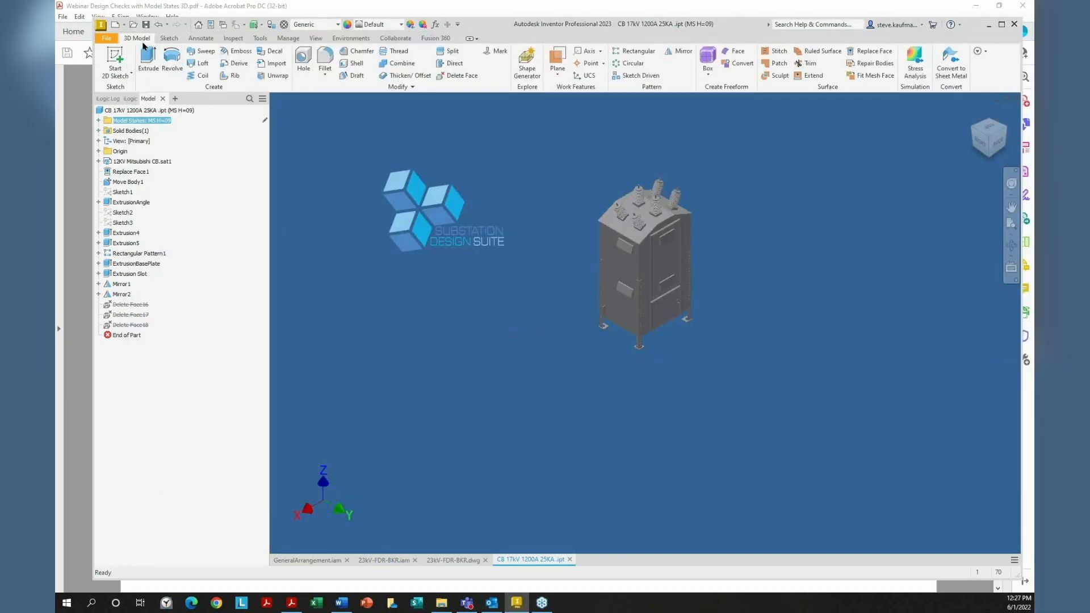
Open the TagPlate ModelStates.ipt part through File Open
click(133, 24)
scroll(568, 352, down, 2)
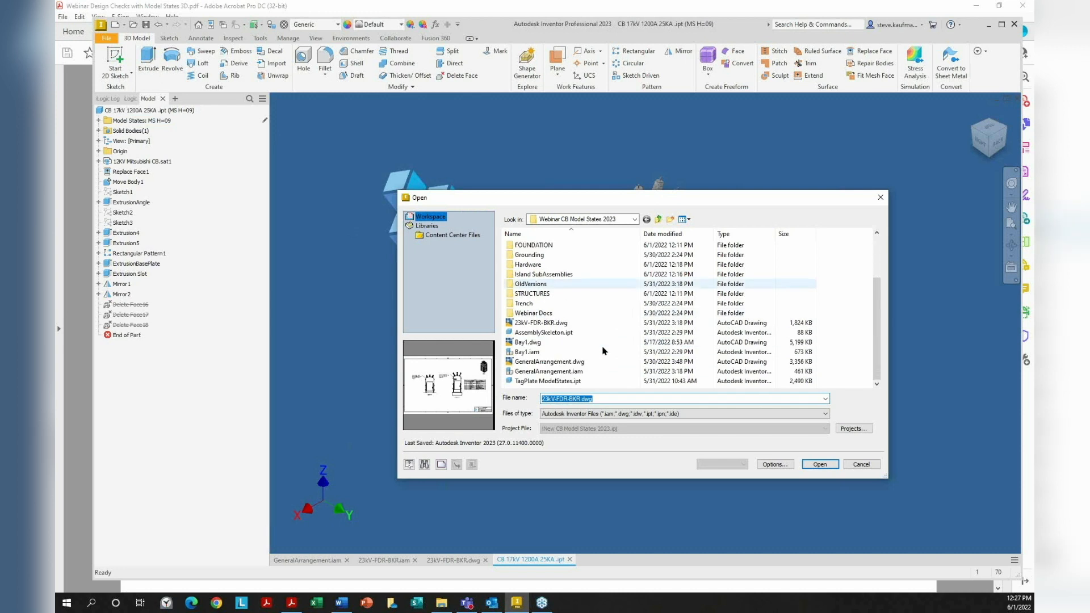
click(548, 381)
click(818, 465)
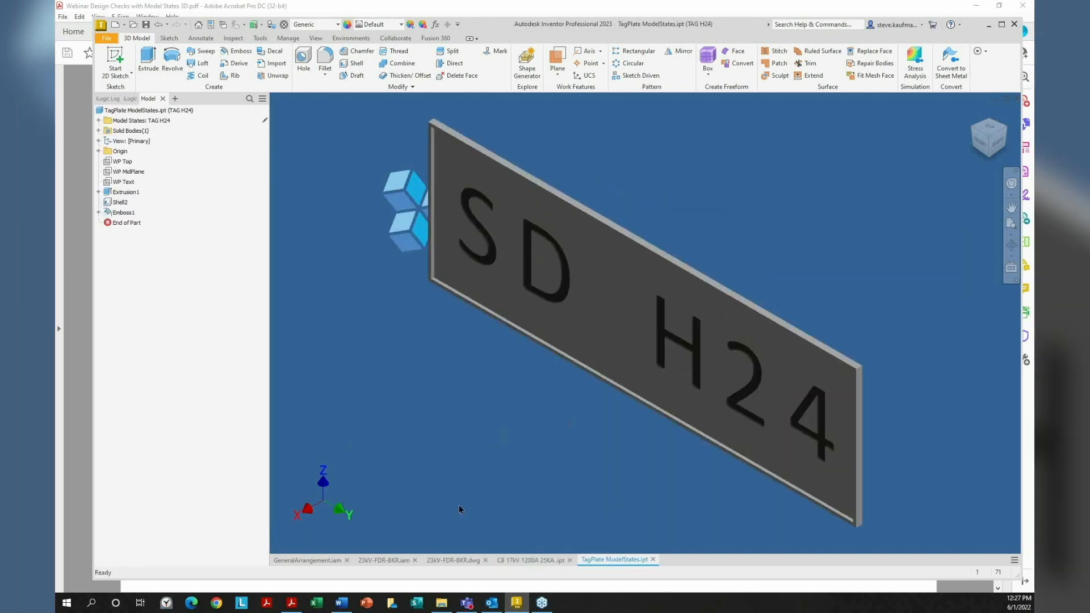
Cancel closing GeneralArrangement.iam and bring that assembly back to the front
click(347, 560)
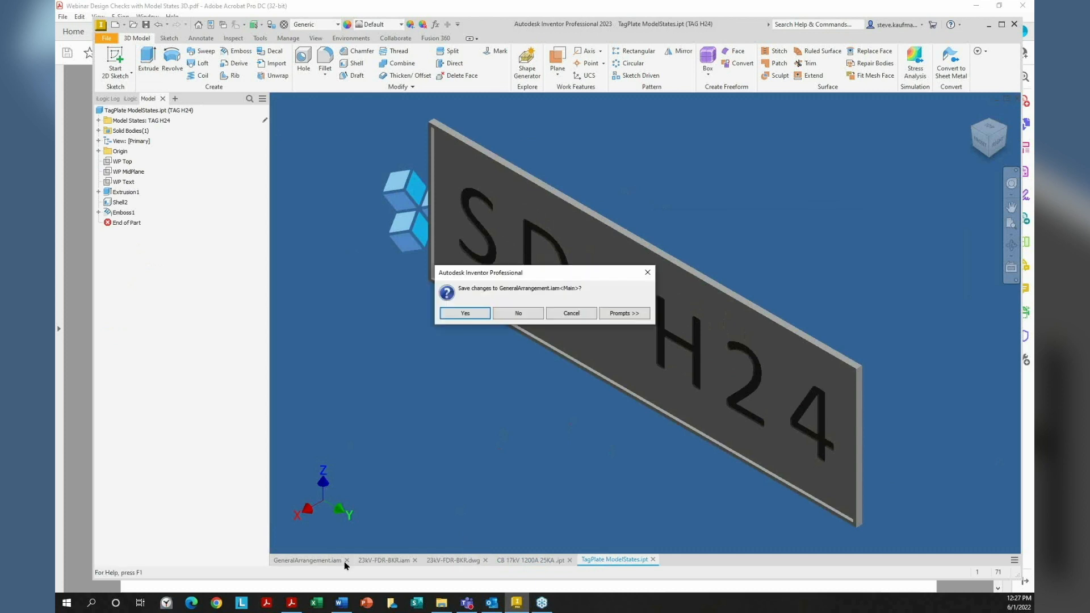
click(571, 313)
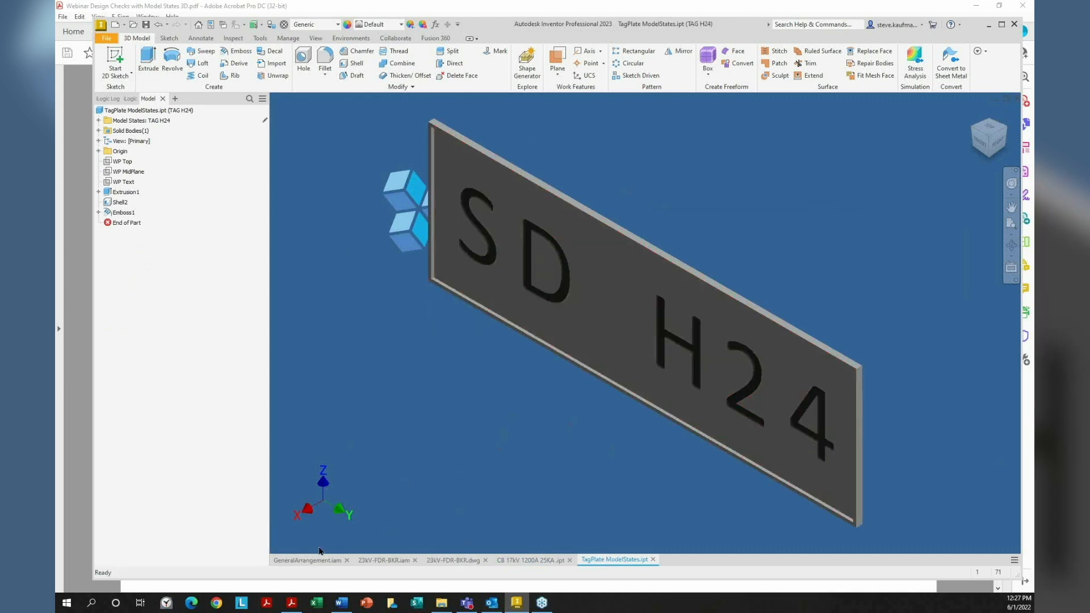
click(315, 561)
Select the breaker's SD H16 tag plate, find it in the browser and expand its node
scroll(360, 401, up, 8)
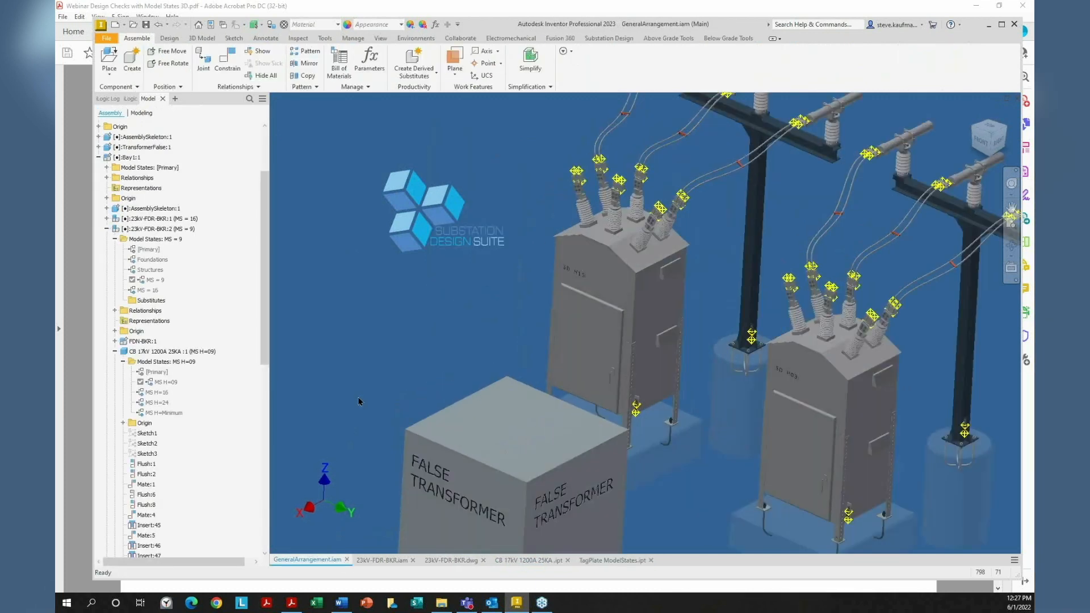
click(581, 370)
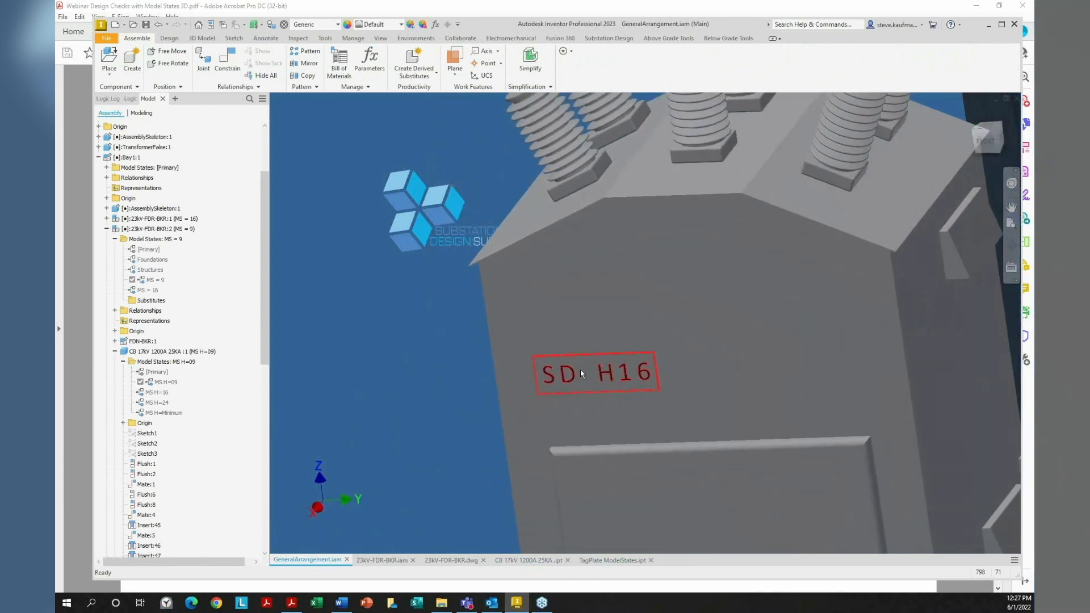
scroll(581, 369, down, 3)
scroll(580, 370, down, 3)
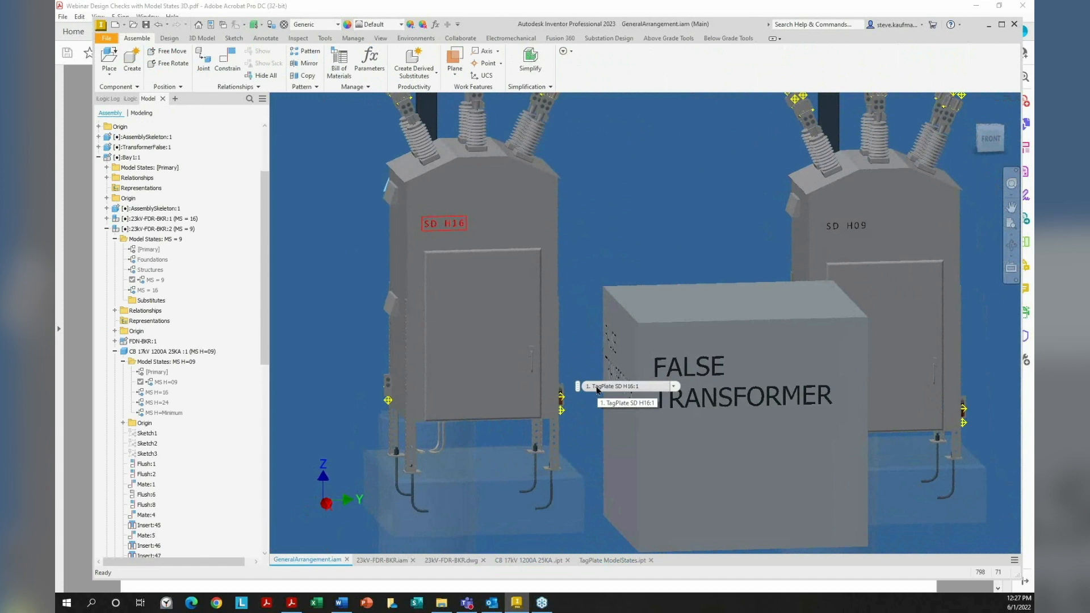
click(468, 232)
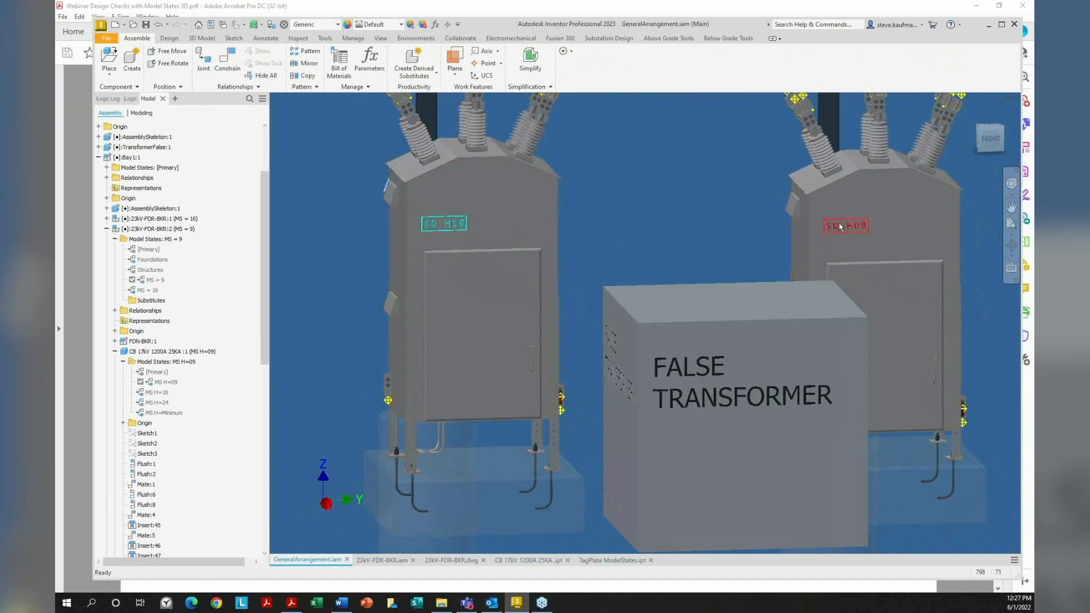
right_click(456, 225)
click(423, 238)
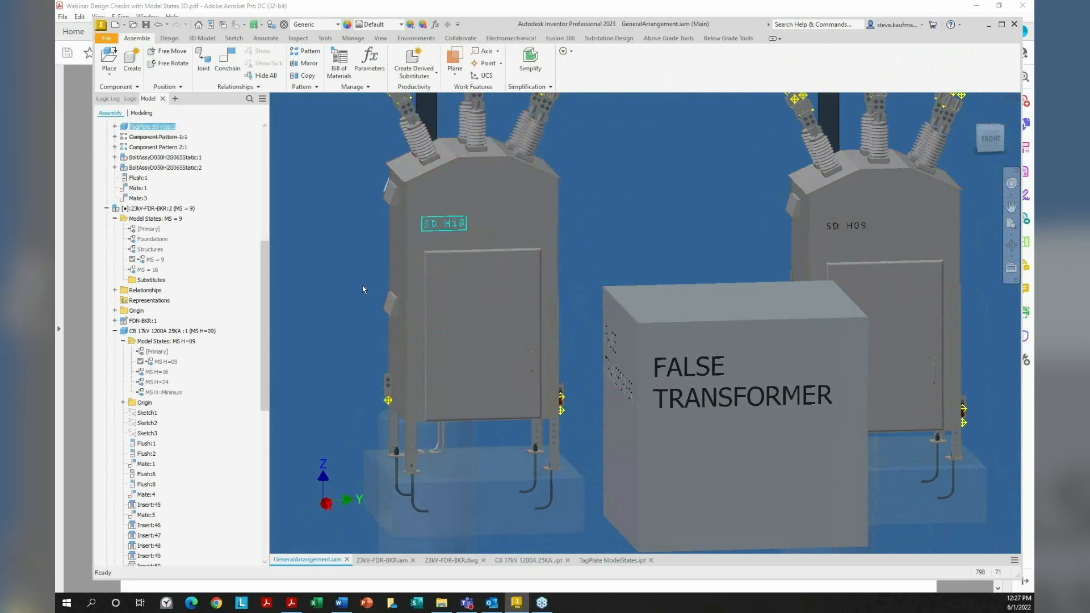
click(116, 127)
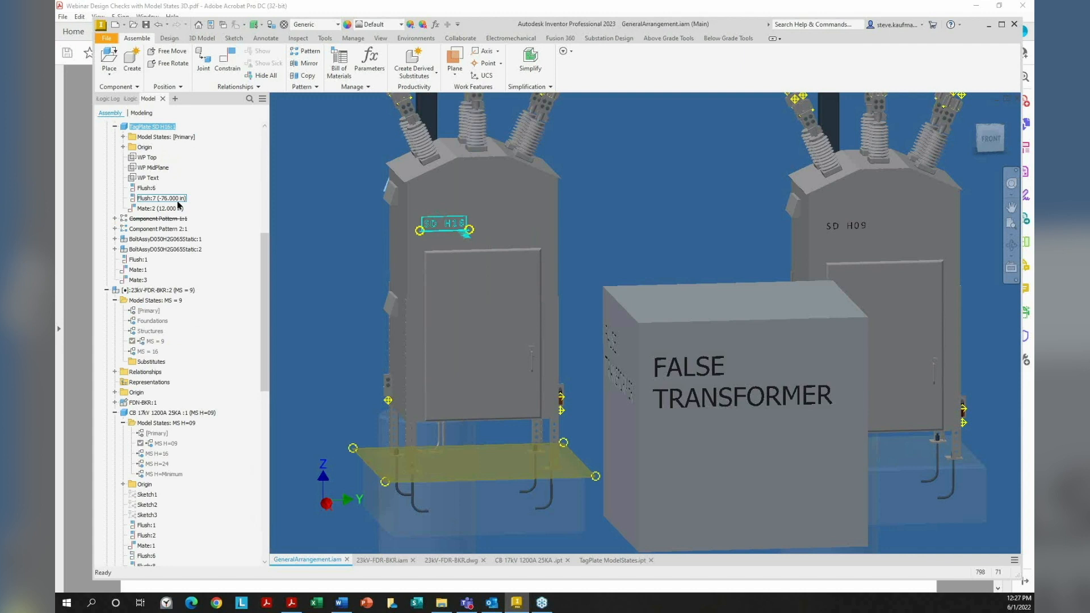
click(649, 163)
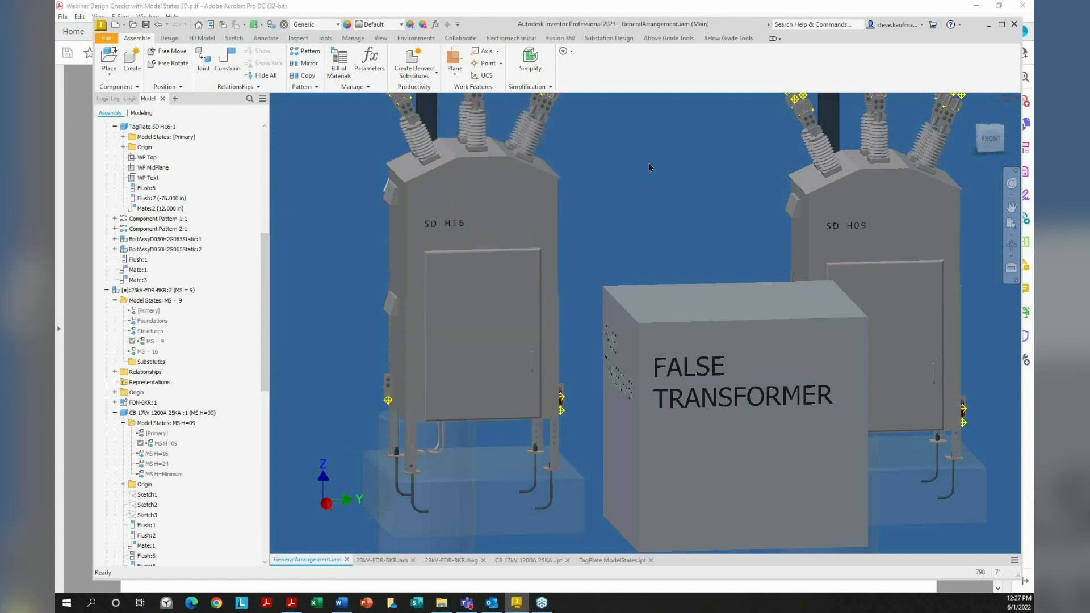
click(600, 562)
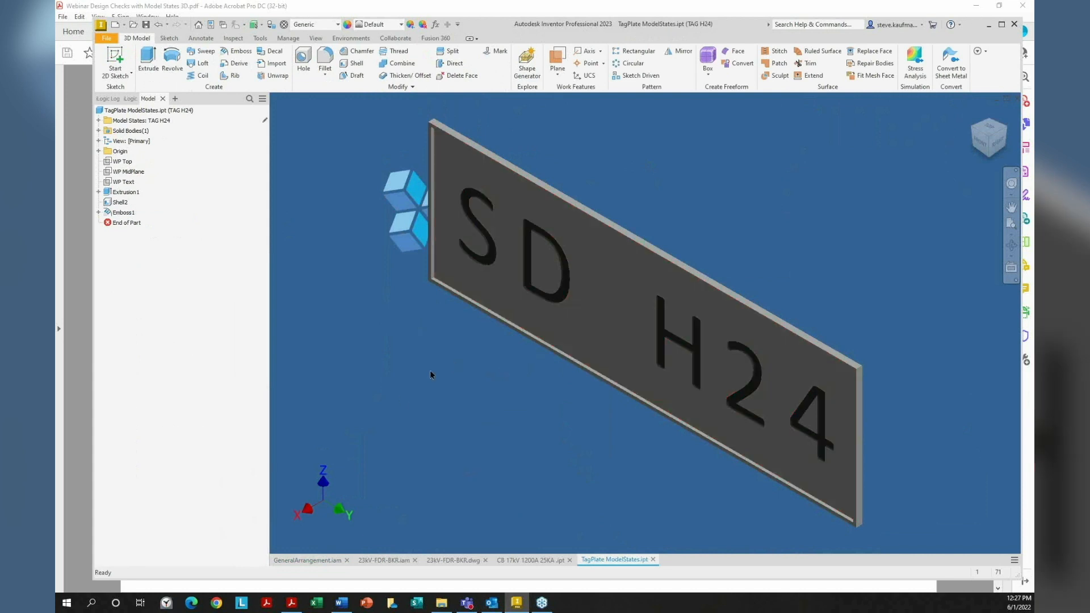
Activate model states TAG H16, then TAG H10, finishing on TAG Z16 so the plate reads SD Z16
click(98, 121)
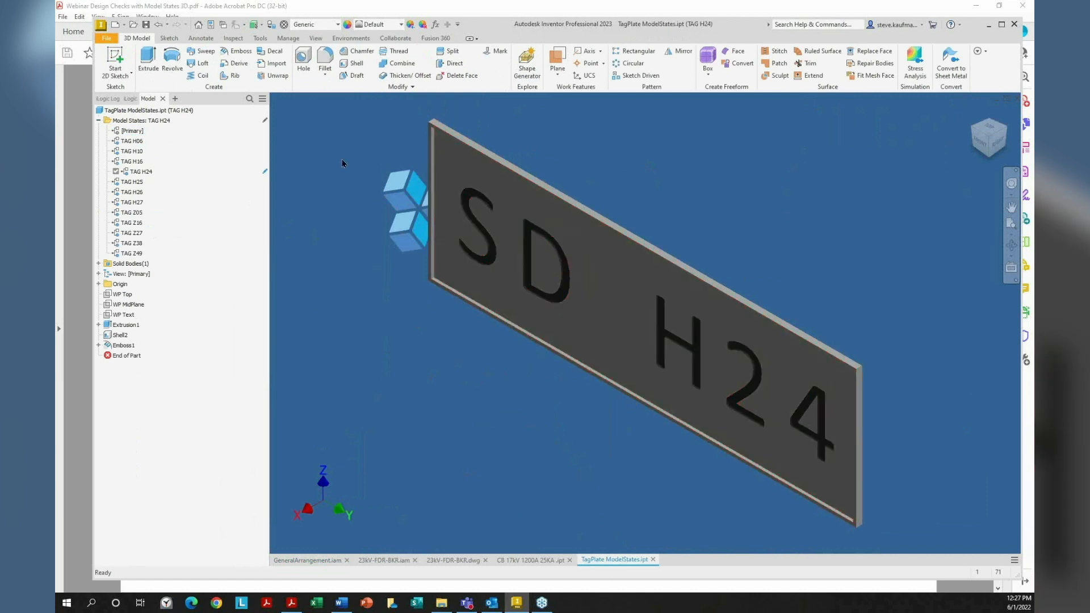
double_click(136, 162)
double_click(139, 151)
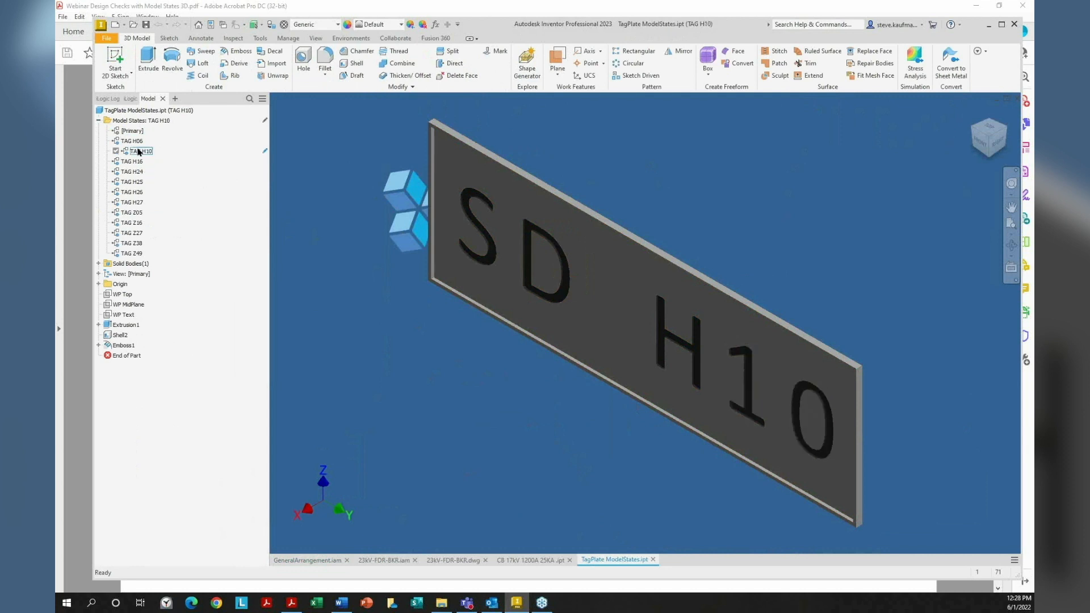
double_click(135, 222)
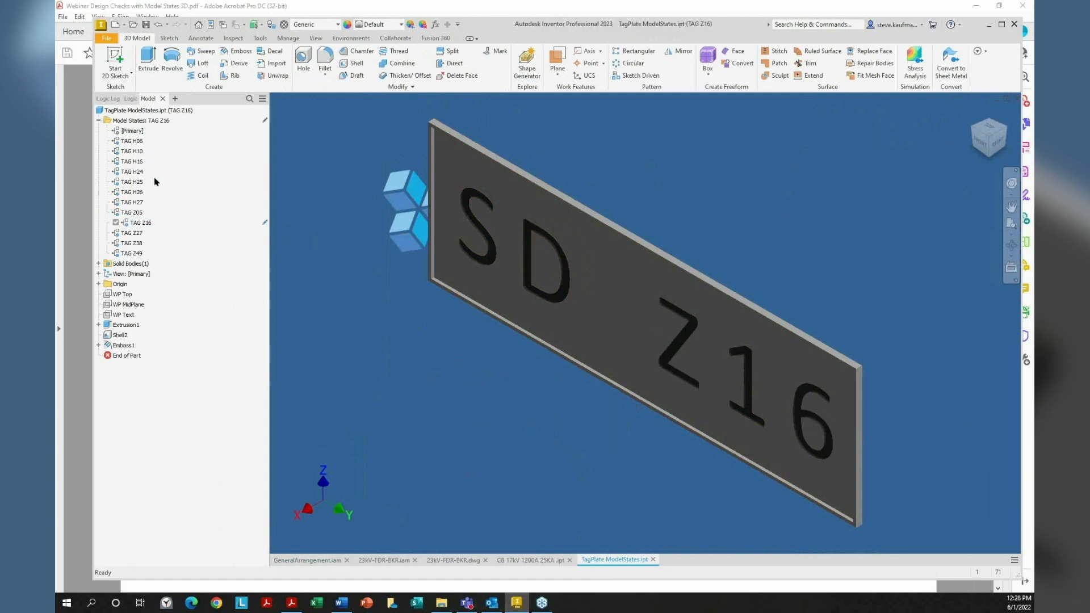
click(132, 173)
right_click(163, 122)
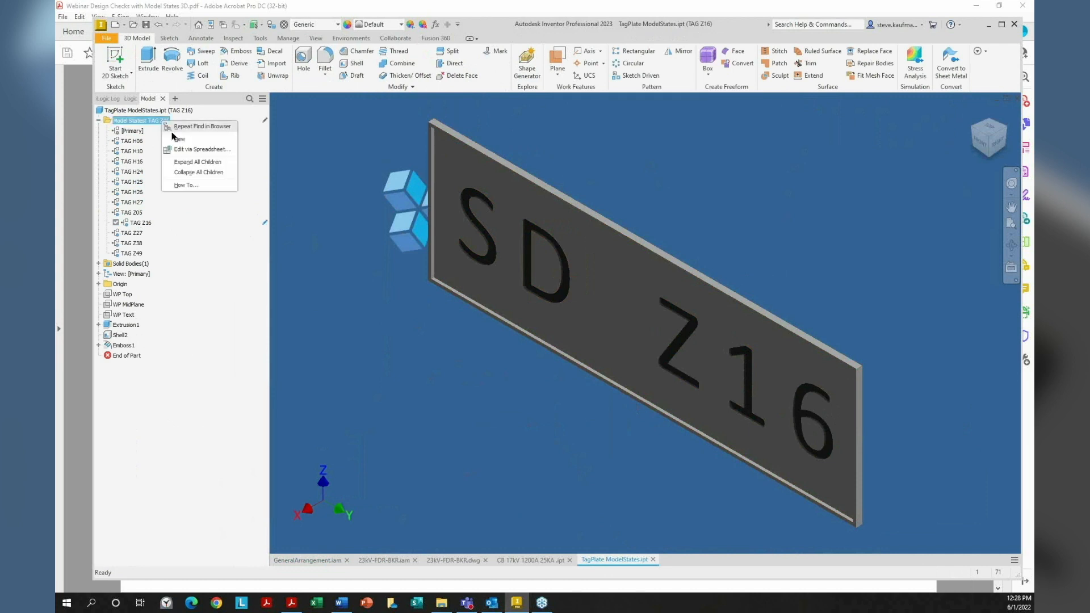
Open the TagPlate model states in Excel and autofit column G for ORANGE GROVE SUBSTATION
click(187, 149)
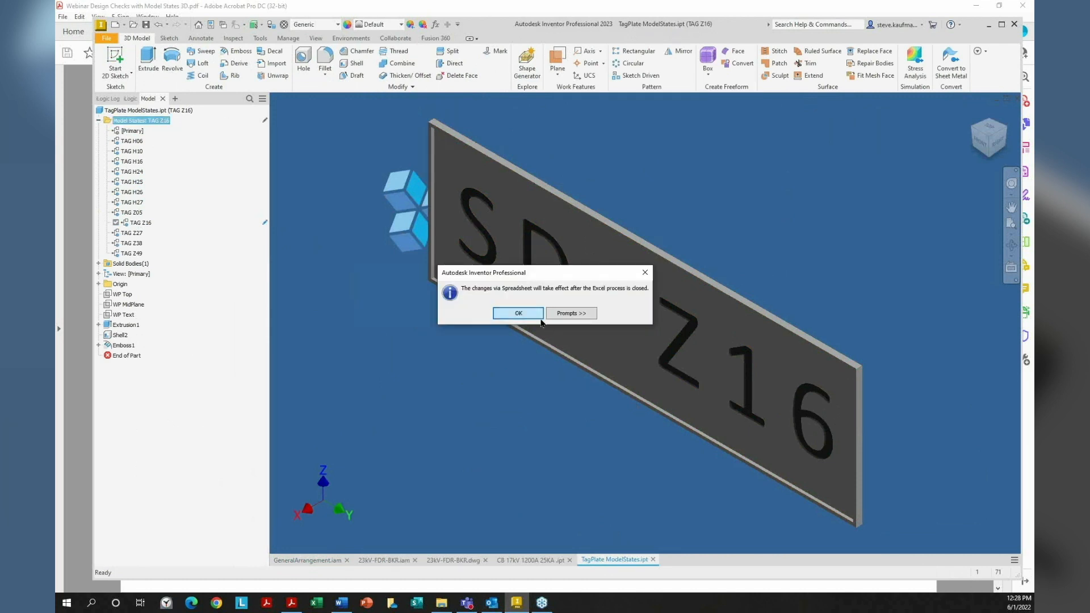
click(518, 313)
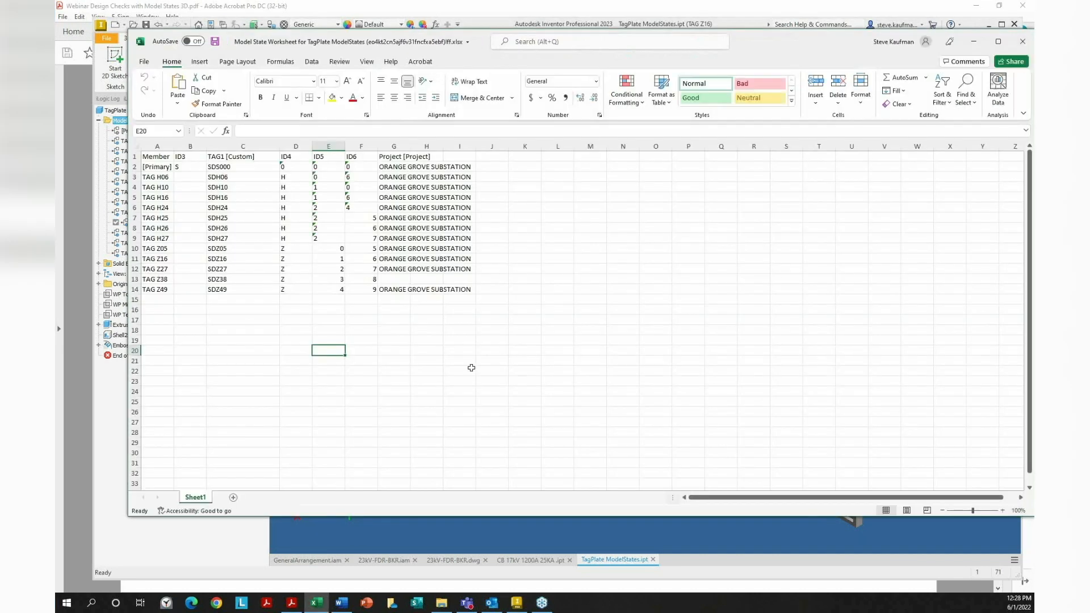
click(342, 332)
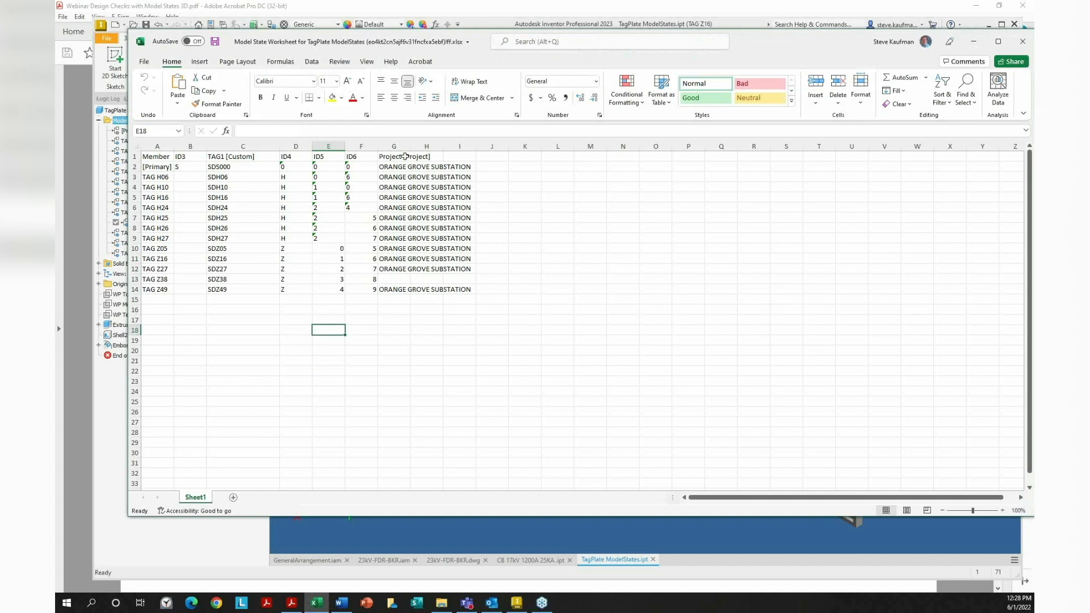
double_click(409, 147)
click(413, 279)
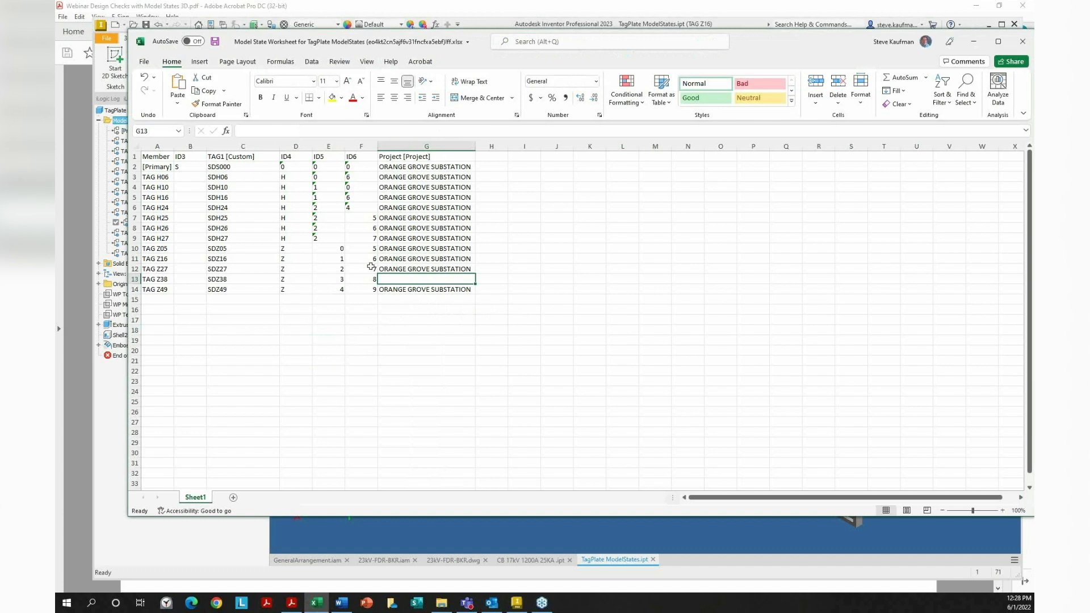
Inspect the A14 member-name formula and autofit column A to the member names
click(164, 290)
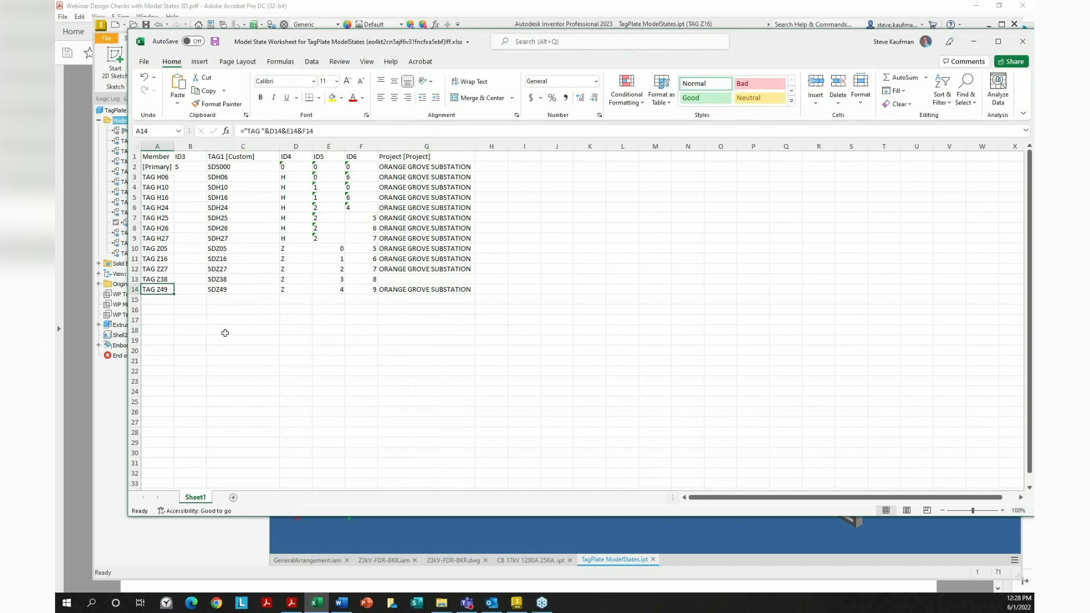
key(F2)
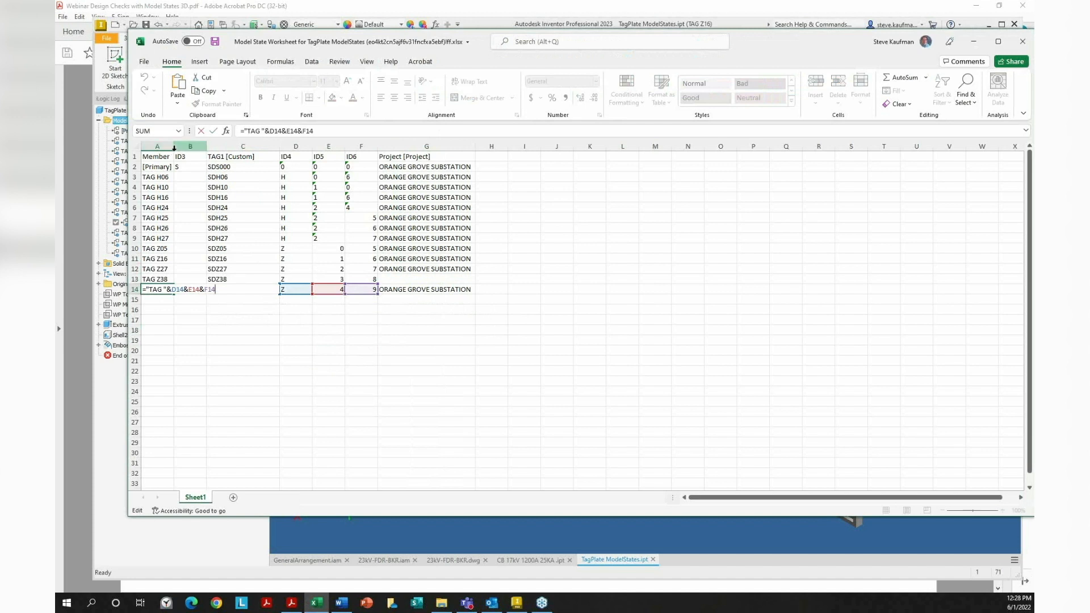
key(Return)
click(231, 360)
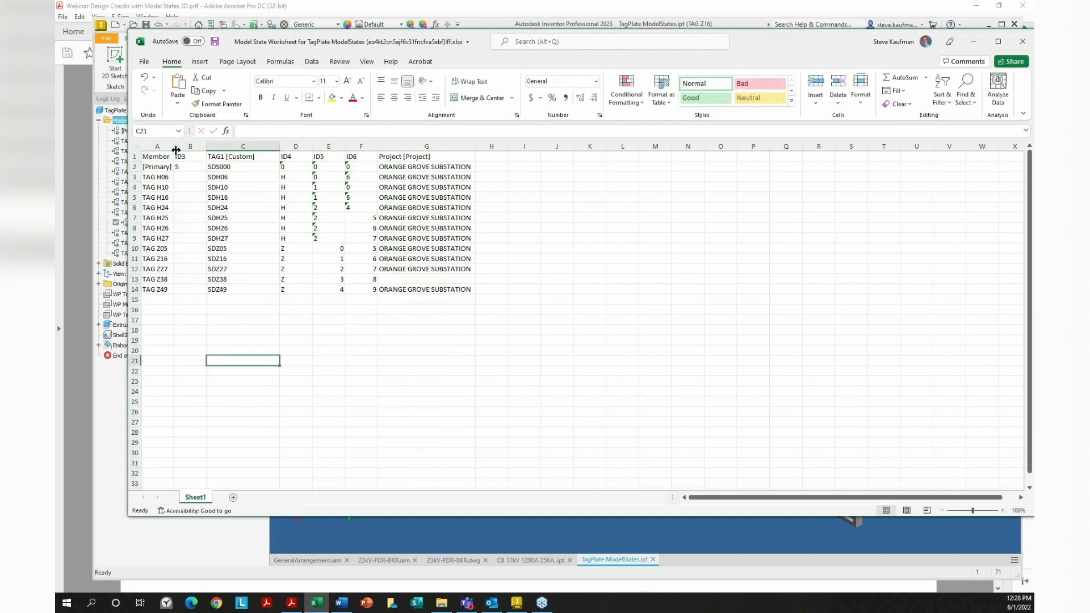
double_click(173, 146)
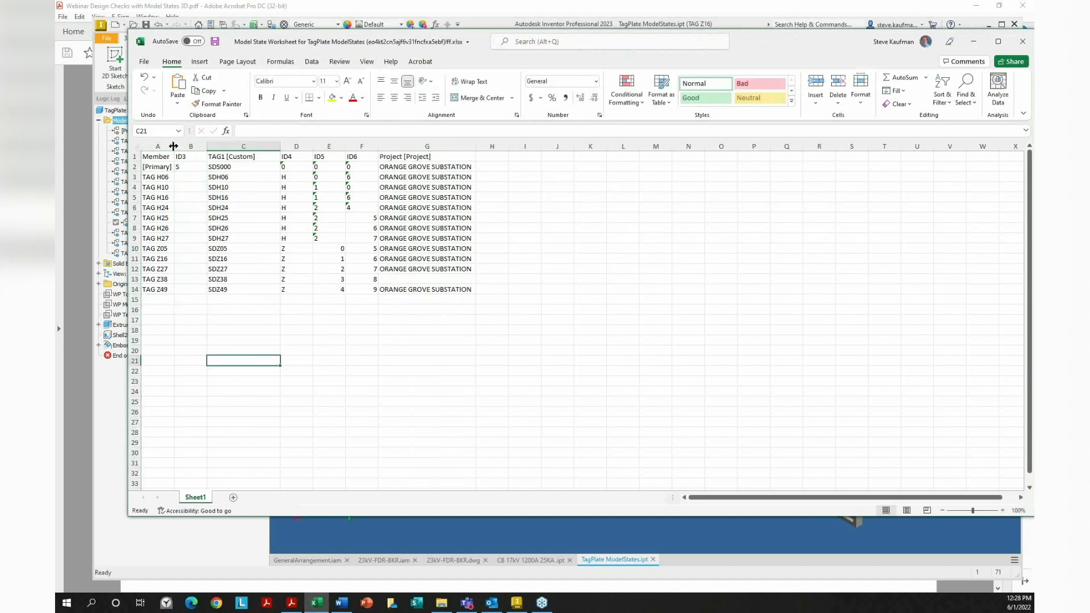
click(146, 289)
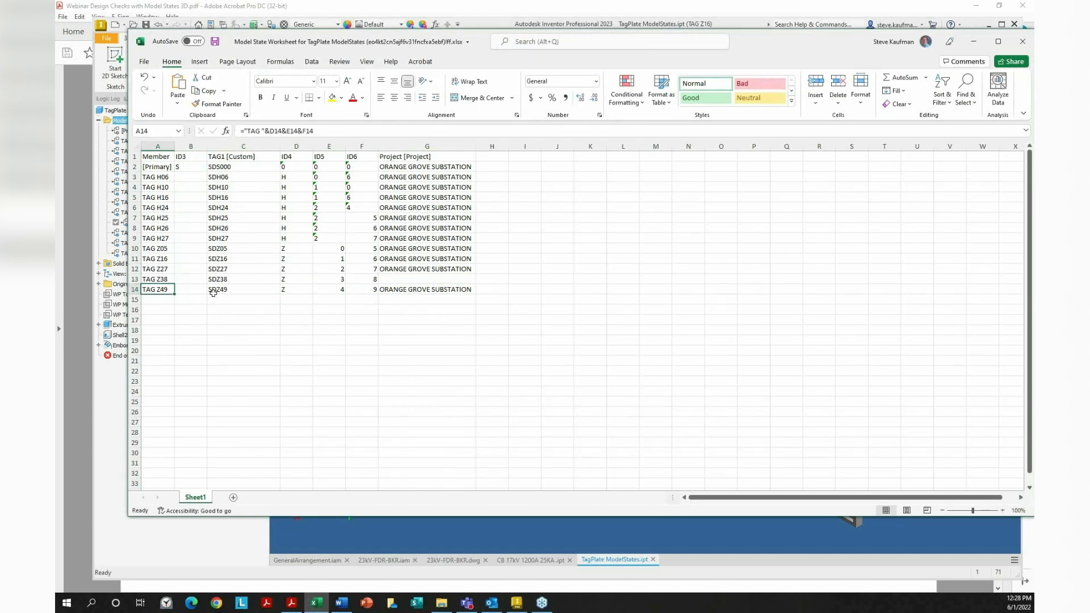
Inspect the C14 tag-text formula and the E14 ID5 increment formula
click(232, 289)
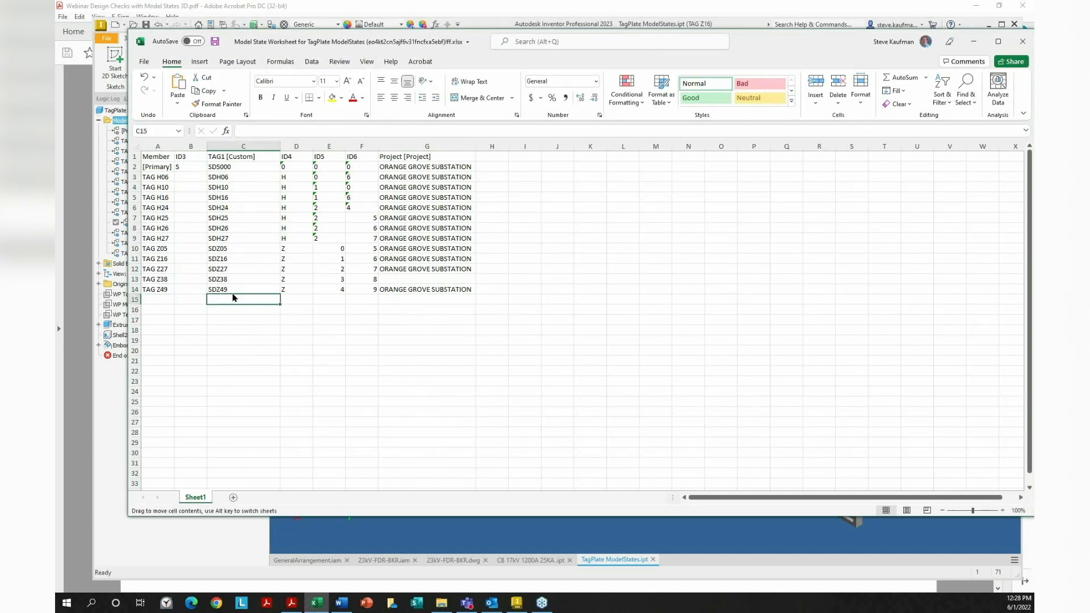
double_click(233, 289)
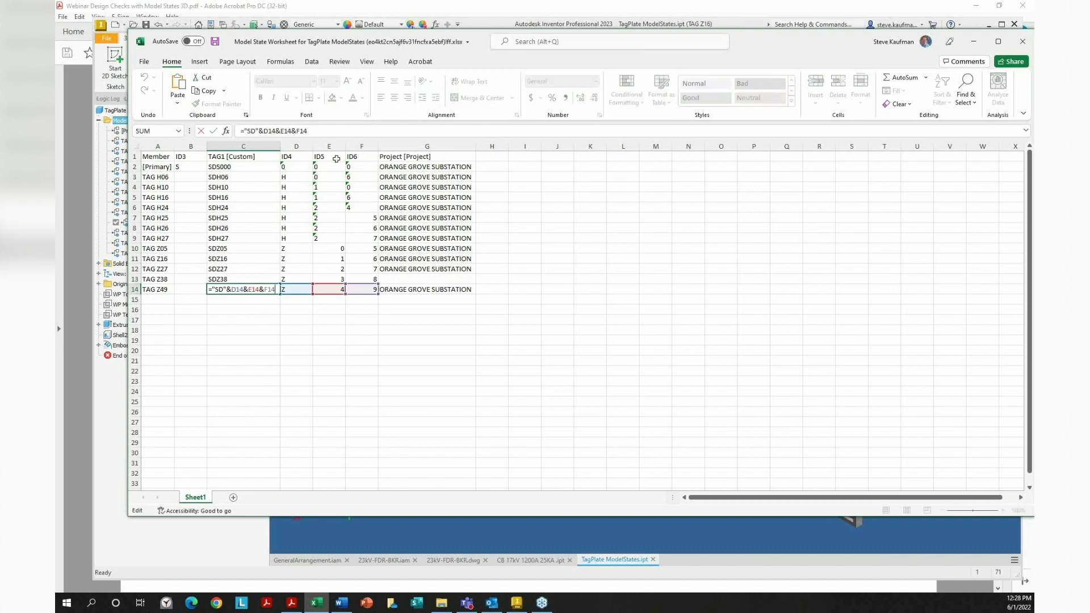
click(307, 319)
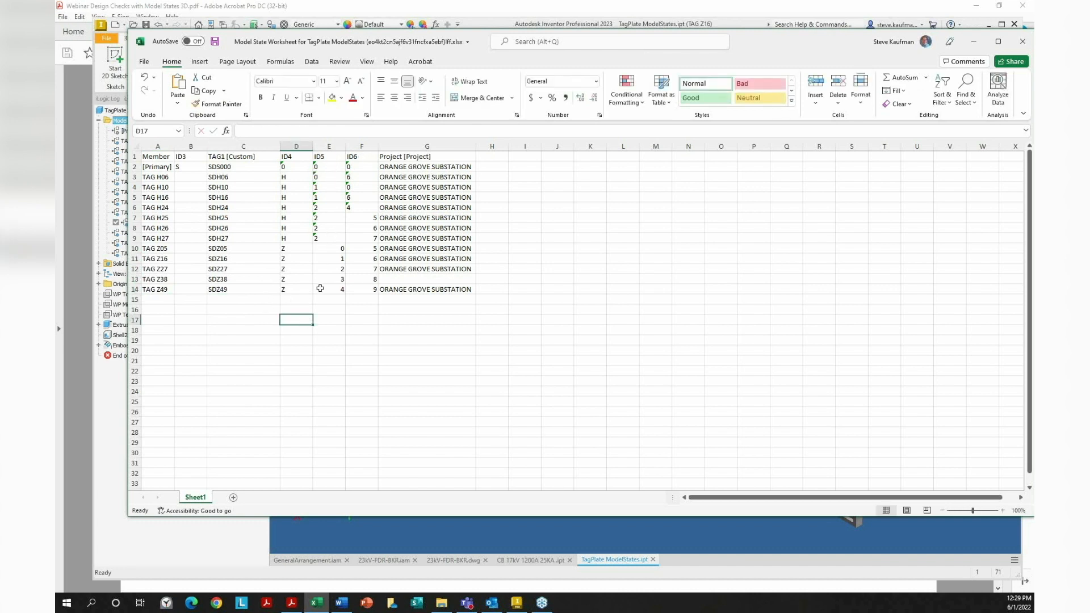
click(341, 291)
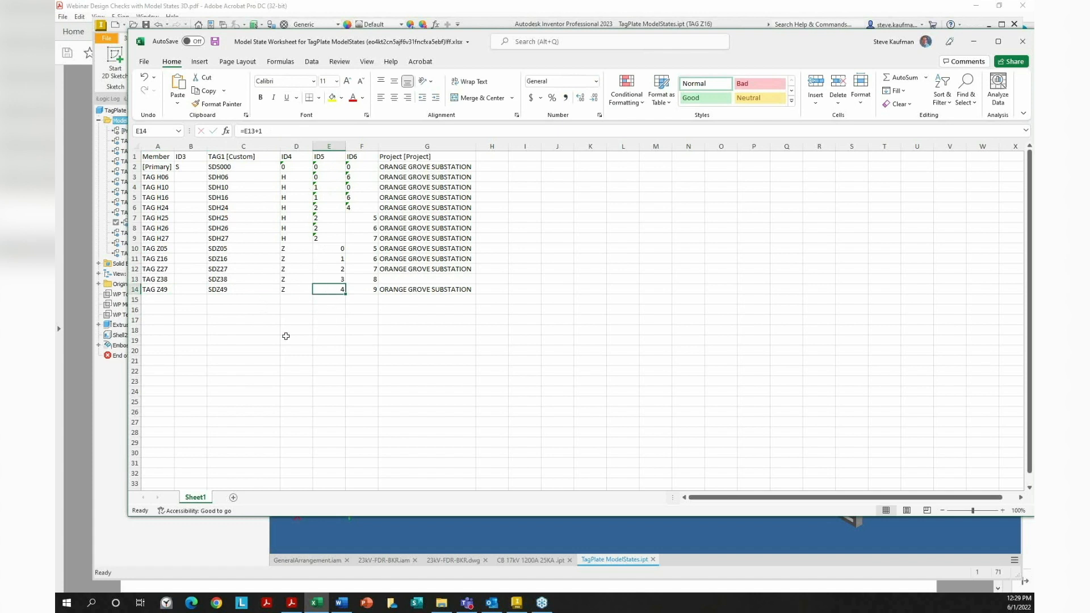
key(F2)
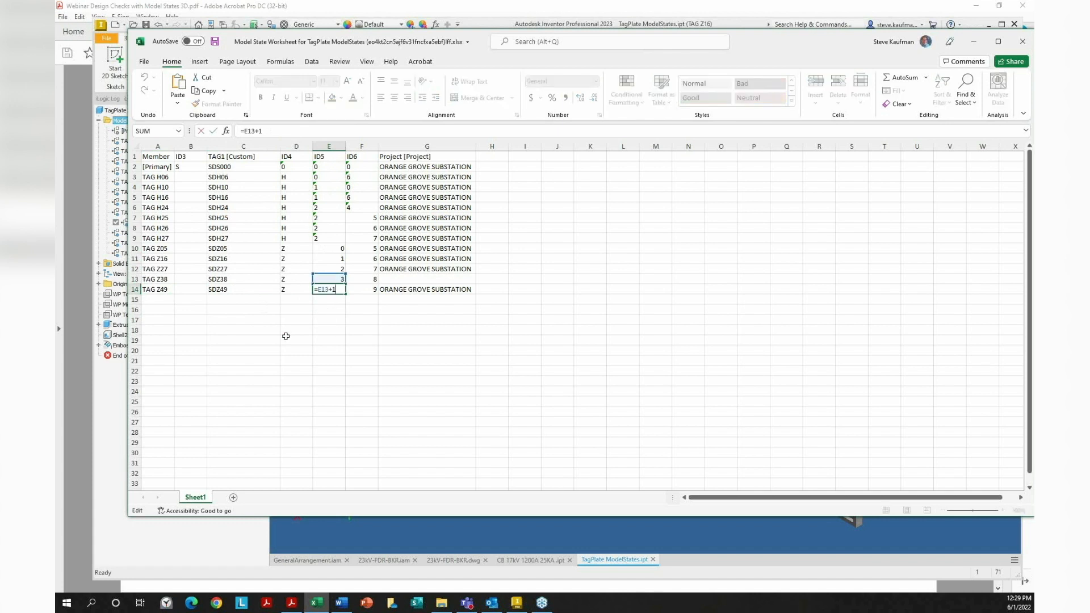
click(292, 339)
click(331, 336)
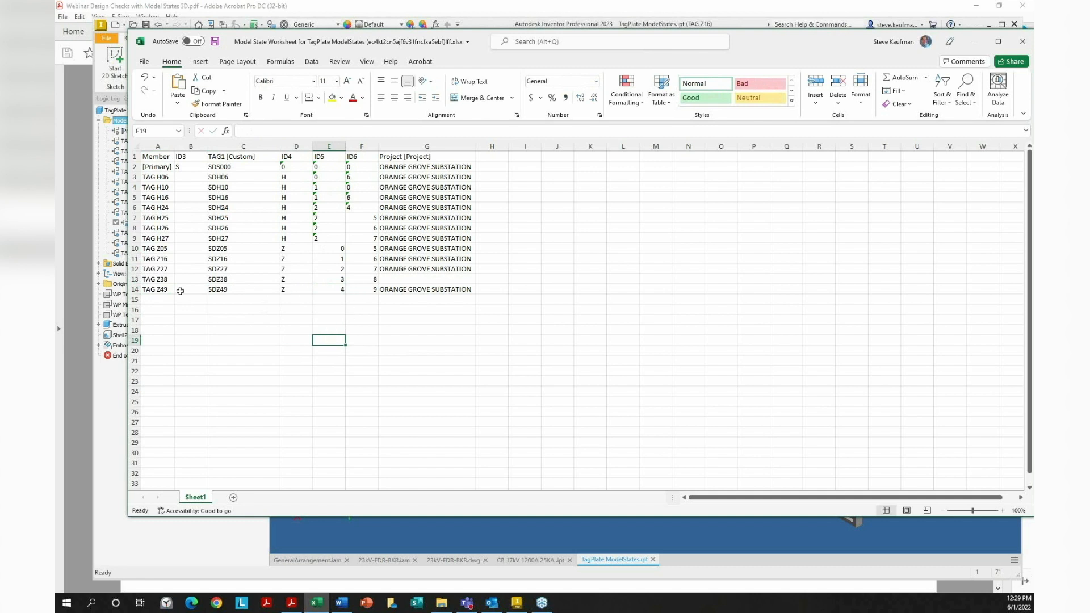
Fill the TAG Z49 row A14:G14 down through row 18 to add four new members
click(155, 288)
drag(155, 289, 476, 336)
click(397, 352)
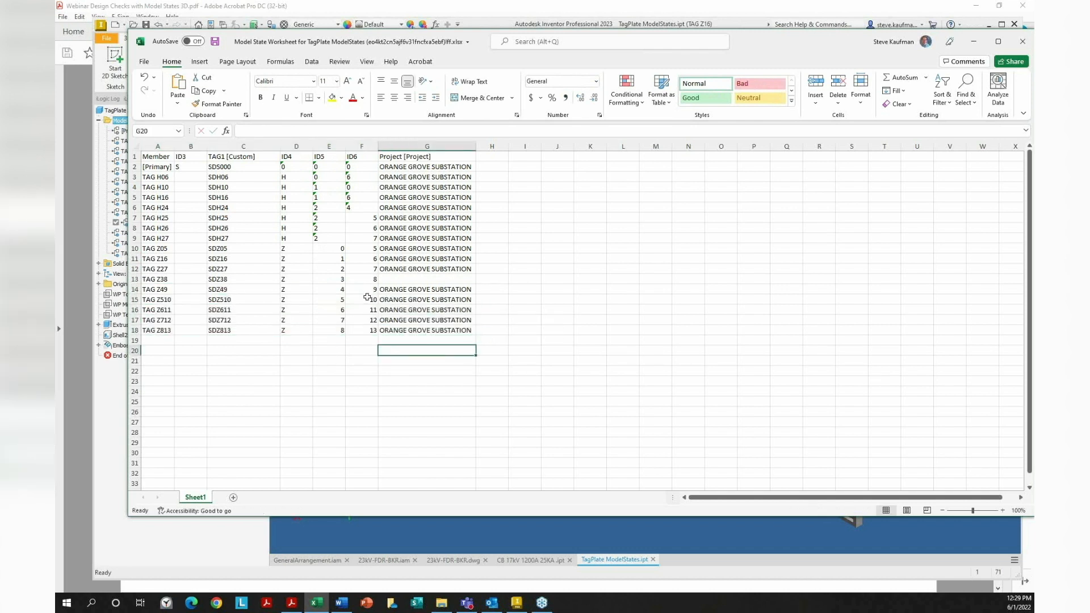
Set the F15 ID6 value to 0 and save the workbook
click(366, 296)
text(0)
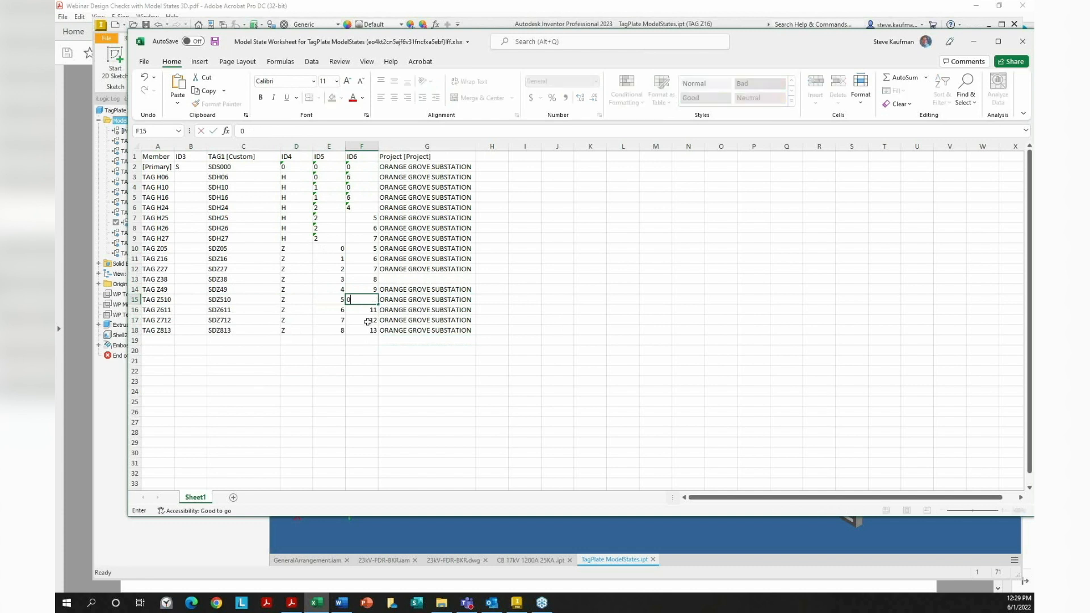
key(Return)
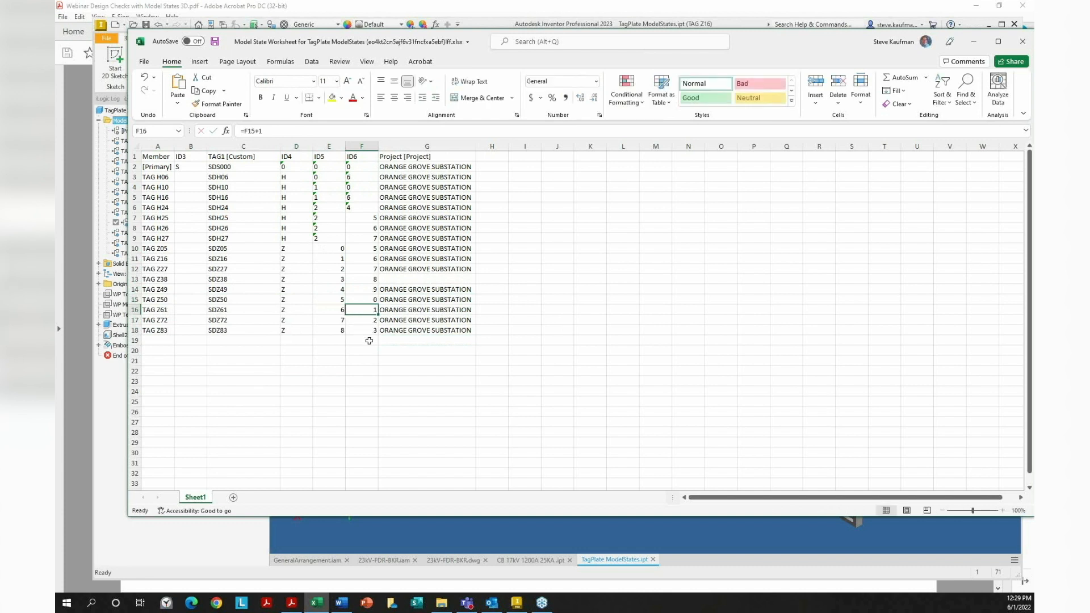
click(401, 379)
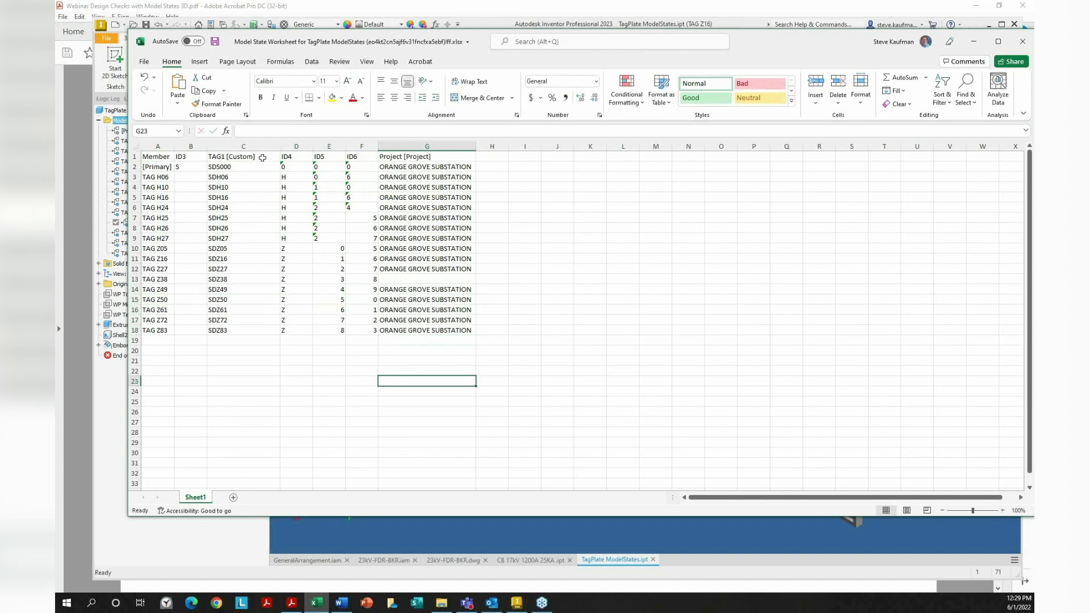
click(215, 42)
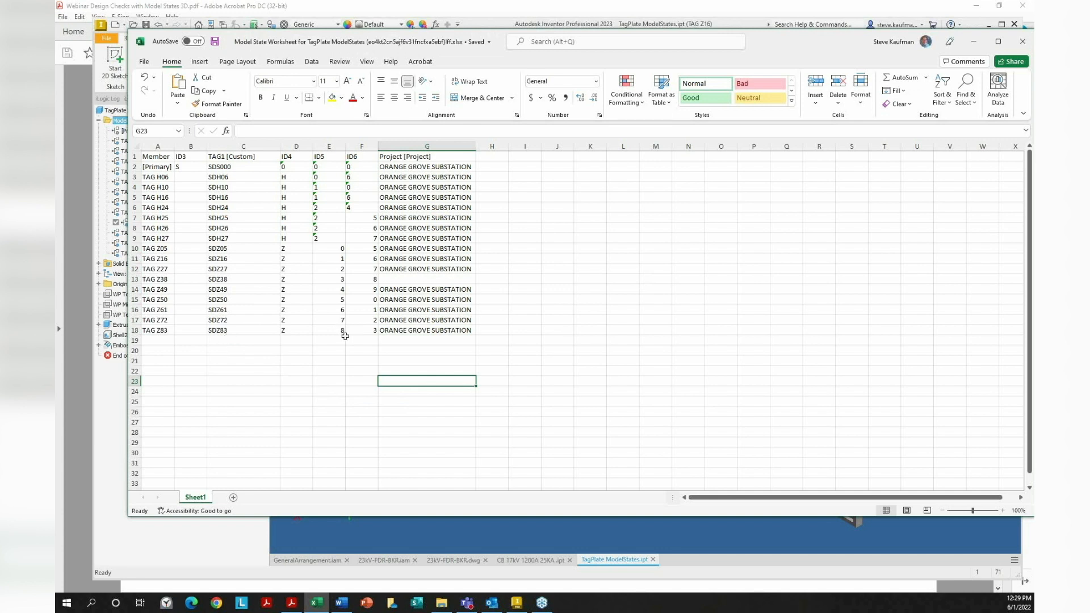
Close Excel so the new TAG Z50–Z83 states reach Inventor, then activate TAG Z72
click(1023, 41)
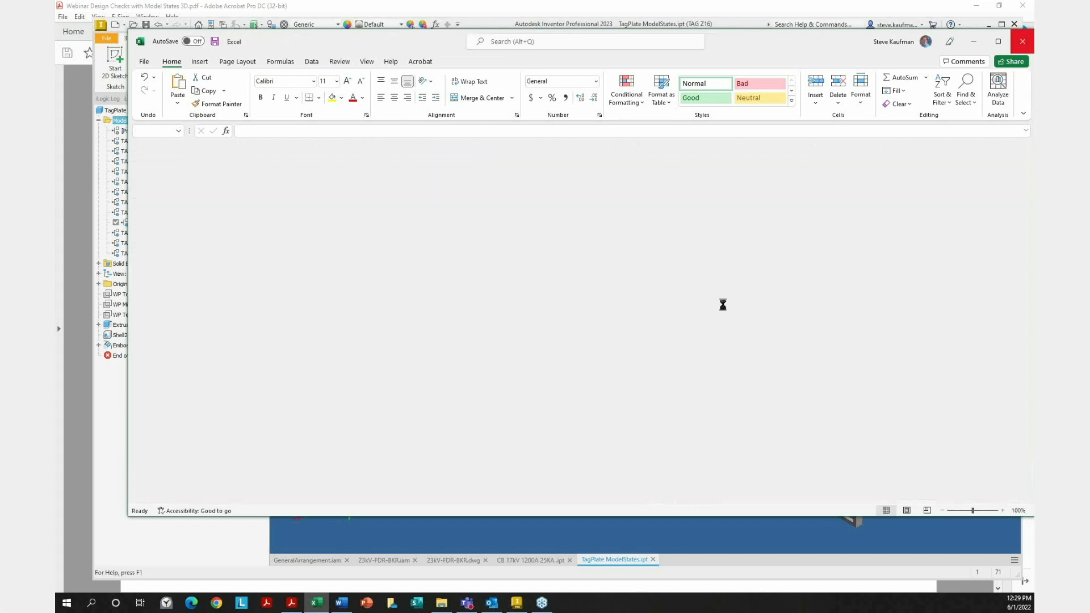
click(135, 295)
double_click(135, 285)
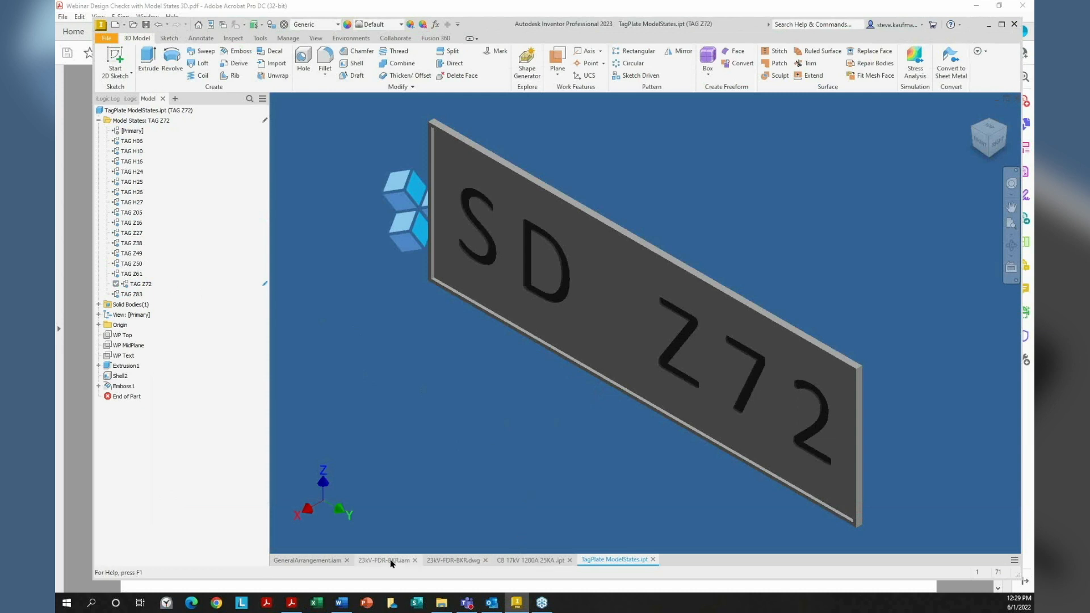
Bring the webinar PDF in Adobe Acrobat to the front
mouse_move(390, 563)
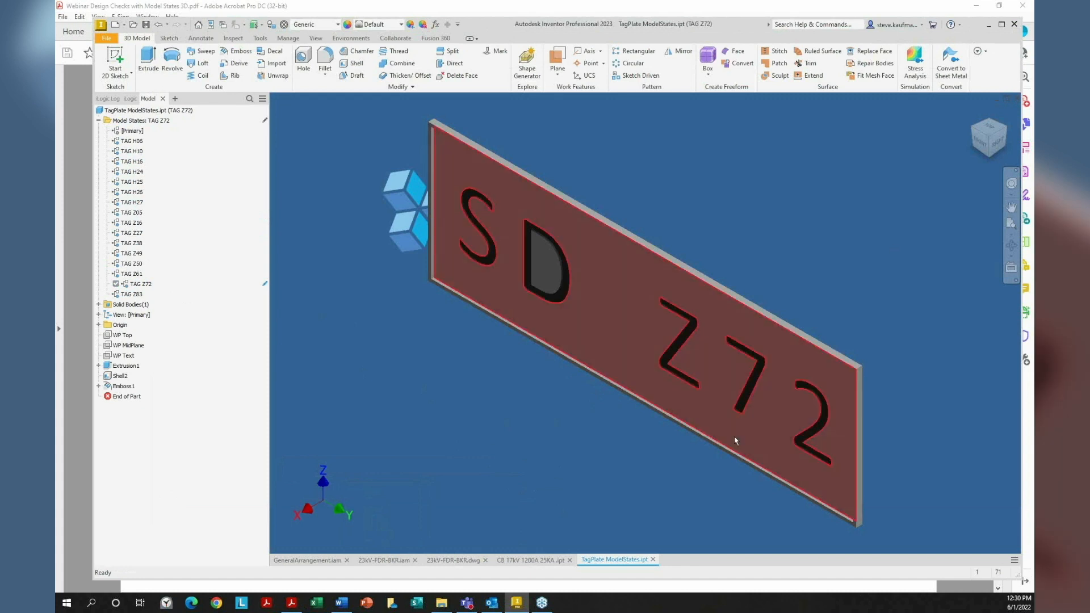
click(290, 603)
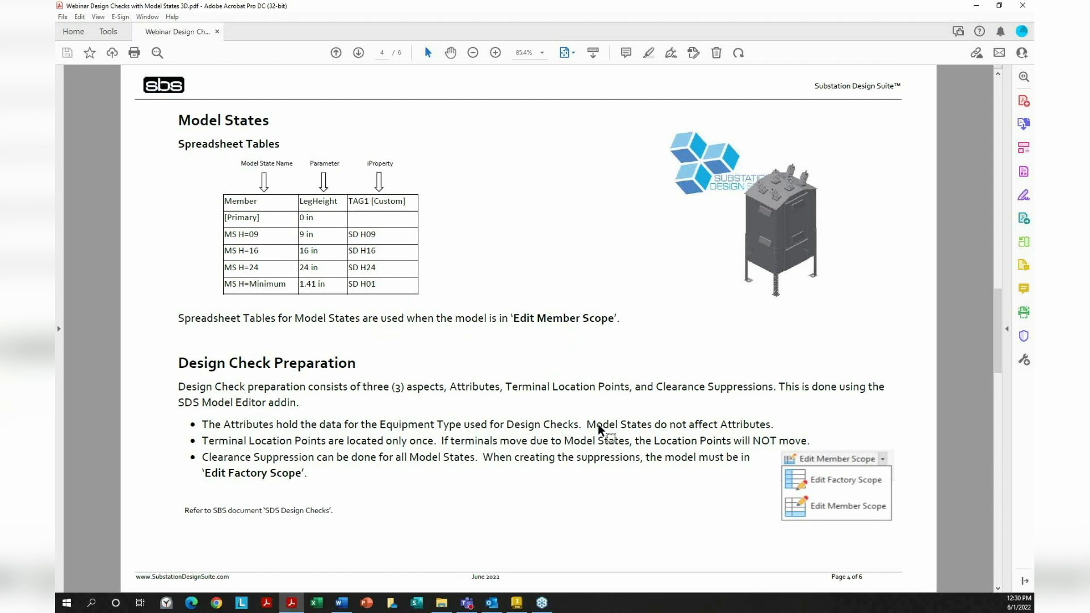
Highlight the 'Edit Factory Scope' and 'Edit Member Scope' text in the PDF, then minimize Acrobat
drag(202, 476, 301, 476)
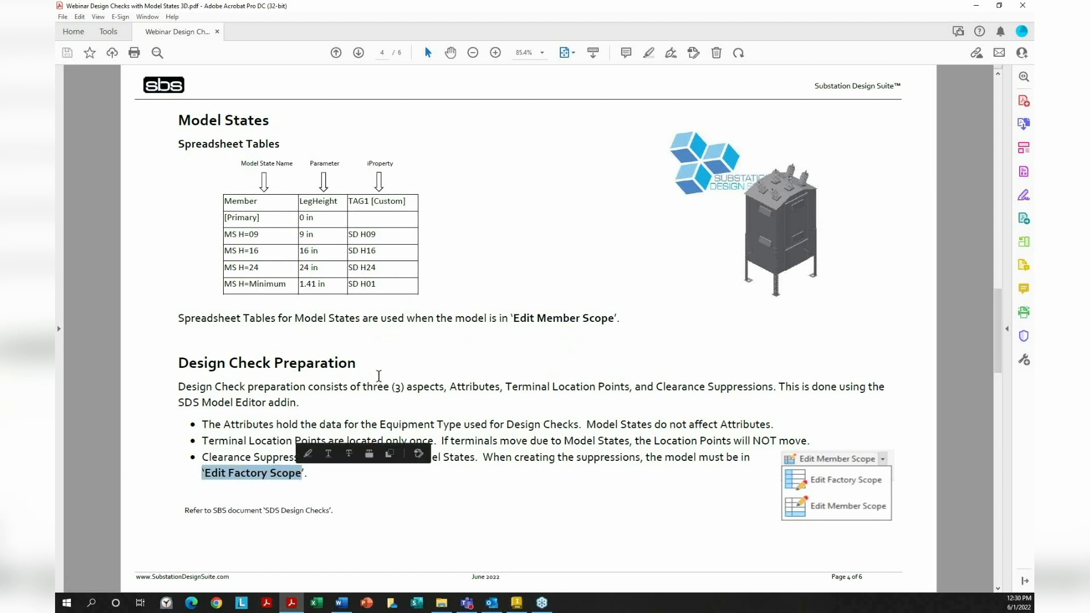
drag(512, 318, 630, 321)
click(645, 351)
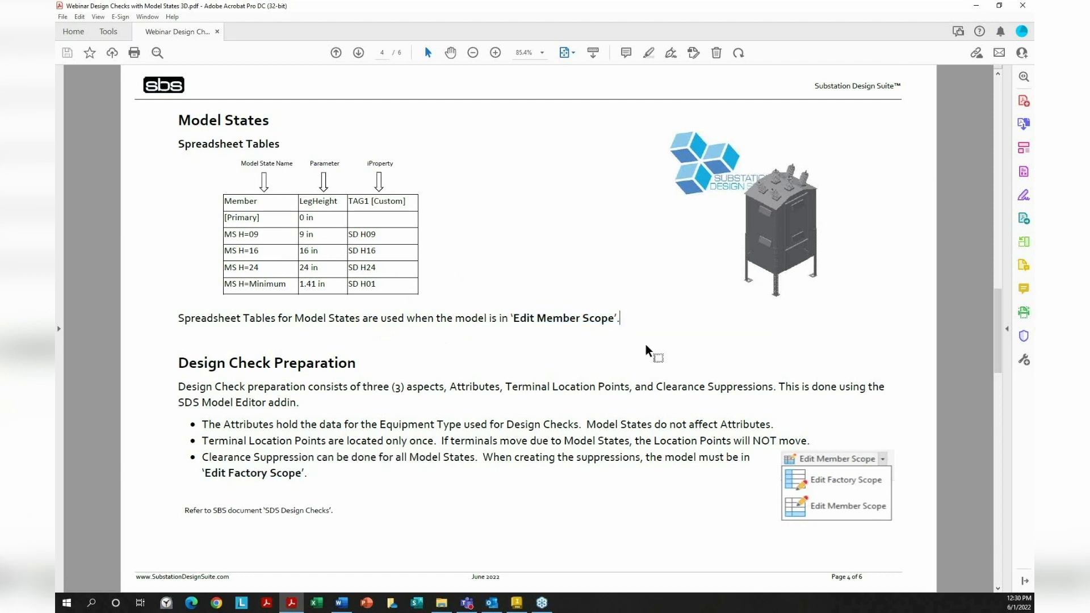
click(976, 7)
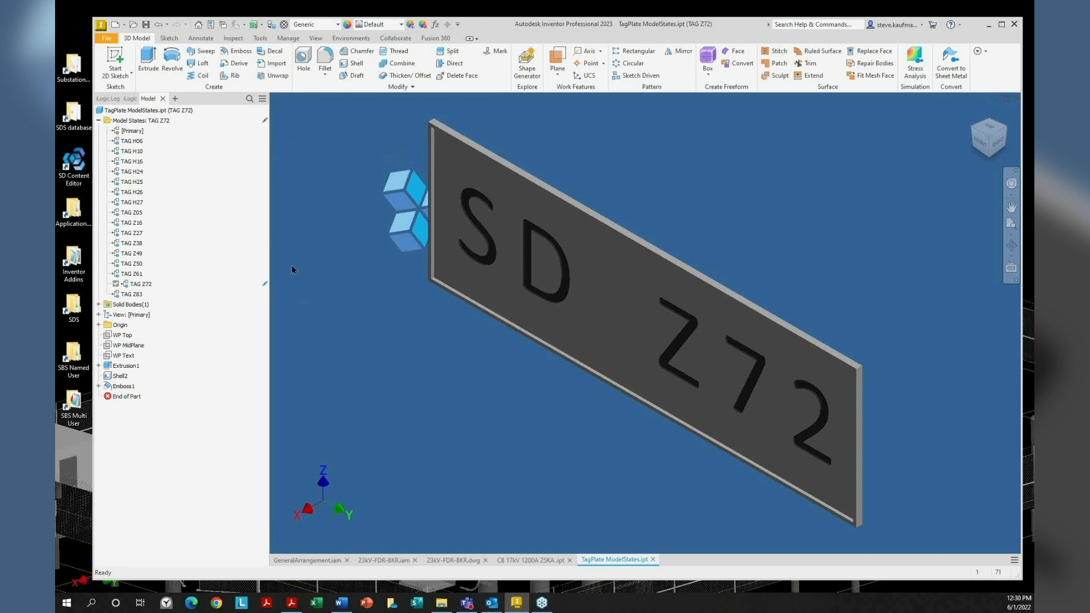
Narrow the model browser and switch the tag plate to Edit Factory Scope
drag(271, 258, 216, 279)
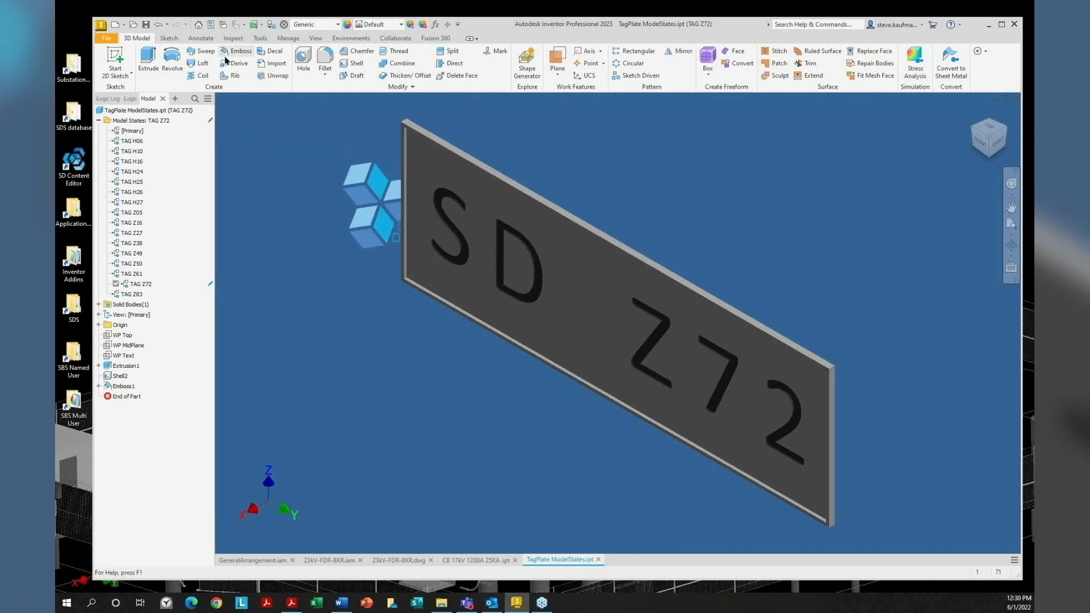
click(288, 39)
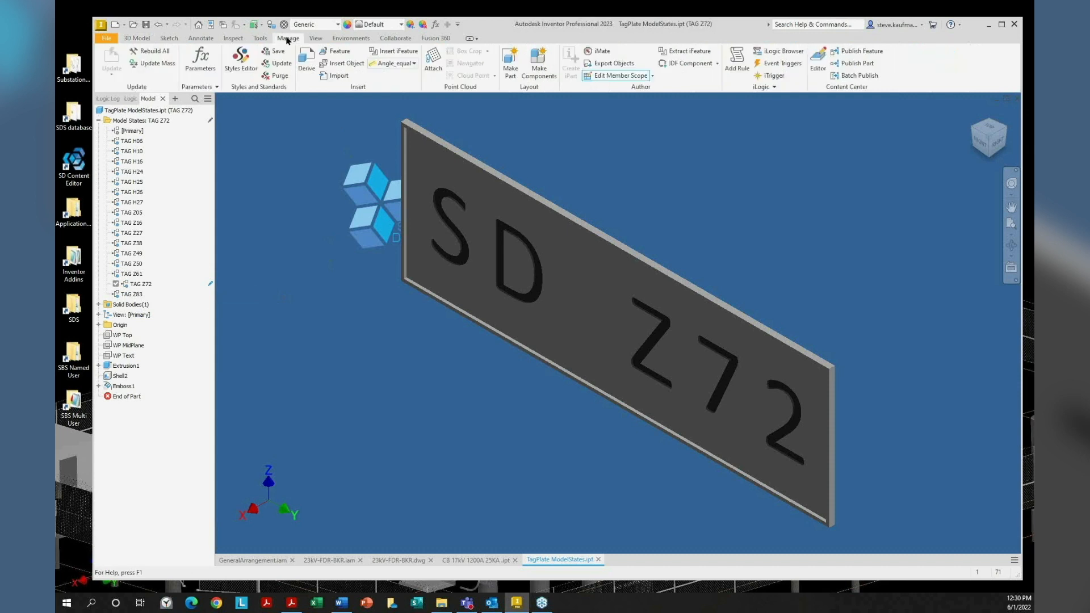
click(652, 76)
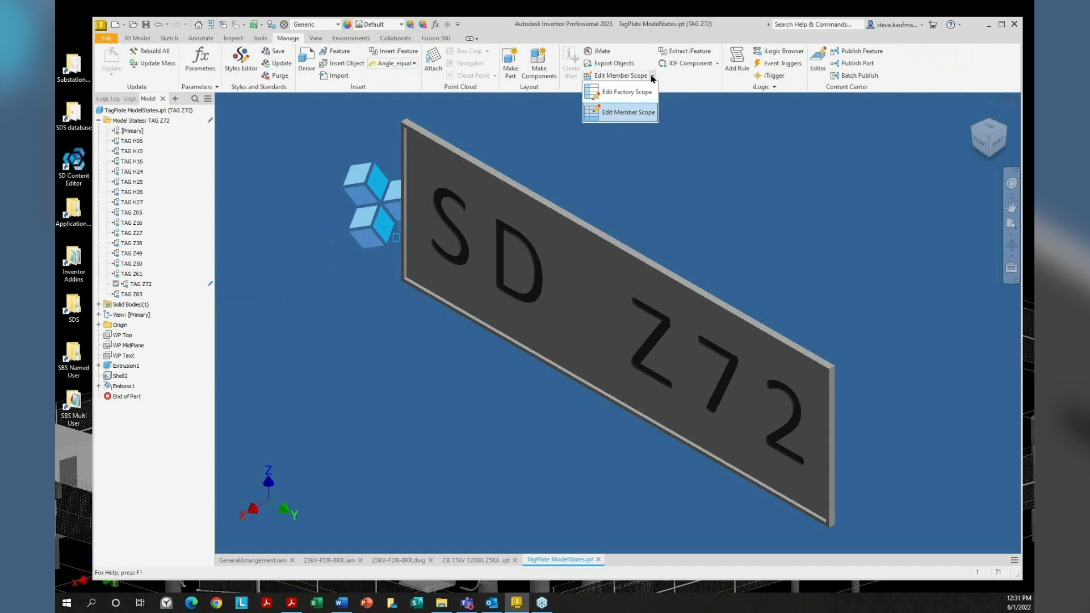
click(401, 458)
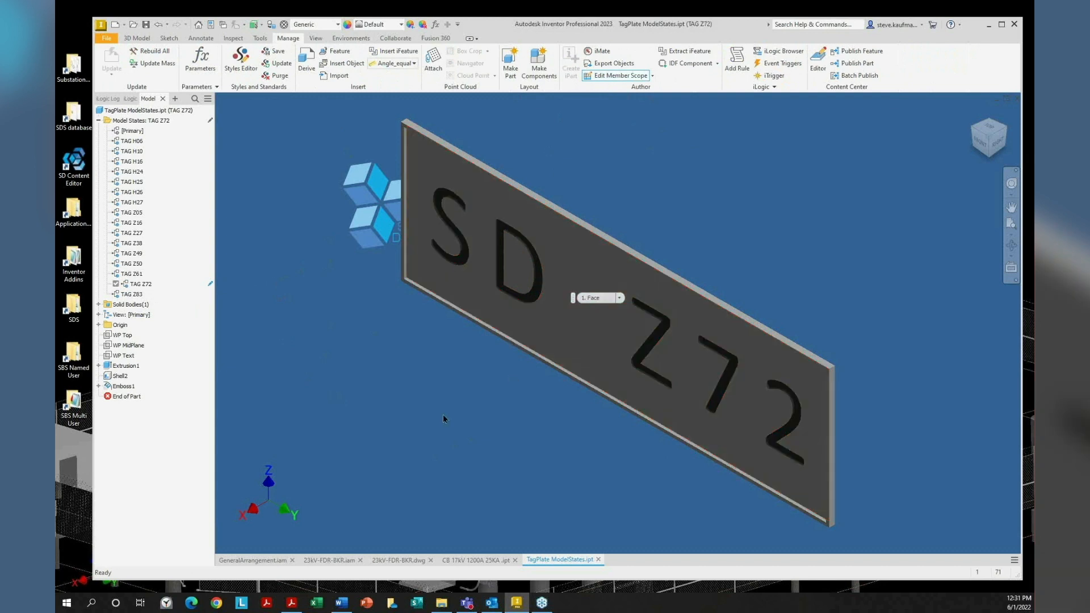
click(653, 76)
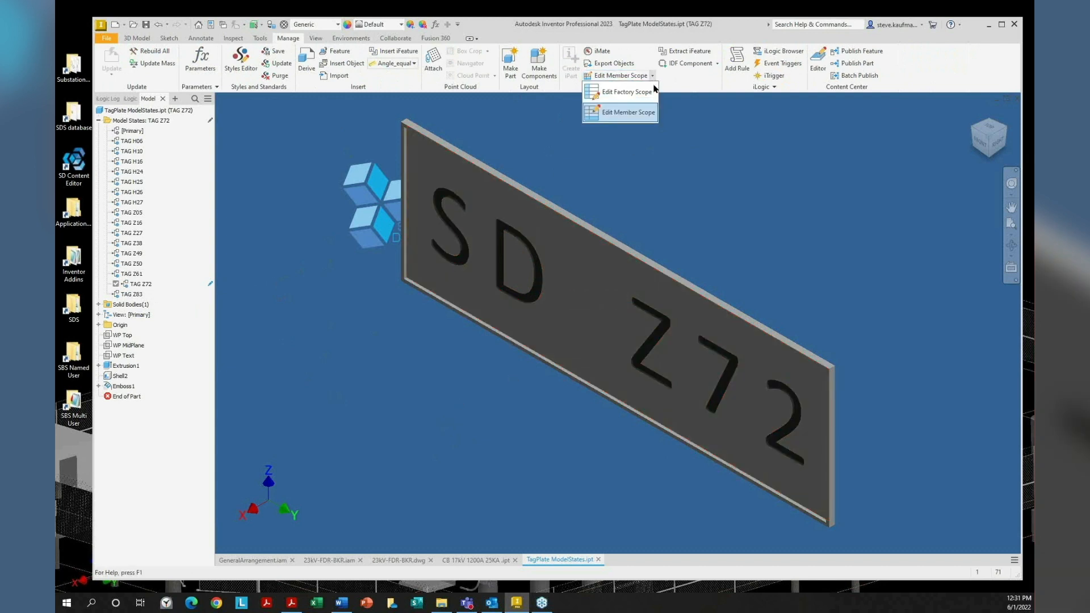
click(648, 98)
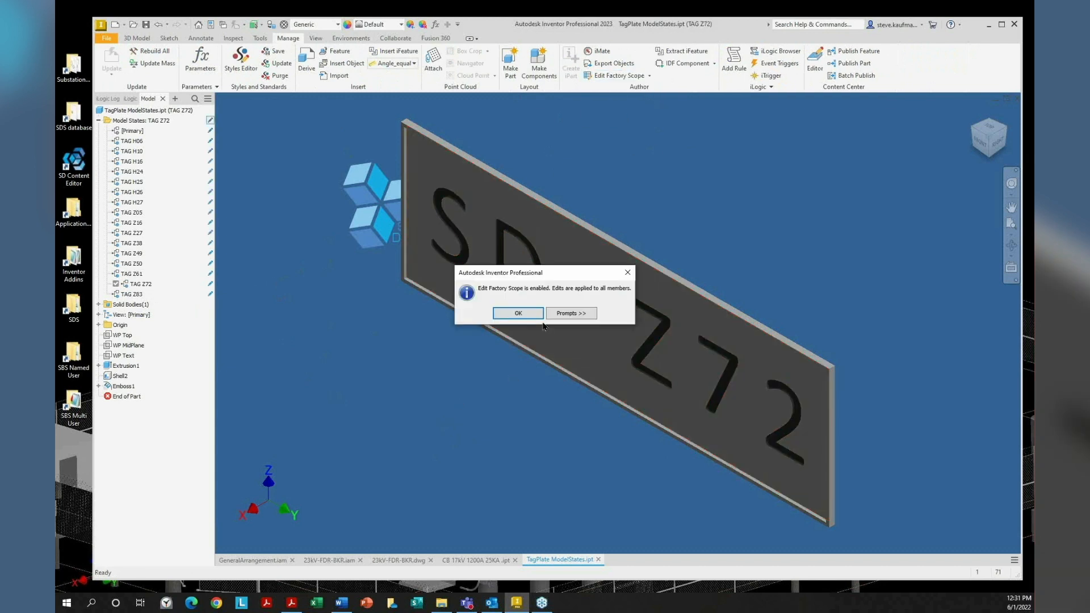
click(518, 314)
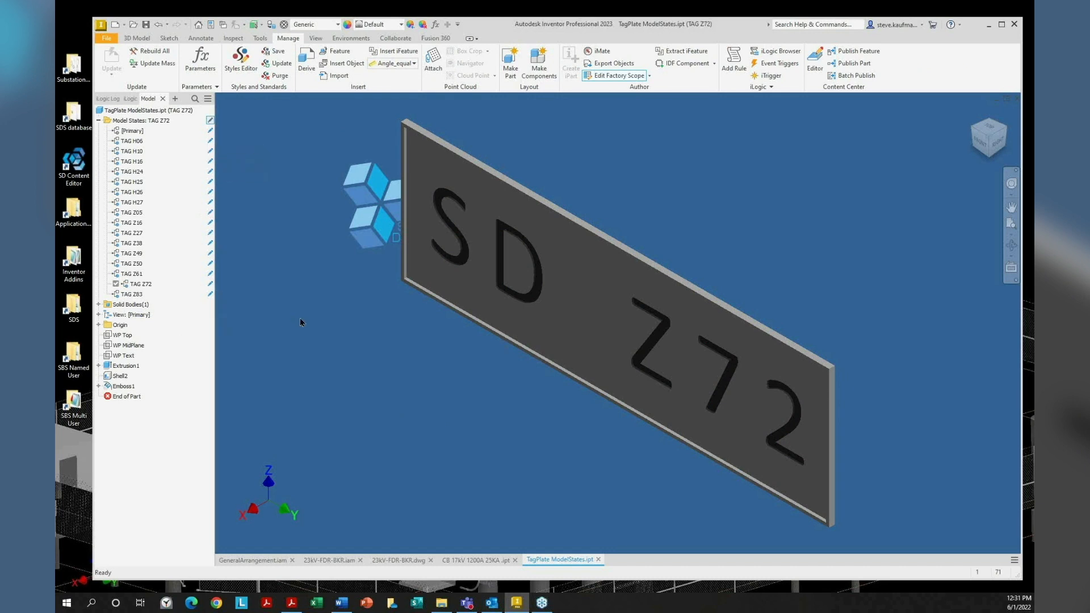
Toggle the tag plate's edit scope back to Edit Member Scope for TAG Z72 only
click(210, 121)
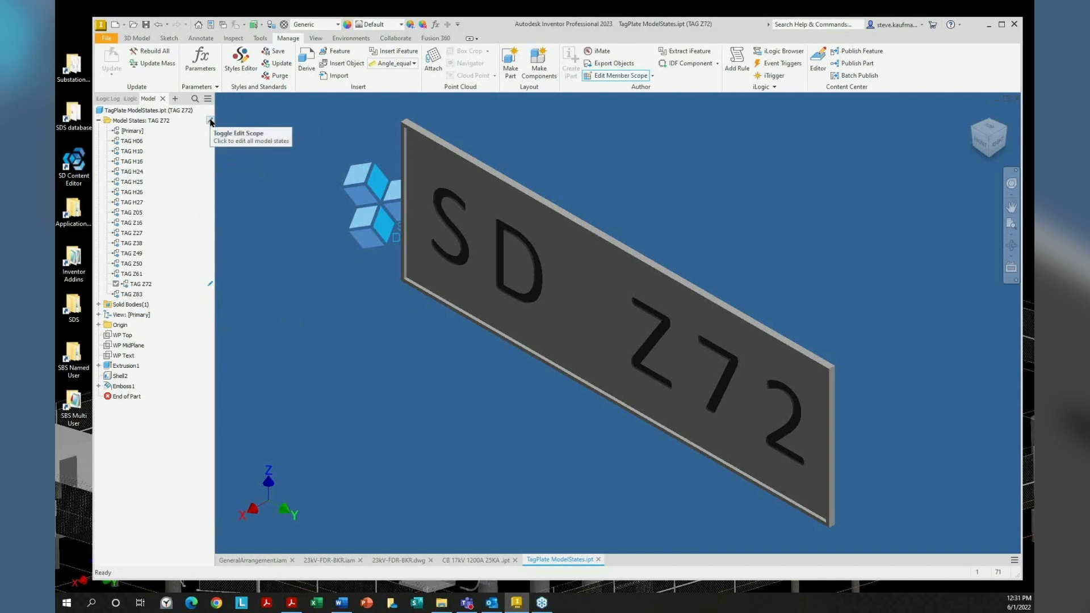
click(210, 121)
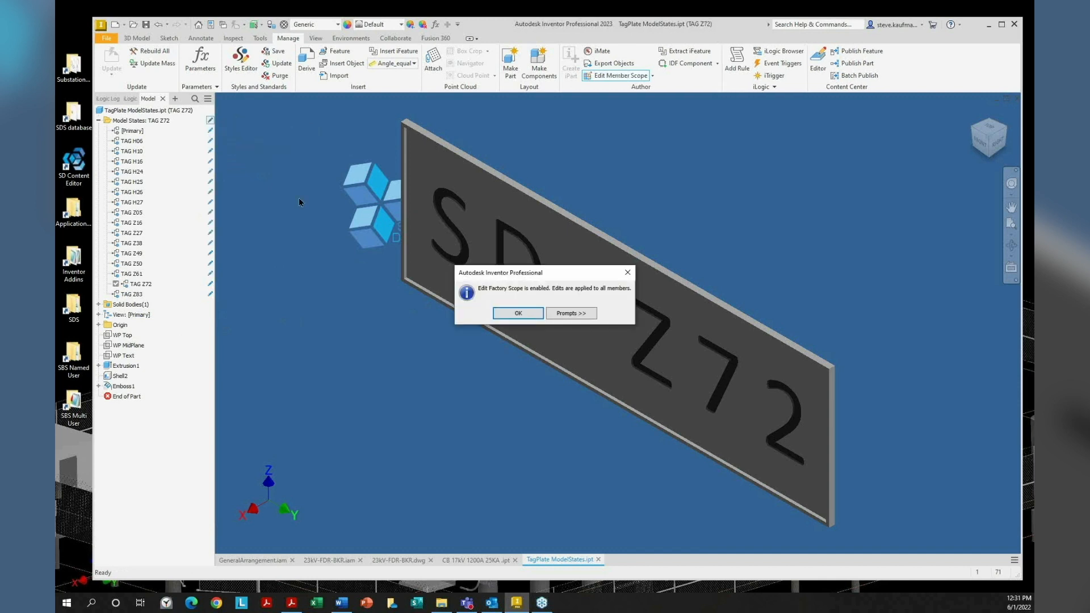
click(508, 313)
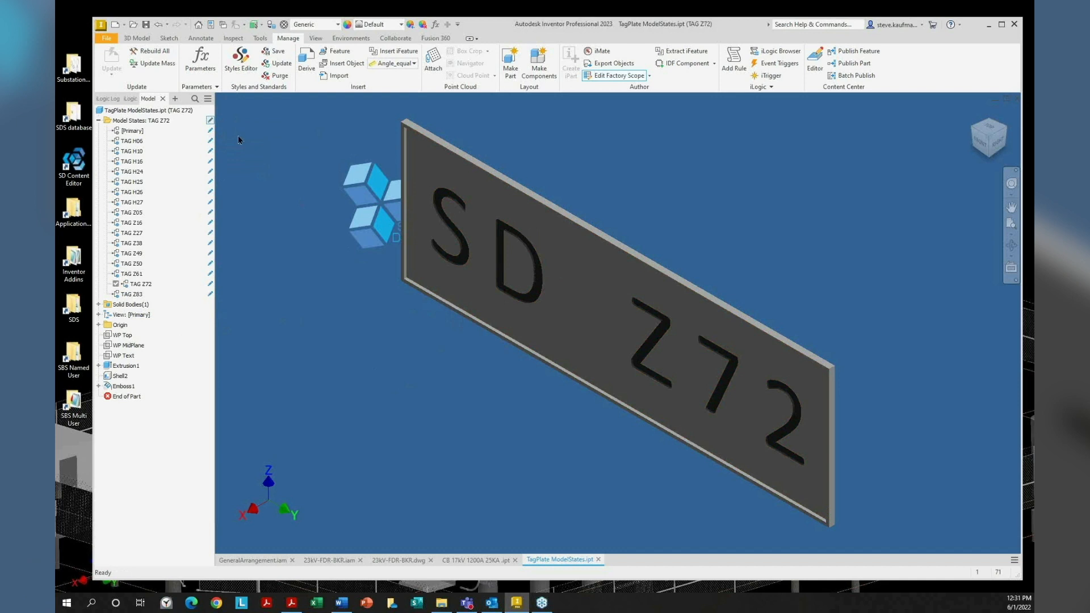
click(217, 126)
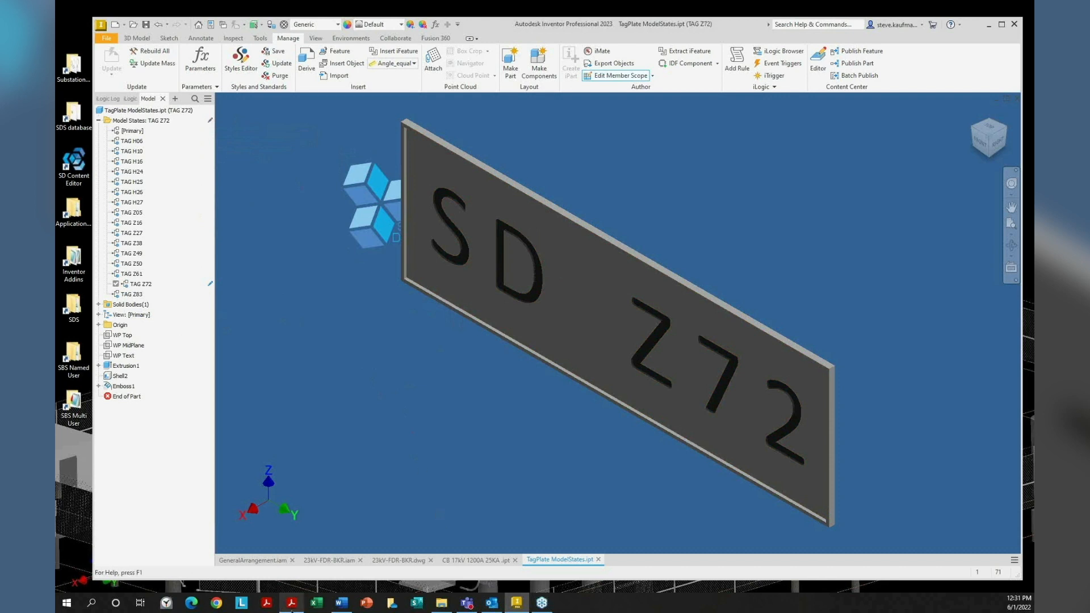
Glance at the PDF guide, then switch to the CB 17kV 1200A 25KA breaker part
click(291, 603)
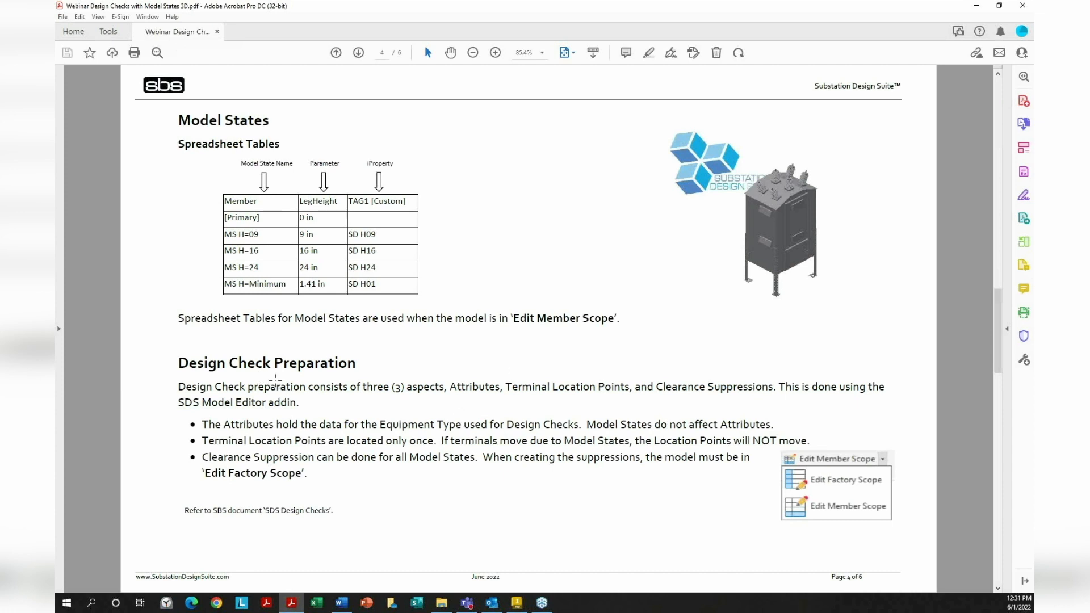
key(alt+Tab)
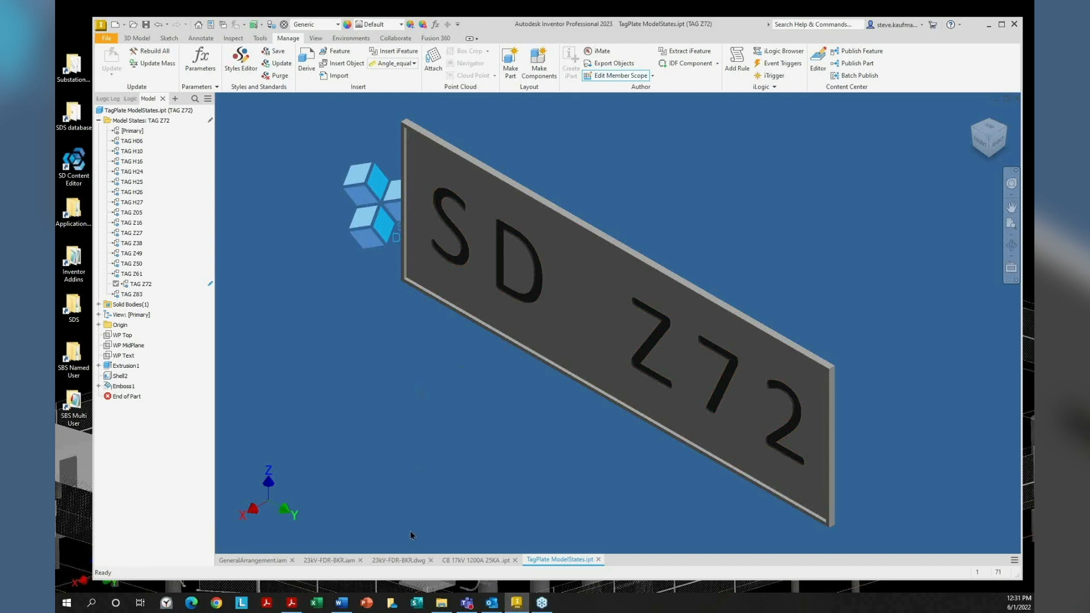
click(494, 561)
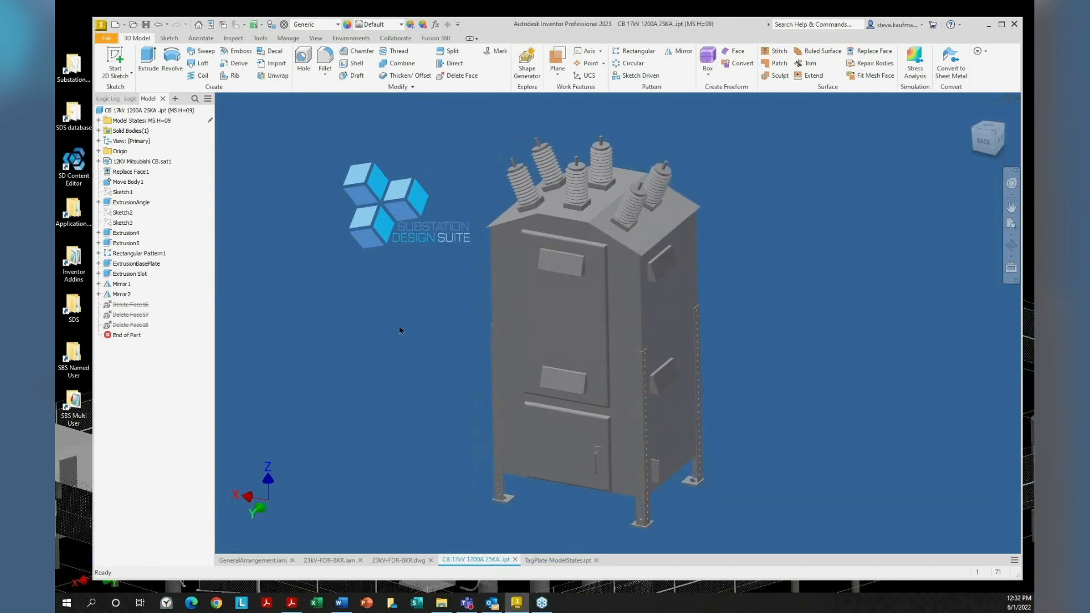
Add the SD Model Editor panel, float and enlarge it, and expand the breaker's Model States
click(175, 99)
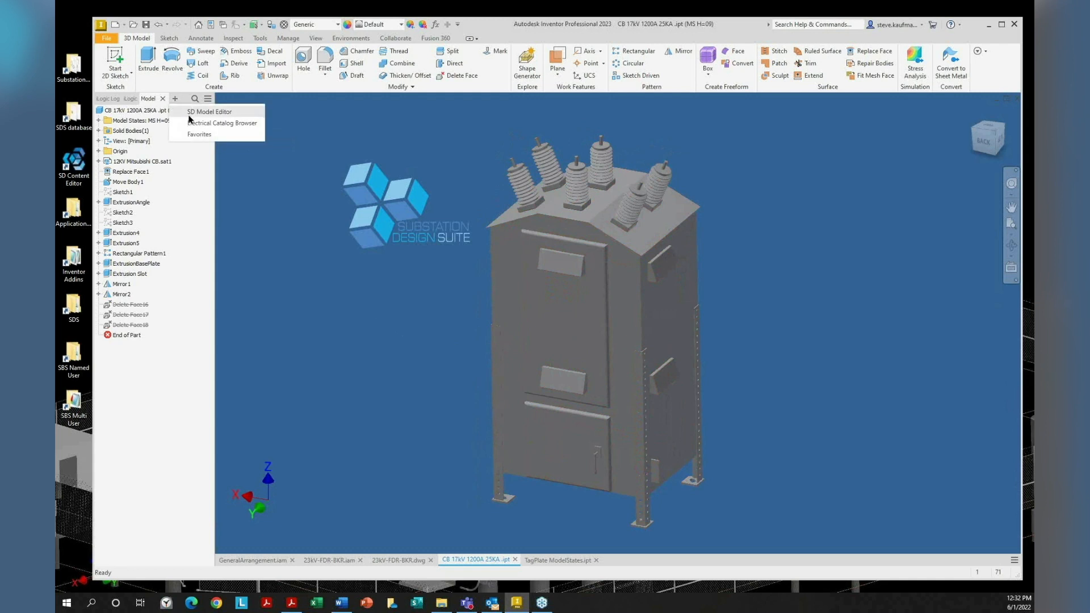
click(190, 113)
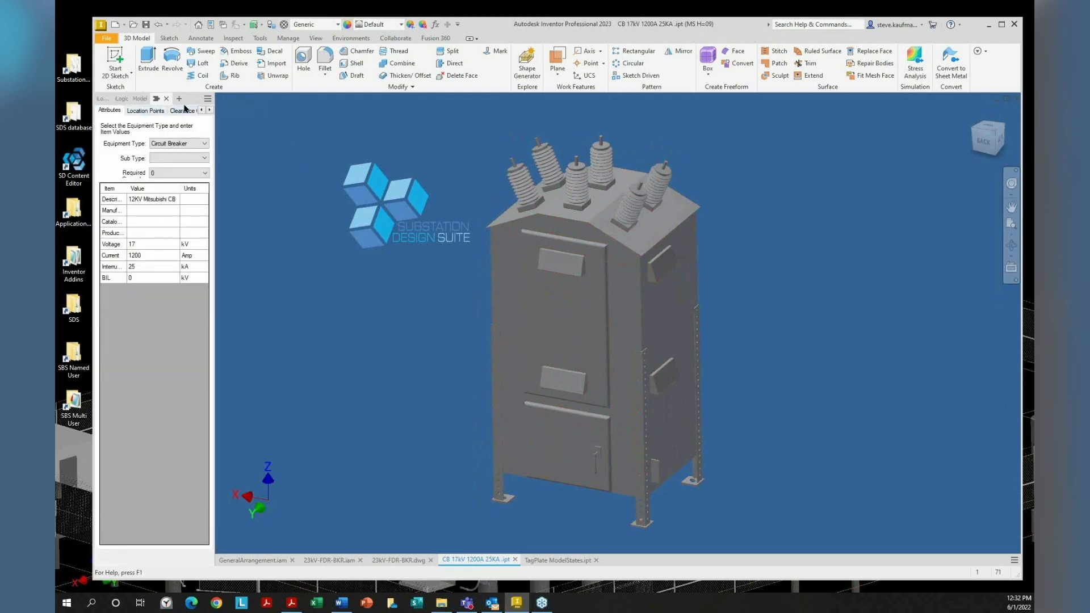
drag(217, 124, 249, 125)
drag(184, 104, 316, 126)
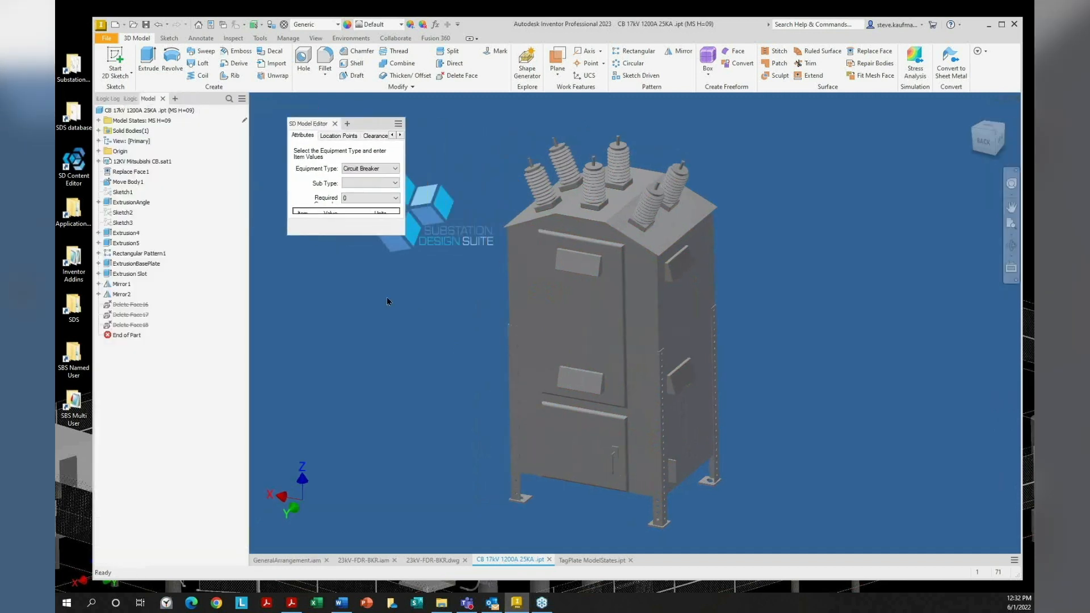
drag(404, 238, 465, 522)
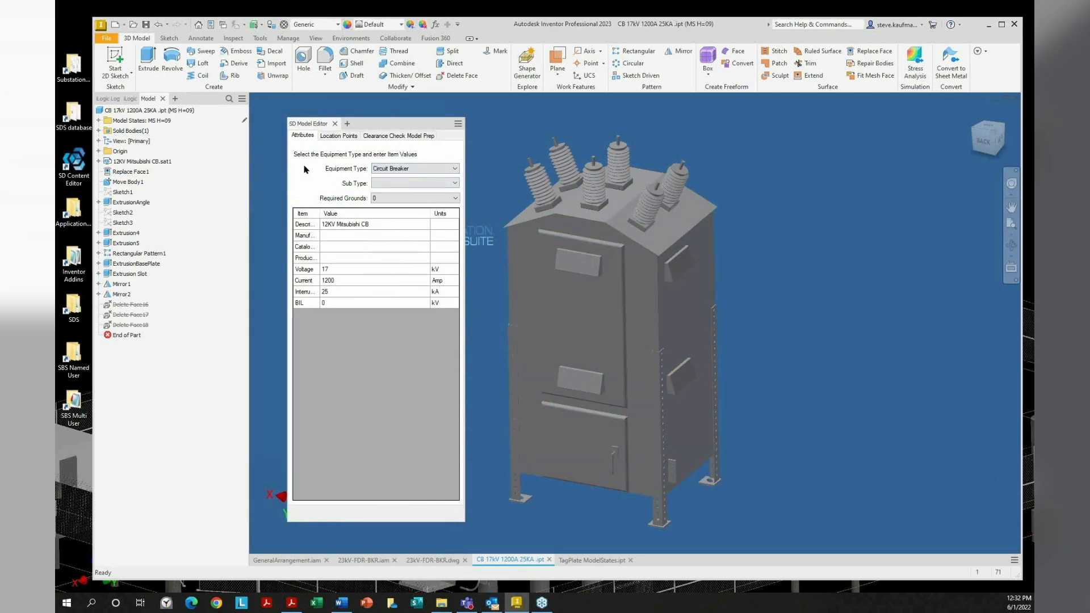
click(99, 121)
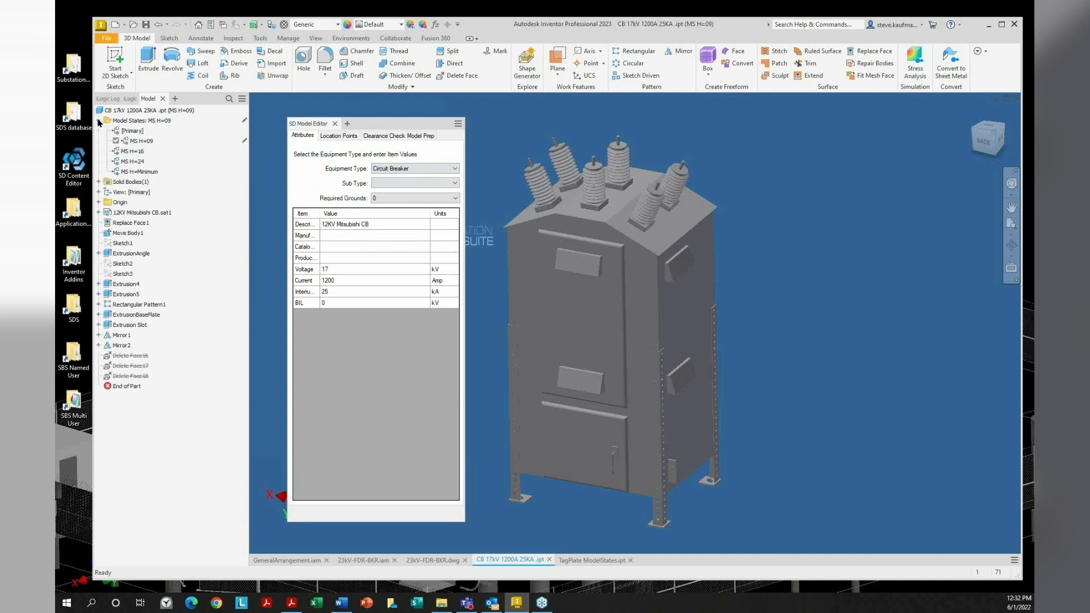
Show the six CircuitBreaker terminal points and widen the editor to reveal their full coordinates
click(334, 137)
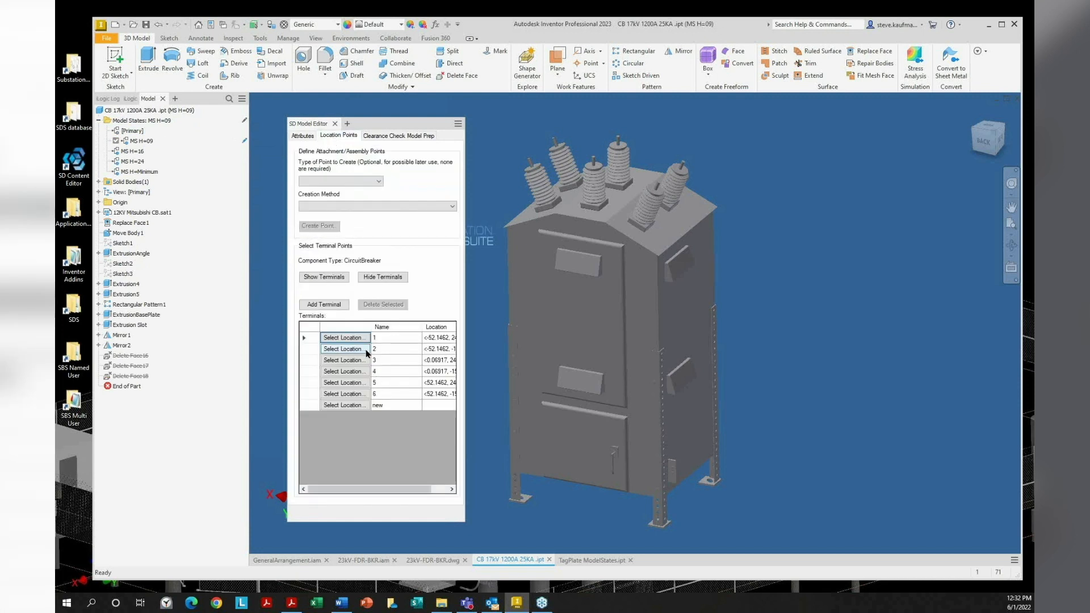
click(337, 278)
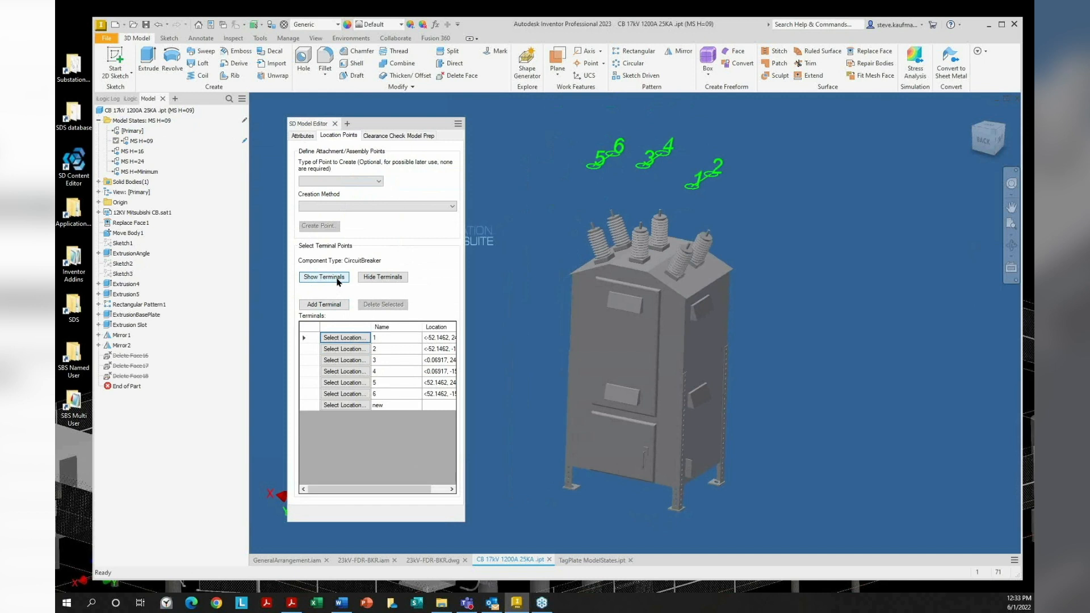
click(338, 279)
drag(463, 367, 504, 377)
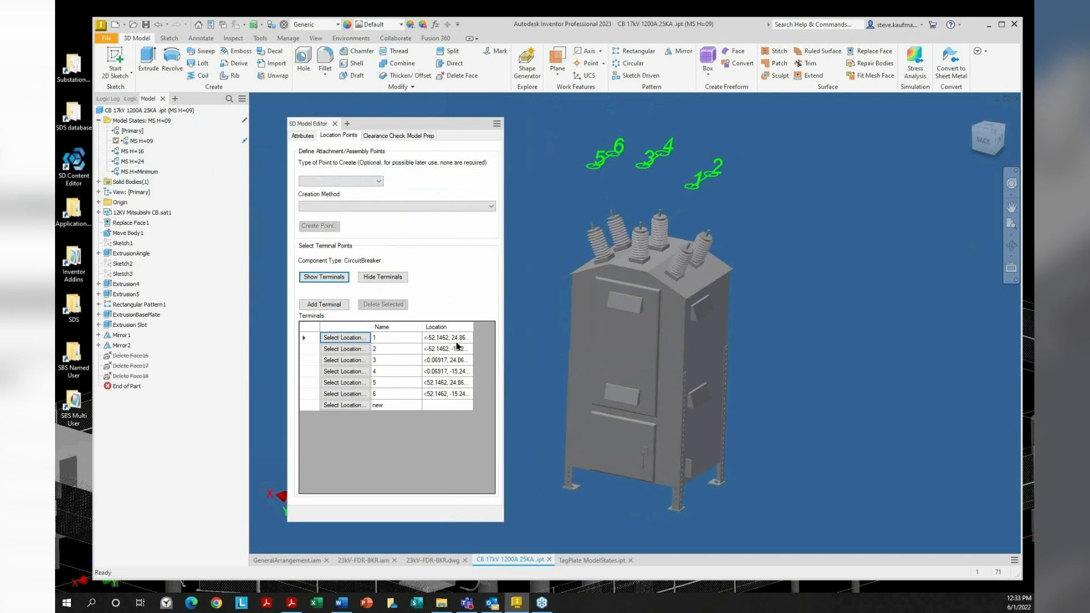
click(376, 137)
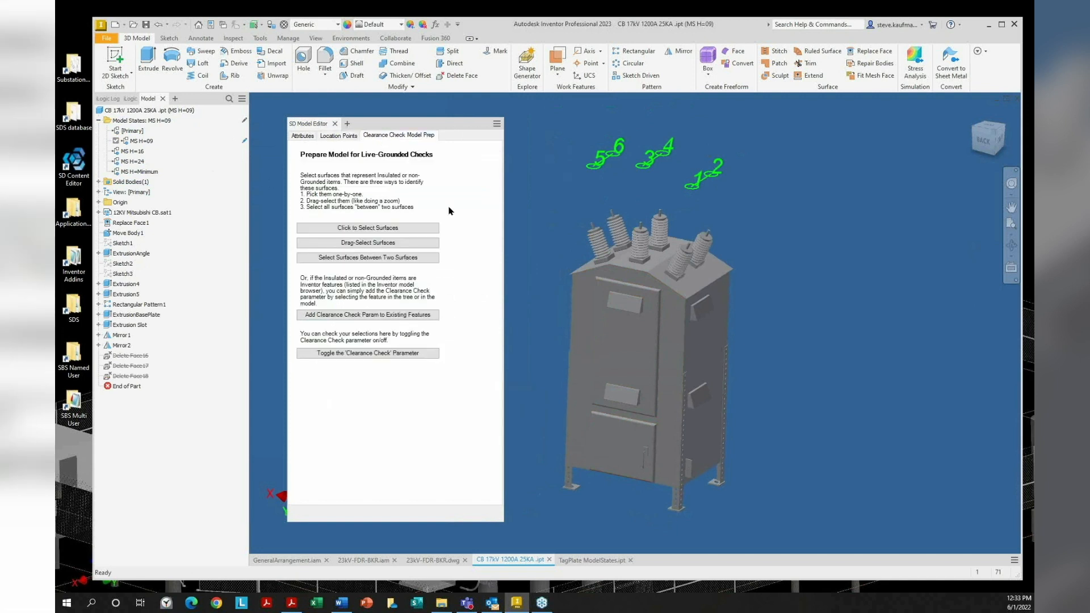
Toggle the Clearance Check parameter on and off to preview flagged faces, then bring up the PDF
click(381, 353)
click(380, 353)
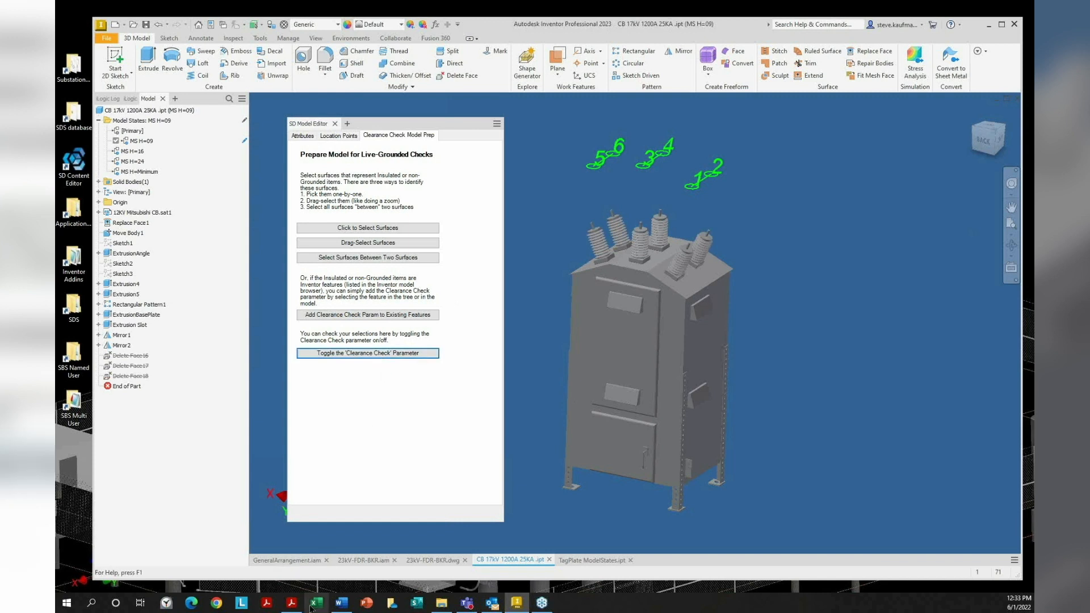
click(291, 604)
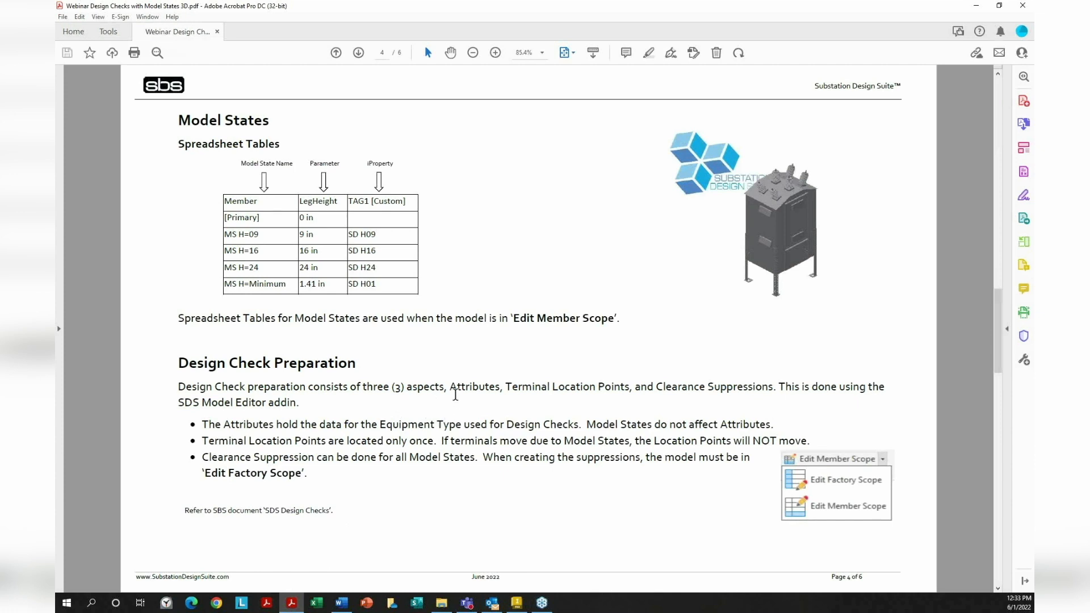
Highlight 'Attributes', 'Terminal Location Points' and the Edit Factory Scope suppression note in the PDF
drag(450, 389, 603, 391)
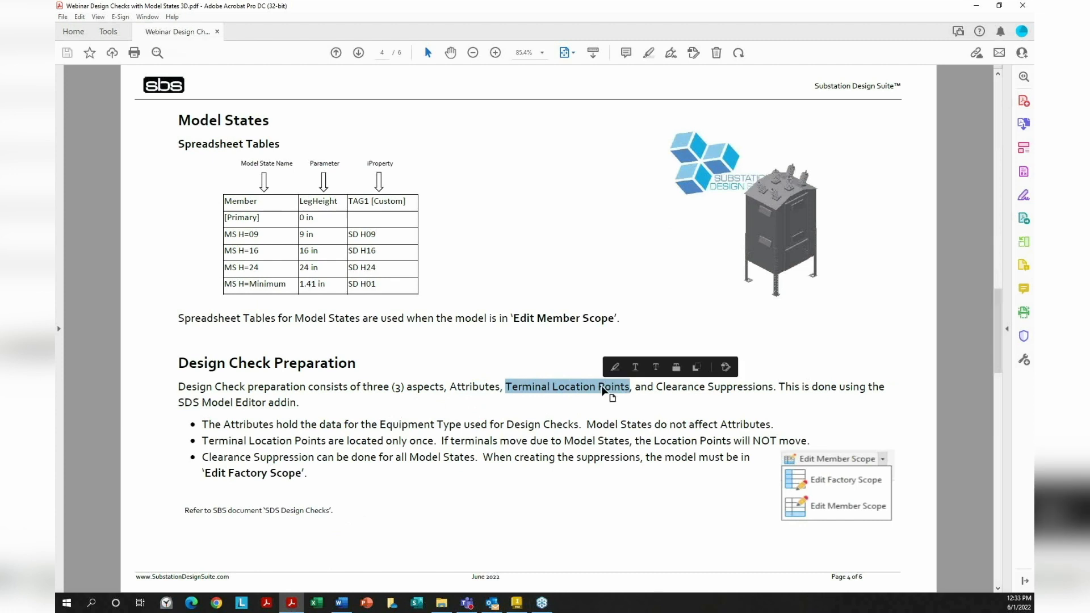
click(681, 417)
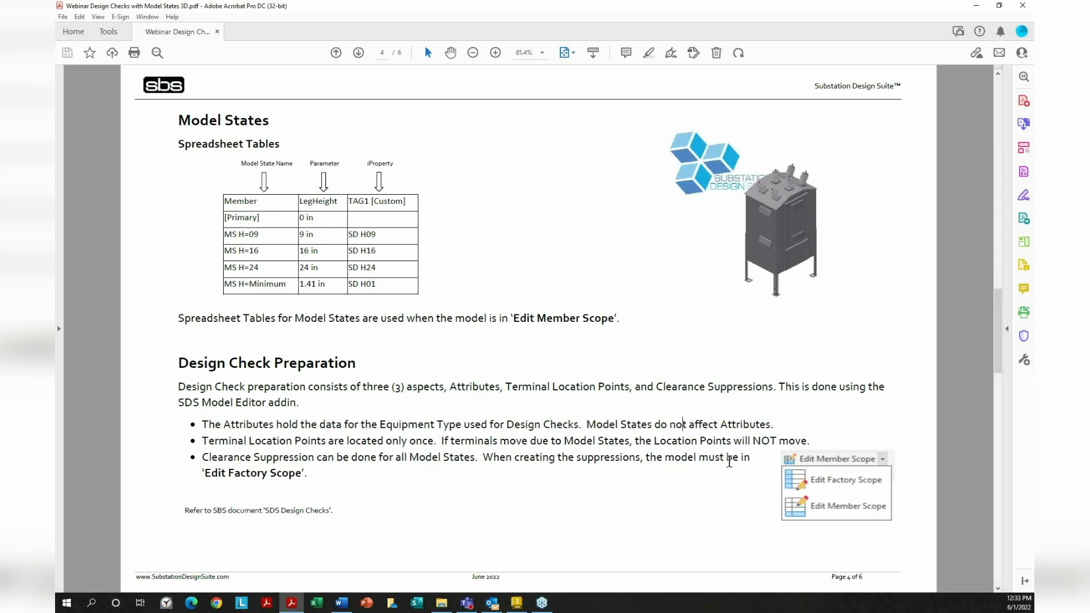
drag(485, 459, 309, 477)
click(479, 461)
click(477, 481)
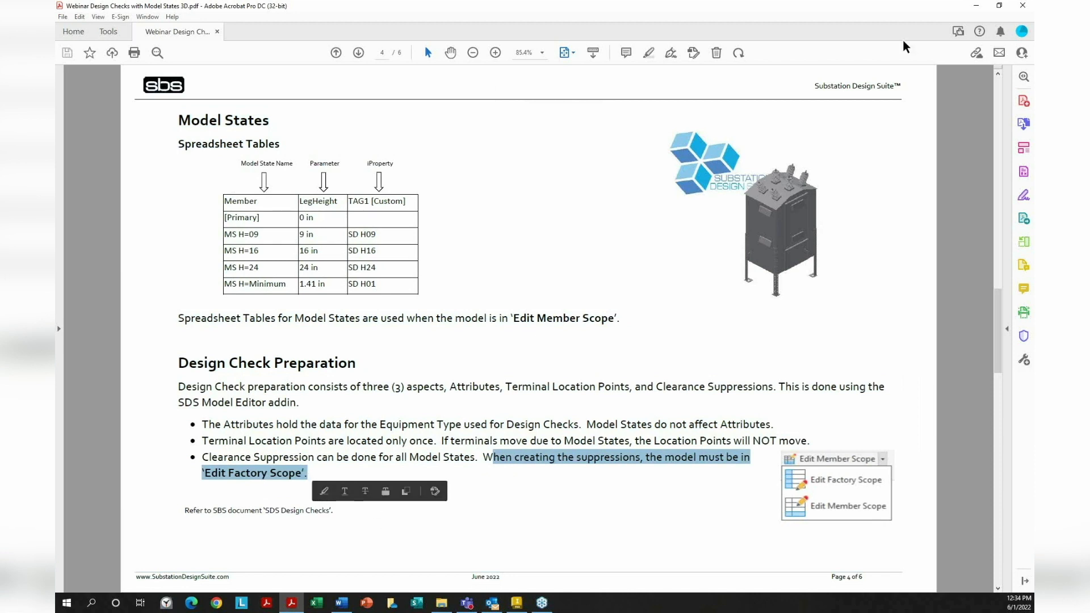
Return to the breaker and switch it to Edit Factory Scope, confirming the message
click(973, 5)
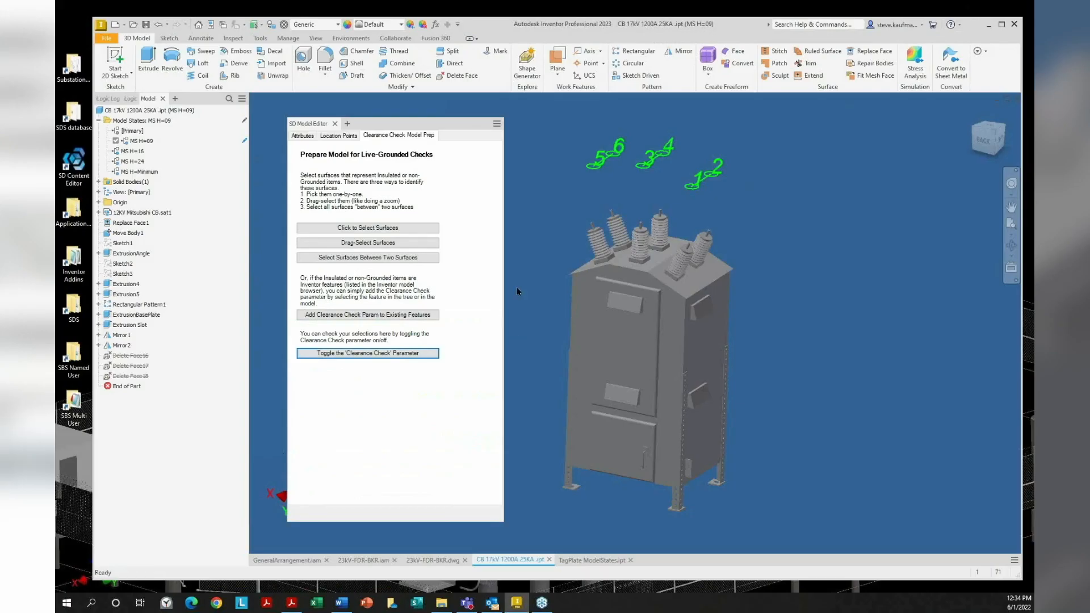
click(417, 357)
click(245, 121)
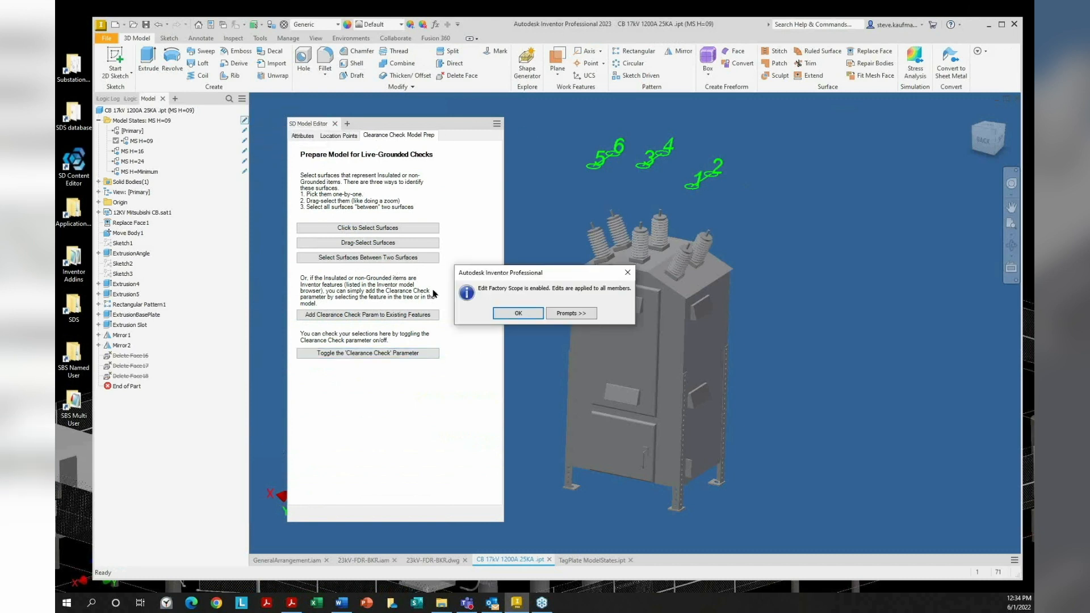
click(509, 313)
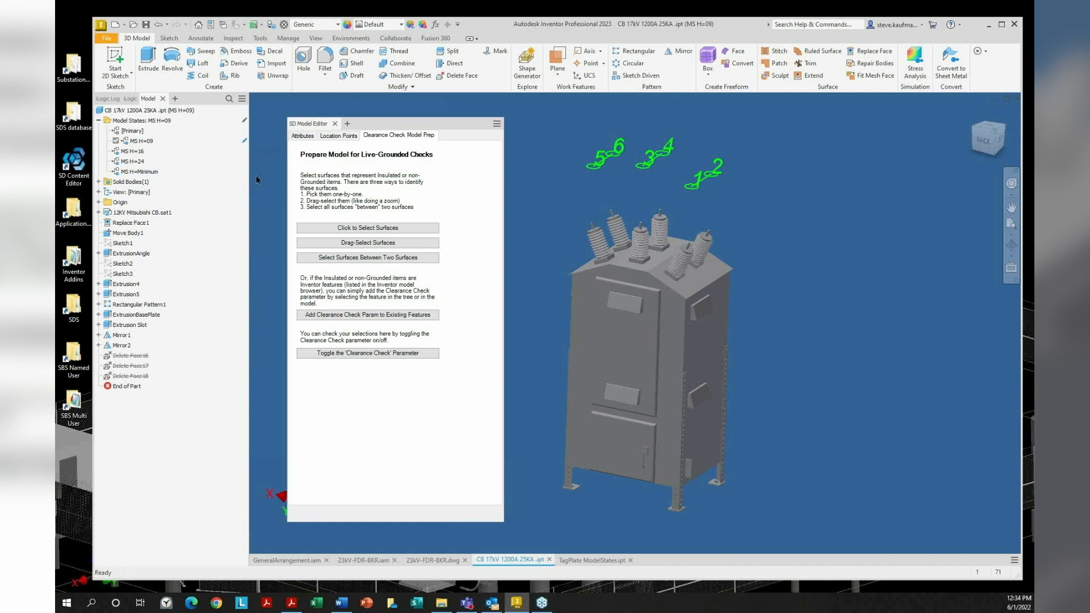
Close the SD Model Editor panel and add it back to the breaker model
click(335, 124)
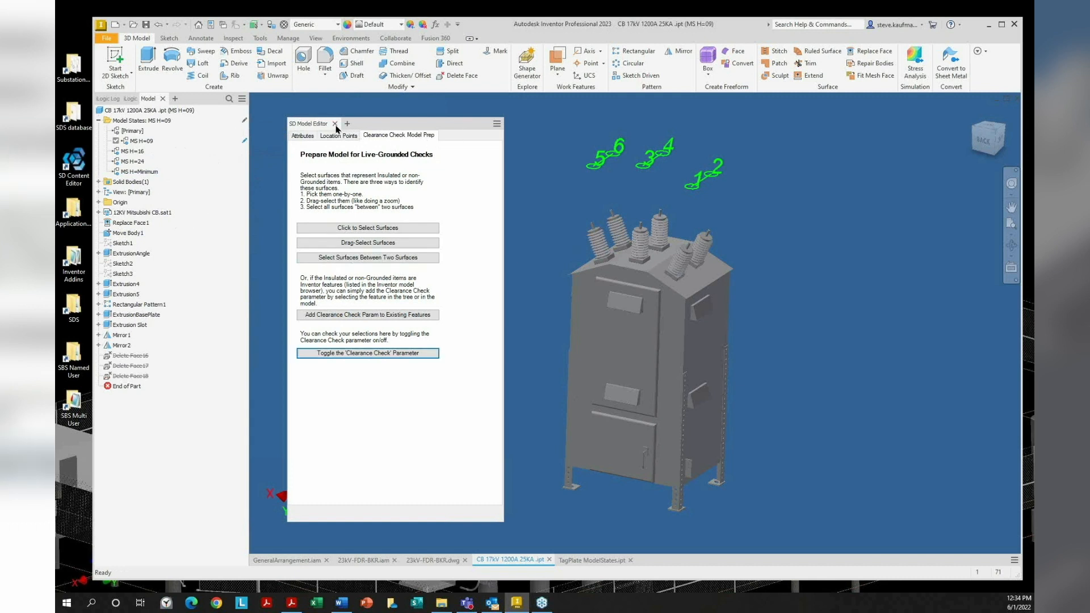
click(335, 124)
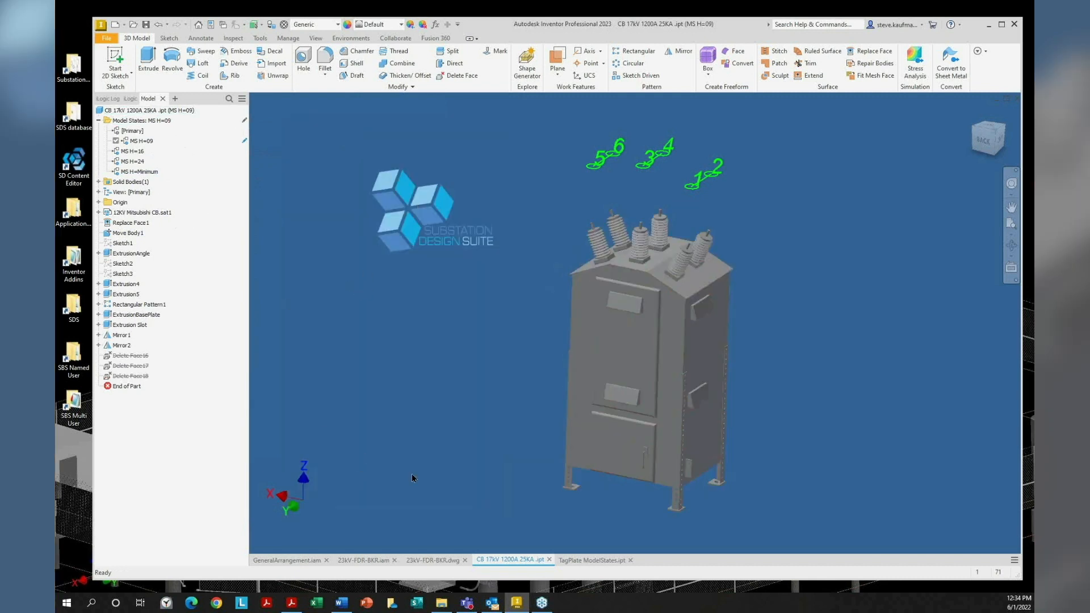
click(175, 98)
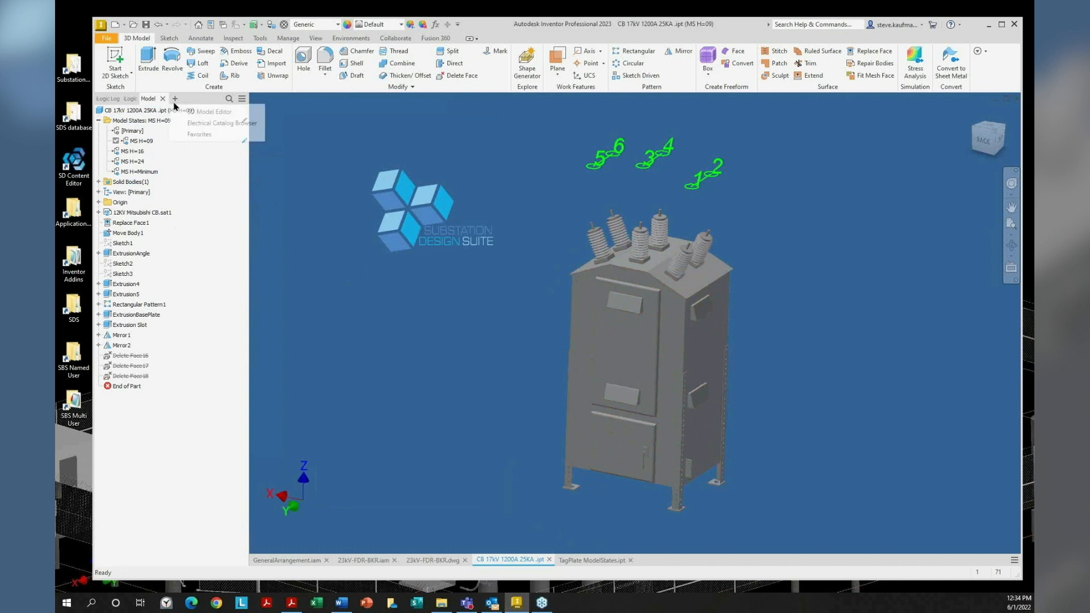
click(209, 111)
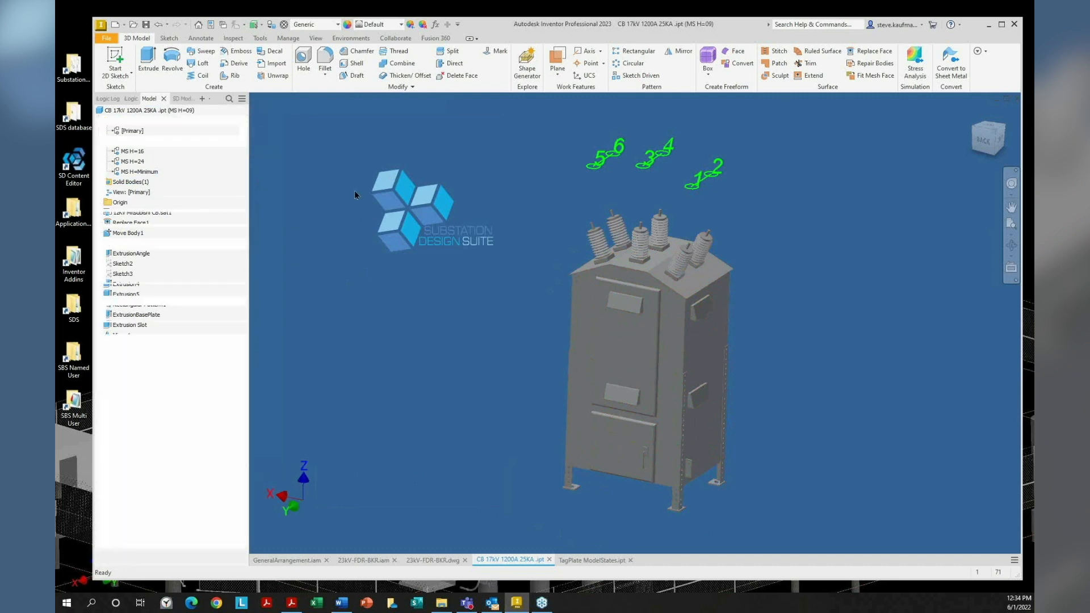
Hide the green numbered terminal labels via Location Points, close the panel, and return to the PDF
click(161, 111)
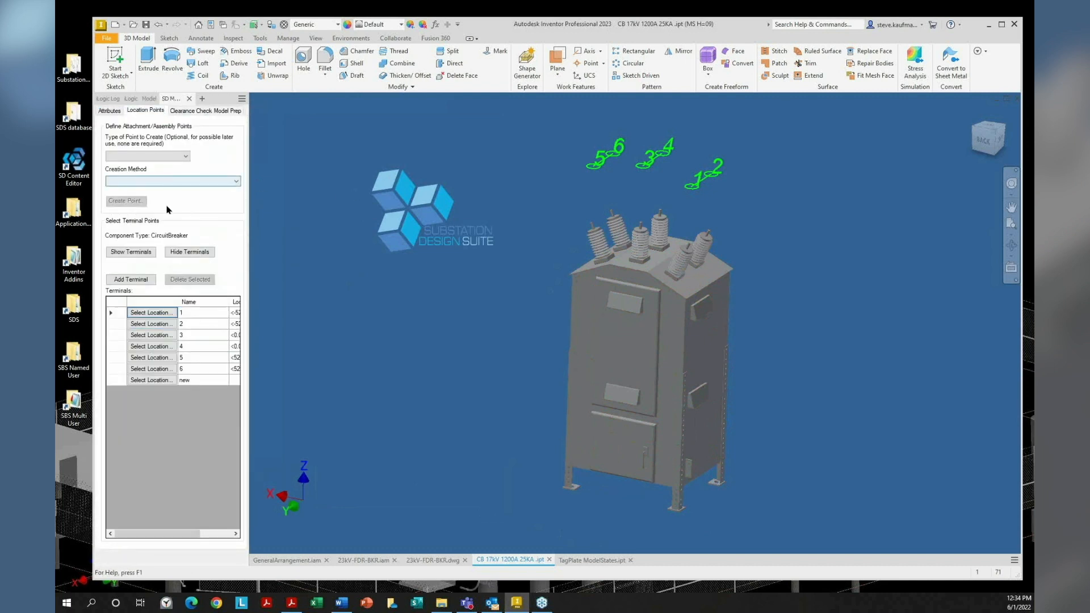
click(182, 253)
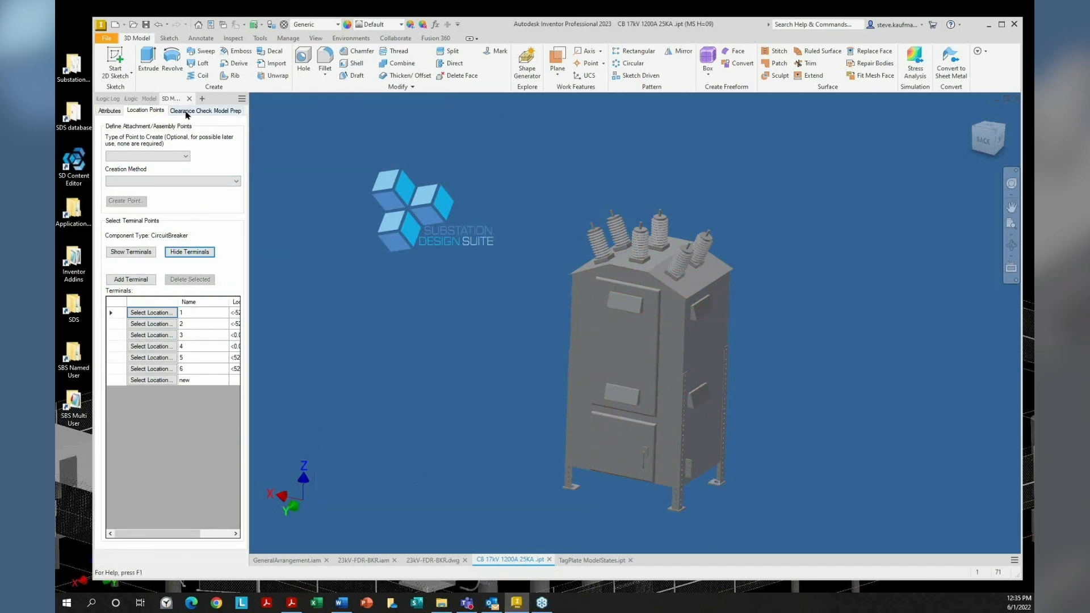
click(190, 99)
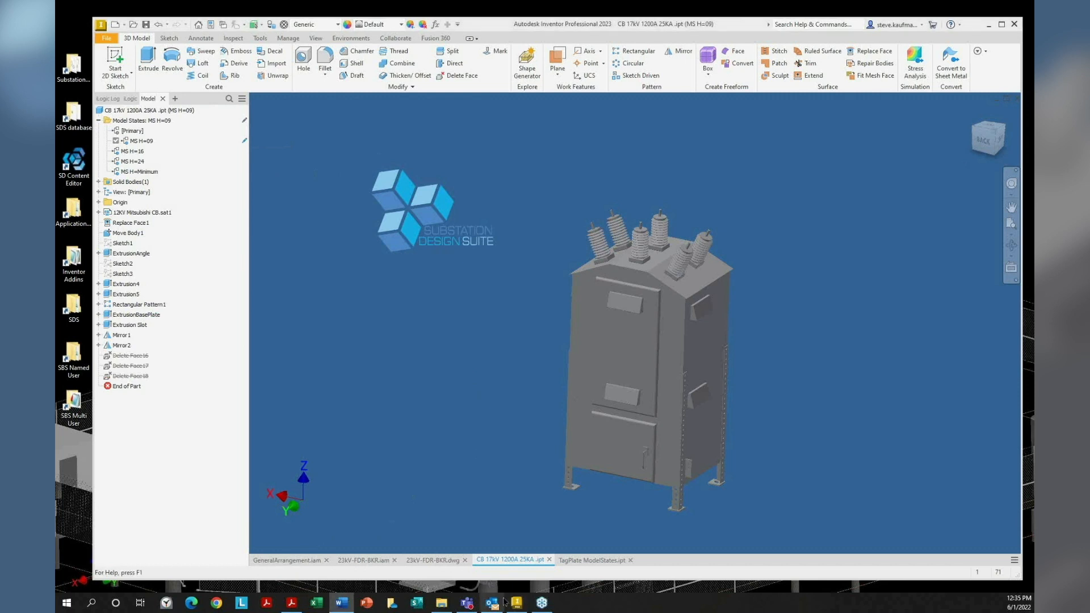
click(296, 605)
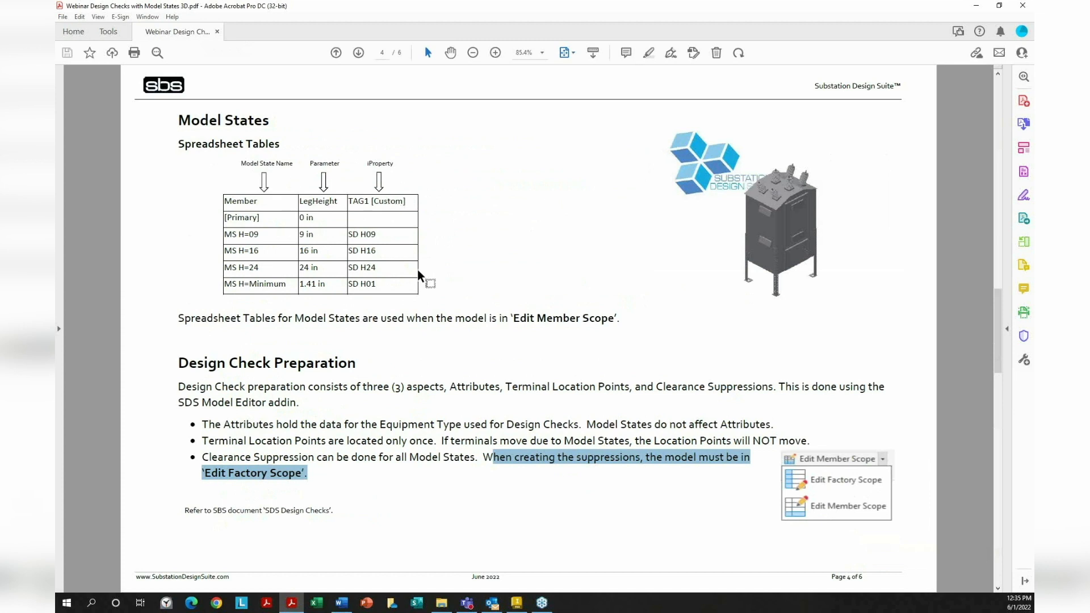
On the PDF's Suppression Model States page, select 'Link Model State' and bring Inventor forward
scroll(417, 271, up, 2)
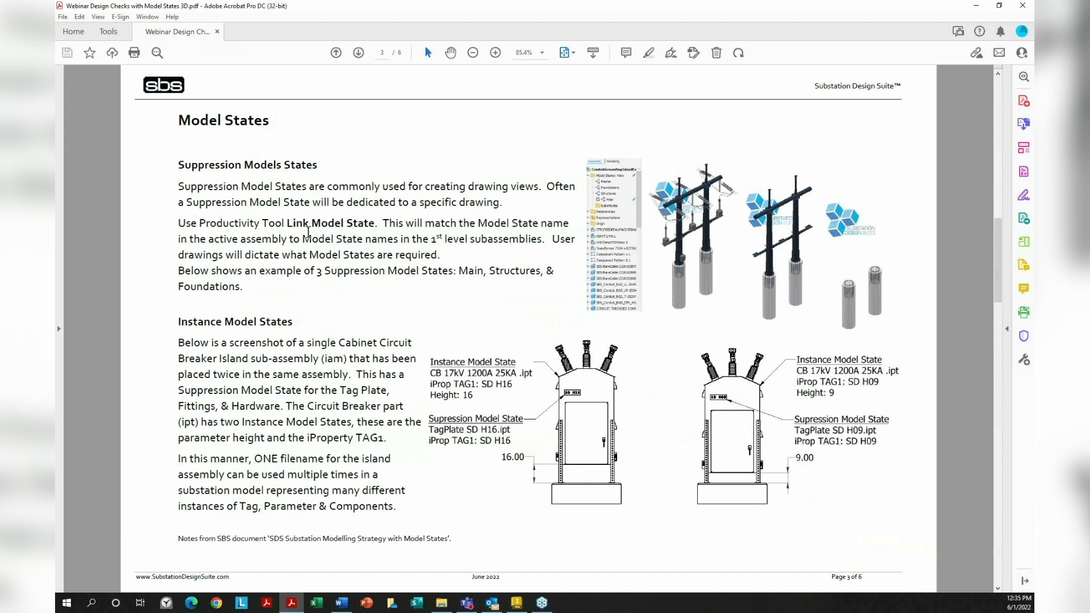
drag(287, 223, 378, 224)
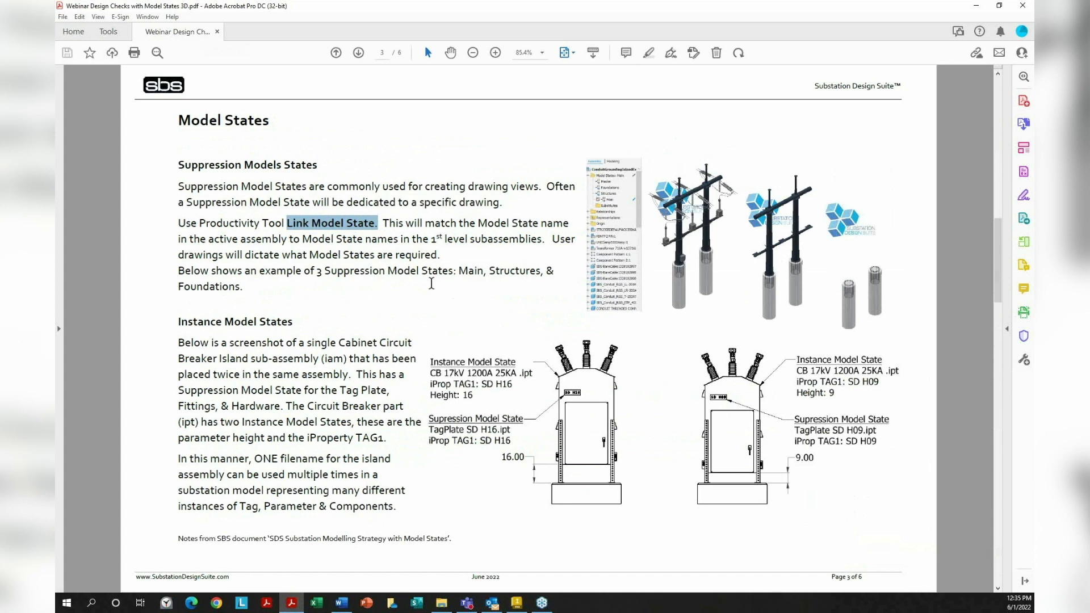
click(518, 603)
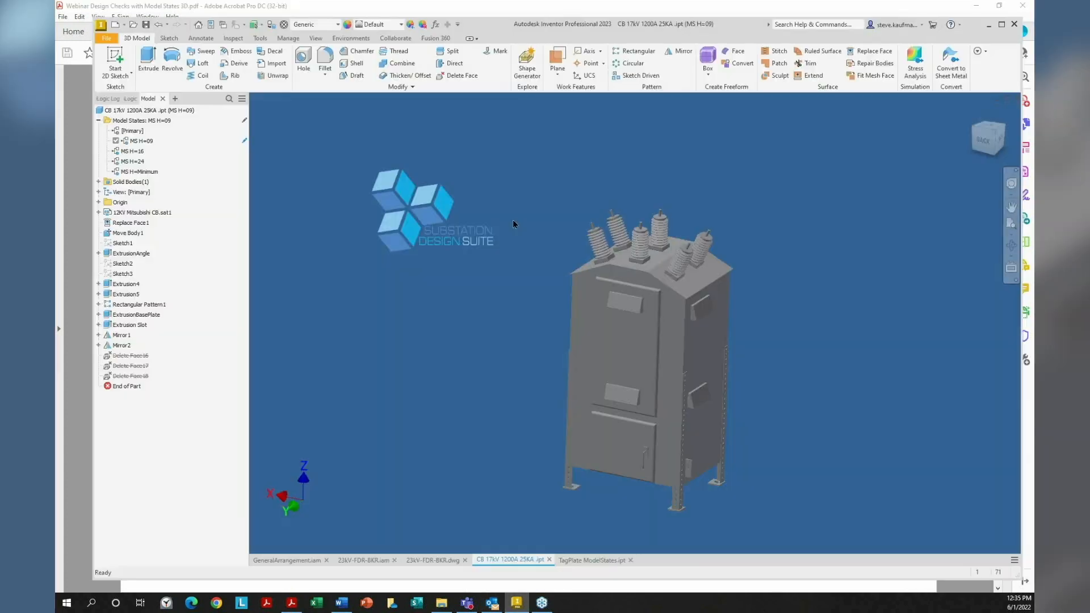
In GeneralArrangement.iam, open Productivity > Link Model States and cancel without applying, then return to the PDF
click(285, 38)
click(137, 38)
click(290, 560)
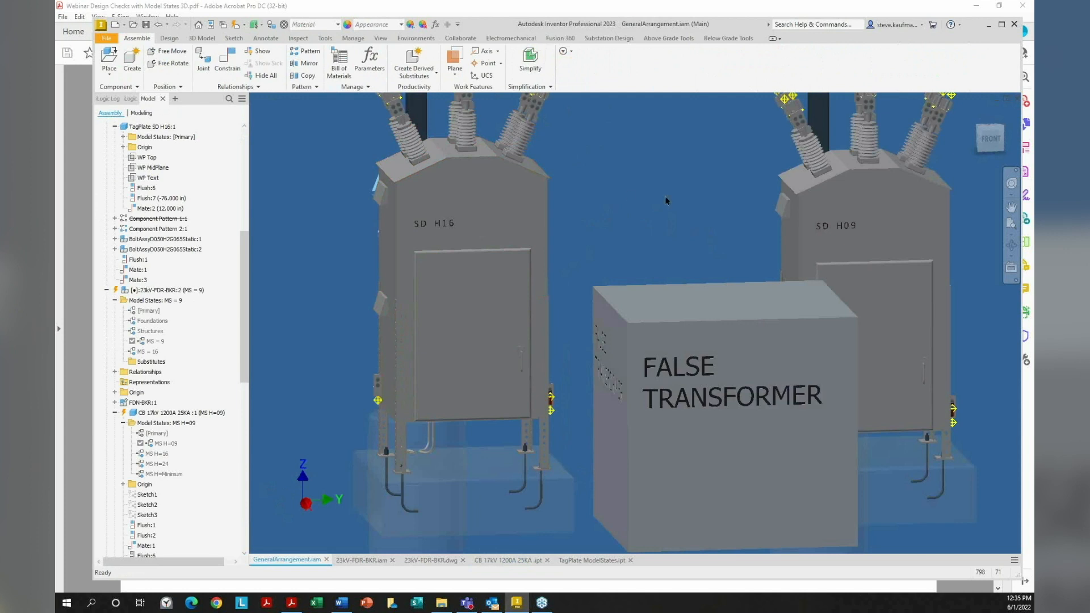
click(397, 83)
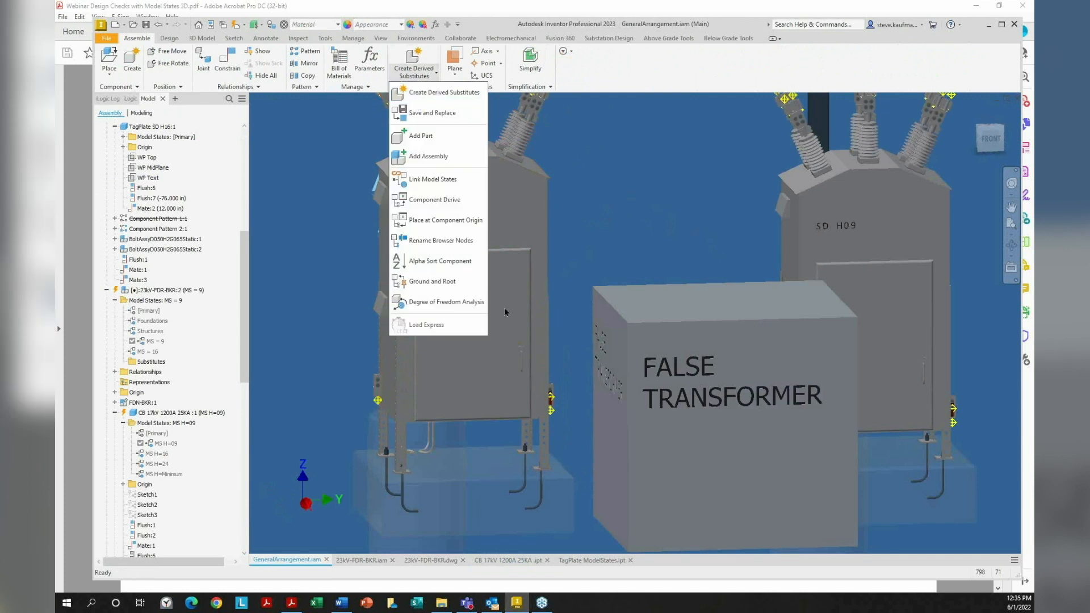
click(447, 185)
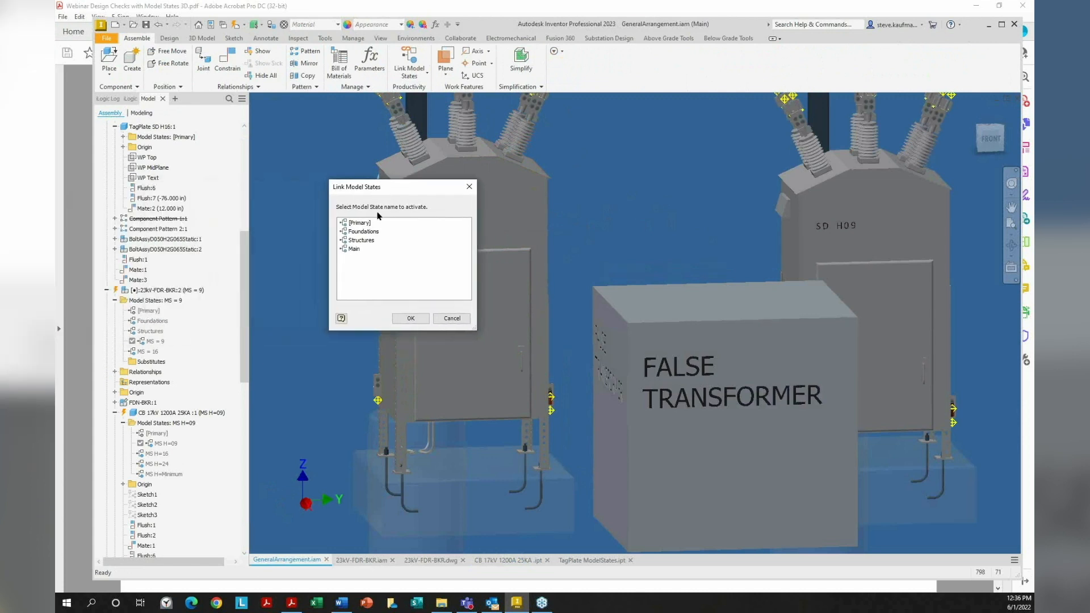
click(452, 318)
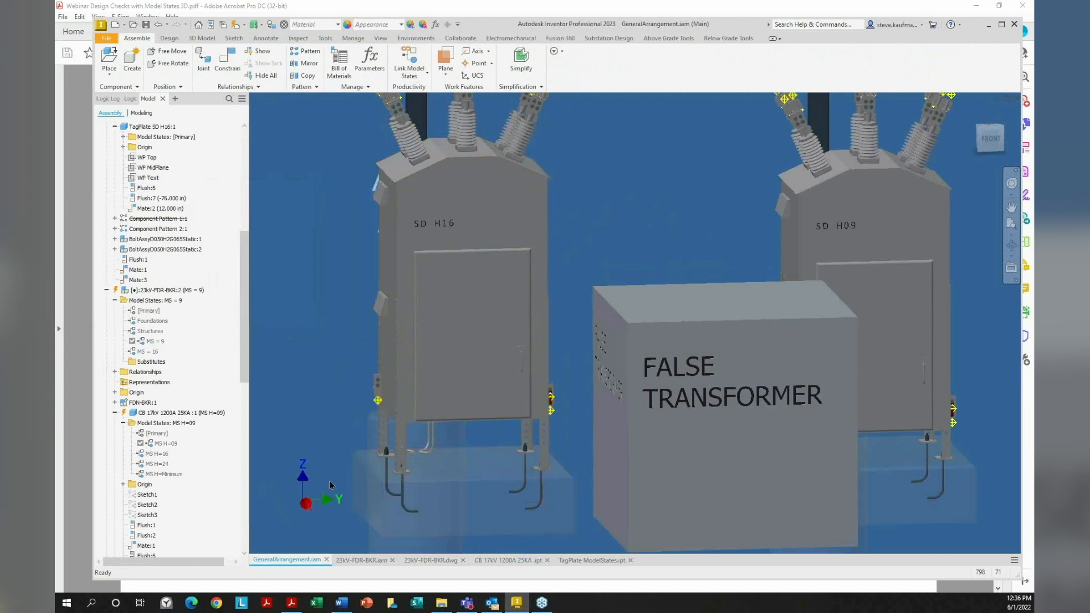
click(292, 603)
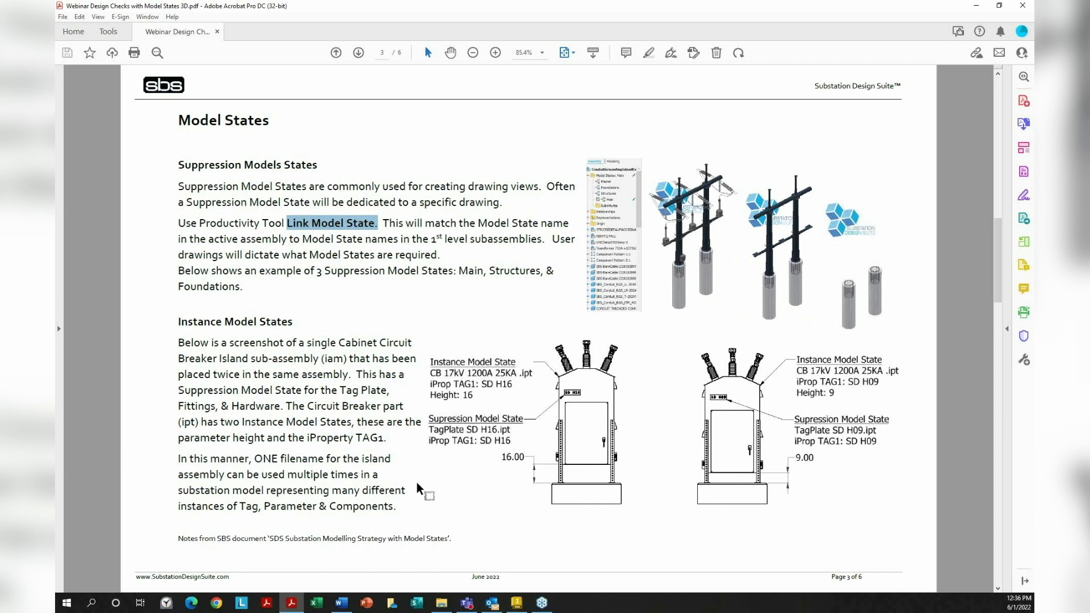
Zoom out to the whole substation assembly and collapse all model tree branches to top-level items
click(972, 8)
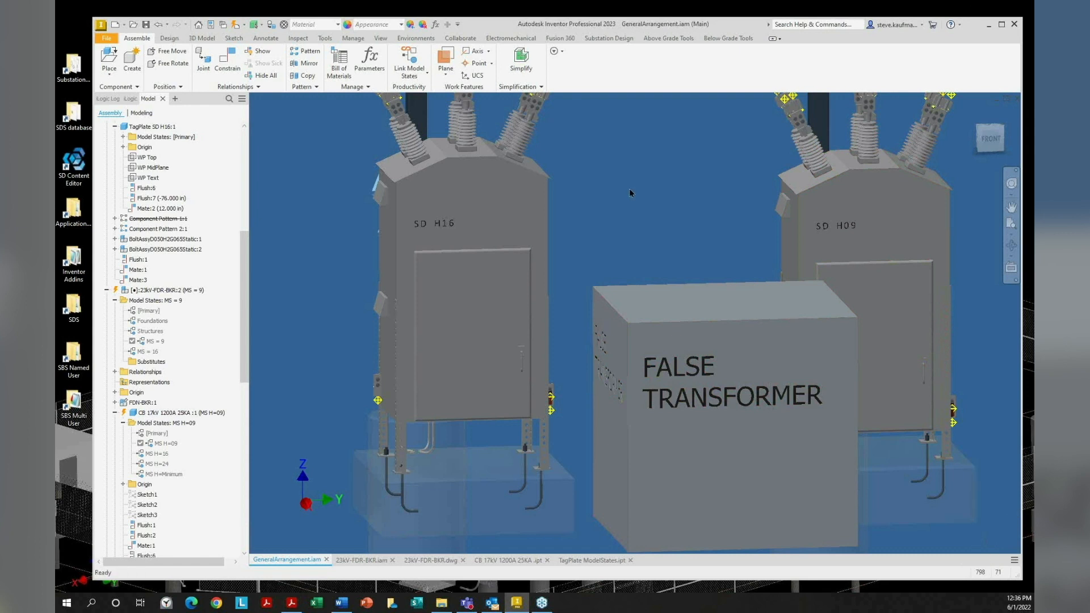
key(F6)
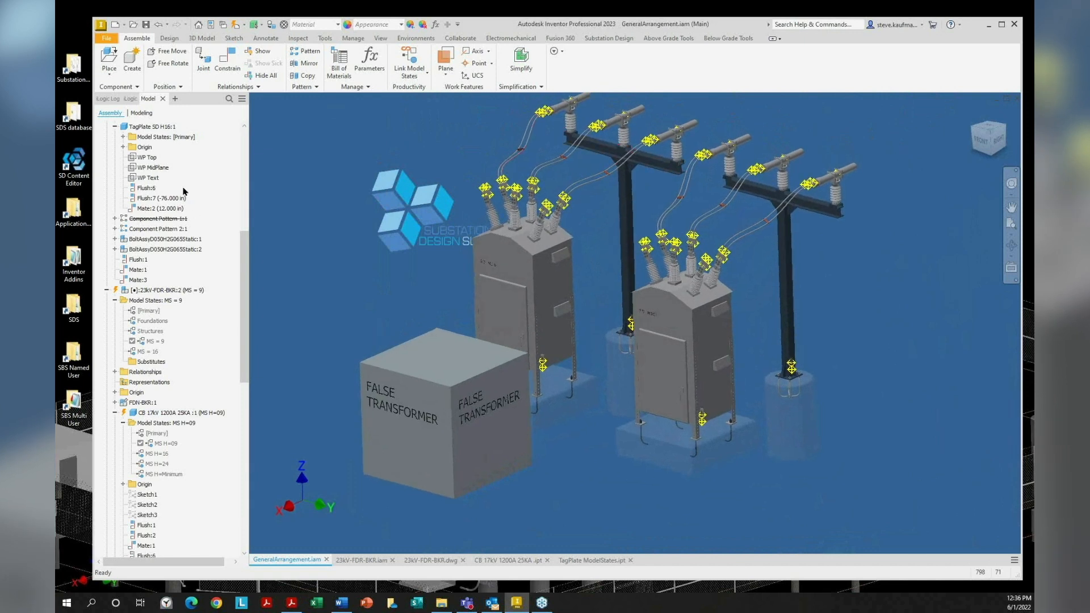
right_click(214, 169)
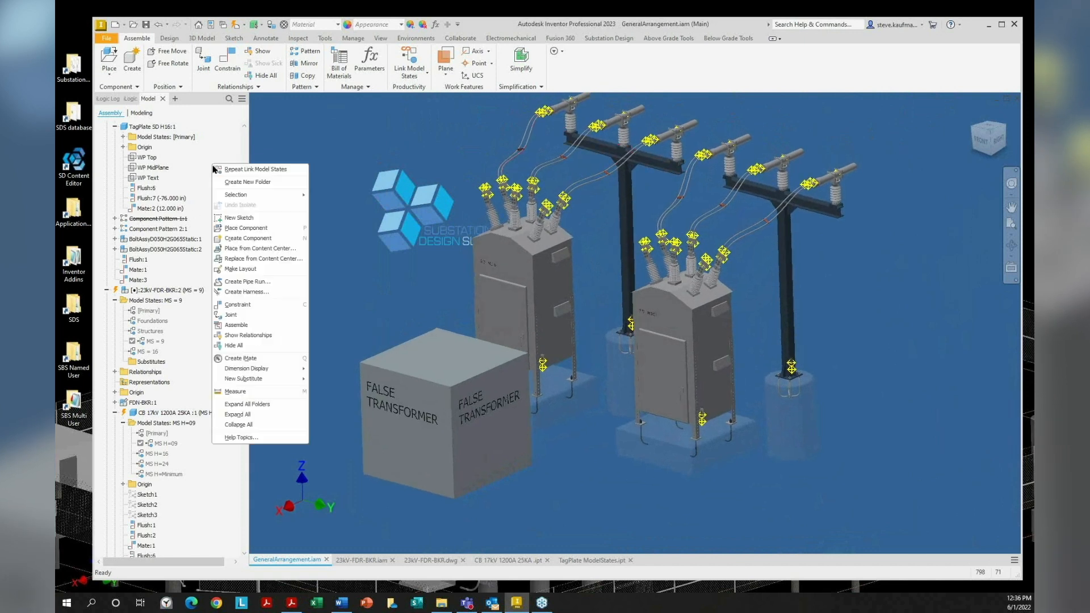
click(257, 424)
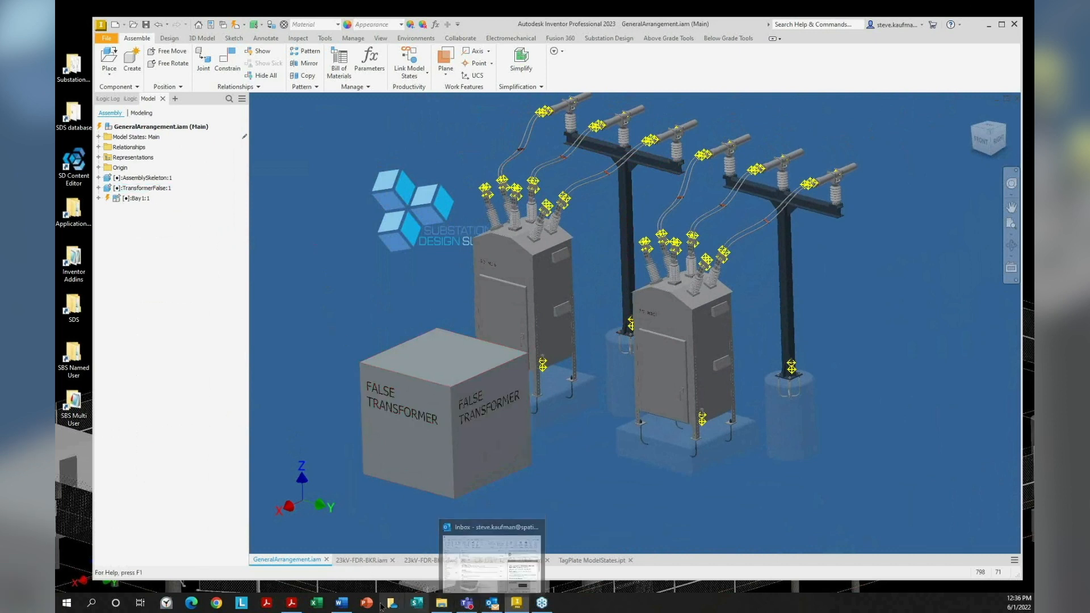
Scroll the webinar PDF down to the SDS Physical for Inventor 8.1 release notes on page 5
click(291, 604)
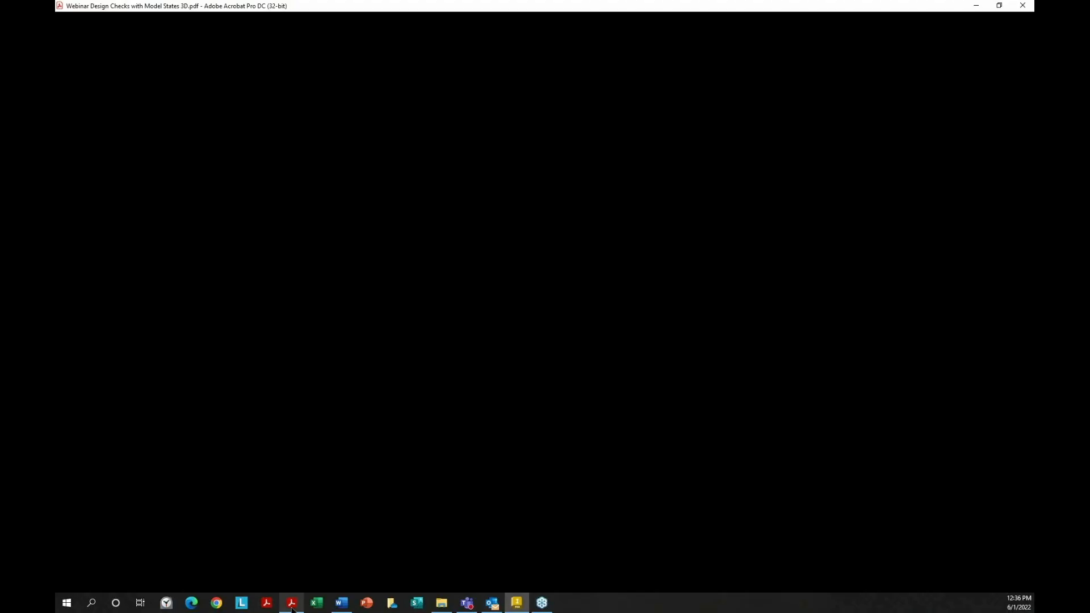
scroll(443, 343, down, 1)
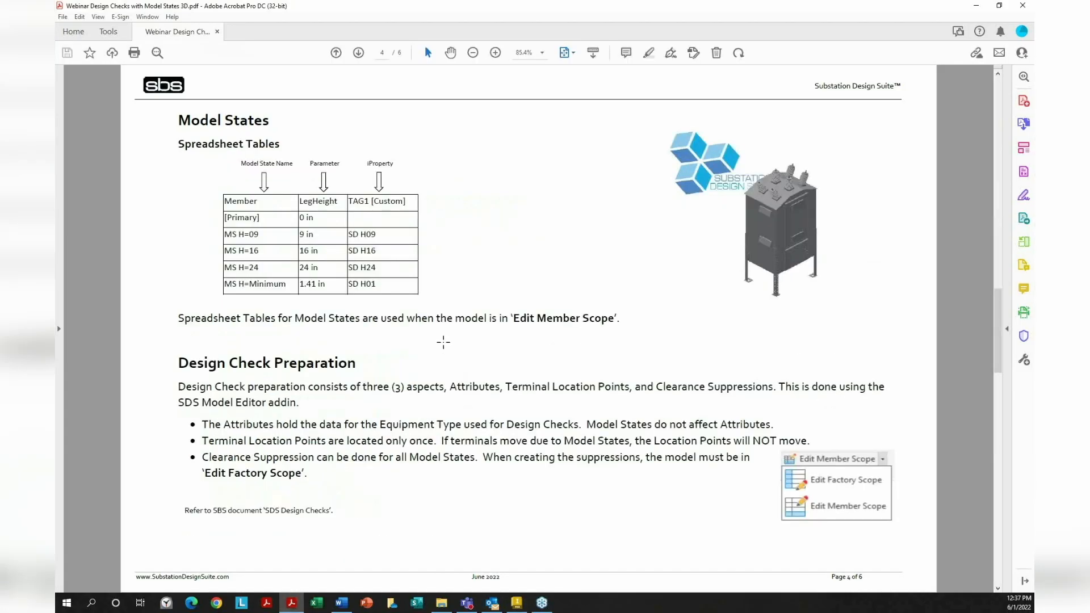
scroll(443, 342, down, 1)
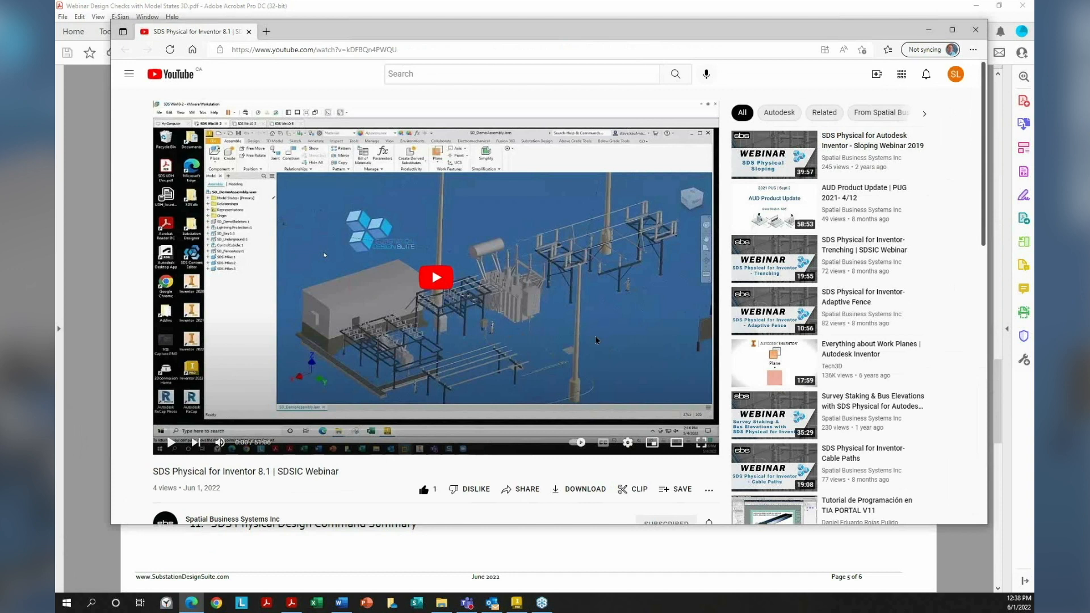
Play the SDS Physical for Inventor 8.1 webinar a few seconds, pause it, and minimize the browser
click(441, 278)
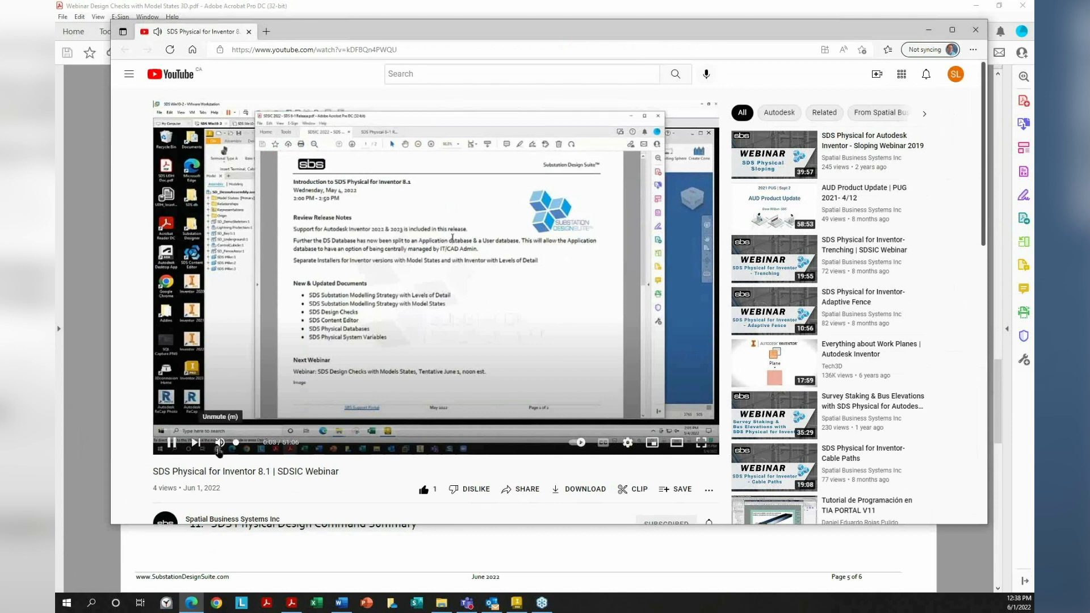
click(434, 311)
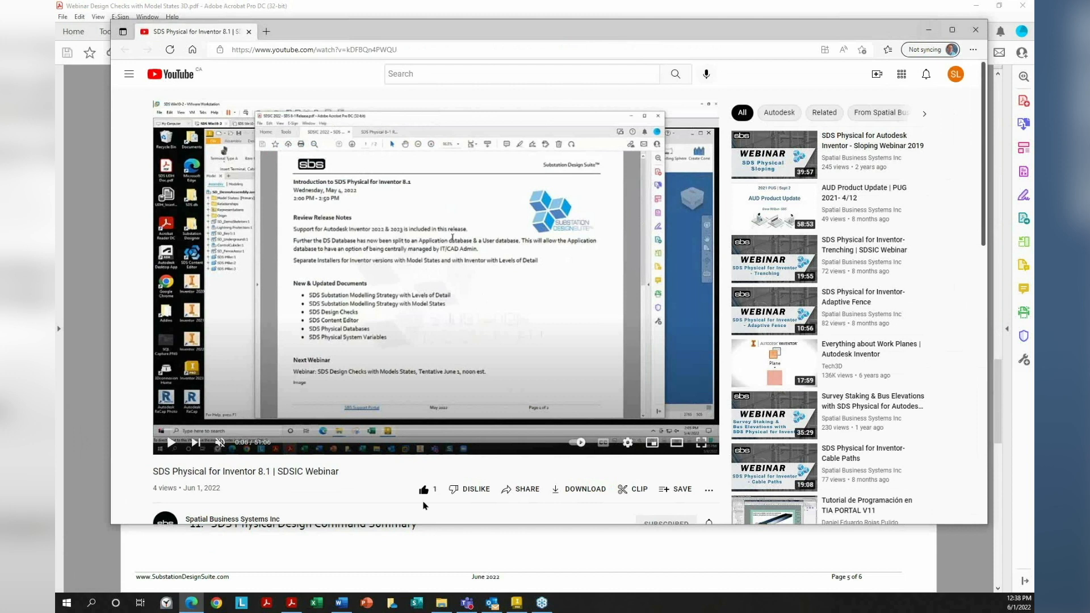
click(929, 32)
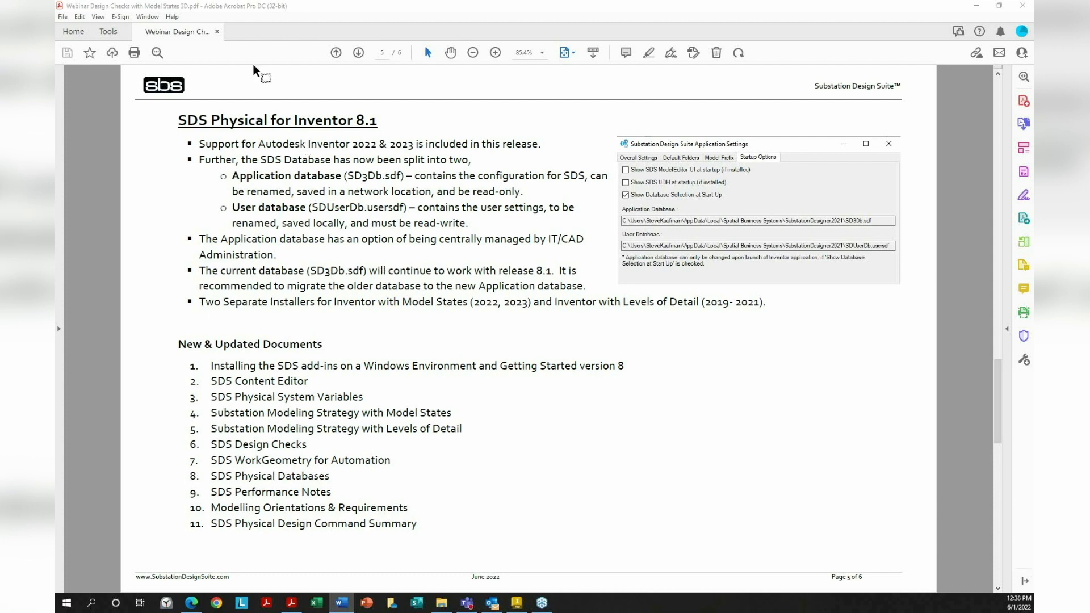
Highlight supported versions 2022 & 2023, then the Application database (SD3Db.sdf) and User database bullets
drag(353, 146, 413, 146)
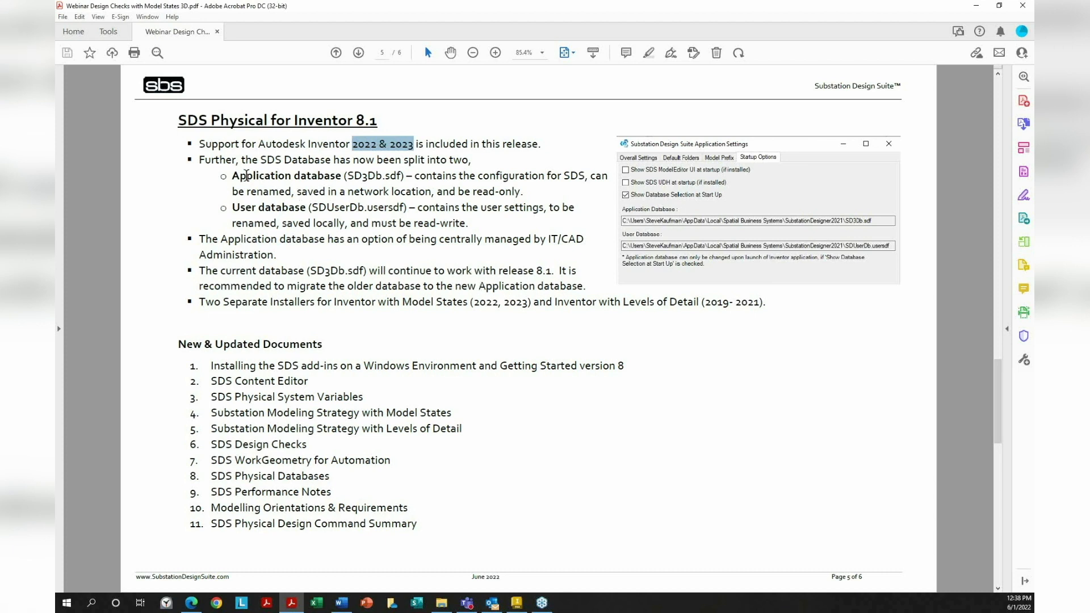
drag(231, 175, 316, 172)
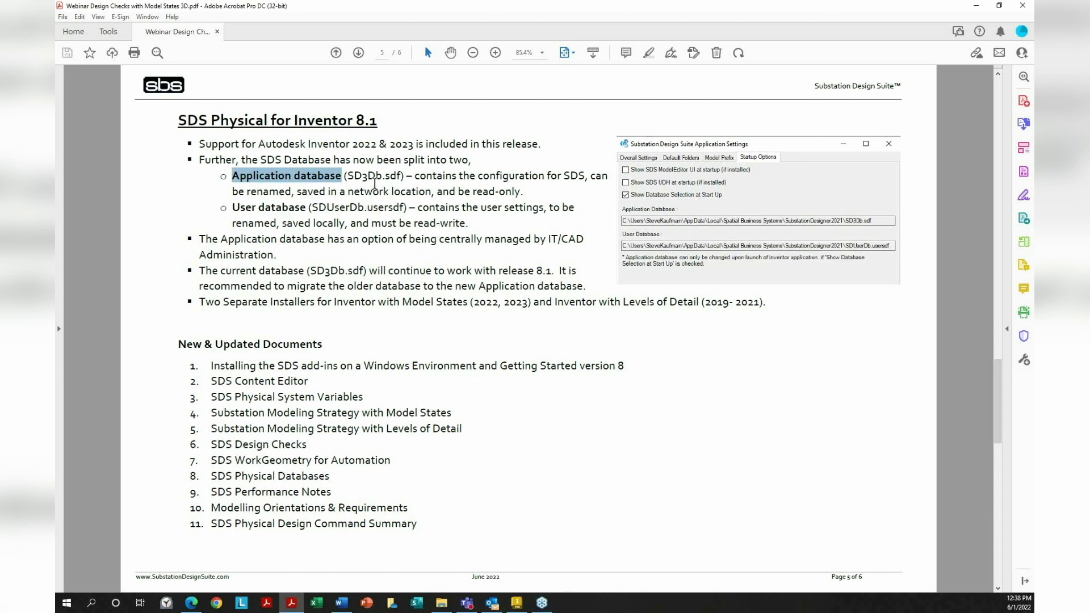
drag(345, 177, 404, 177)
click(288, 170)
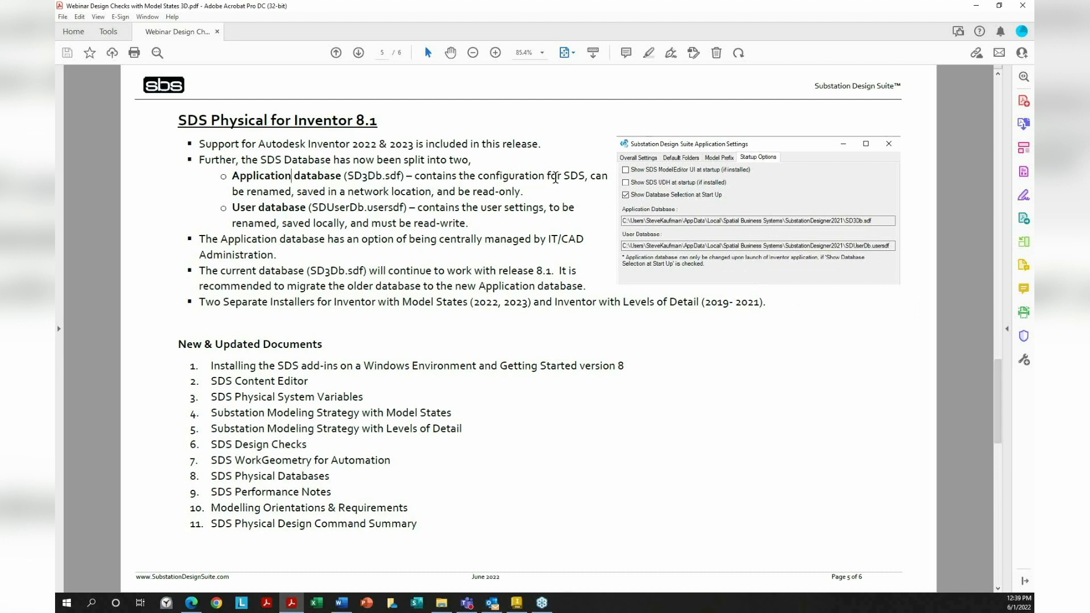
drag(524, 193, 228, 179)
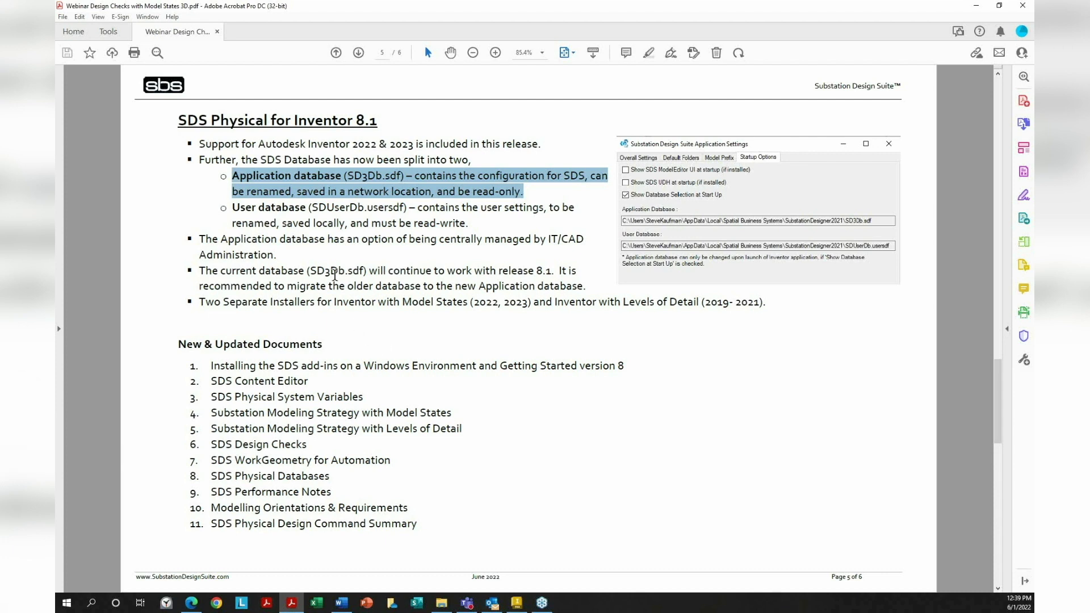
drag(234, 208, 469, 223)
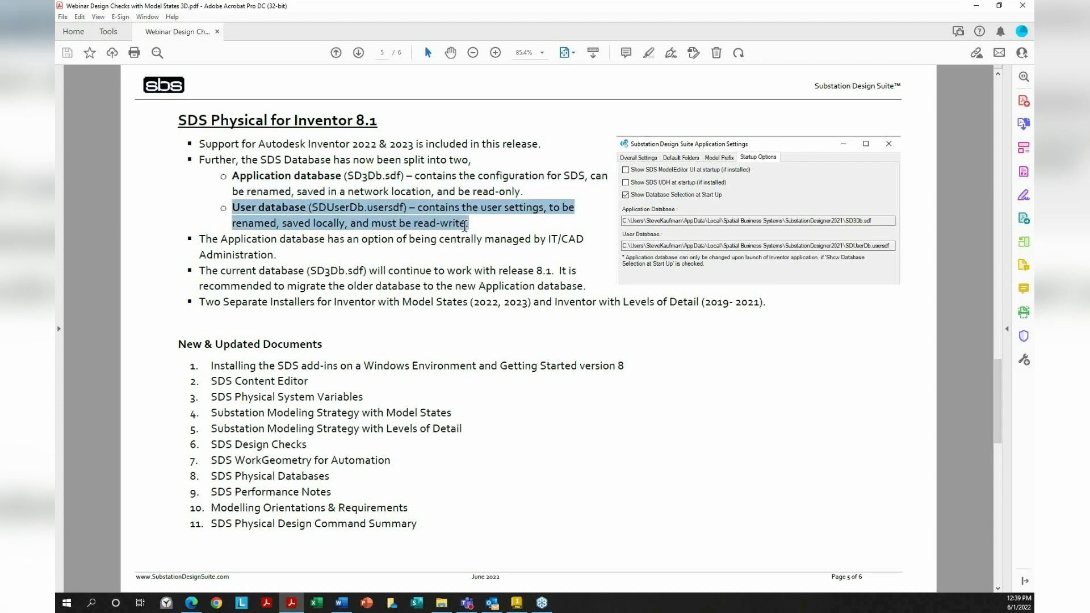
Load the Bare Cable table in the Substation Designer Content Editor, then close the editor
click(977, 6)
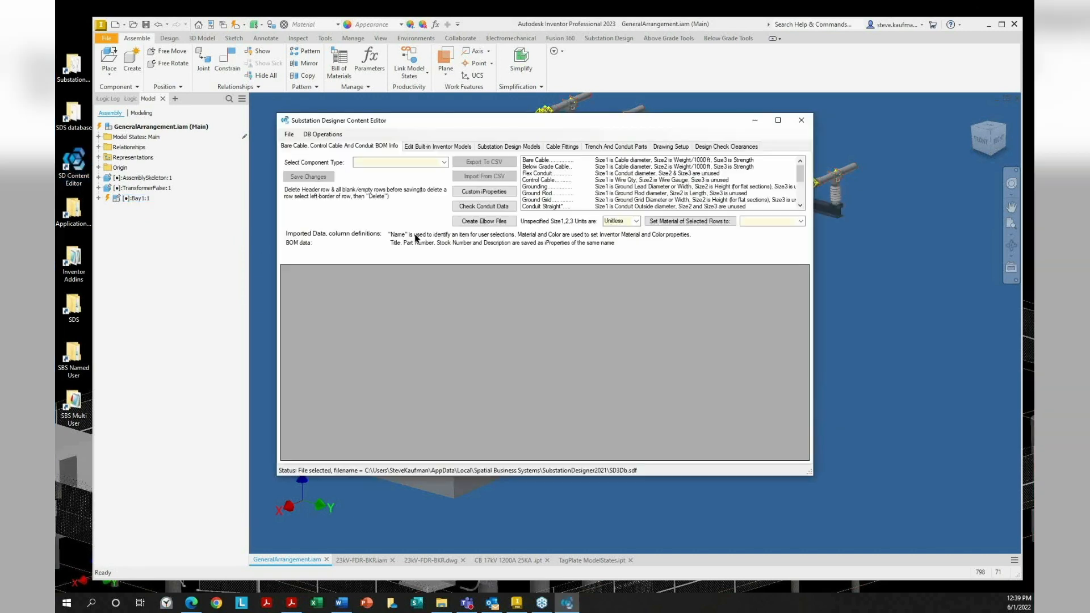
click(444, 163)
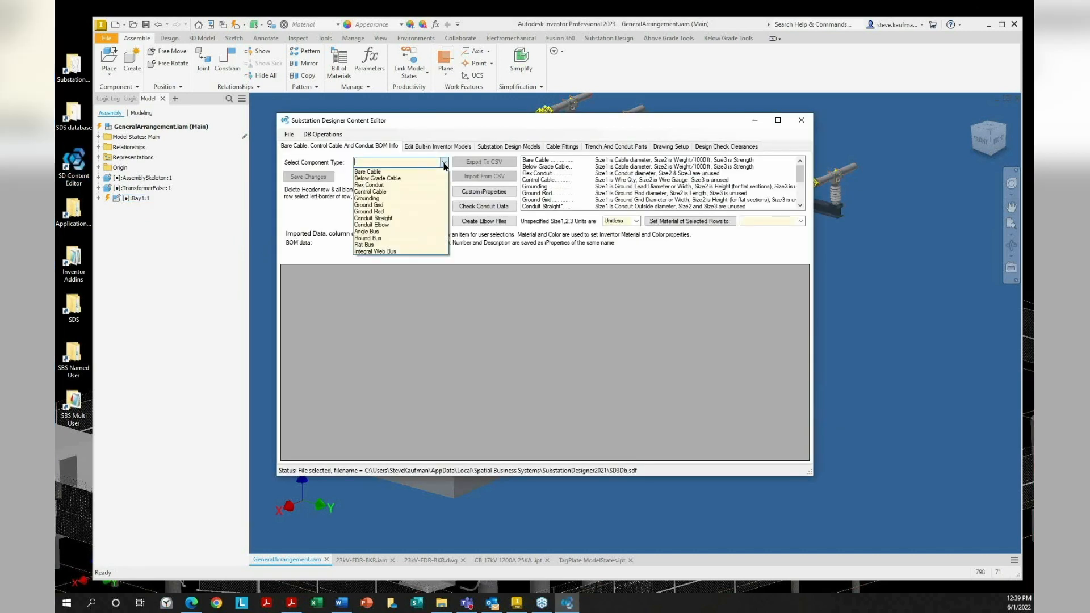
click(367, 172)
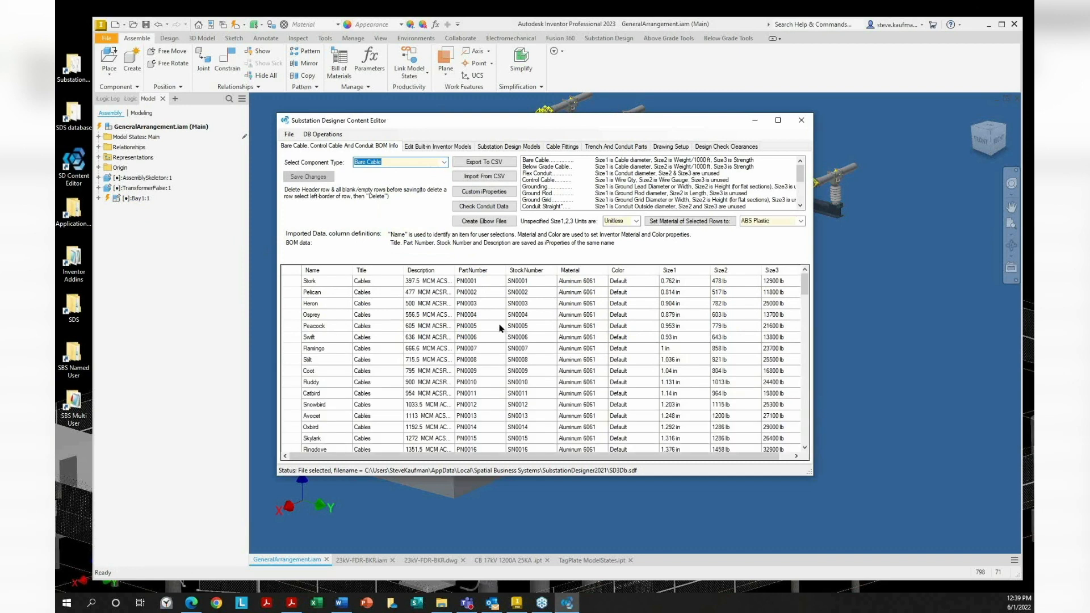
click(808, 123)
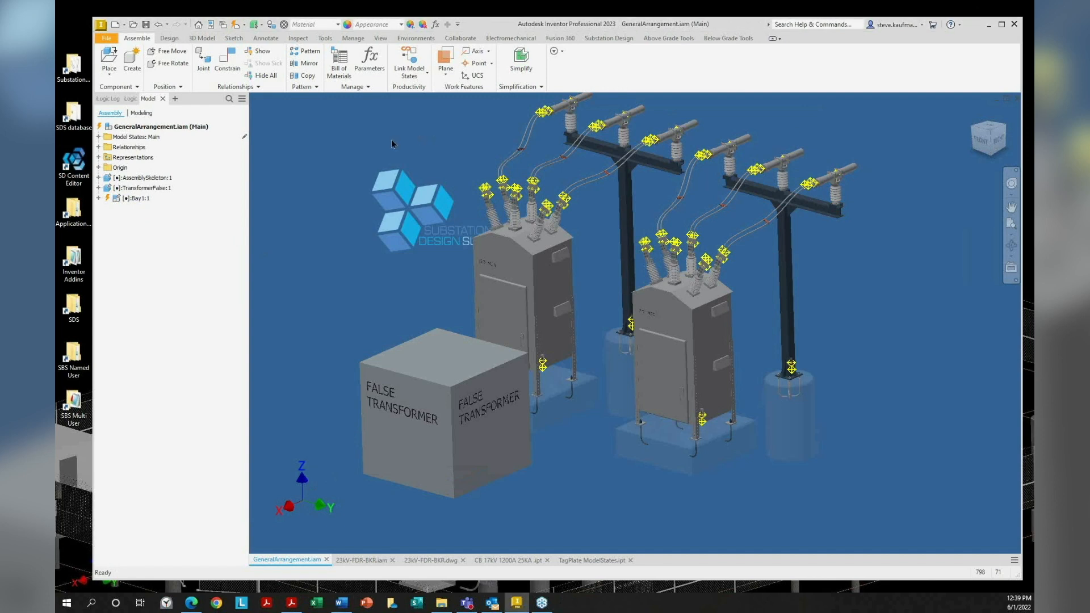
Review the Substation Design Suite Settings' default folders, such as <WorkspaceFolder>/Cables, then close them
click(609, 38)
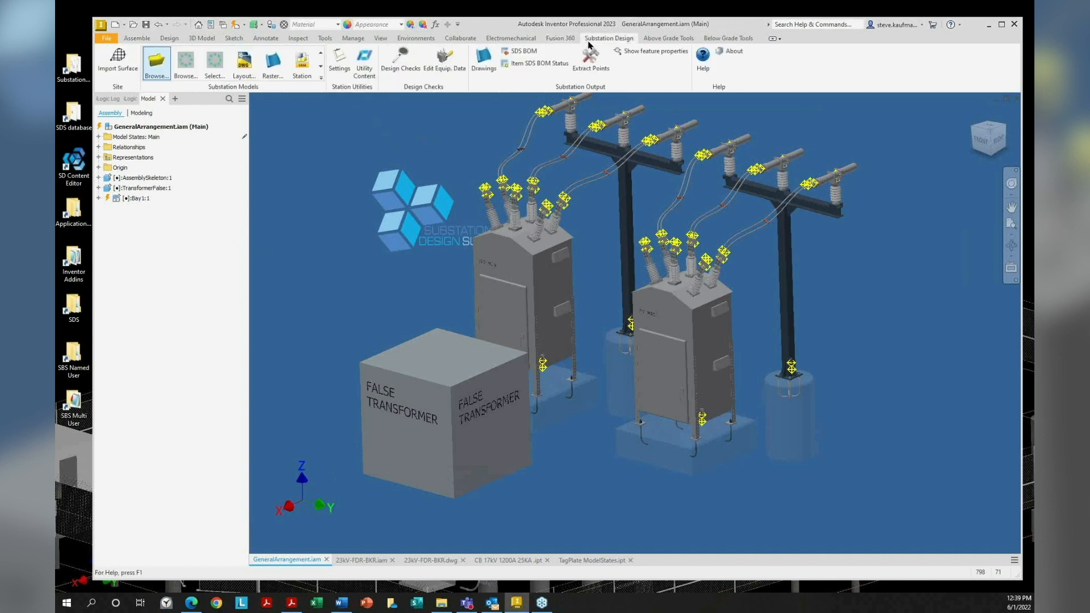
click(339, 61)
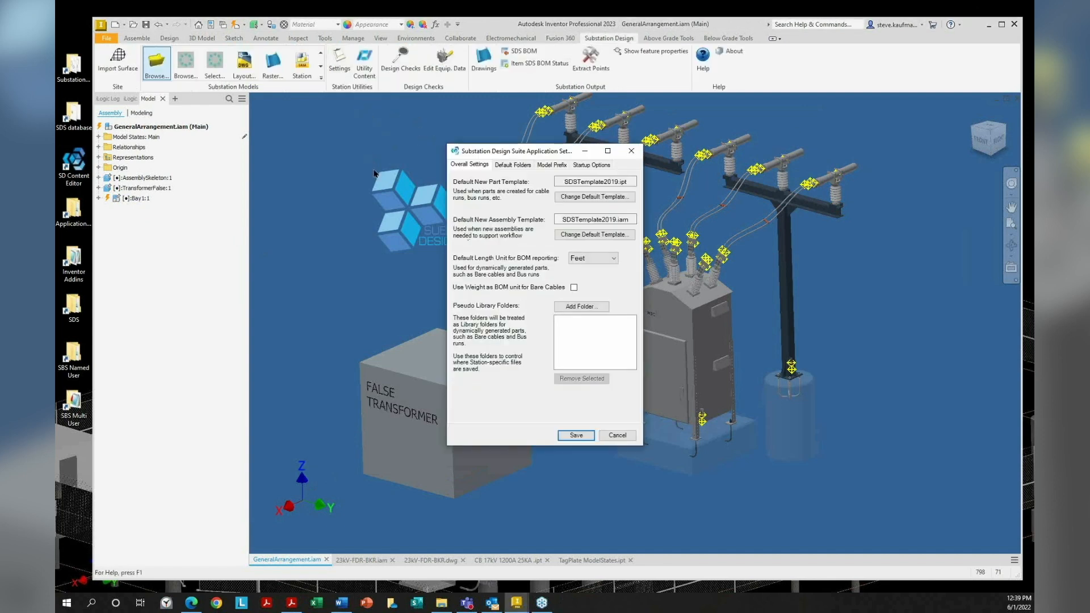
click(522, 165)
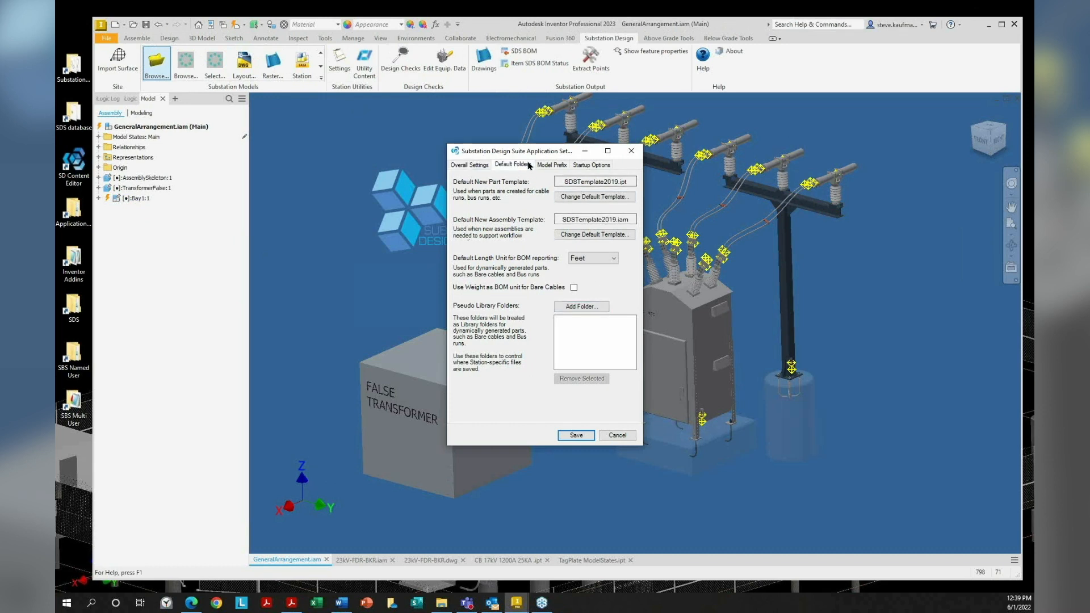
click(630, 150)
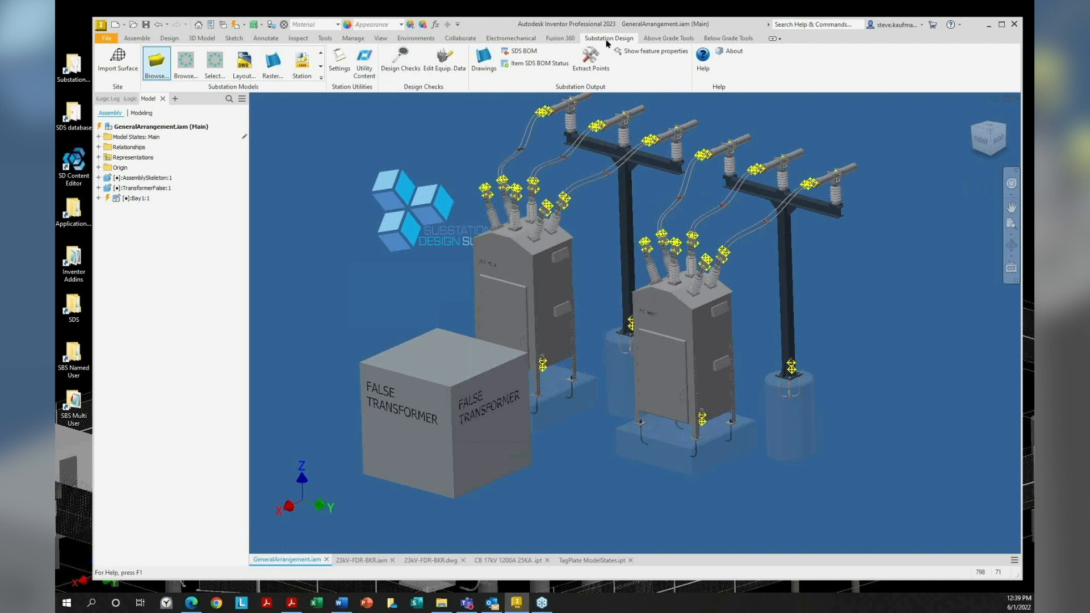
Check the Above Ground Settings, keeping cable lists sorted by Description, then return to the release notes PDF
click(651, 38)
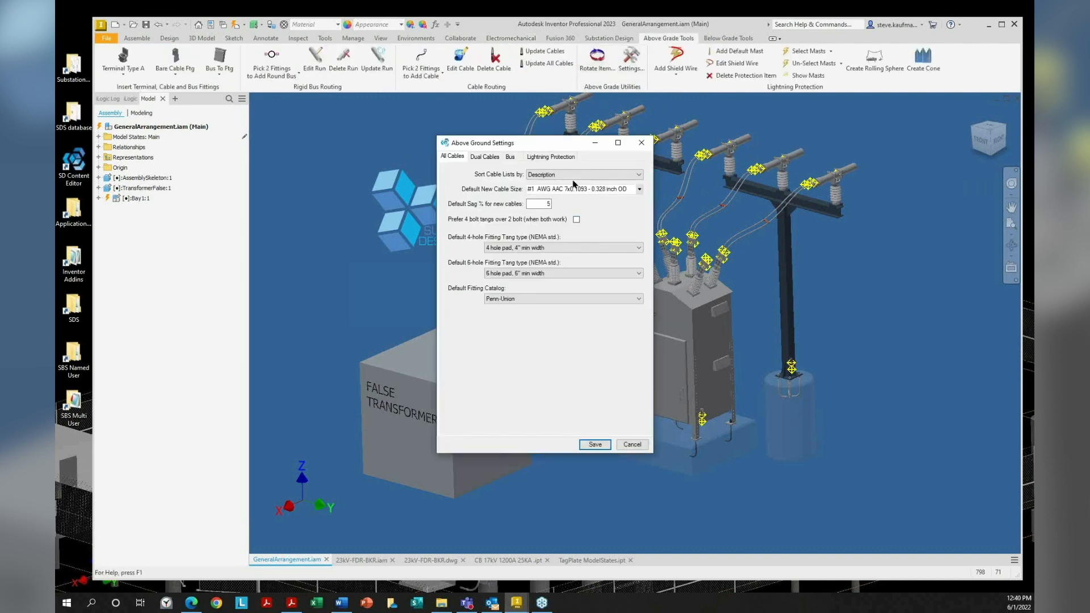
click(639, 175)
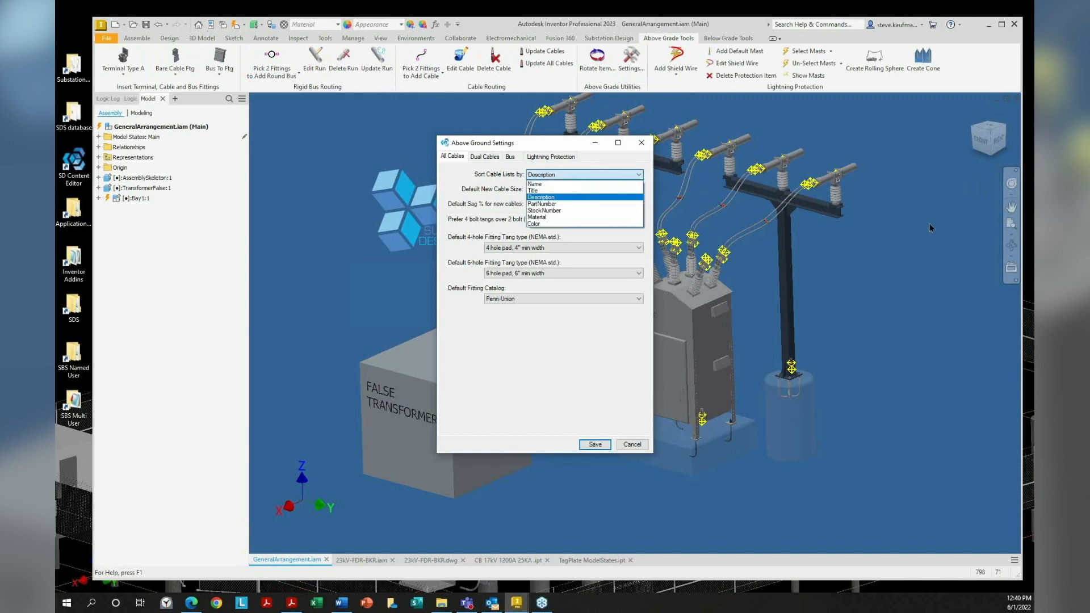
click(639, 173)
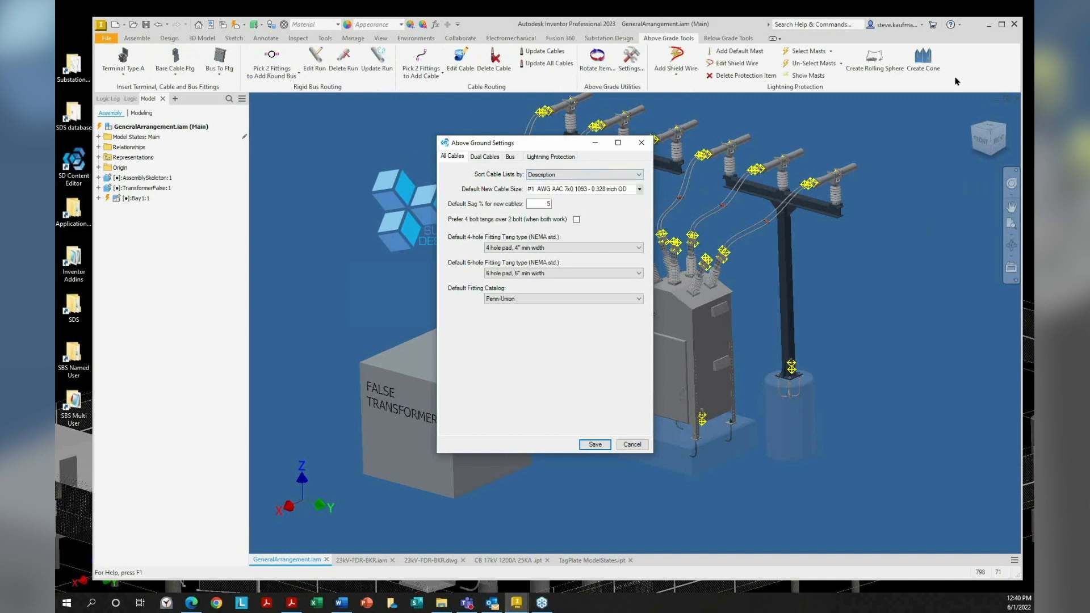
click(642, 143)
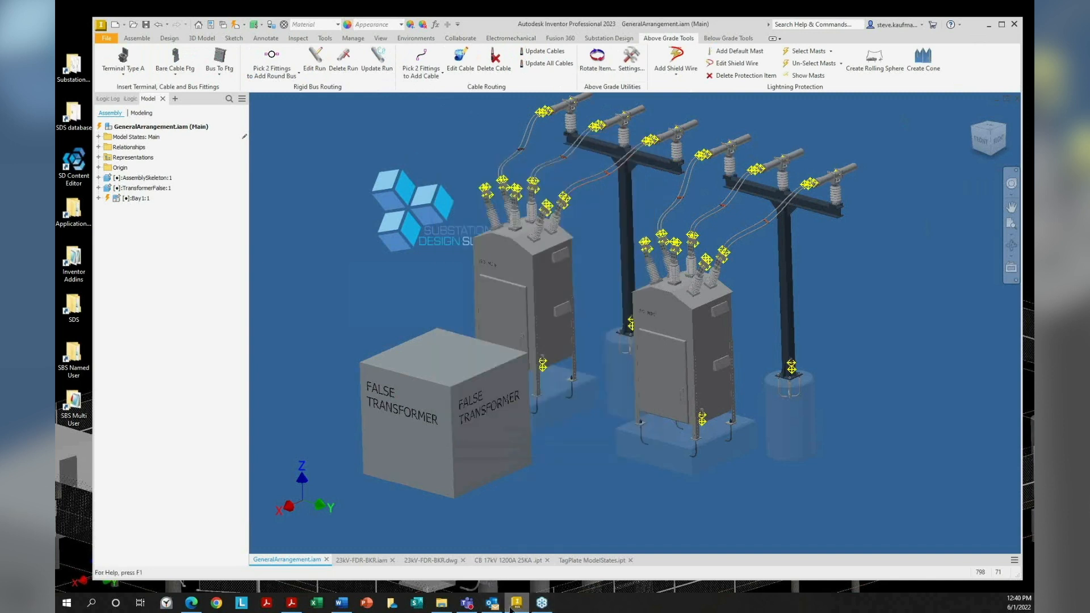
click(292, 605)
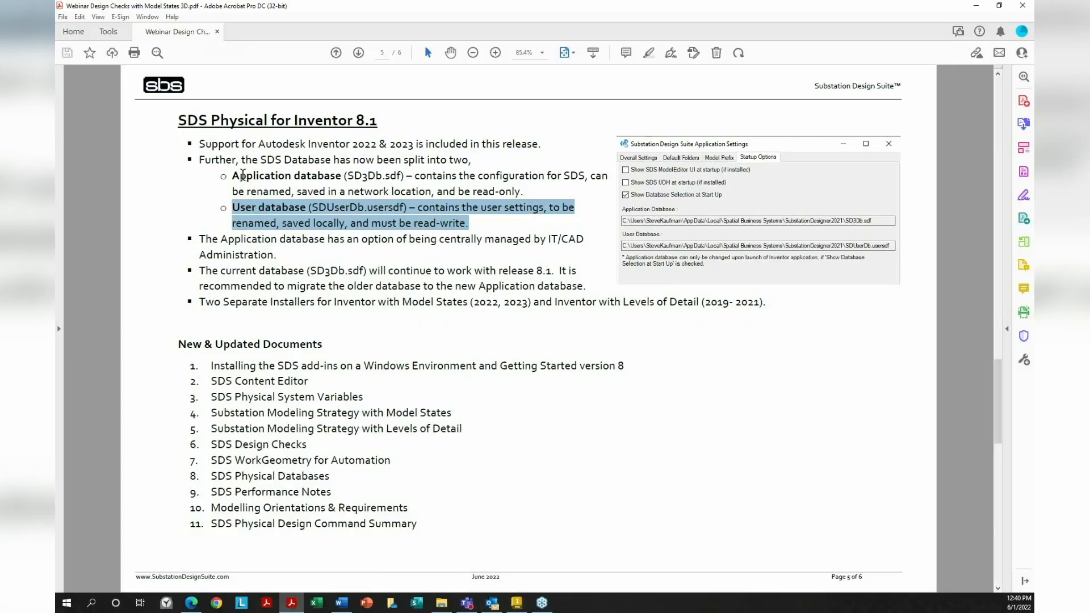
Highlight the Application database, central IT/CAD and keep-current-database bullets, then return to the webinar video
drag(233, 175, 528, 187)
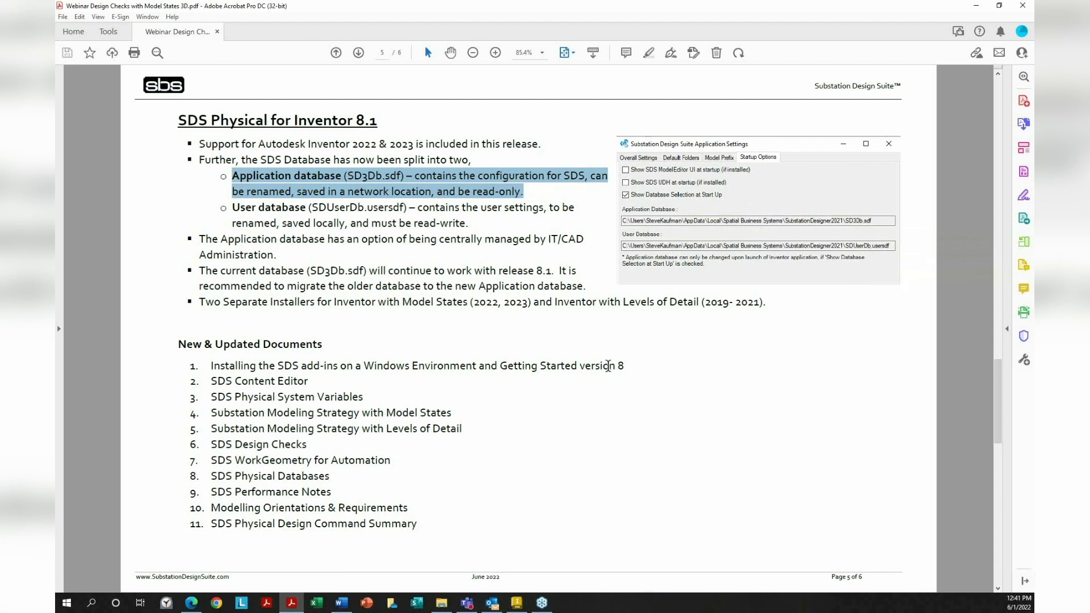
drag(202, 236, 279, 255)
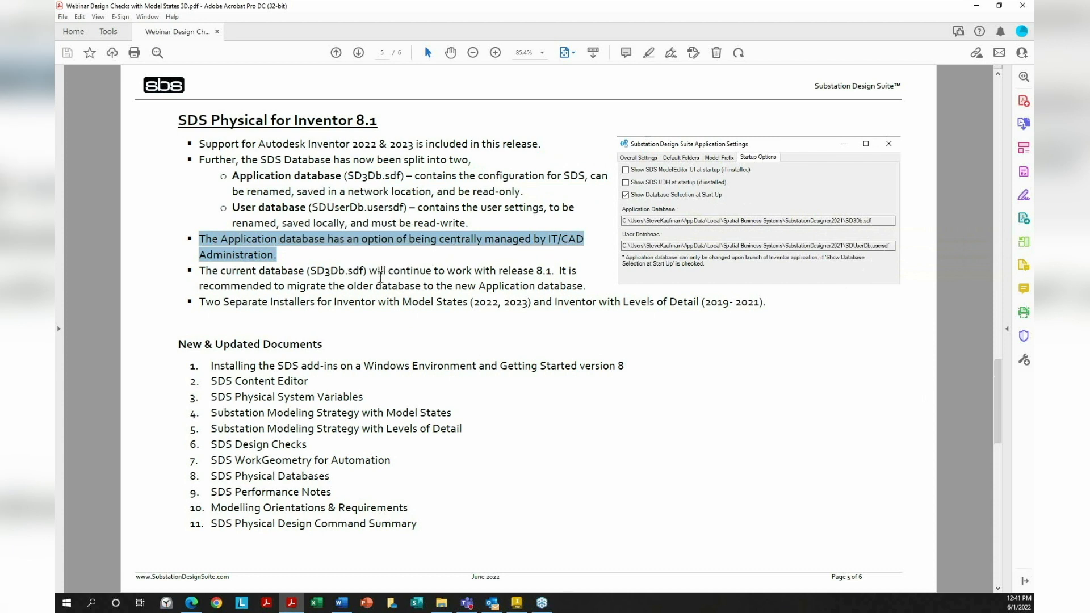
drag(199, 271, 586, 275)
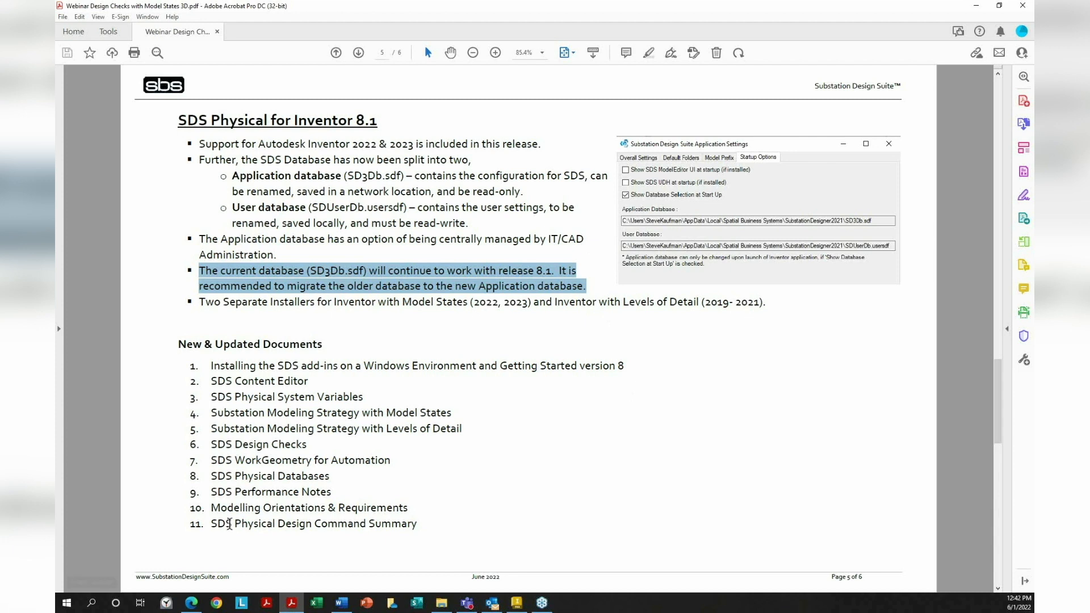
click(192, 608)
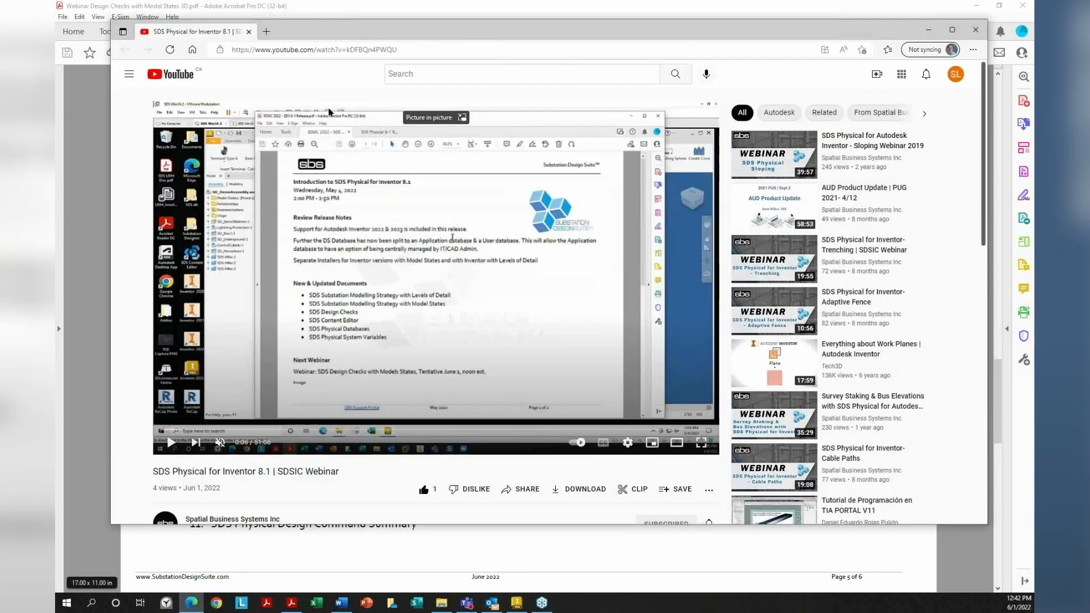
In a new tab, go from the SBS bookmark to Support Portal > Knowledge Base > Substation Design Suite > General Information
click(267, 32)
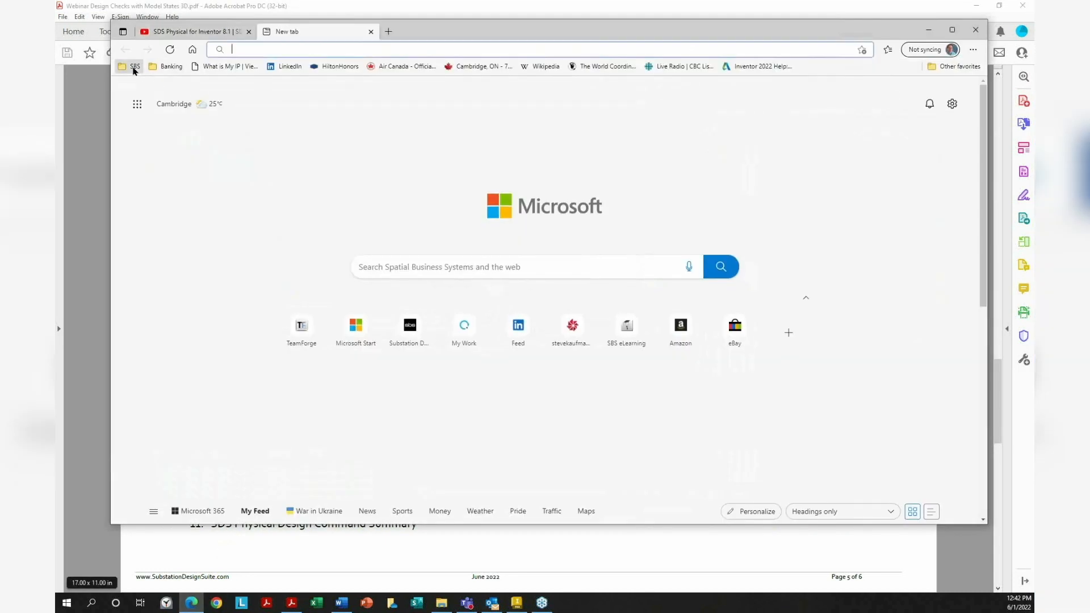
click(133, 66)
click(165, 118)
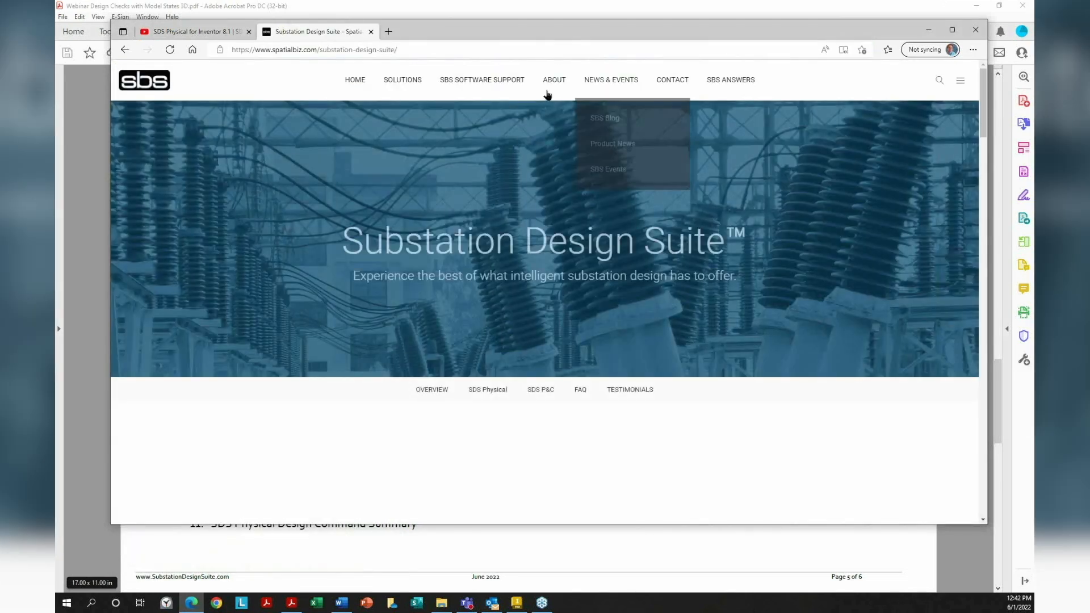
mouse_move(502, 82)
click(486, 124)
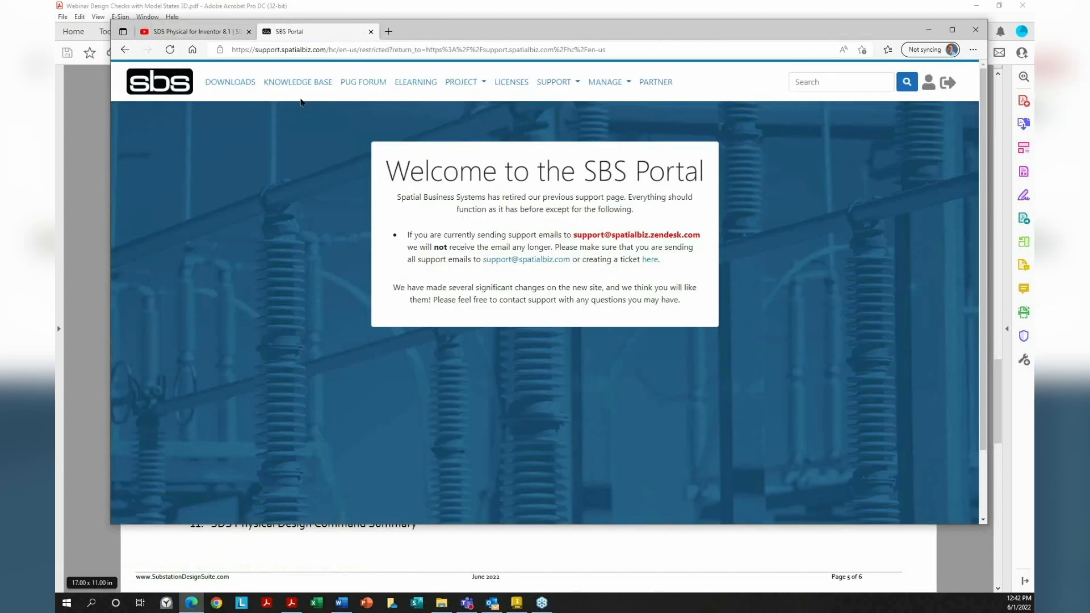
click(297, 85)
click(403, 261)
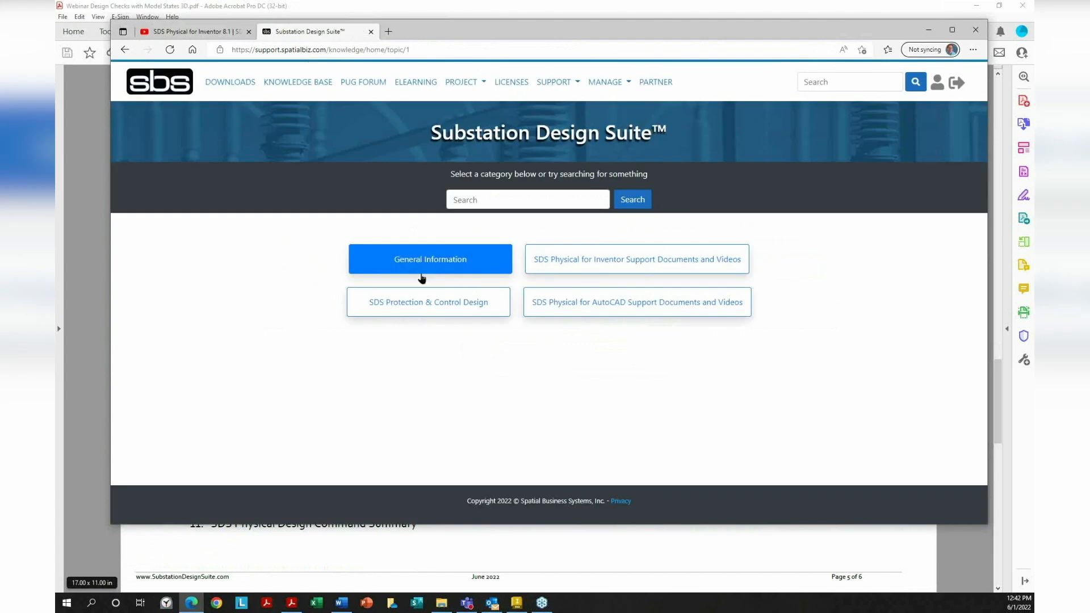
click(448, 258)
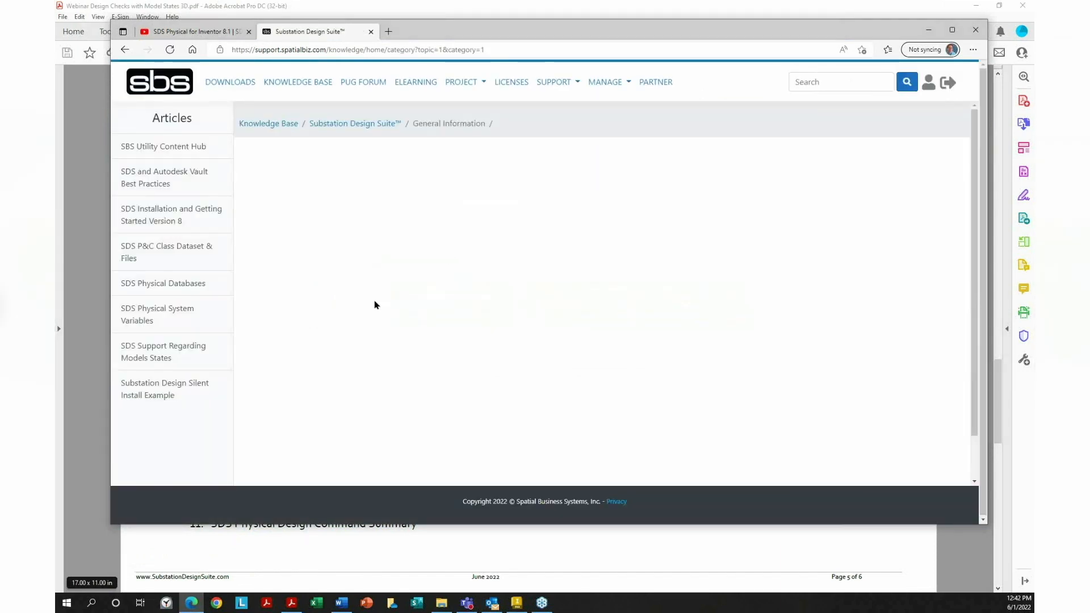
Open the SDS Physical Databases article, read through to the Migrating the Database steps, then minimize Edge
click(194, 283)
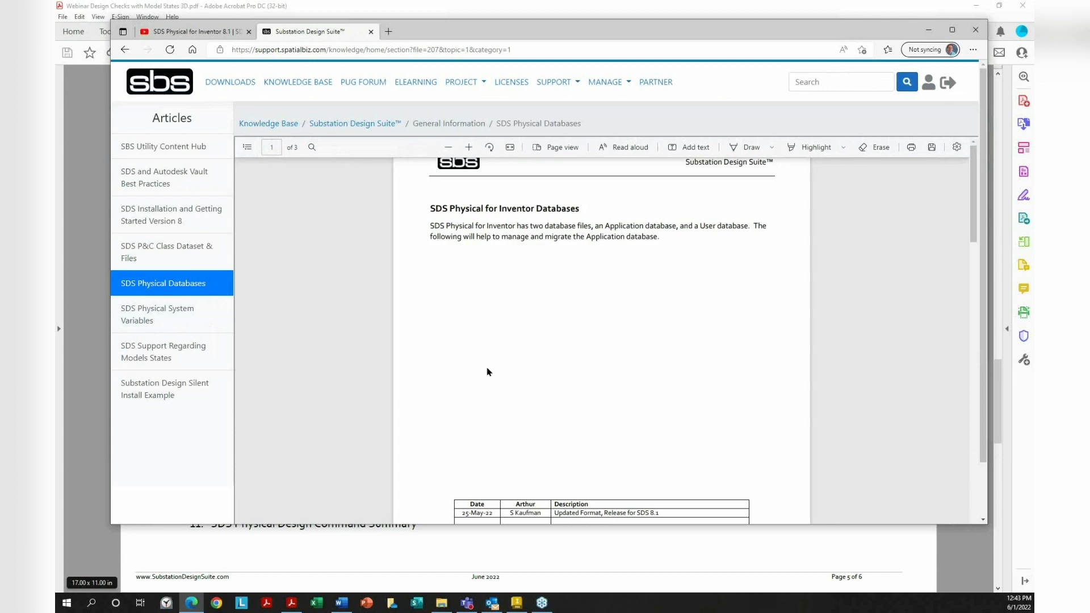
scroll(540, 294, down, 2)
scroll(540, 295, down, 7)
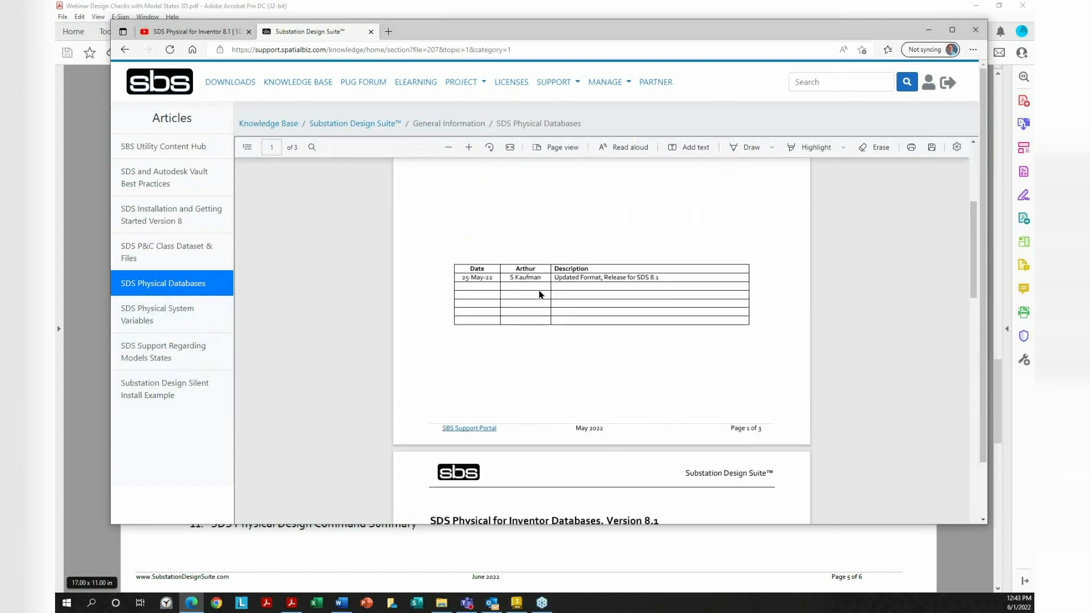
scroll(539, 295, down, 4)
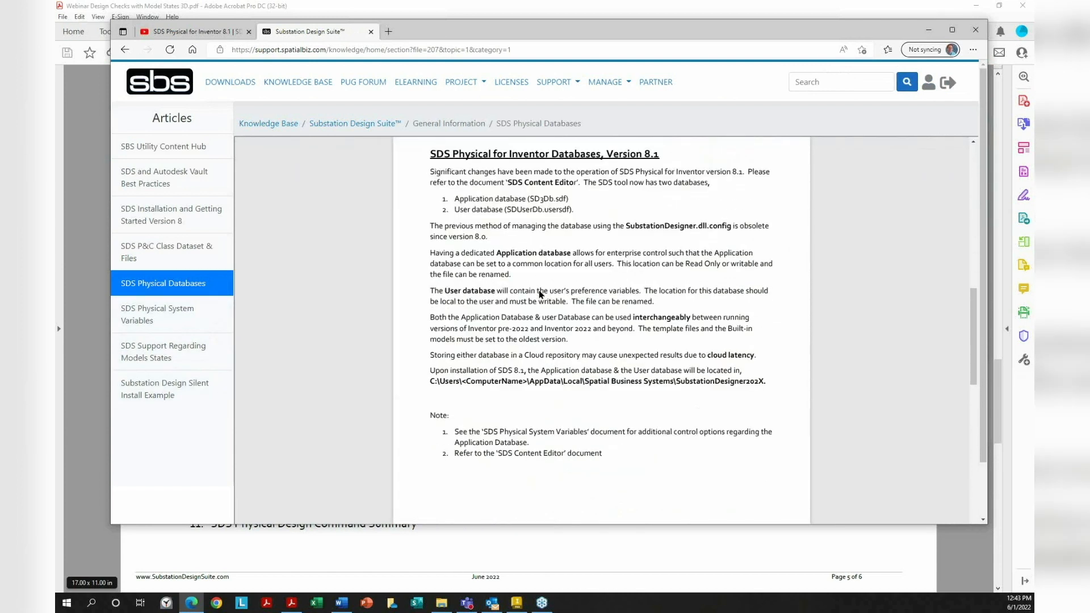
scroll(539, 295, up, 3)
scroll(539, 295, up, 2)
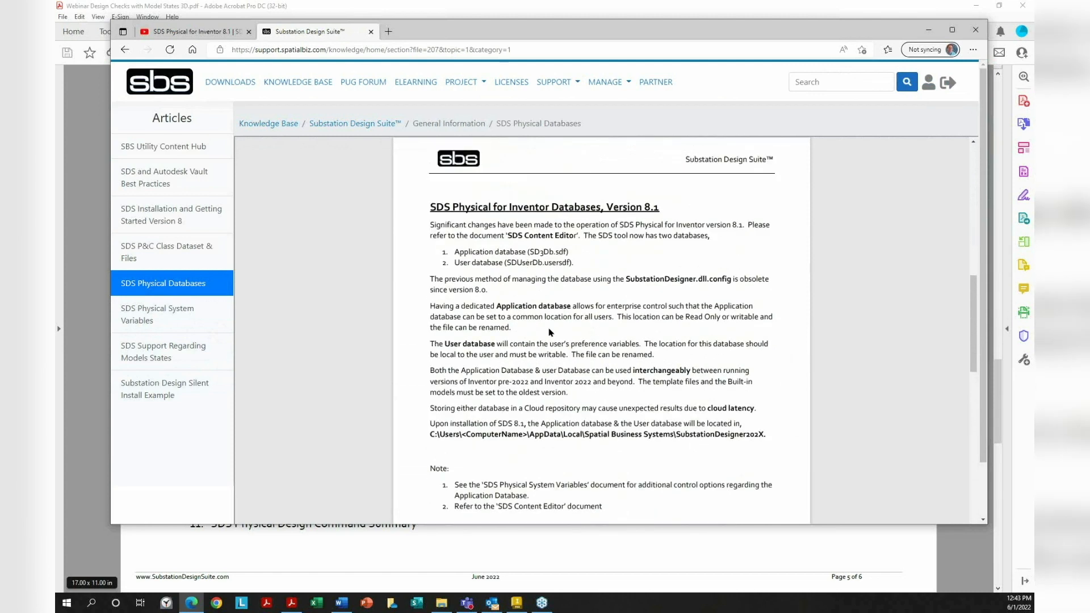
drag(498, 306, 570, 307)
drag(467, 356, 586, 356)
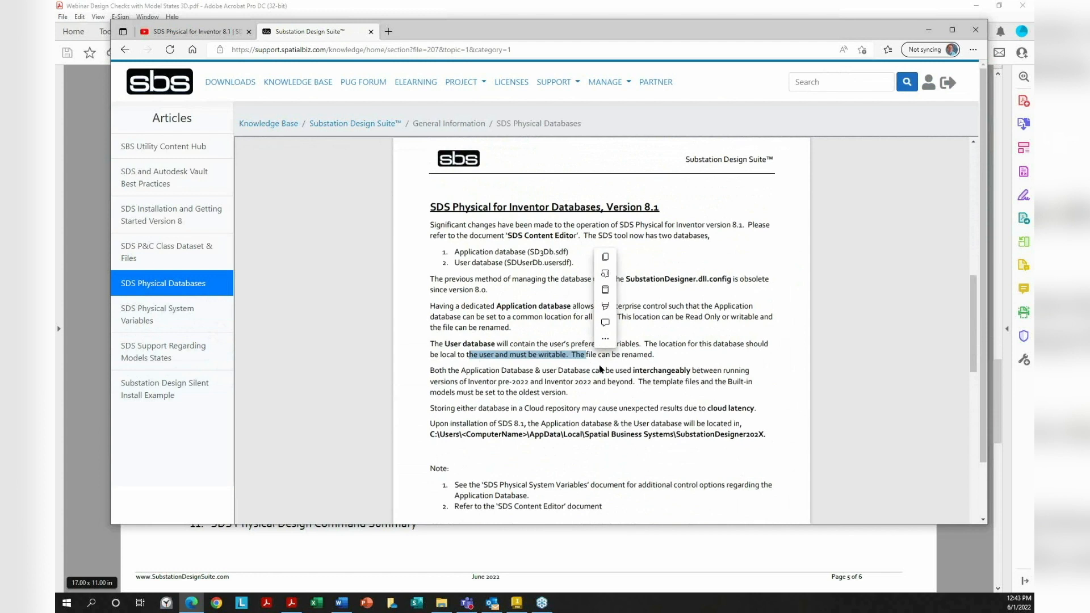
scroll(600, 366, down, 2)
scroll(600, 367, down, 12)
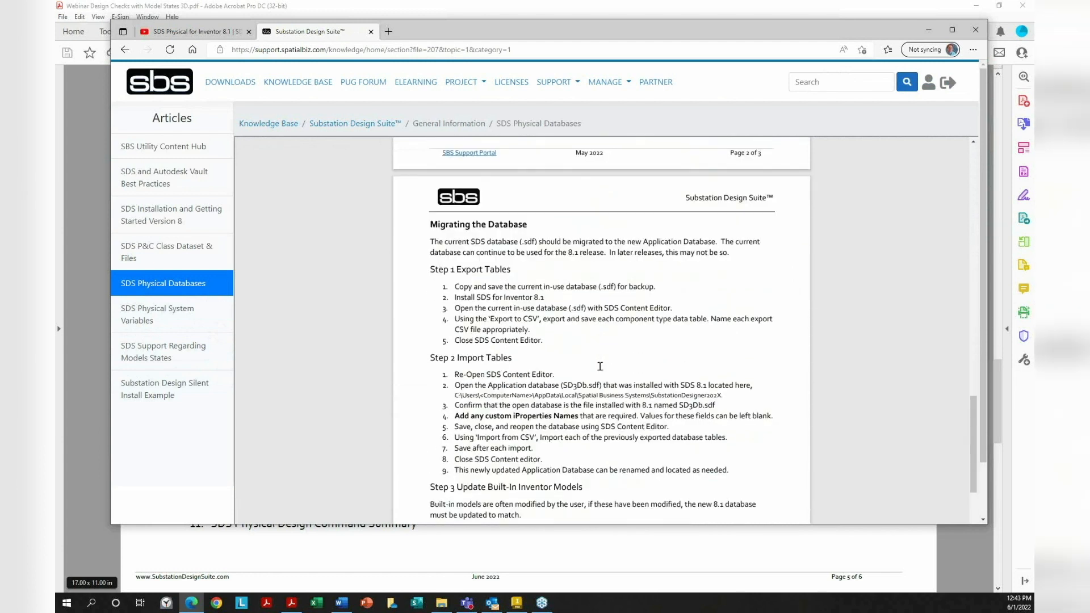
scroll(600, 366, up, 2)
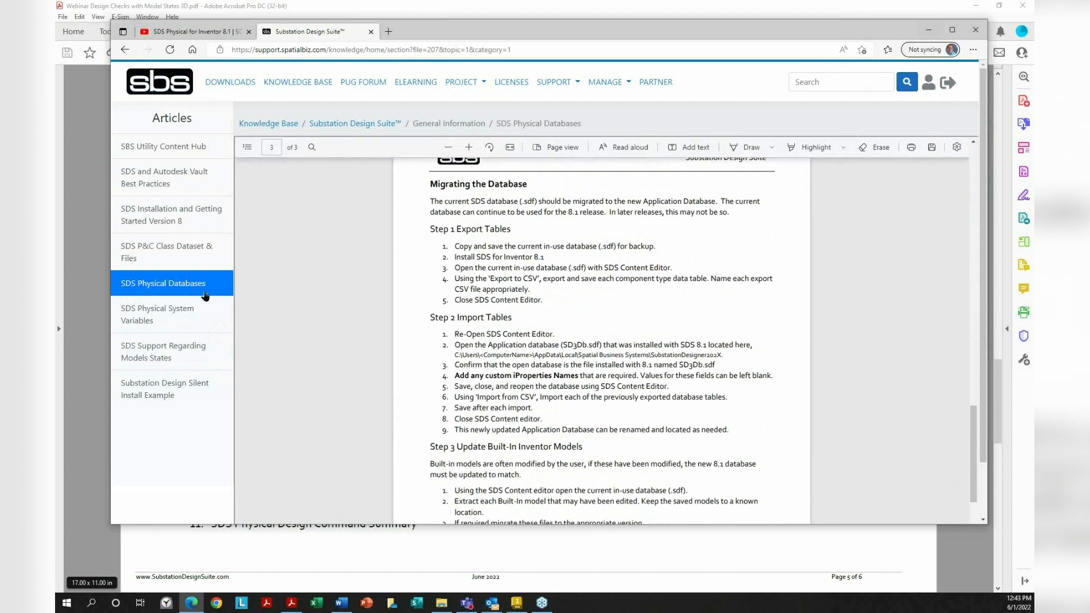
click(929, 30)
Open the Substation Designer Content Editor on the Bare Cable table, widened to show all columns
click(973, 7)
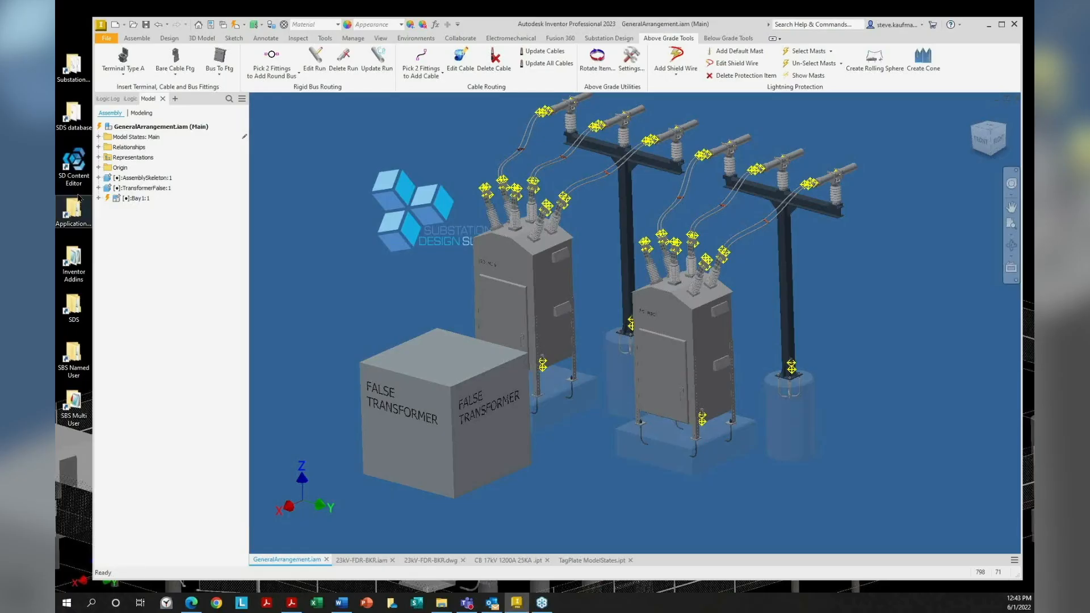
double_click(73, 169)
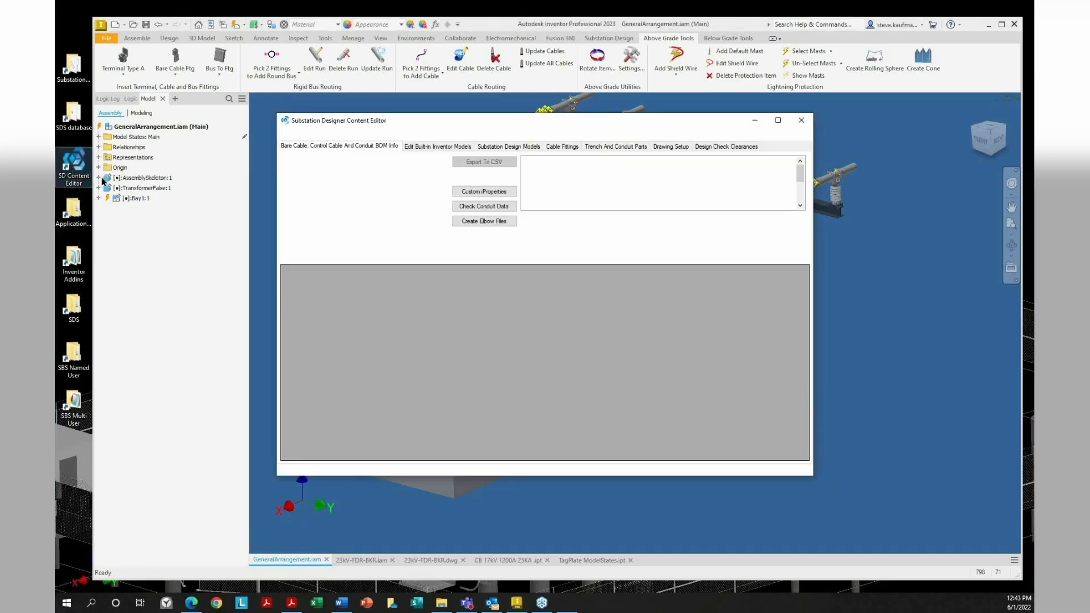
click(446, 163)
click(445, 169)
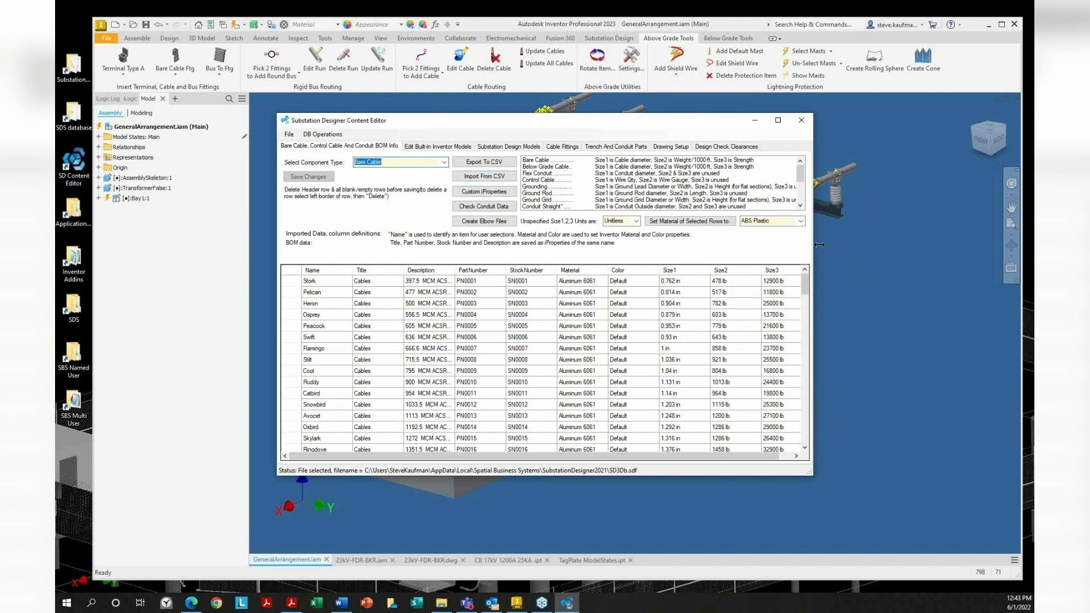
drag(914, 249, 935, 246)
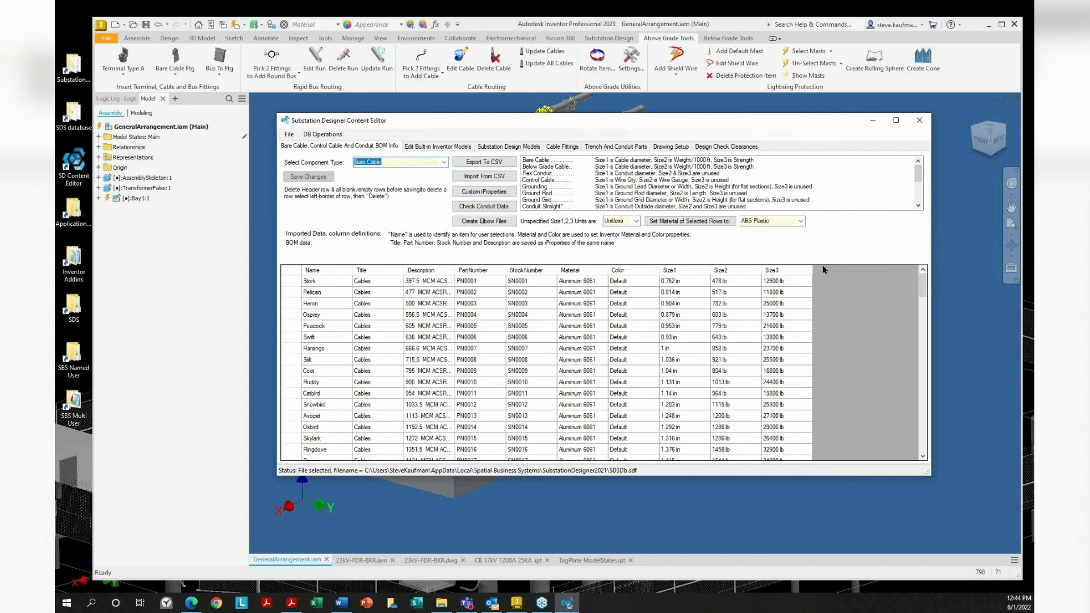
Check the Custom iProperty names without changes, close the Content Editor and bring back the release notes
click(481, 194)
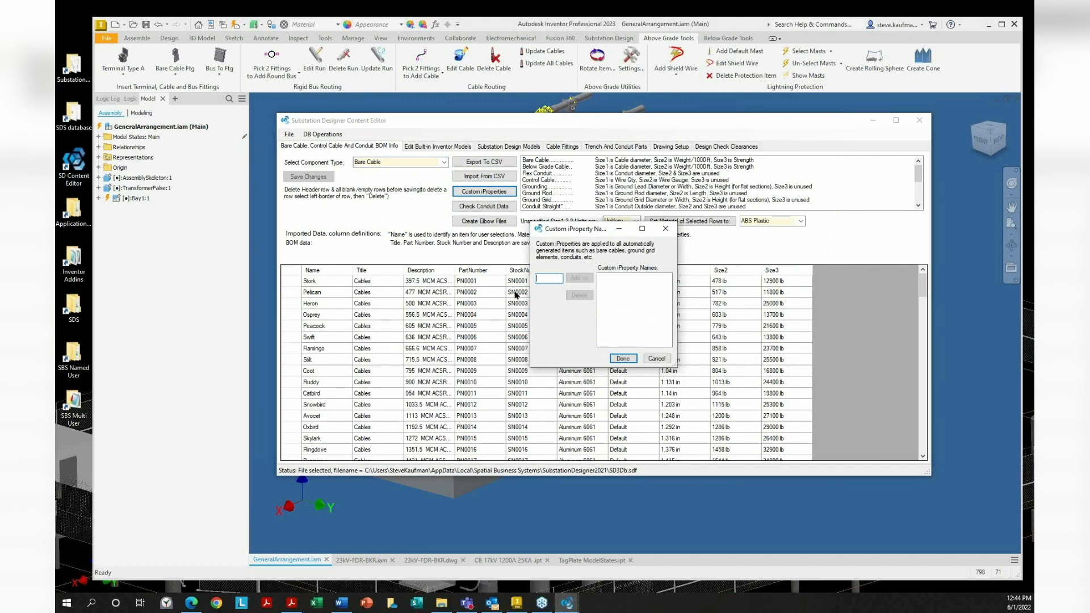
click(650, 358)
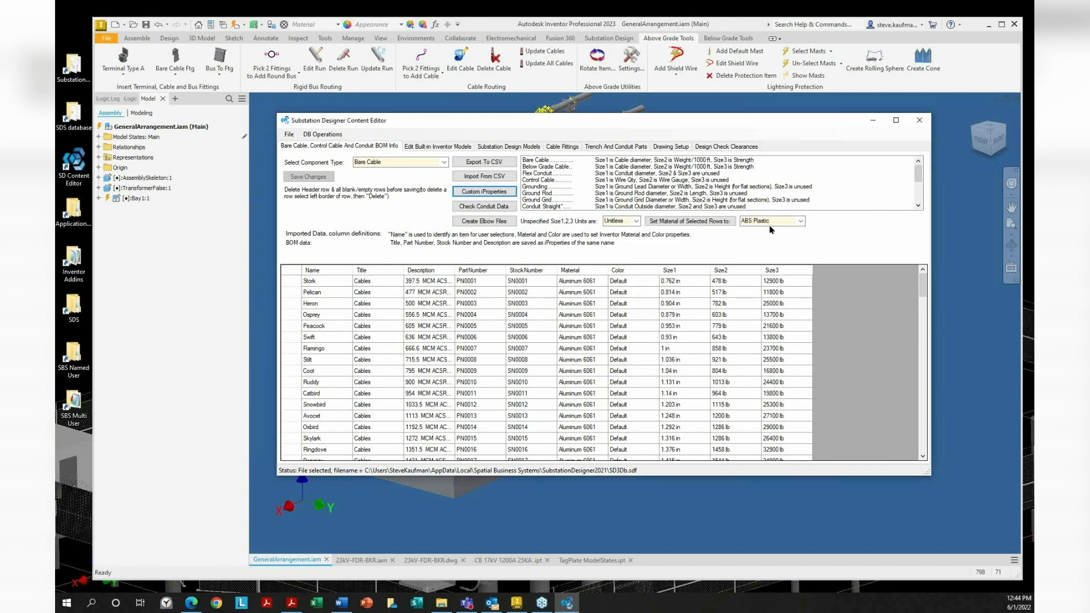
click(928, 121)
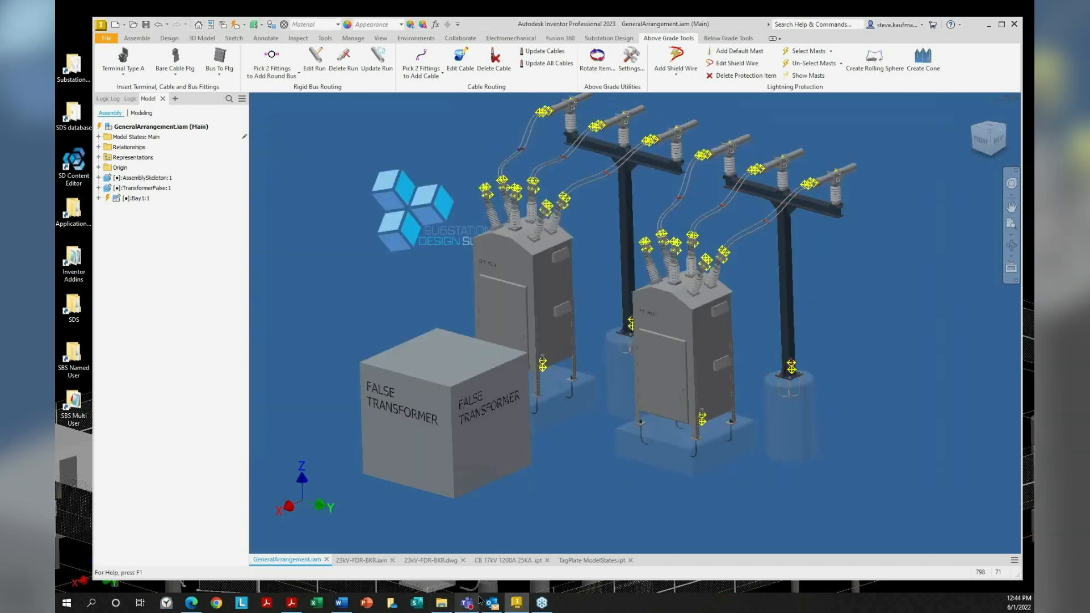
click(292, 603)
Highlight the Two Separate Installers bullet and its Model States (2022, 2023) and Levels of Detail (2019-2021) phrases
click(420, 326)
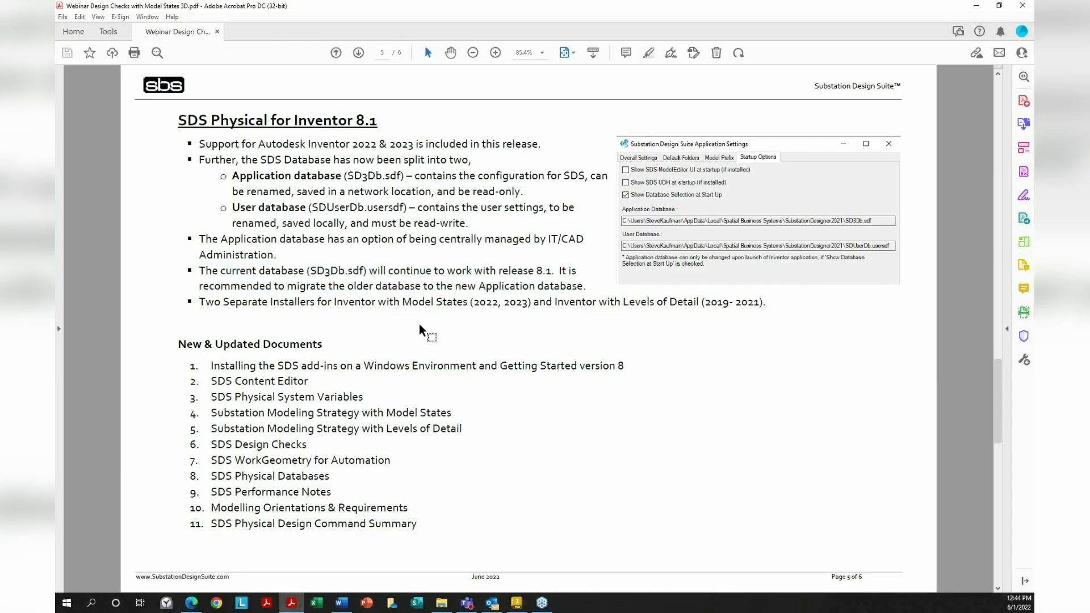
drag(202, 305, 776, 309)
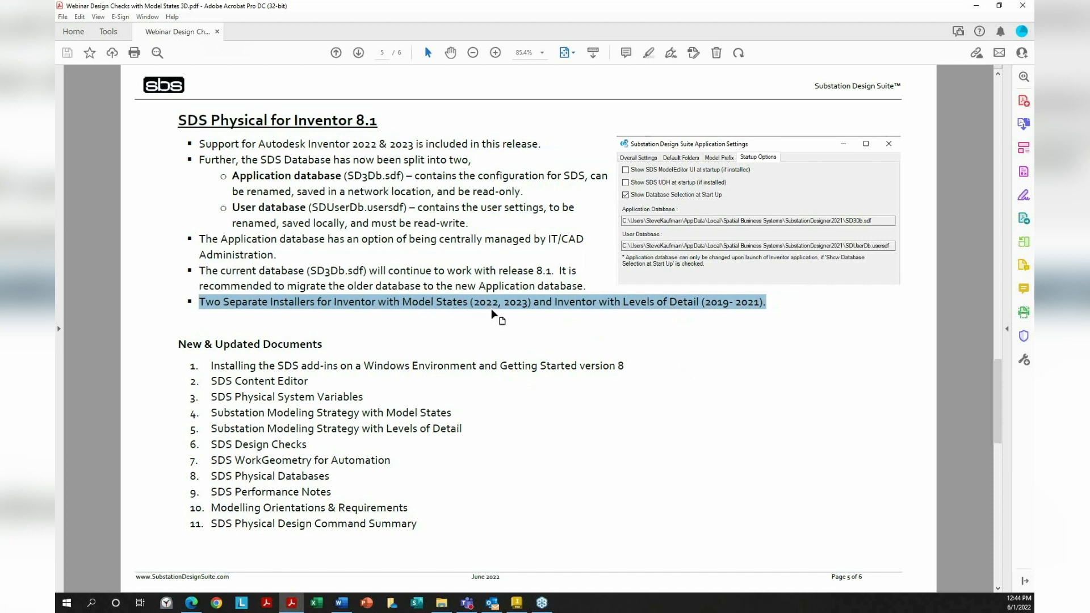
drag(402, 303, 532, 305)
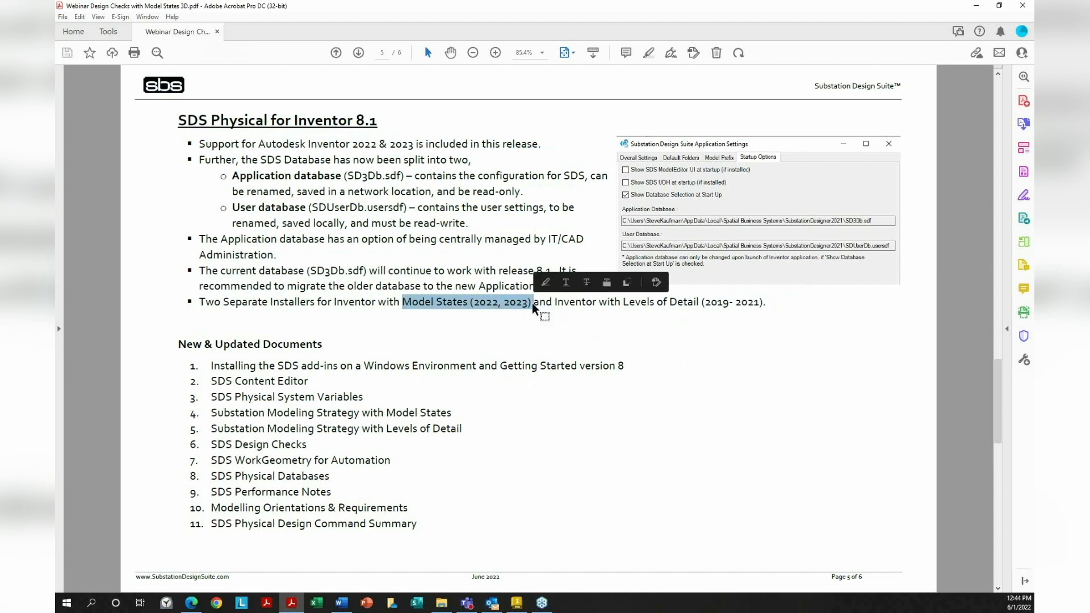
click(634, 333)
drag(624, 308, 770, 307)
click(740, 324)
mouse_move(624, 307)
mouse_down()
mouse_move(741, 288)
mouse_move(770, 306)
mouse_move(636, 300)
mouse_up()
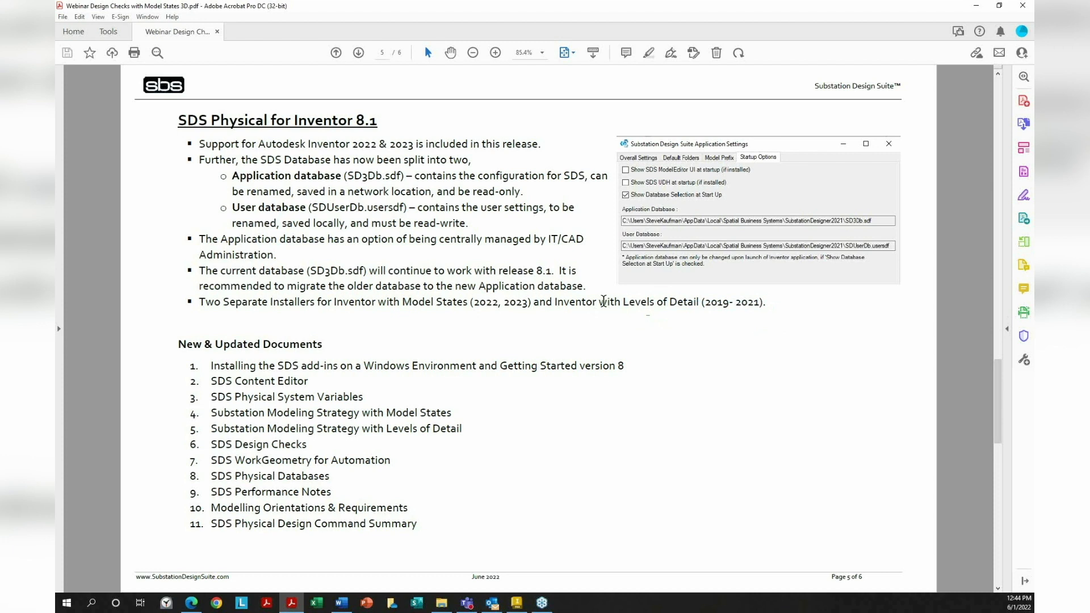
drag(602, 300, 771, 292)
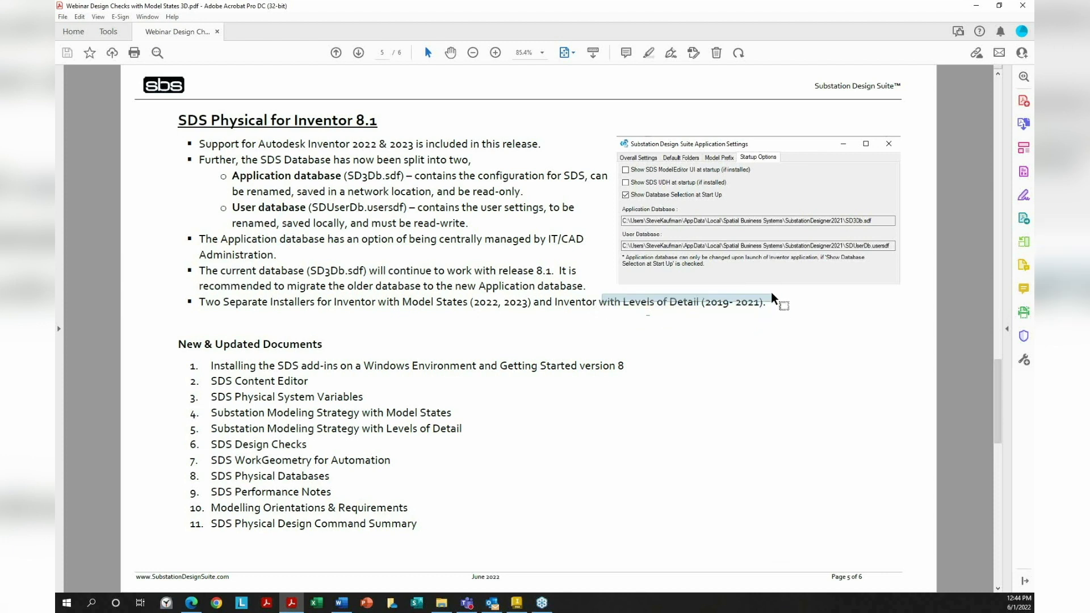
click(791, 340)
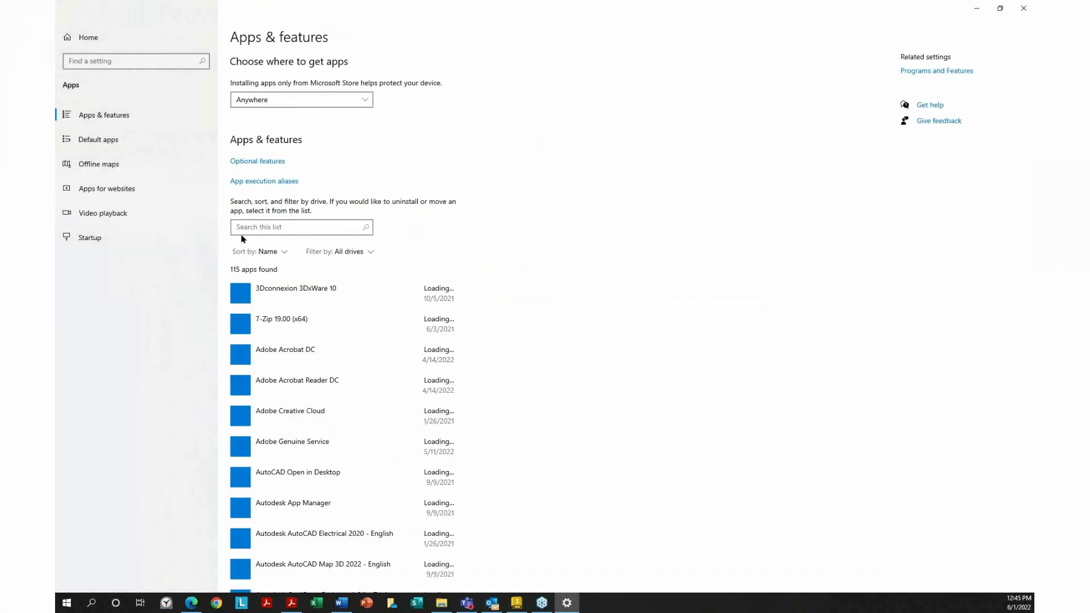
Filter installed apps by 'sds' and check the SDS for Inventor 2021 and 2022 versions
click(248, 226)
text(sds)
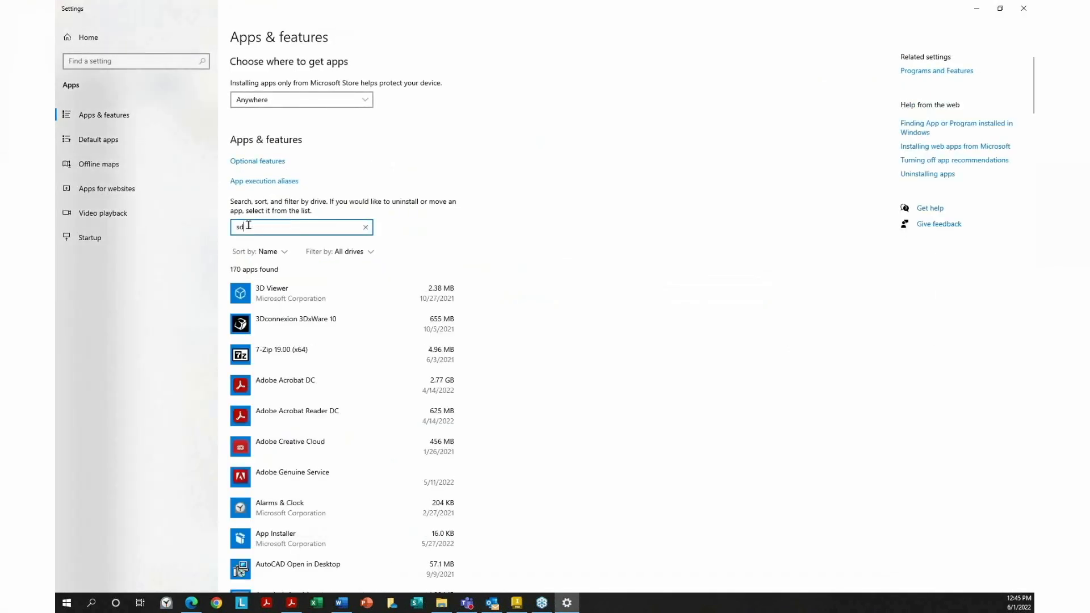
click(399, 327)
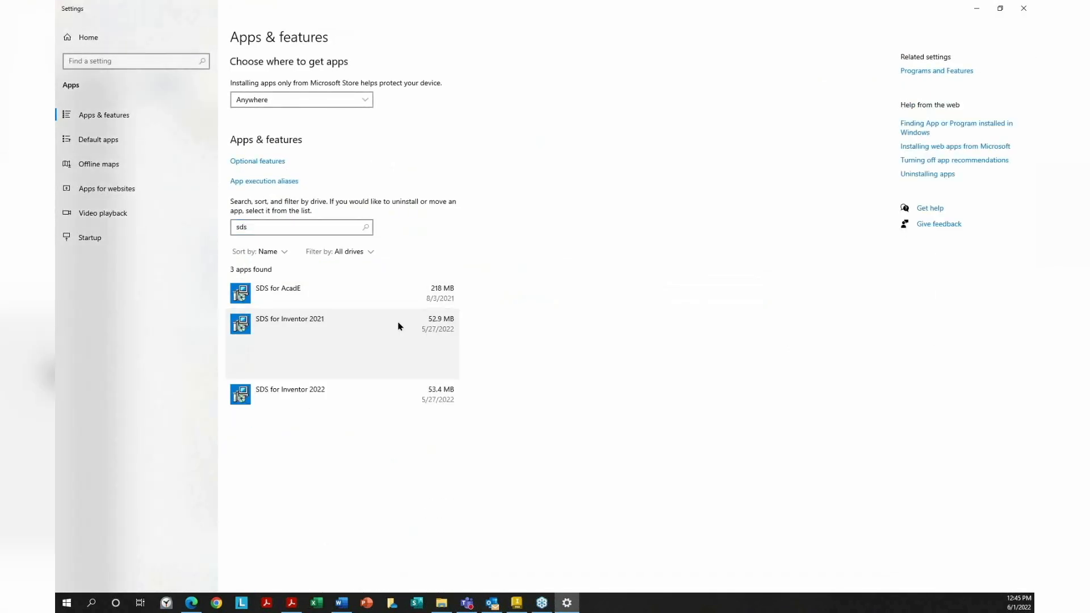
click(379, 401)
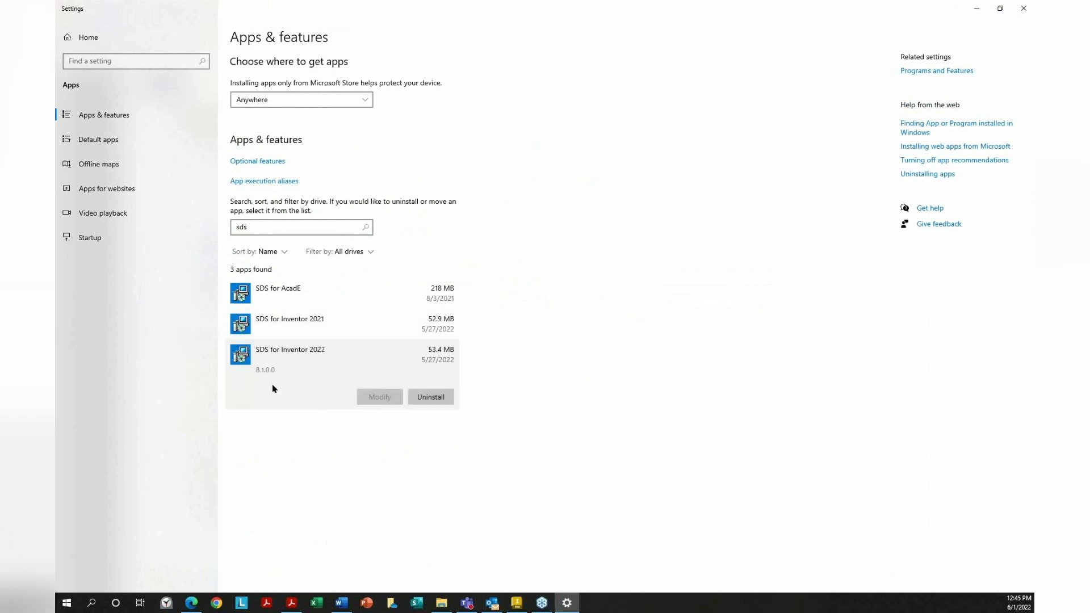
click(341, 334)
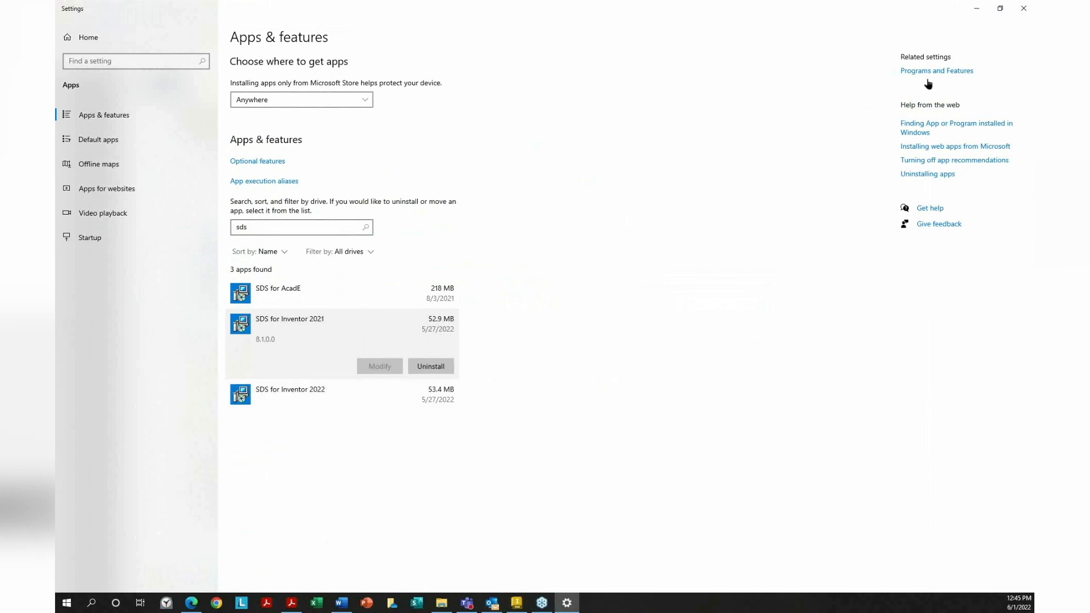
Close Settings, minimize the PDF, and open the substation files folder from the desktop
click(1001, 7)
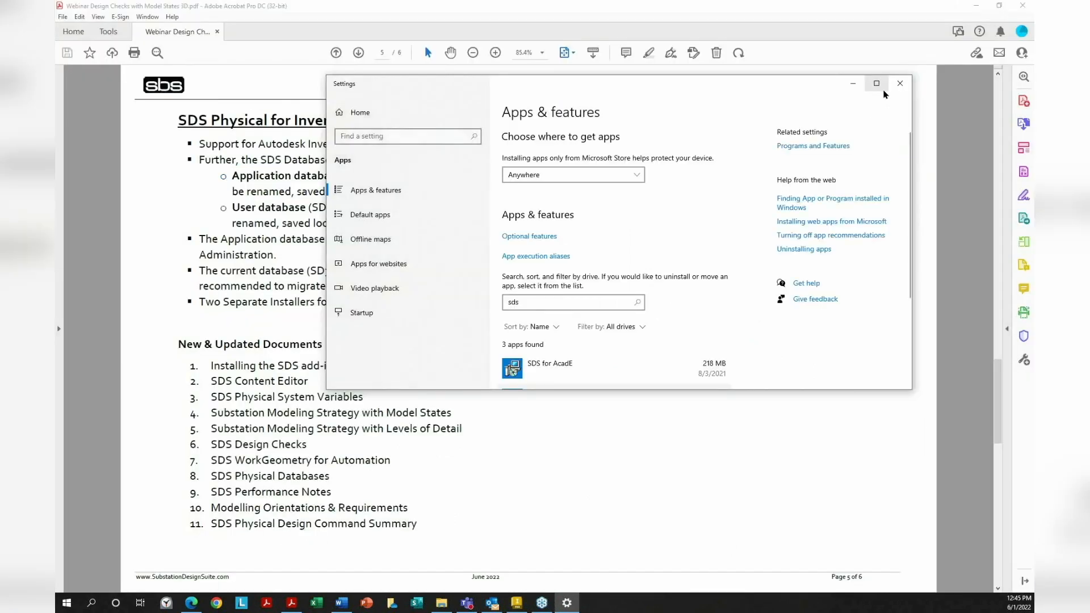
click(900, 83)
click(999, 7)
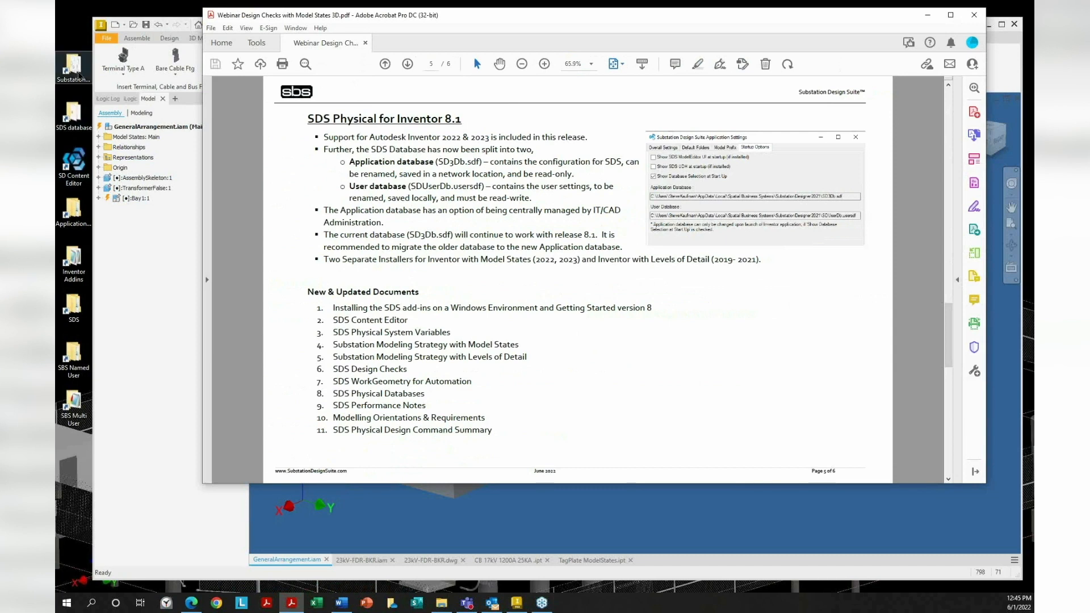
double_click(78, 74)
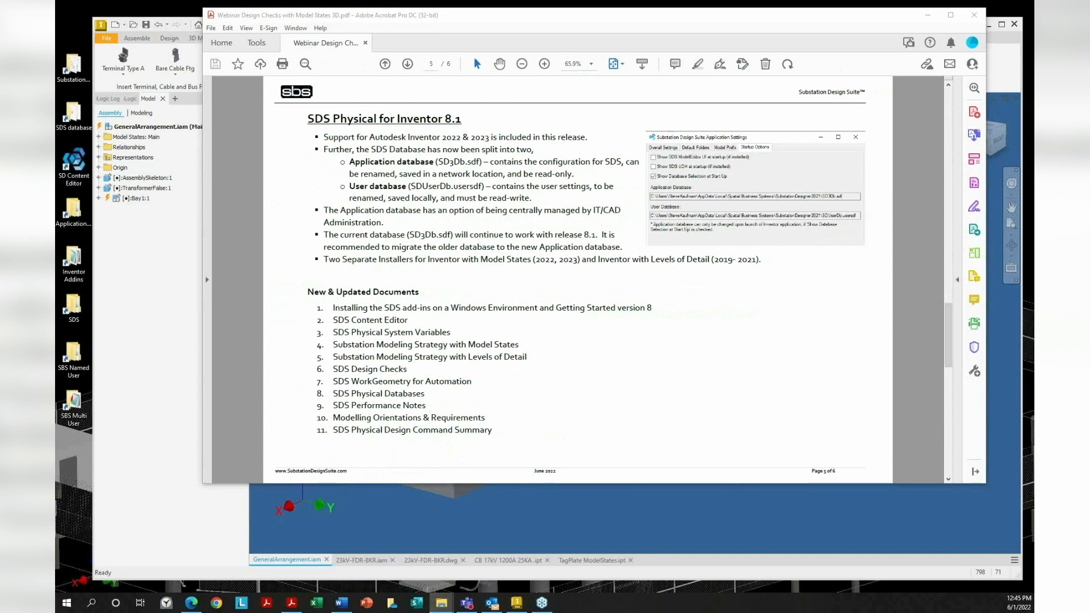
Go up to Spatial Business Systems, select the SubstationDesigner2021 and 2022 folders, then close the window
drag(809, 131, 800, 135)
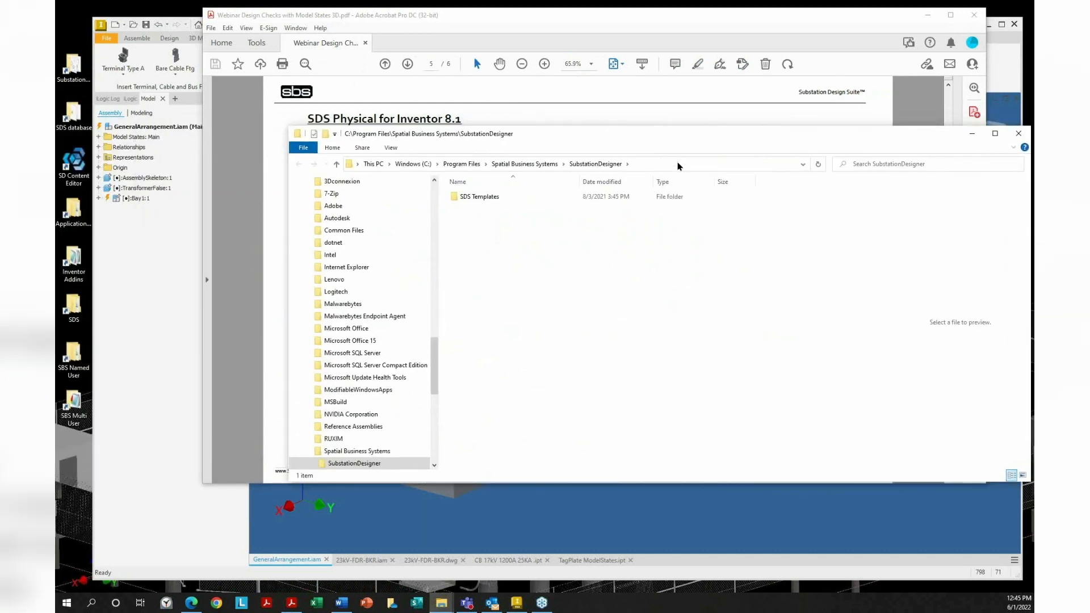
click(545, 164)
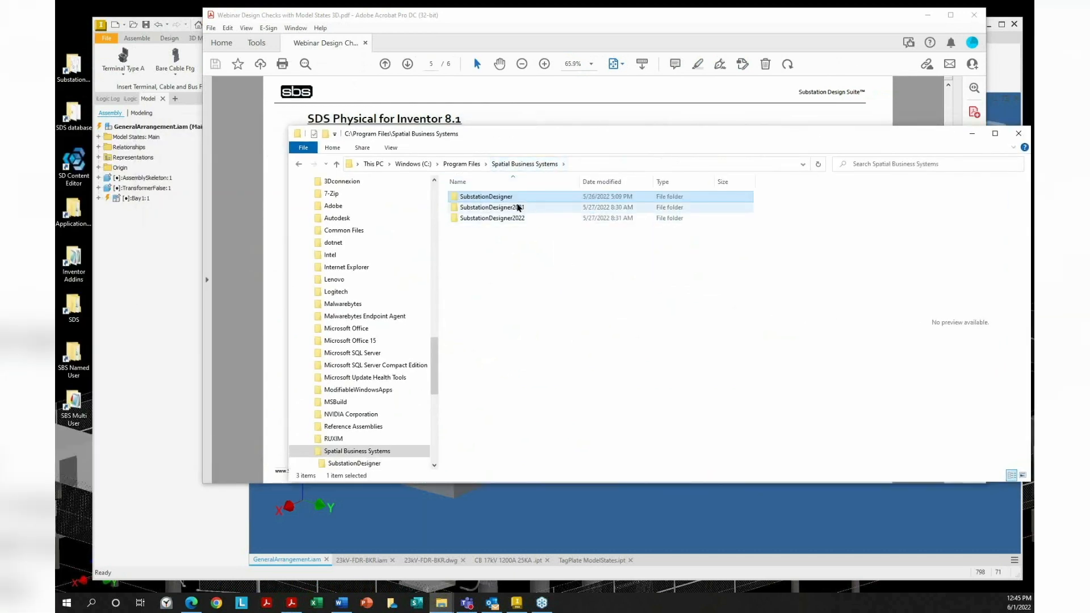
click(518, 208)
click(519, 218)
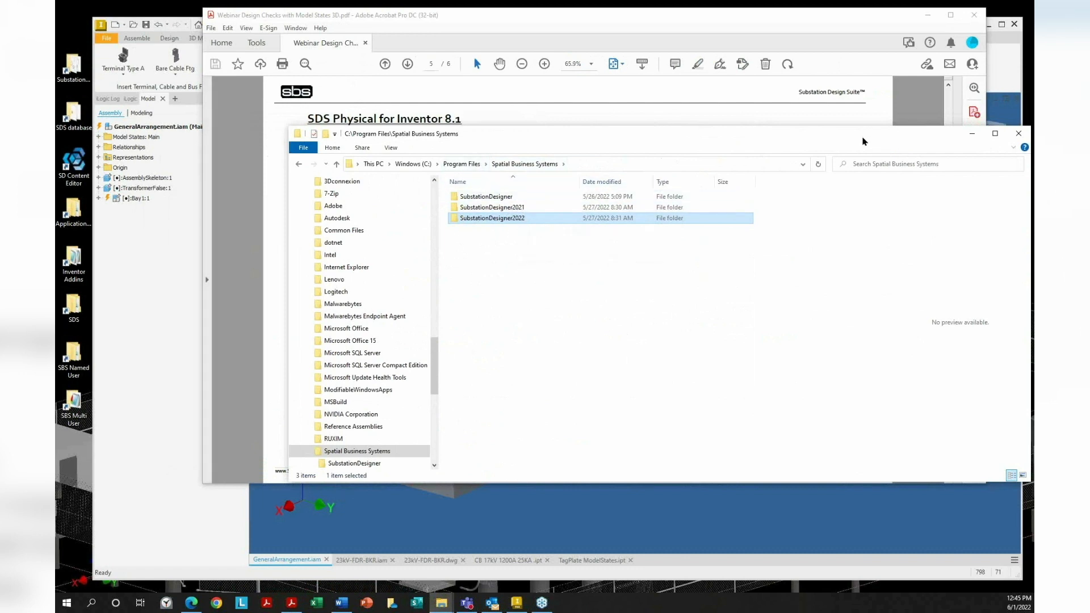
drag(867, 130, 752, 129)
click(908, 134)
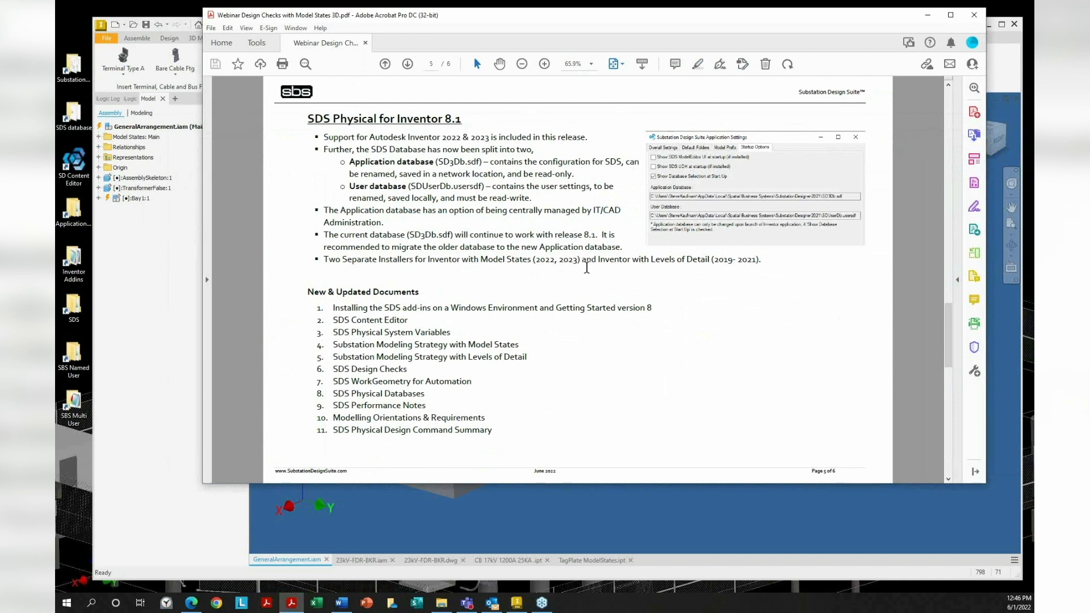
Highlight the modeling strategy, Levels of Detail and add-ins installation documents in the list, then scroll to page 6
drag(504, 437, 295, 292)
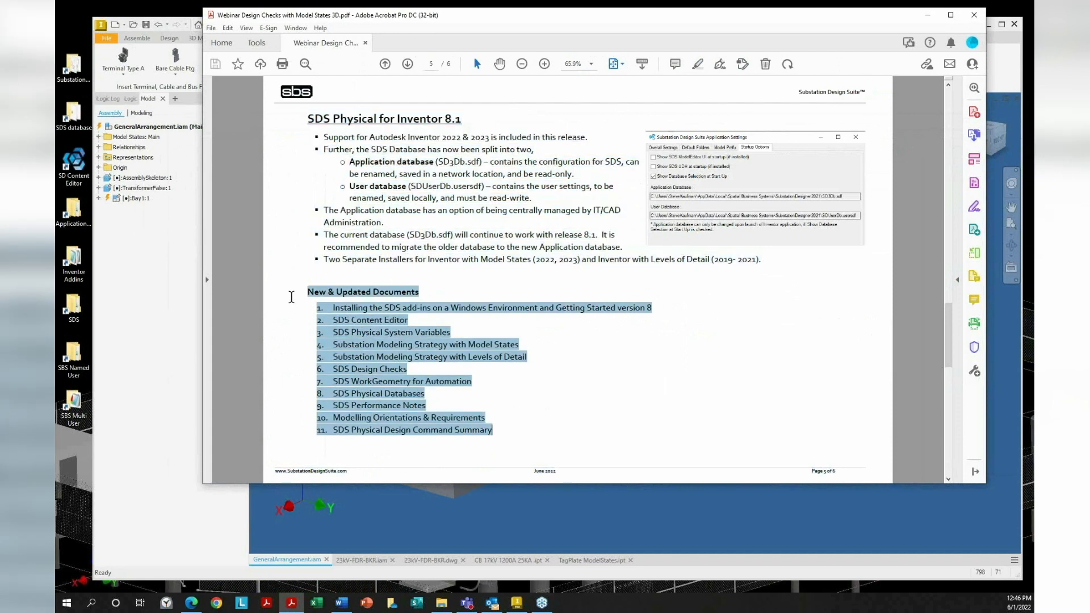
click(558, 374)
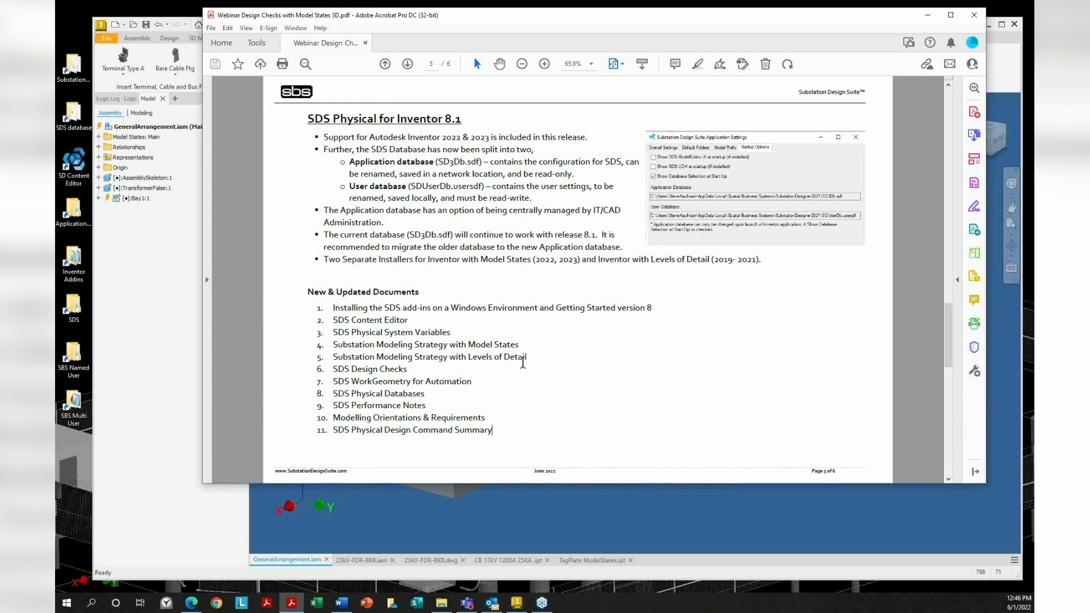
drag(528, 350, 318, 343)
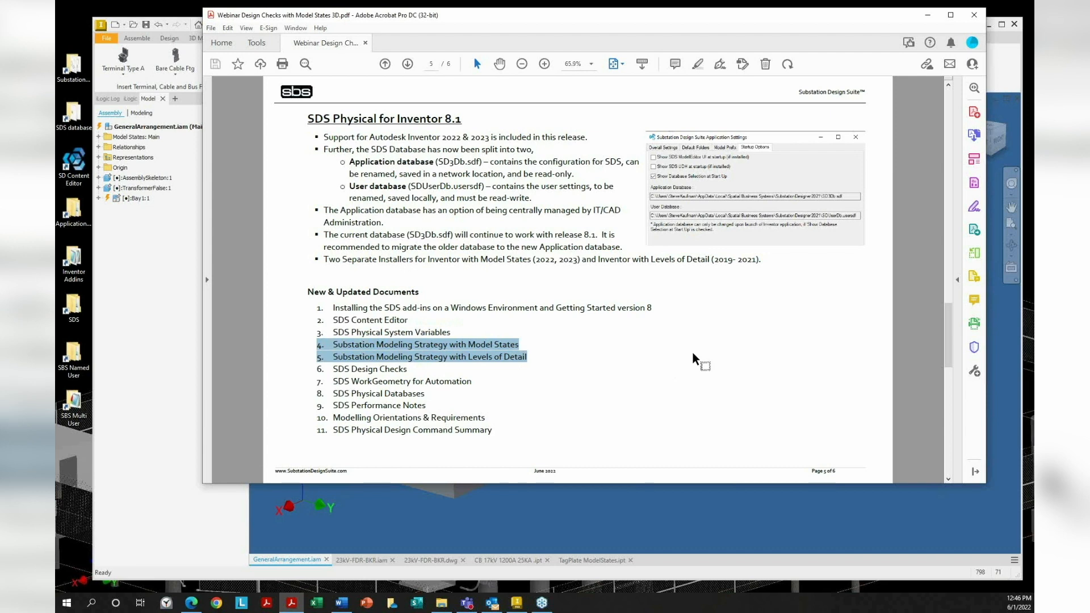
click(527, 356)
drag(528, 355, 318, 361)
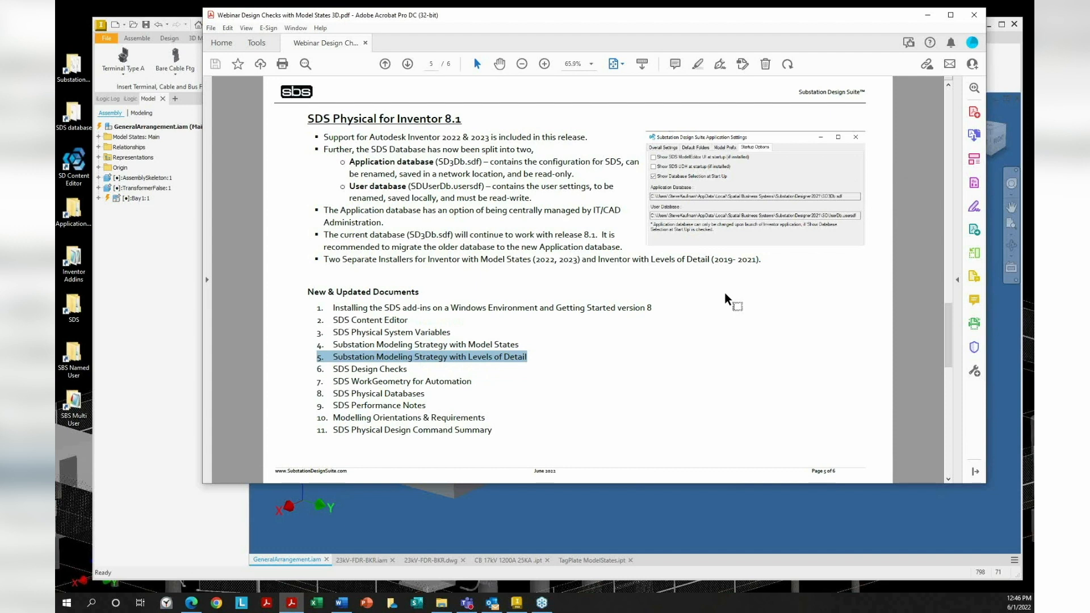
click(622, 343)
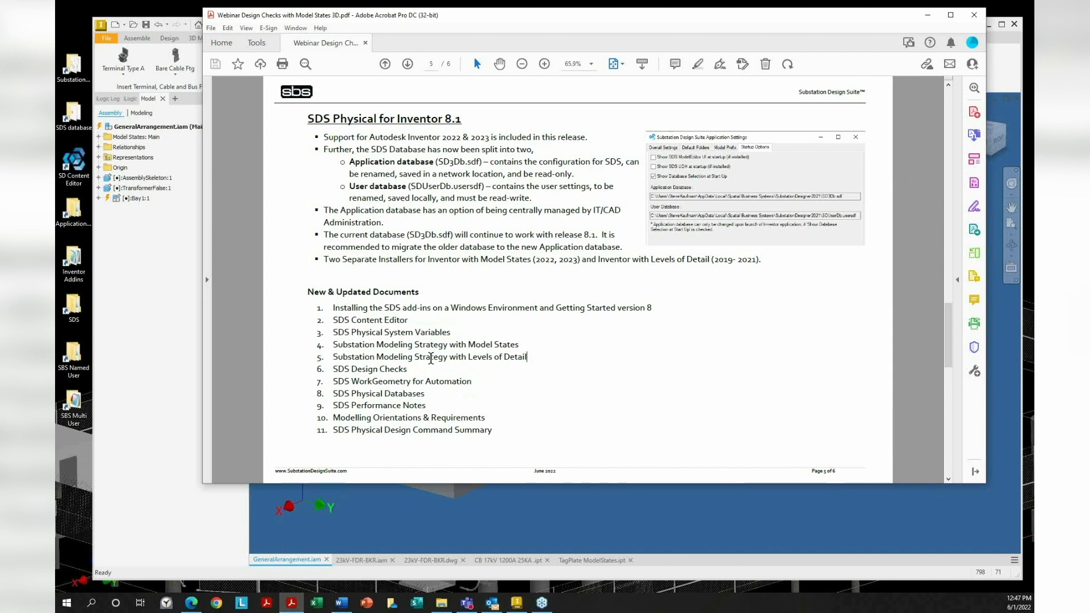
drag(653, 307, 309, 306)
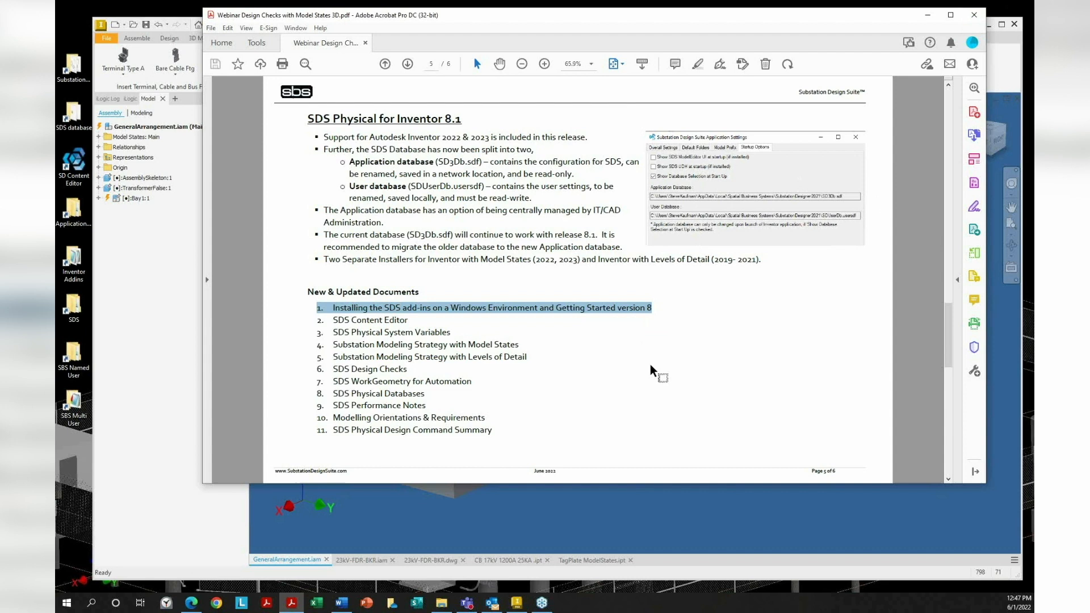
scroll(651, 367, down, 1)
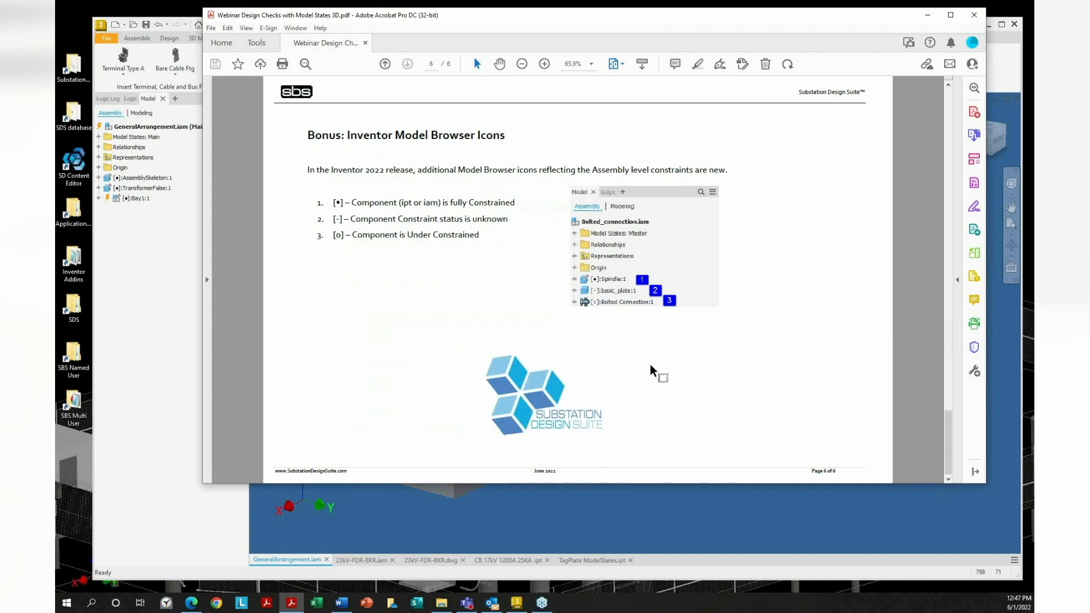
Nudge the release notes PDF aside and minimize it to show the Inventor assembly
drag(610, 20, 589, 18)
click(907, 13)
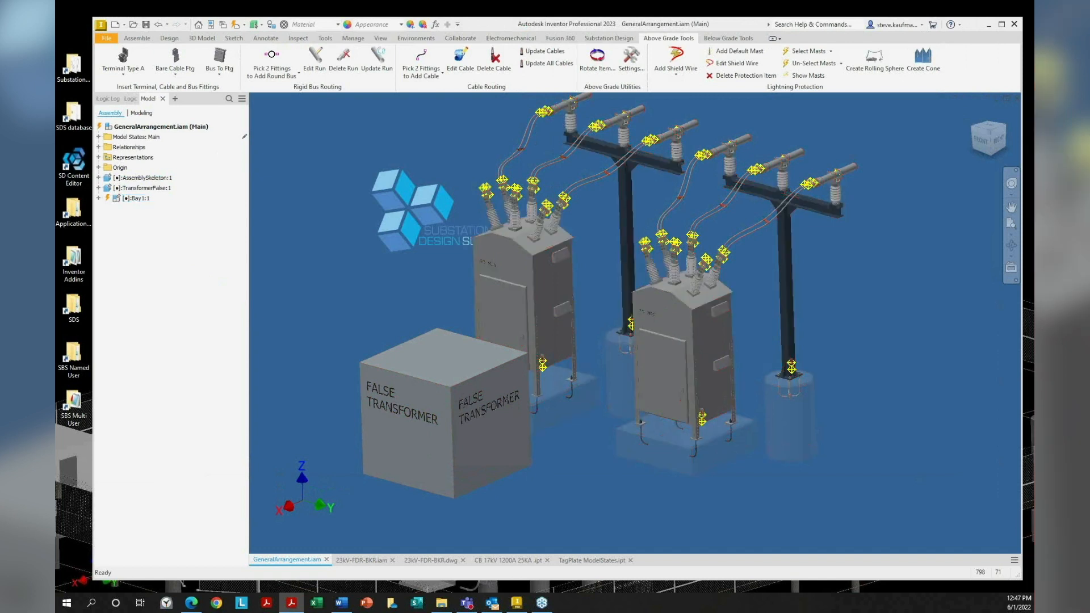
Drag the Acrobat window back over Inventor, showing the Model Browser Icons page
drag(55, 131, 616, 31)
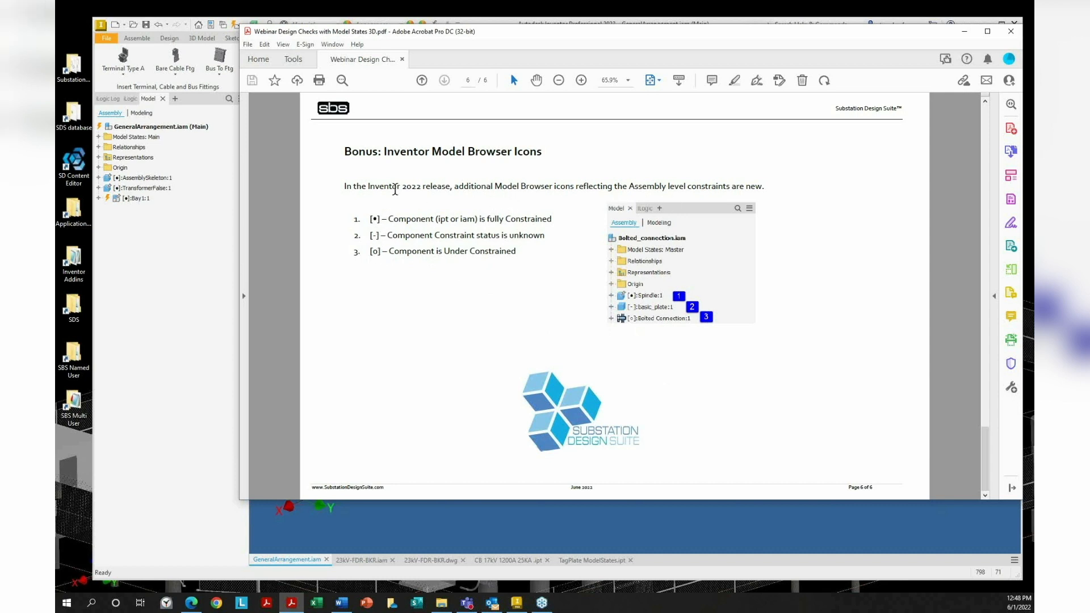
Highlight the Inventor 2022 release phrase on page 6, then briefly hide and restore the PDF
drag(353, 186, 457, 186)
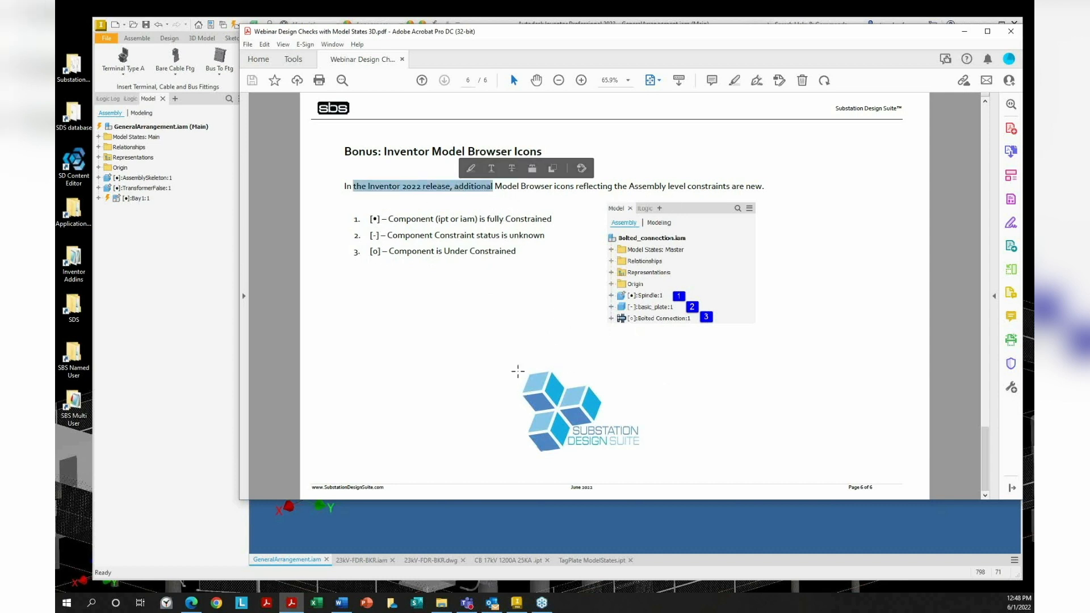
click(521, 352)
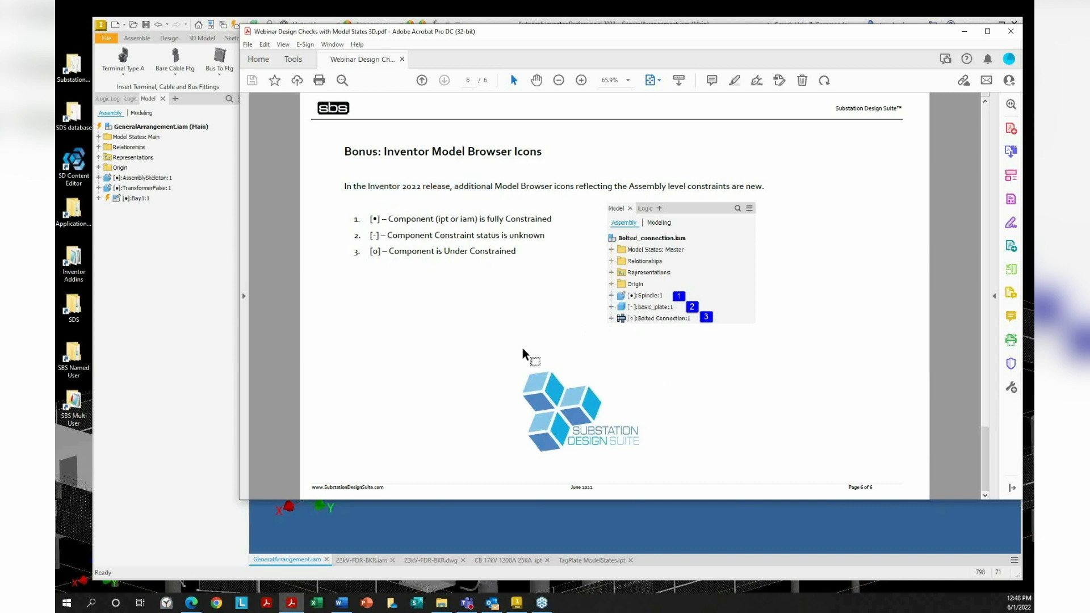
click(965, 31)
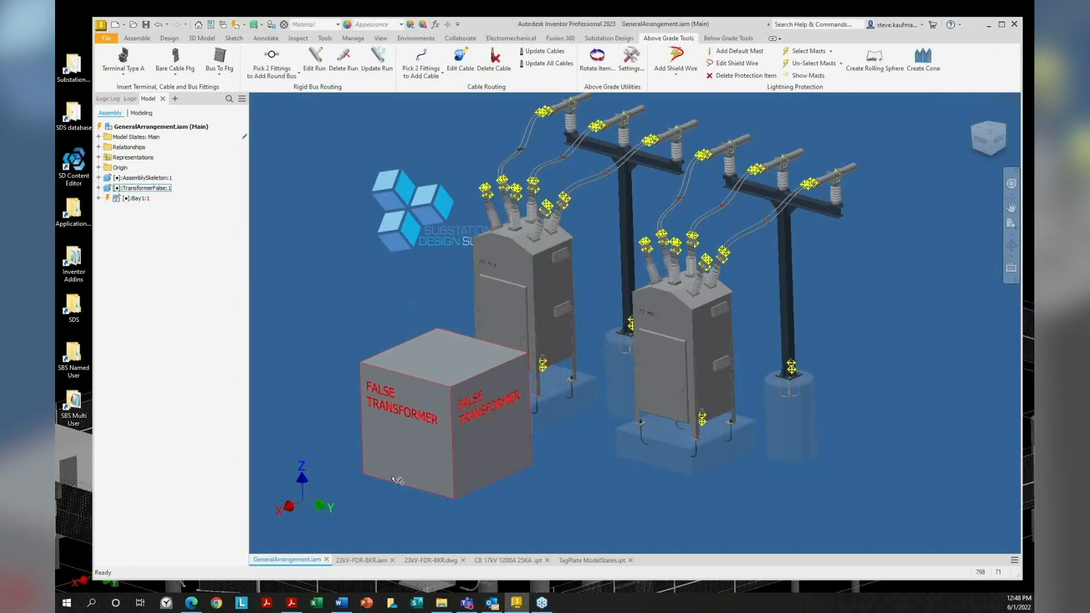
click(291, 603)
Highlight 'Edit Factory Scope' on the page 4 Design Check Preparation section, then return to Inventor
scroll(541, 291, up, 3)
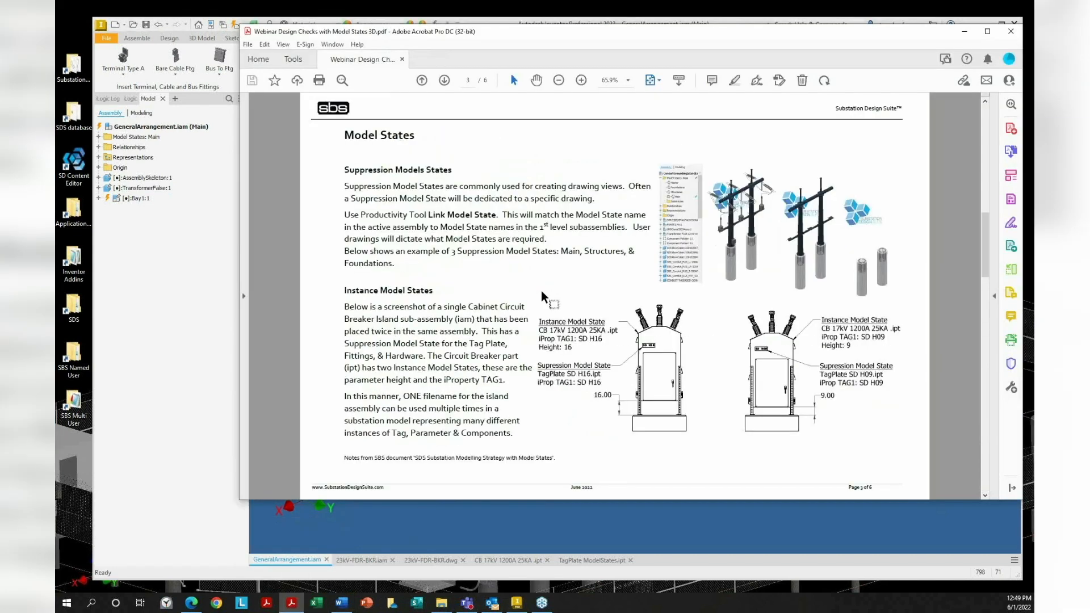
scroll(541, 291, down, 1)
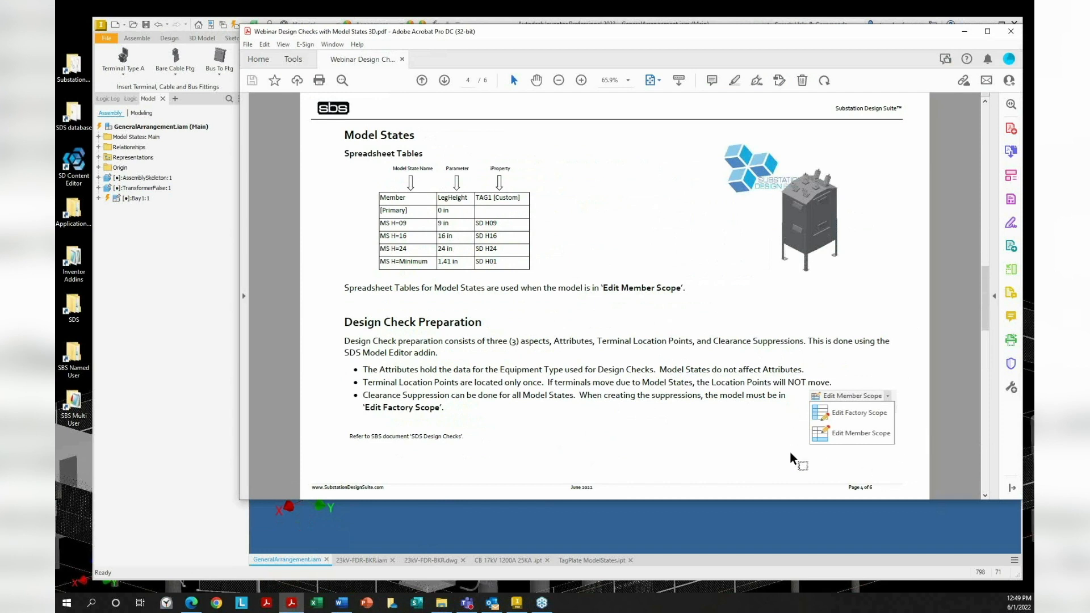
drag(604, 288, 681, 288)
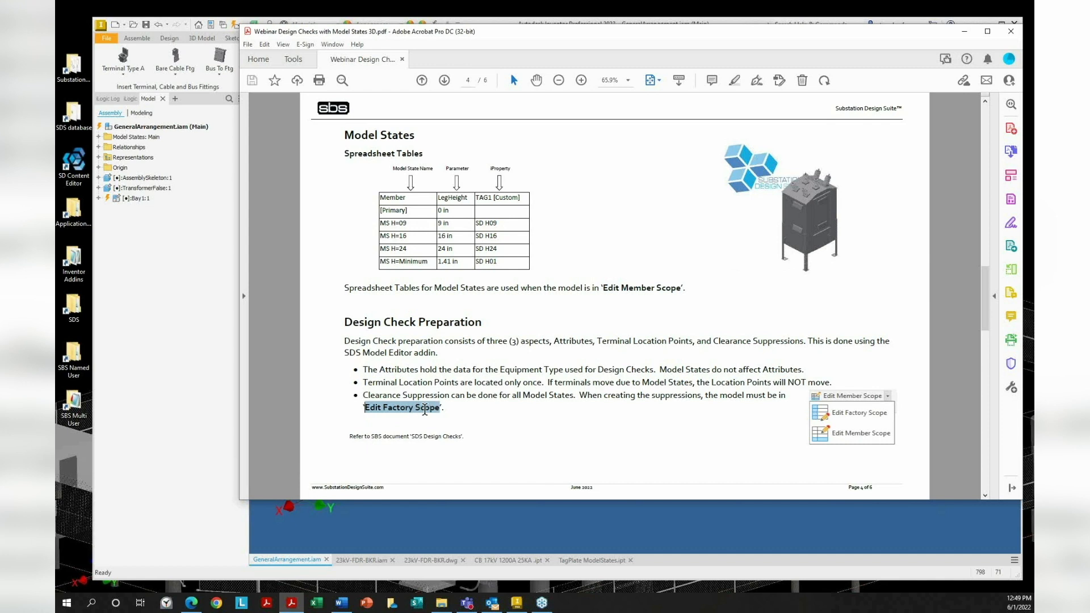
click(640, 316)
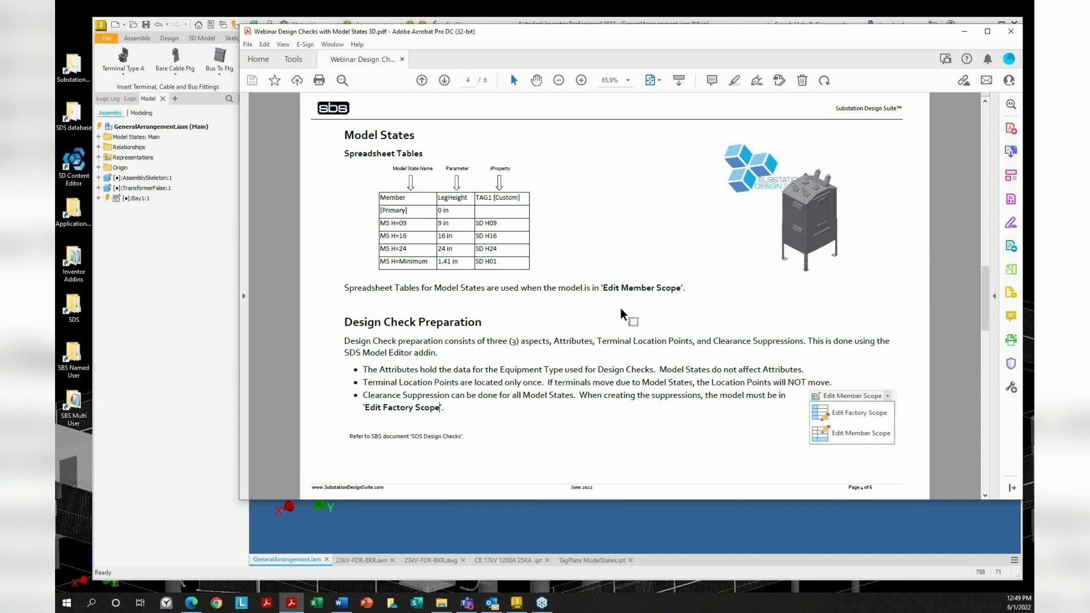
click(178, 279)
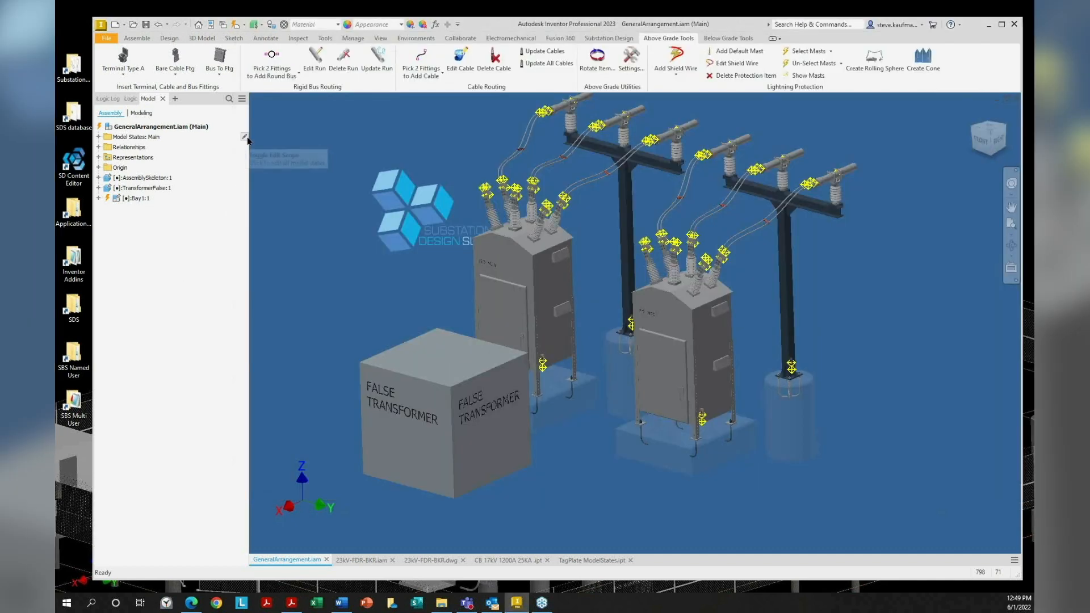
Expand Model States, switch on Edit Factory Scope, and acknowledge the notice
click(98, 137)
click(245, 136)
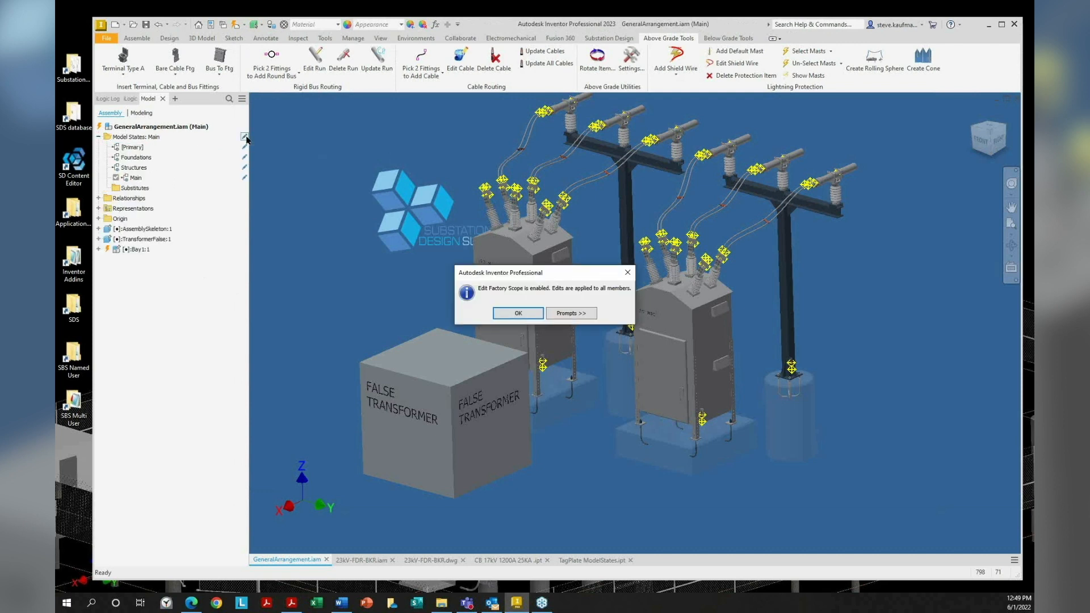
click(514, 317)
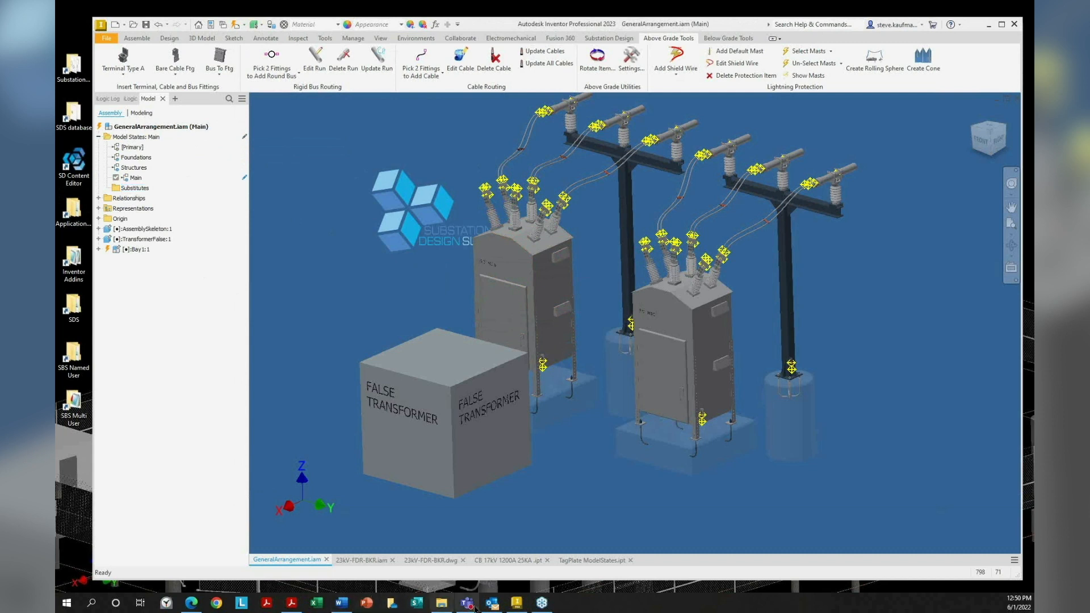
Bring the webinar PDF back and scroll up to its page 1 title page
click(291, 603)
scroll(474, 306, up, 1)
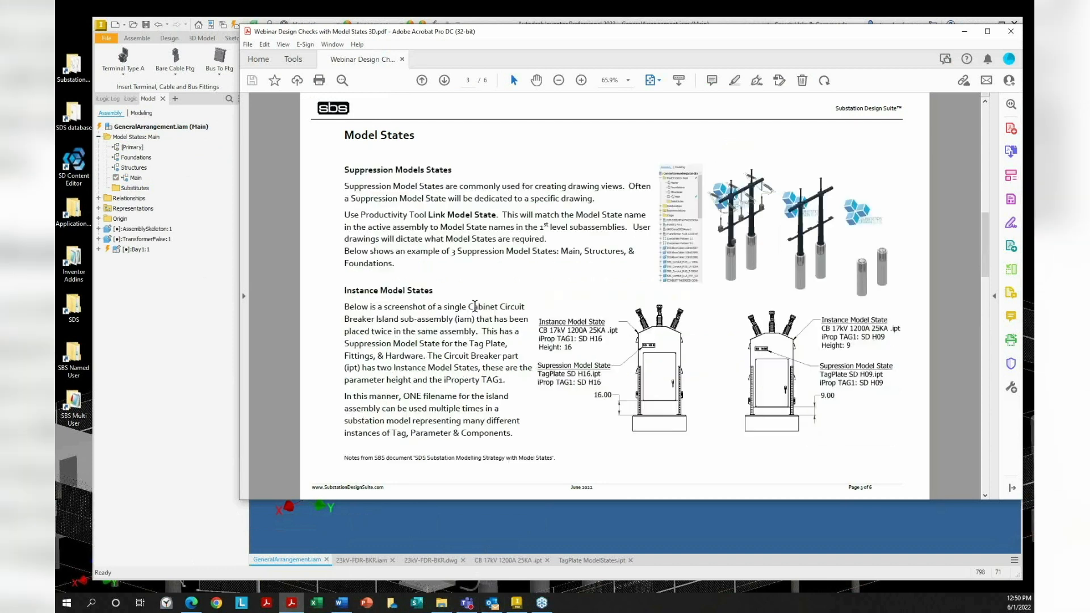
scroll(474, 306, up, 2)
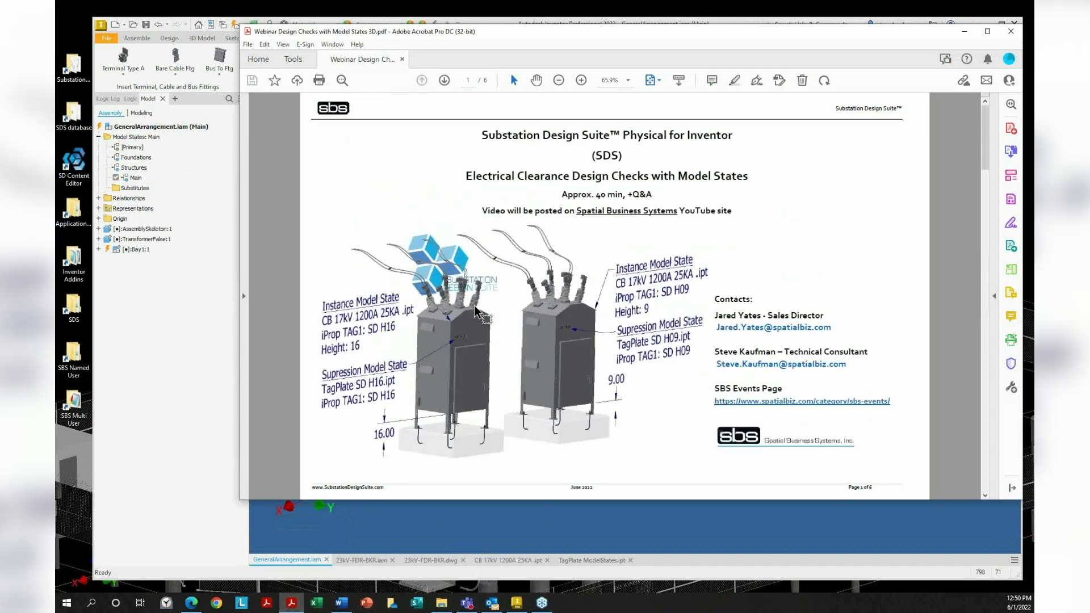
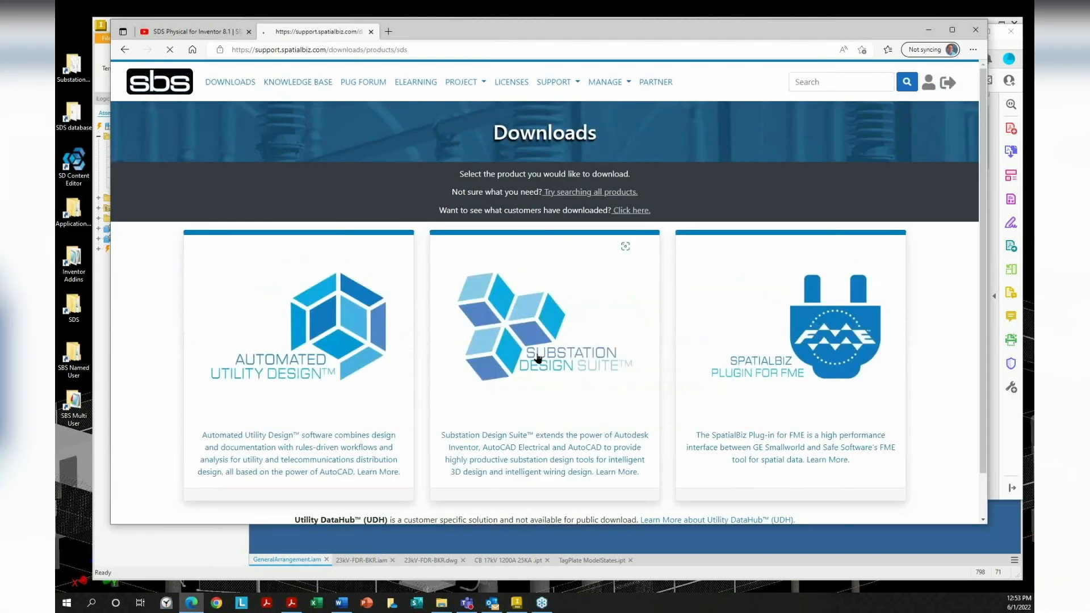
Go to the Substation Design Suite Physical for Inventor download page in the support portal
click(536, 355)
click(455, 294)
click(629, 278)
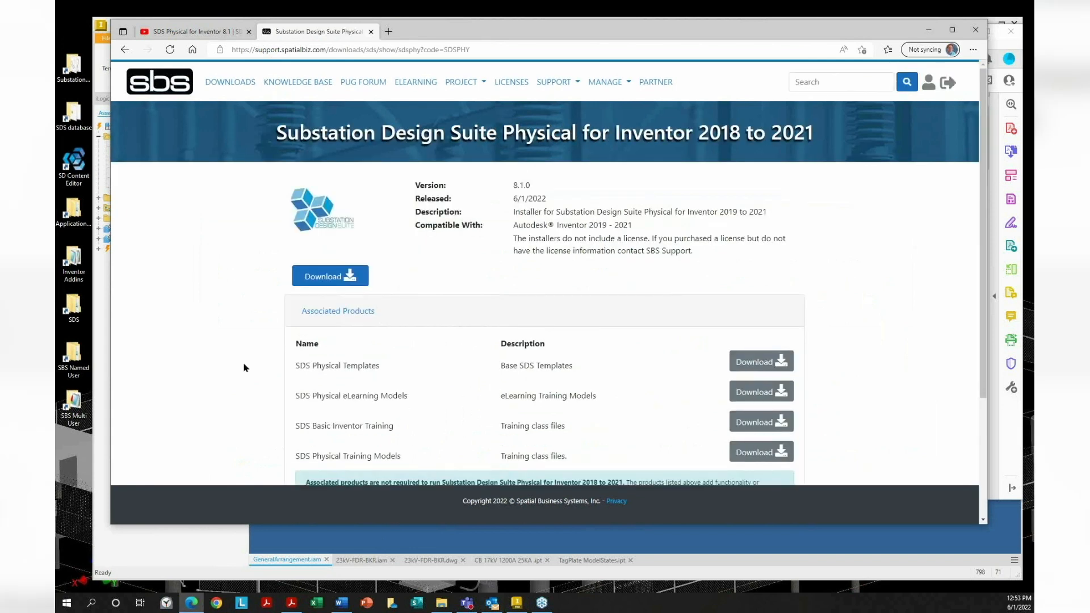
scroll(227, 363, down, 3)
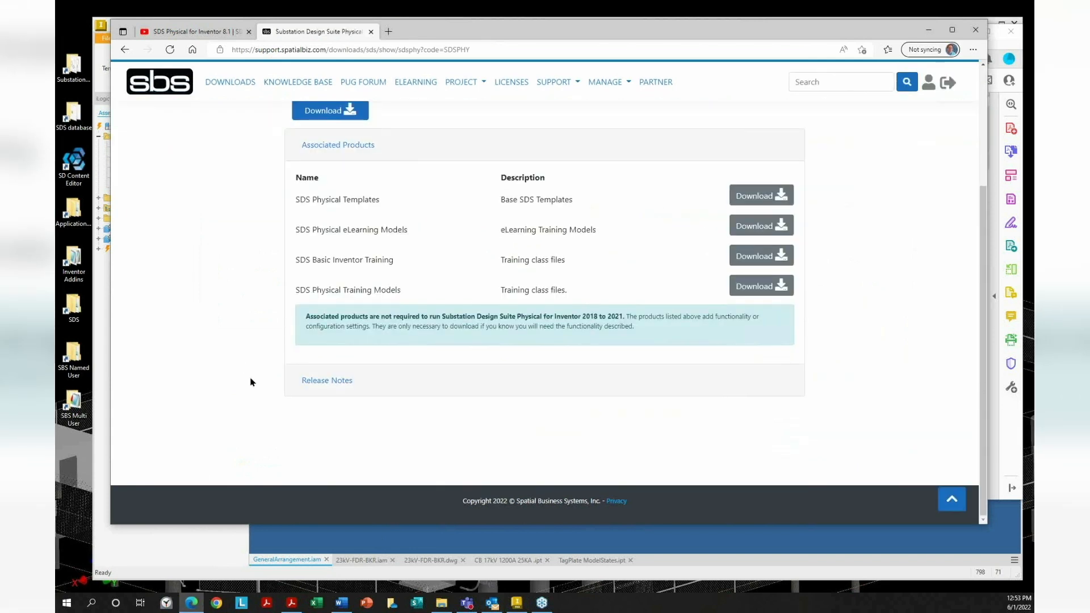
Glance at the release notes, download the SDS Physical 8.1.0 installer, then close the portal
click(318, 381)
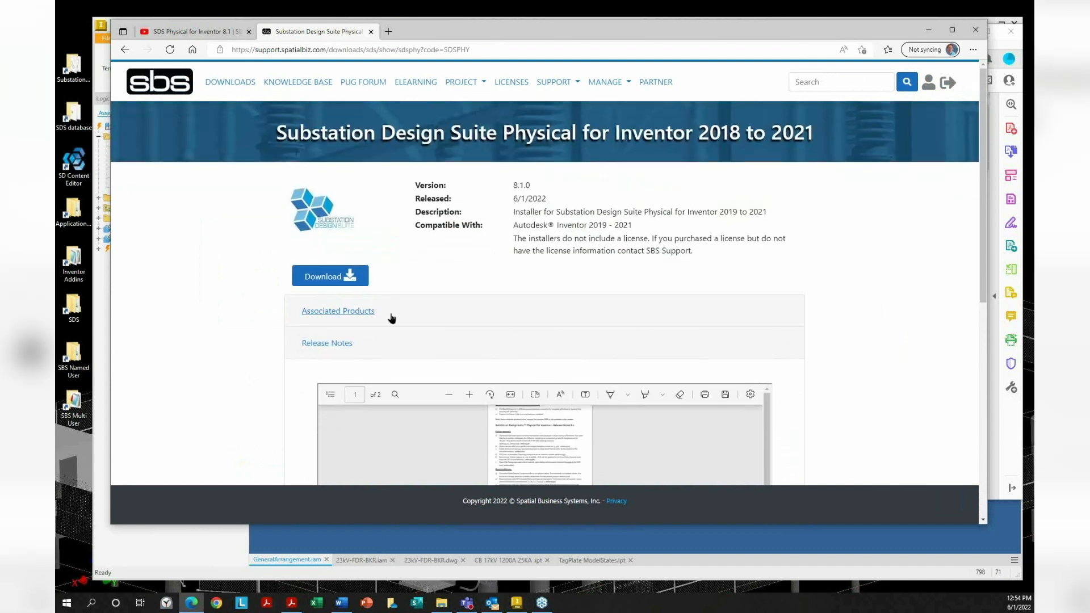
click(339, 343)
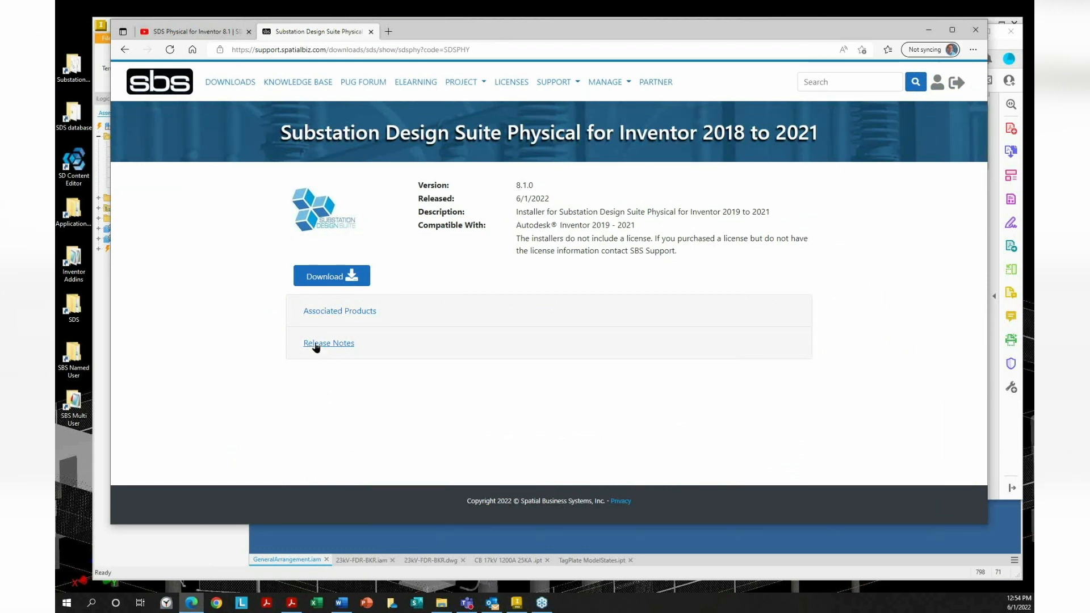
click(337, 278)
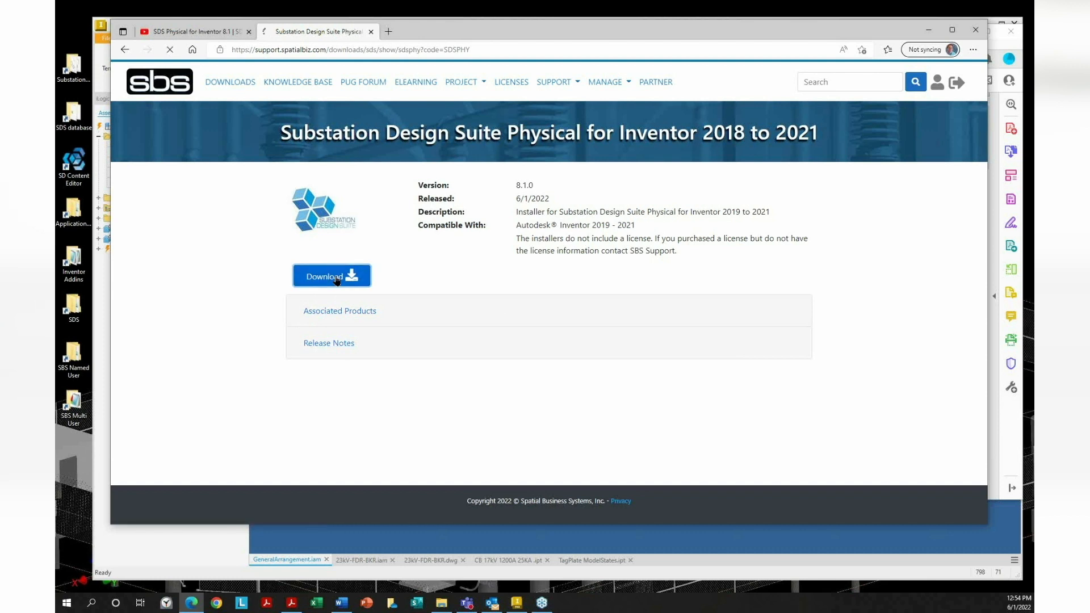
click(343, 312)
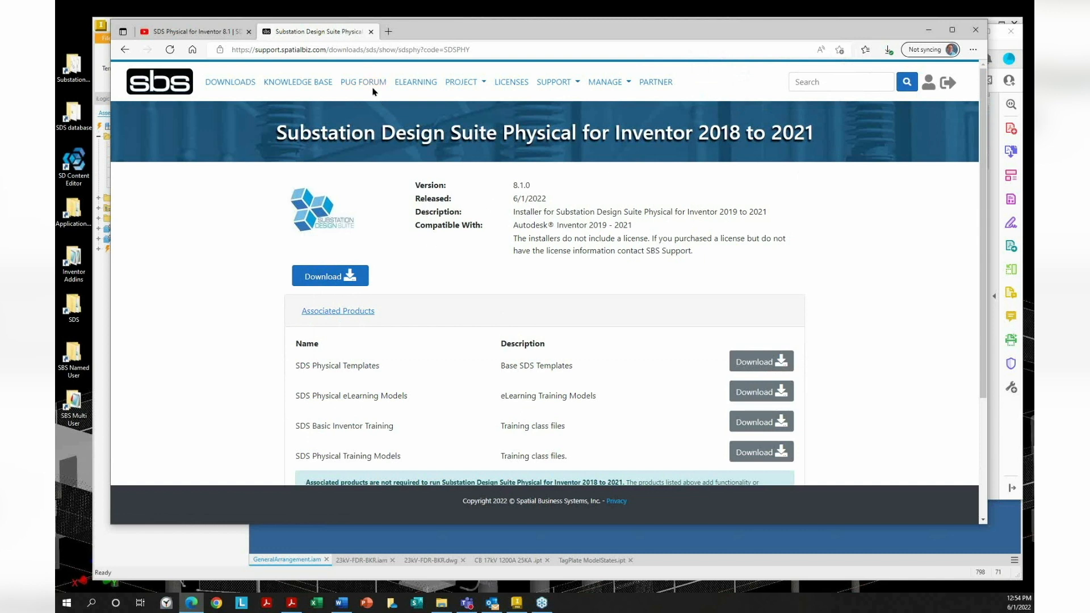
click(370, 32)
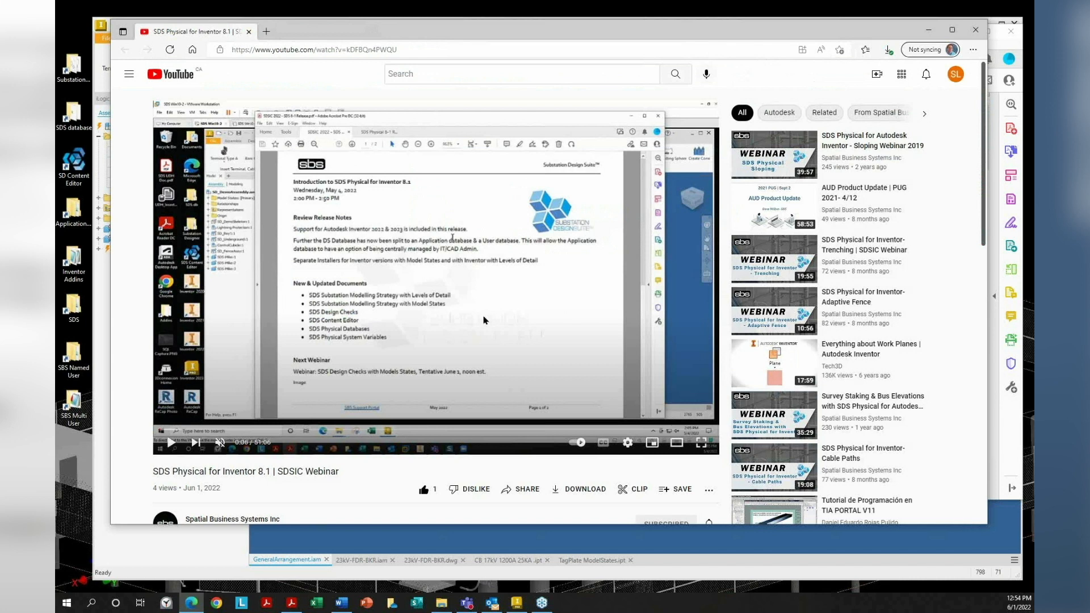
Minimize the browser and return to the GeneralArrangement assembly in Inventor
click(931, 25)
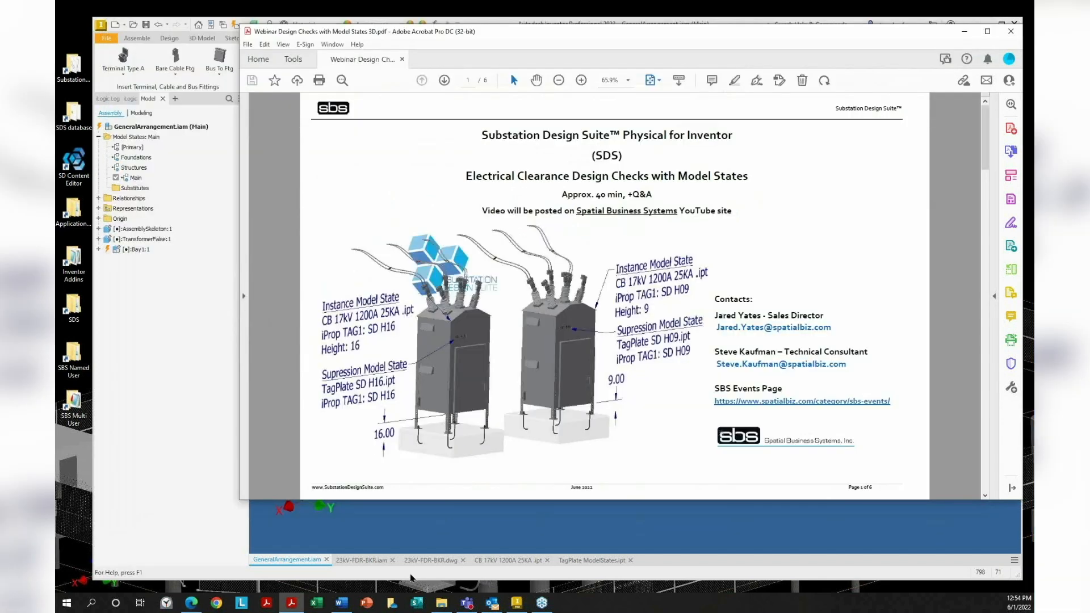
click(366, 561)
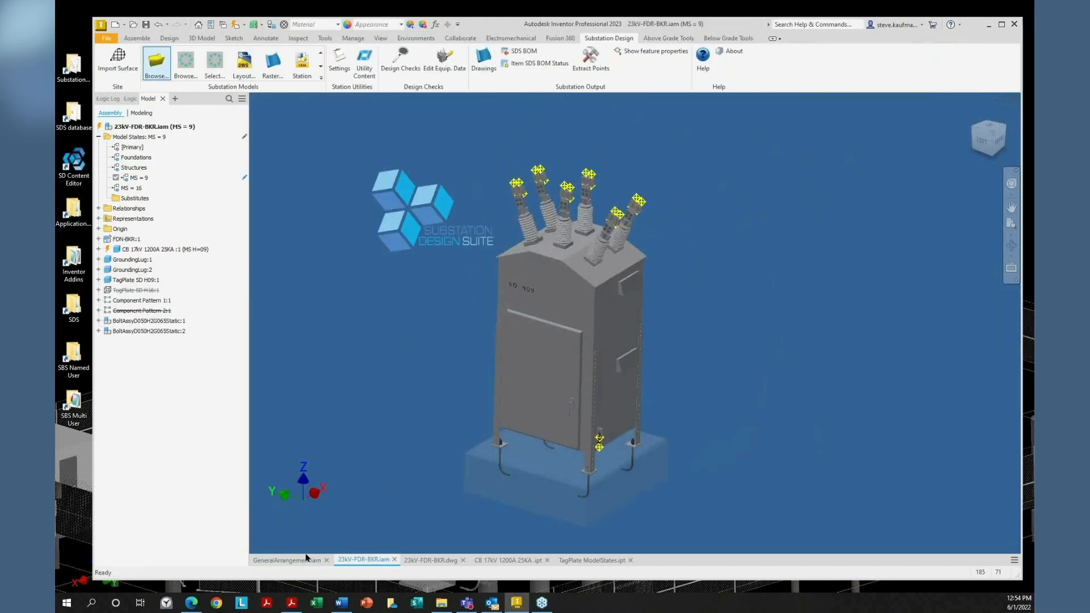
click(299, 561)
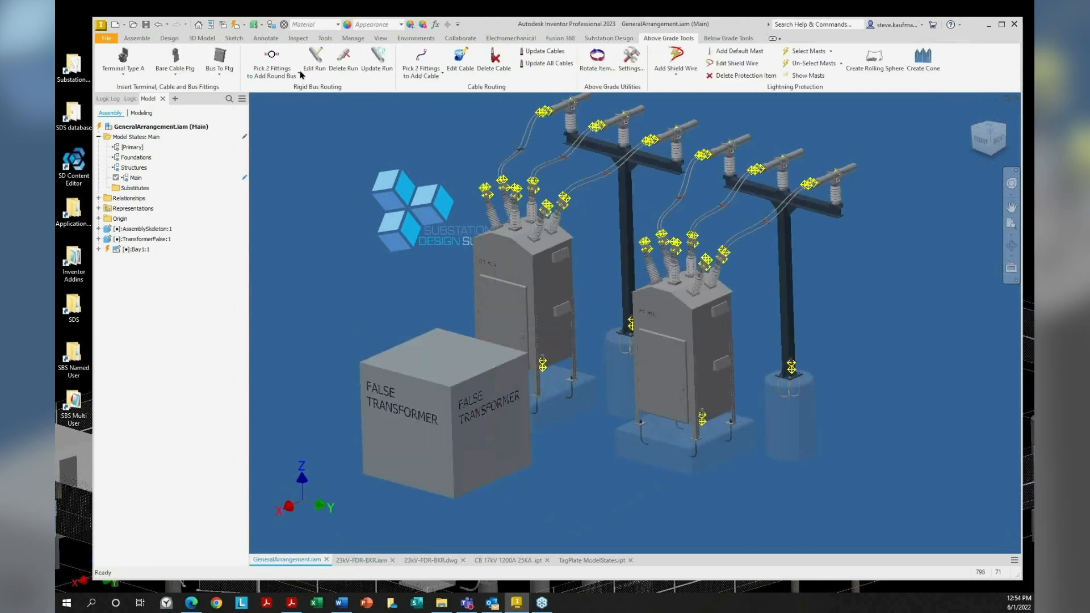
Check the front breaker's context menu, then open Bay1:1 as its own document
click(498, 293)
right_click(497, 293)
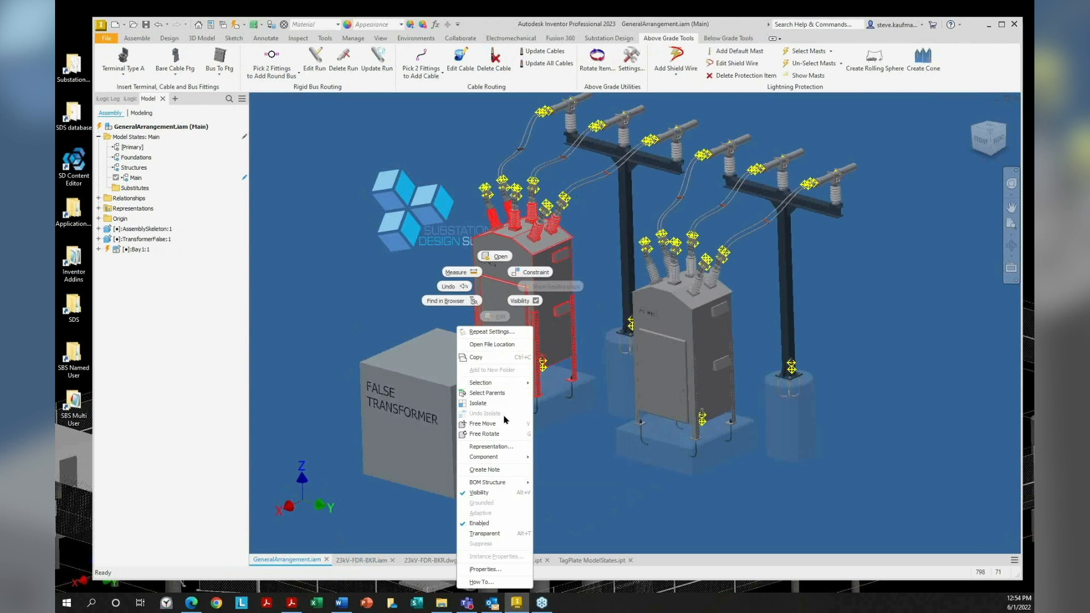
mouse_move(510, 458)
click(345, 232)
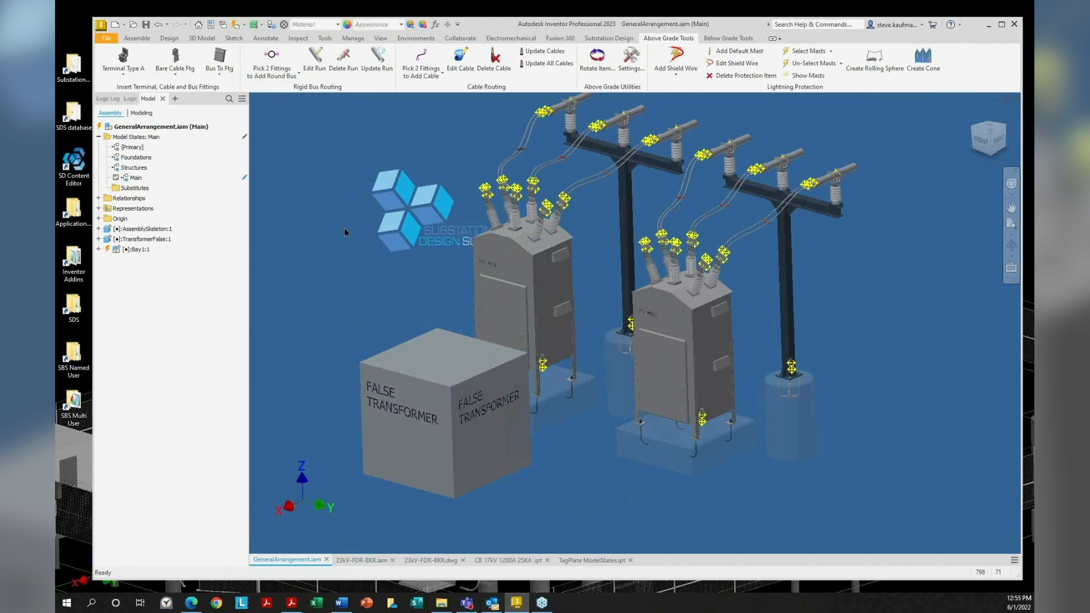
right_click(153, 250)
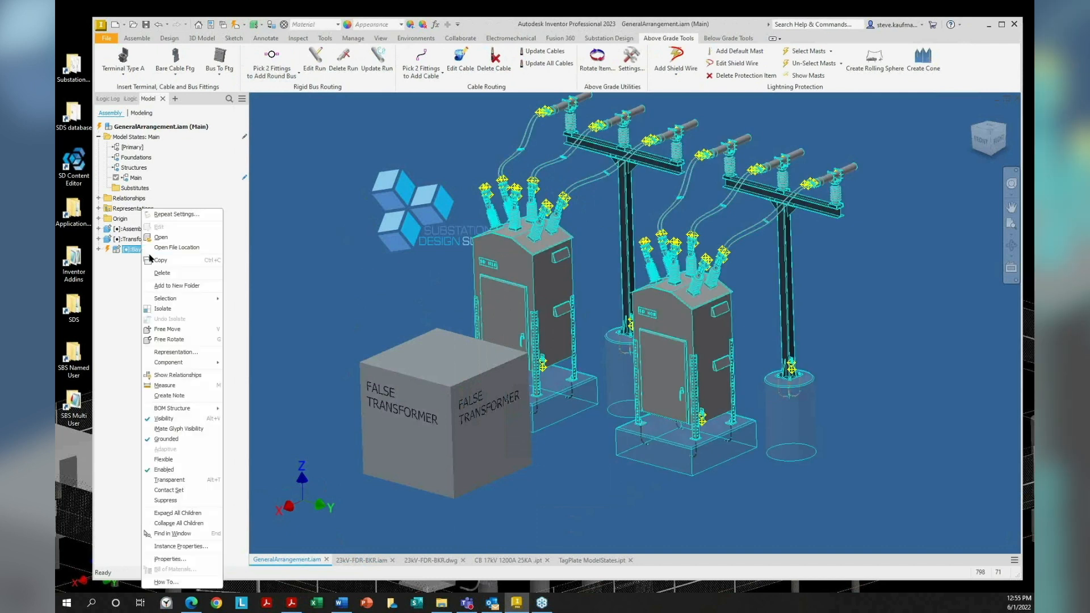
click(160, 237)
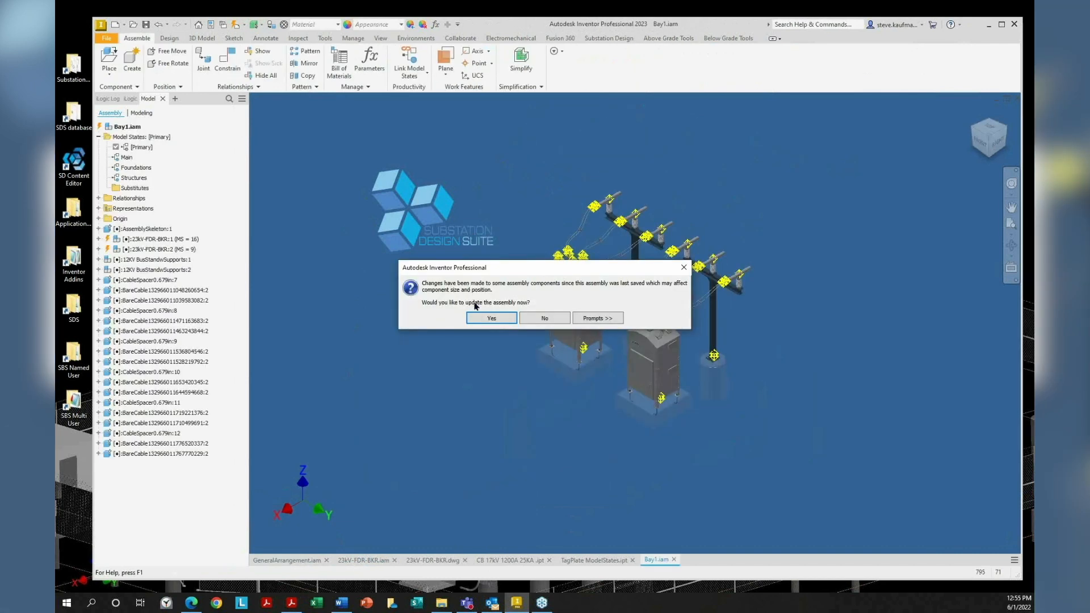
Accept updating Bay1 and set the selection filter to Part Priority
click(482, 319)
right_click(574, 247)
click(438, 256)
click(254, 25)
click(298, 47)
Review the left and right breakers' context menus, including the Component submenu
click(561, 318)
right_click(559, 314)
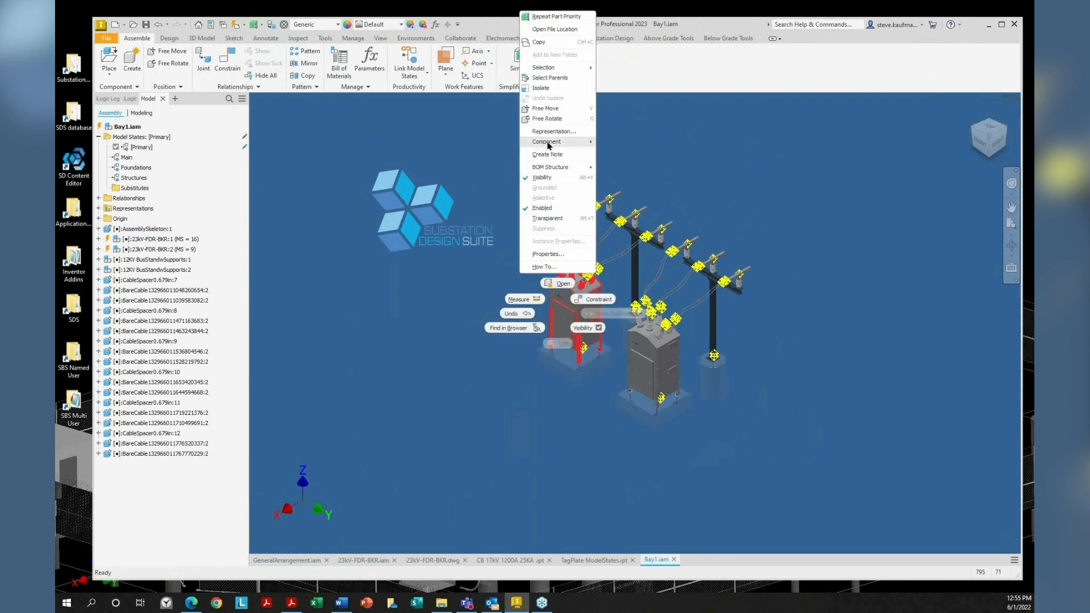
click(458, 224)
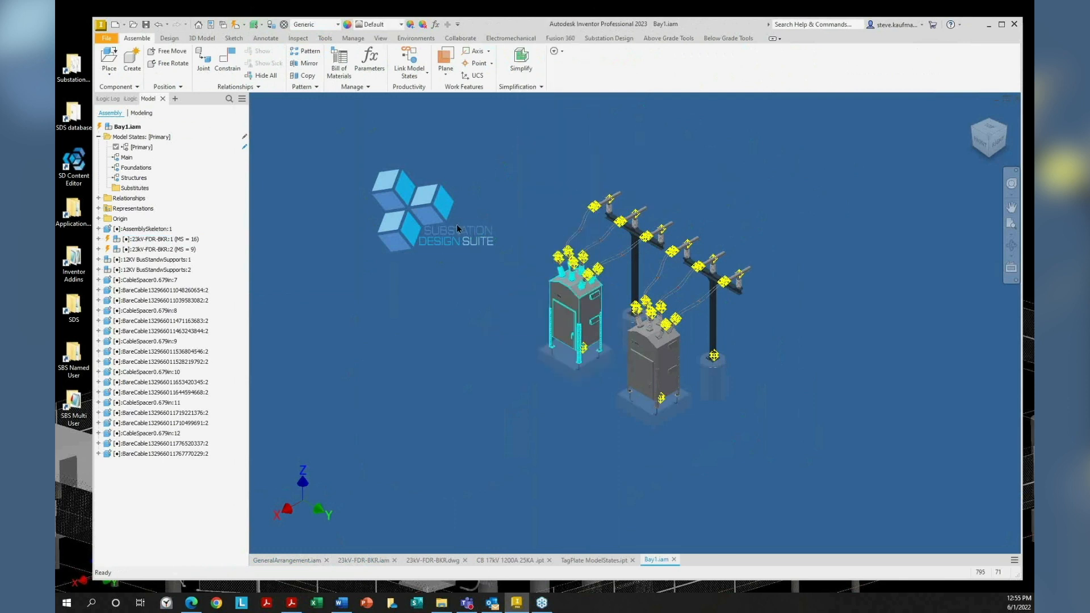
click(162, 250)
right_click(164, 252)
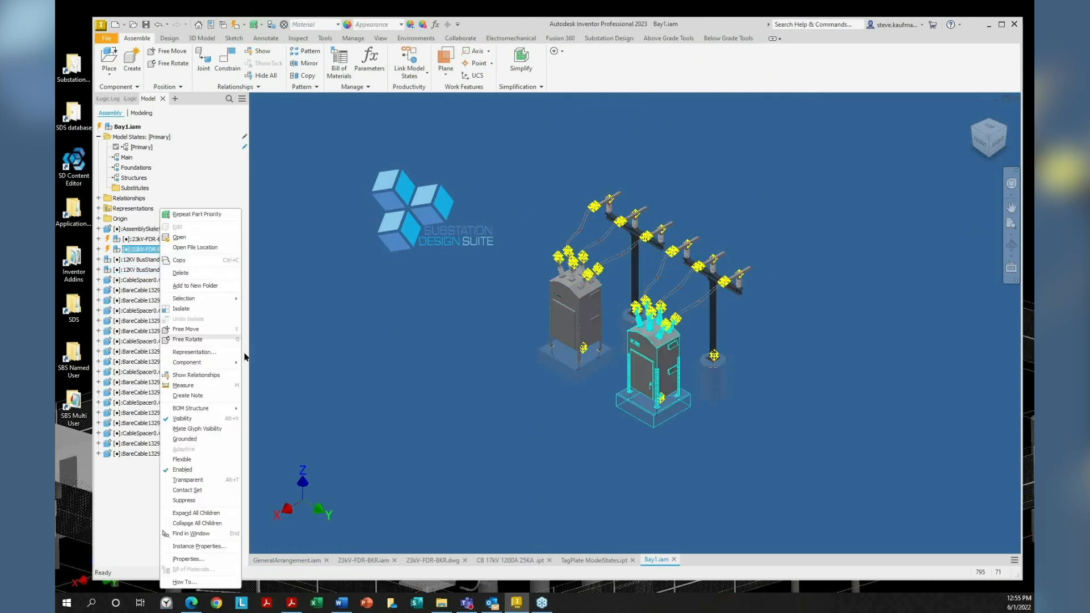
mouse_move(220, 365)
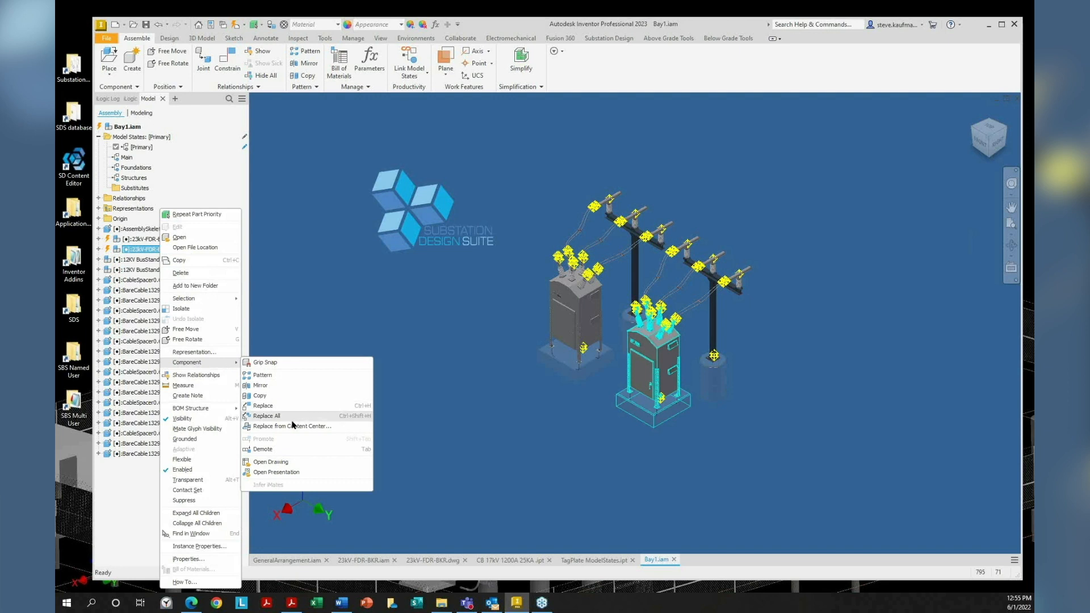
click(390, 323)
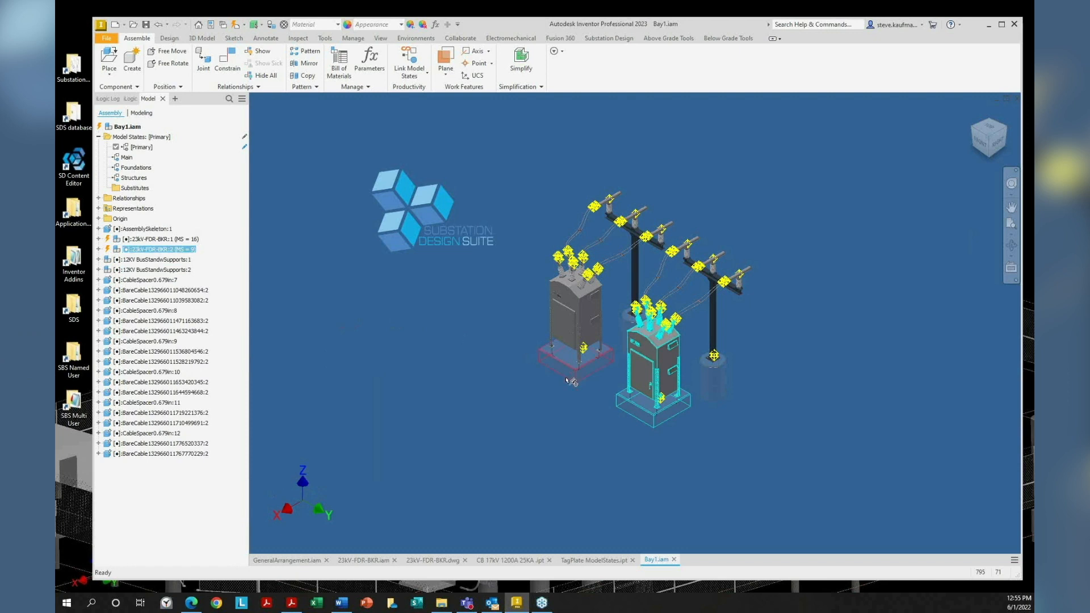
right_click(639, 371)
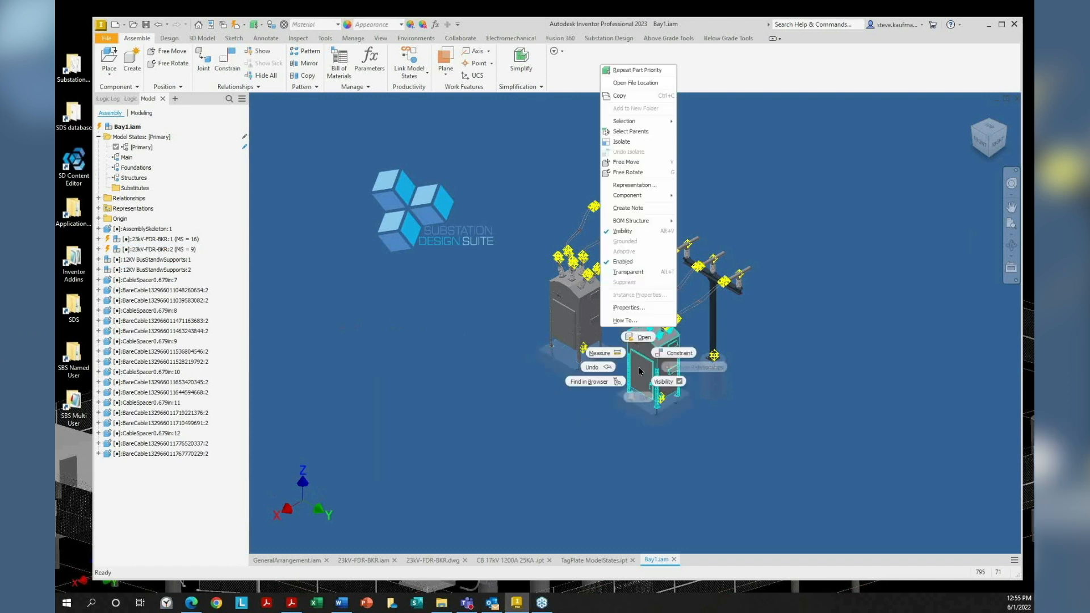
mouse_move(640, 197)
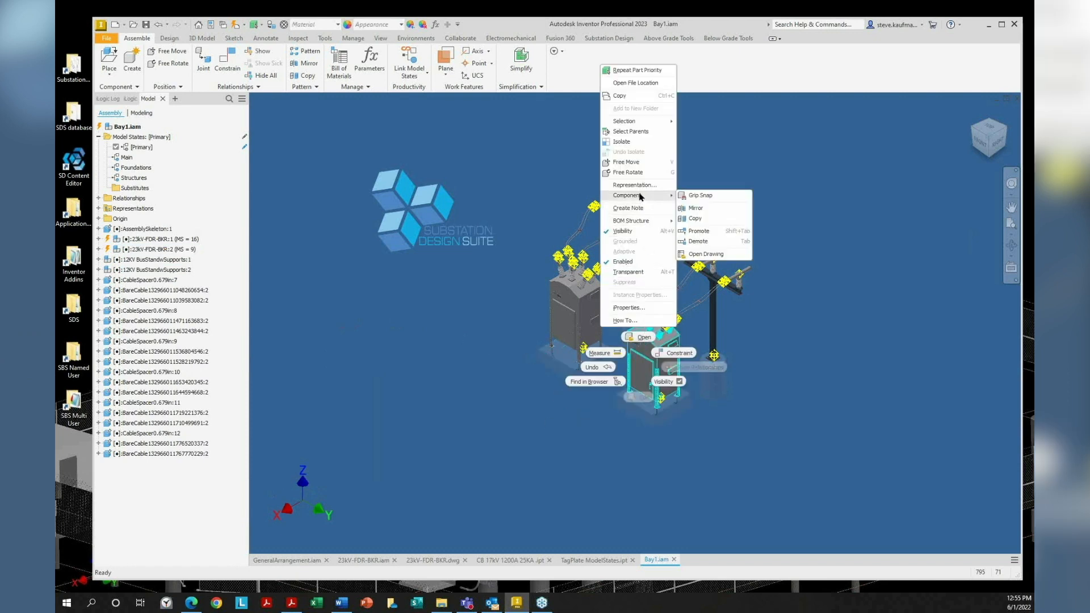
click(885, 194)
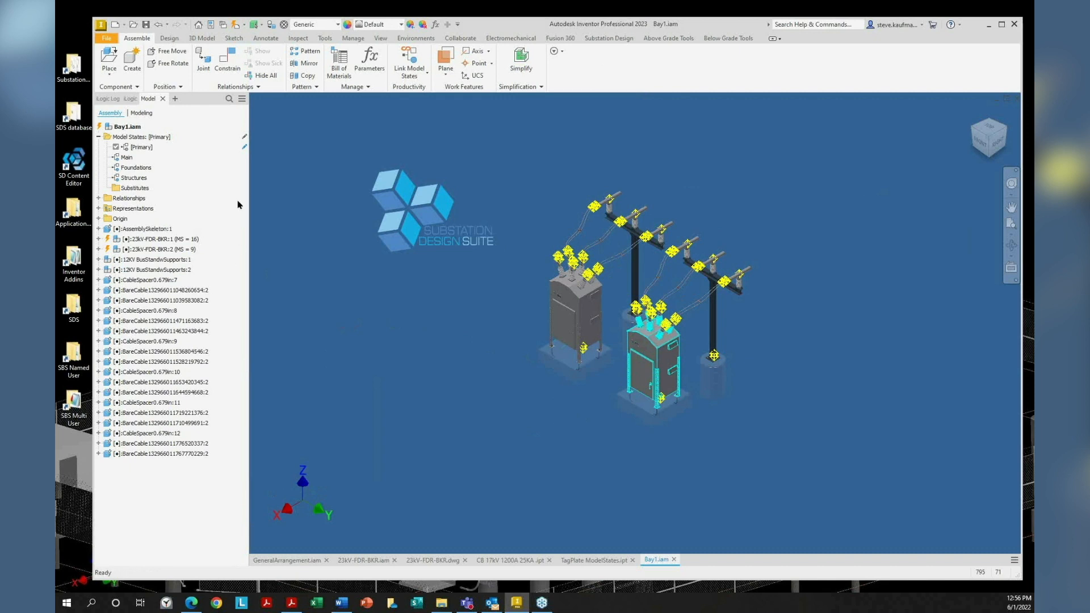
click(339, 64)
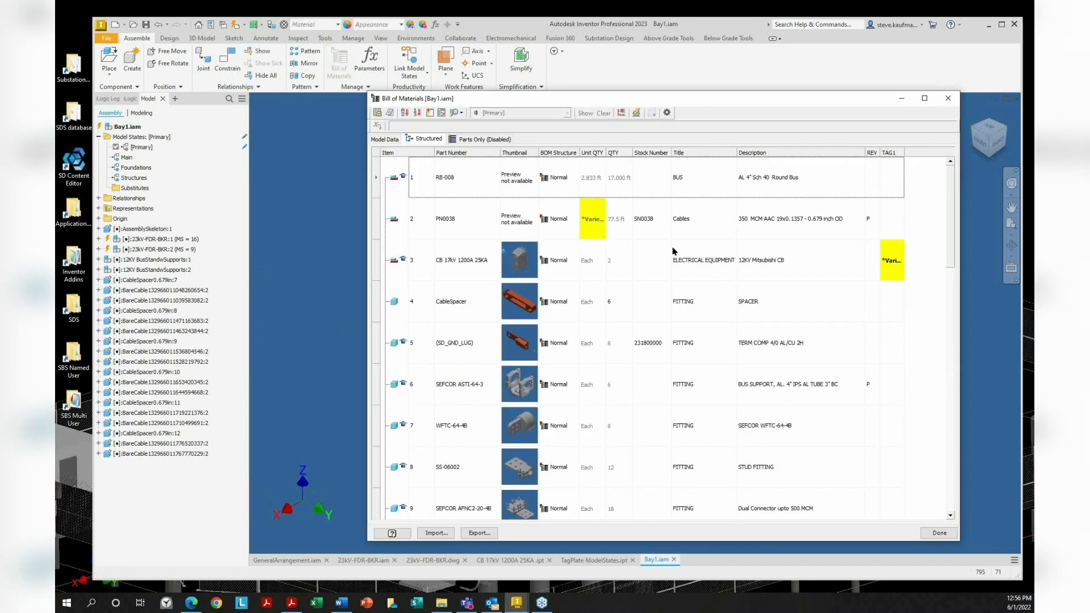
click(667, 113)
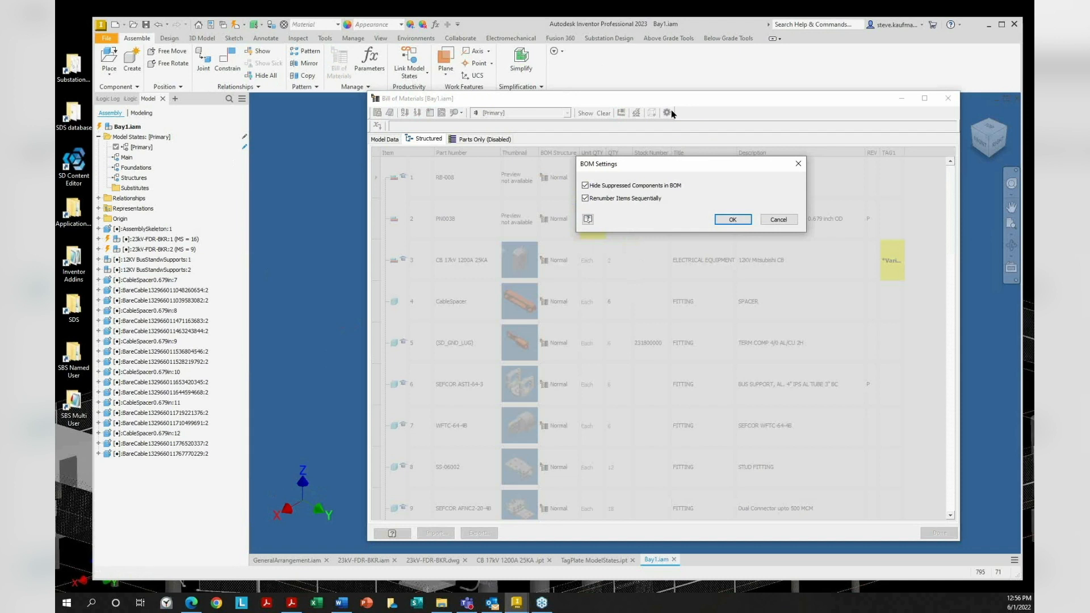
click(780, 220)
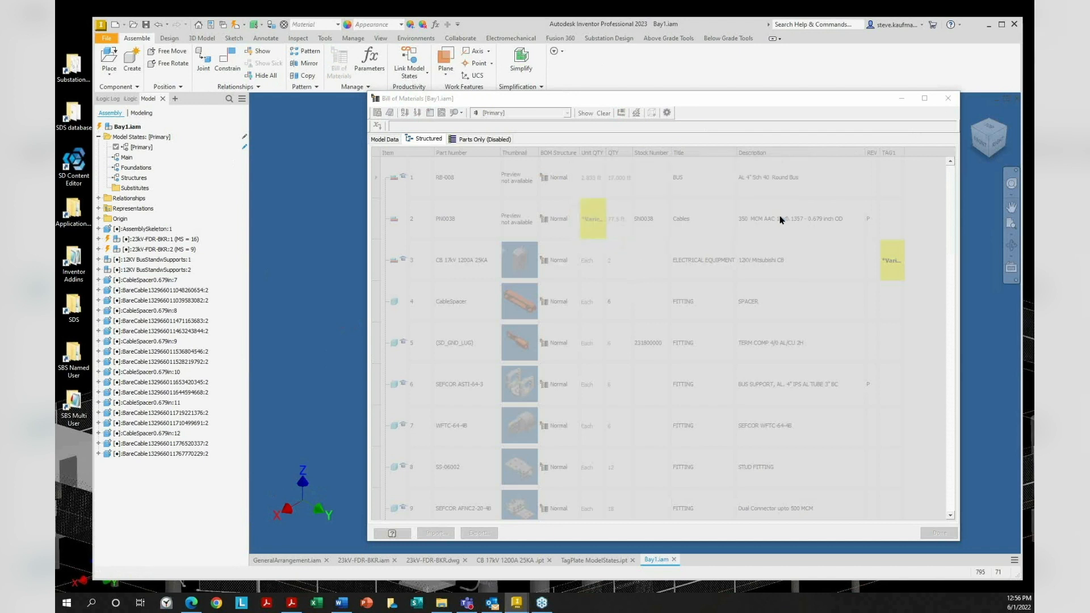
click(947, 98)
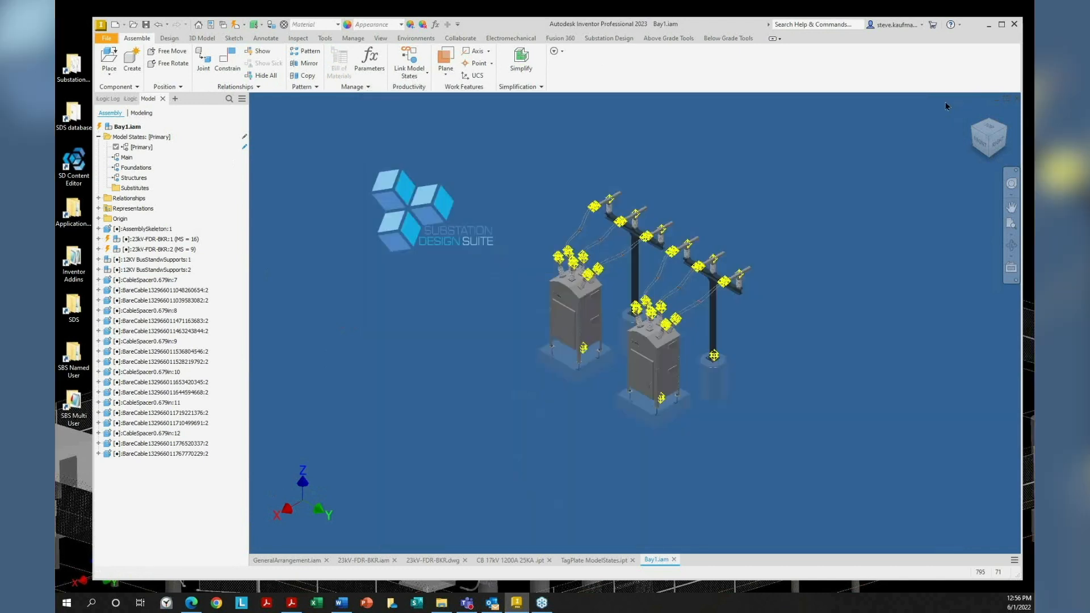
click(959, 25)
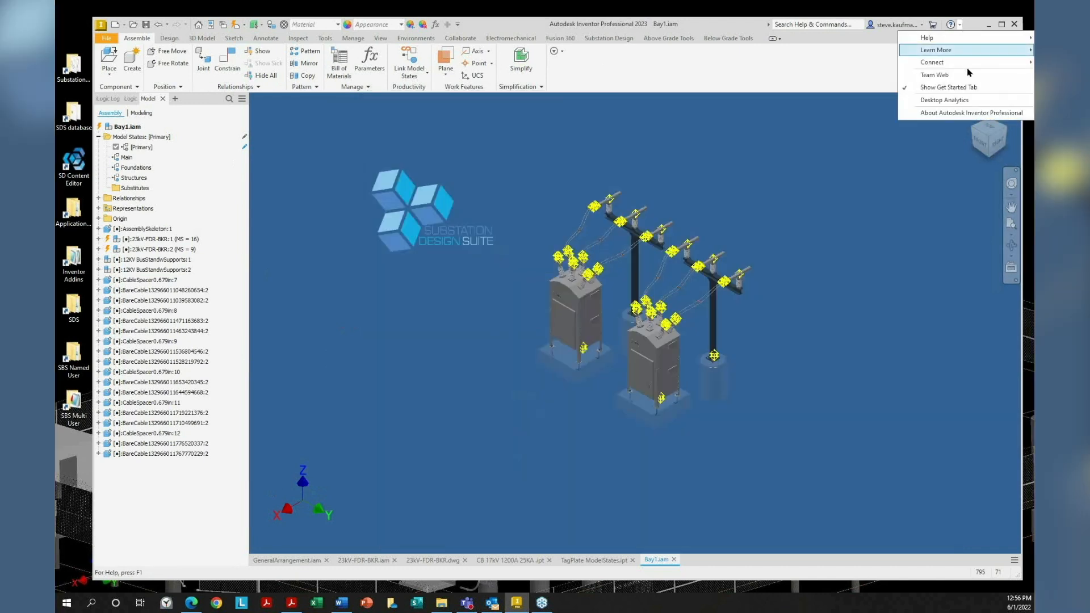
click(971, 112)
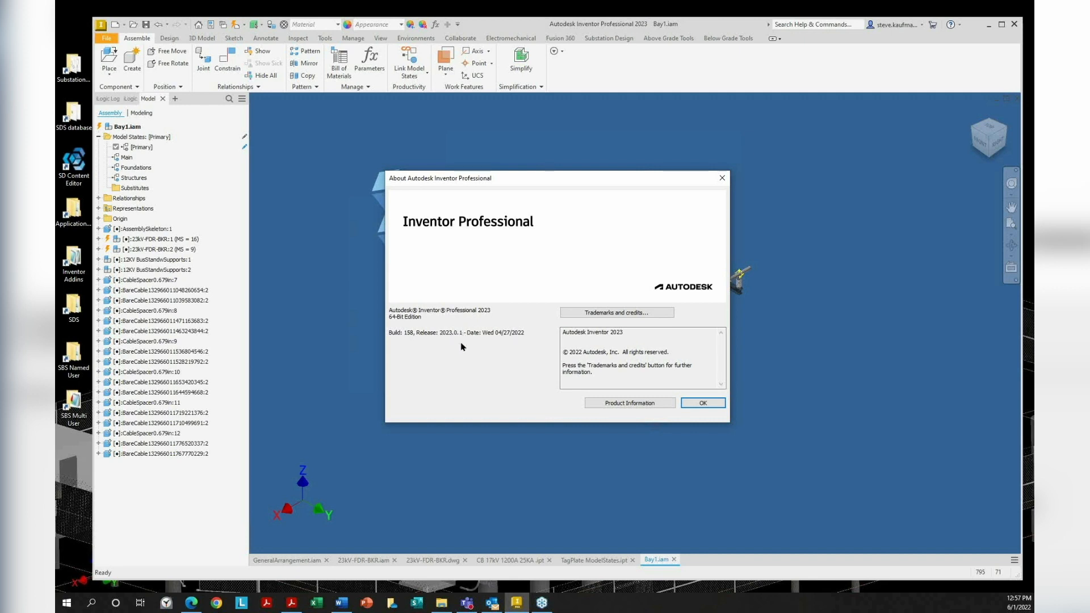
key(Escape)
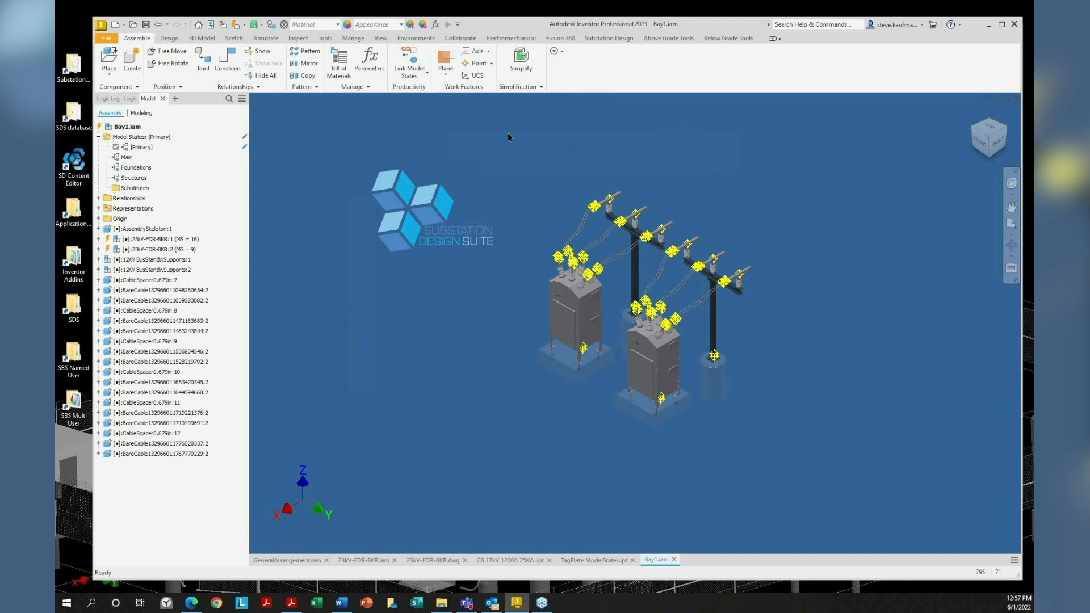